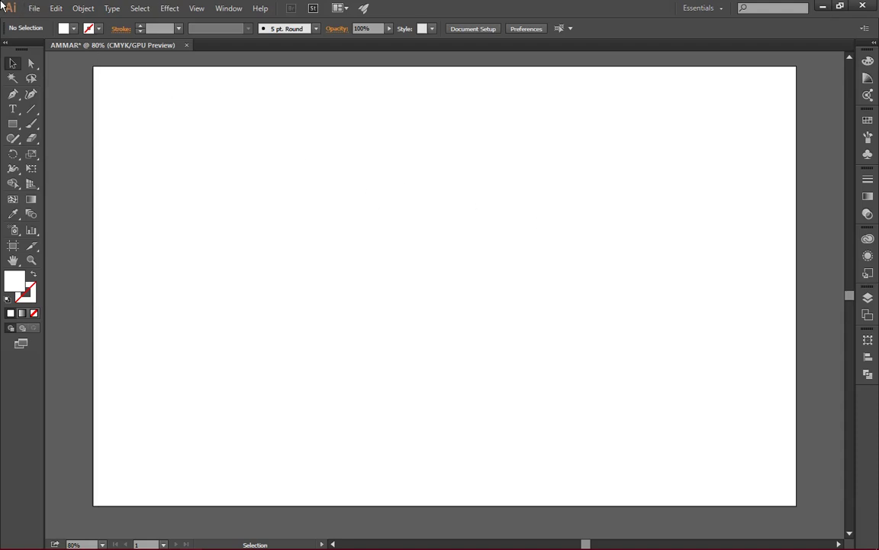
Place the selfie image with File > Place and drag it onto the artboard at 576.25 × 720.313 px
left_click(55, 8)
mouse_move(34, 8)
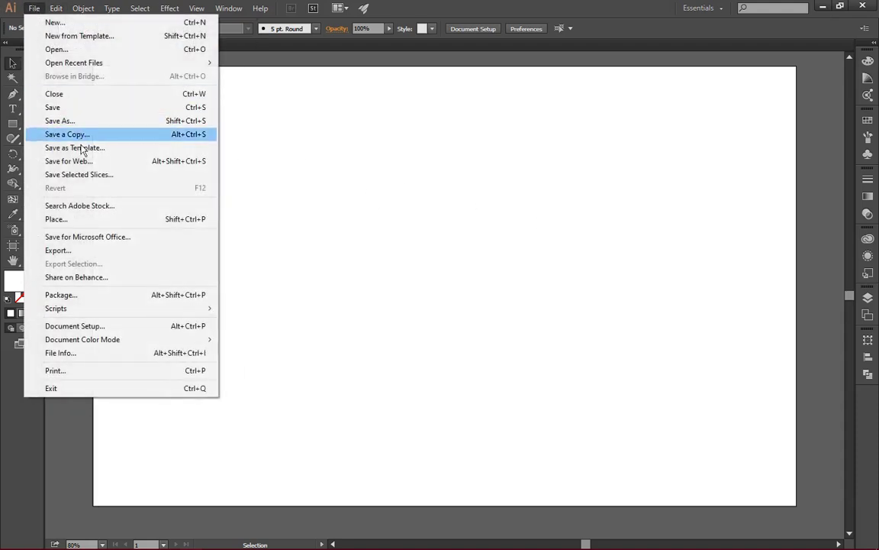
left_click(80, 219)
left_click(133, 220)
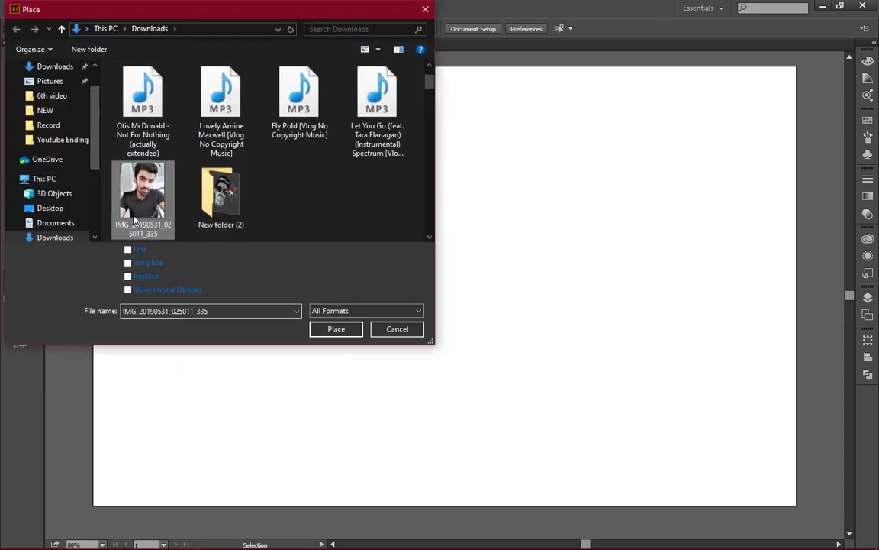
left_click(335, 329)
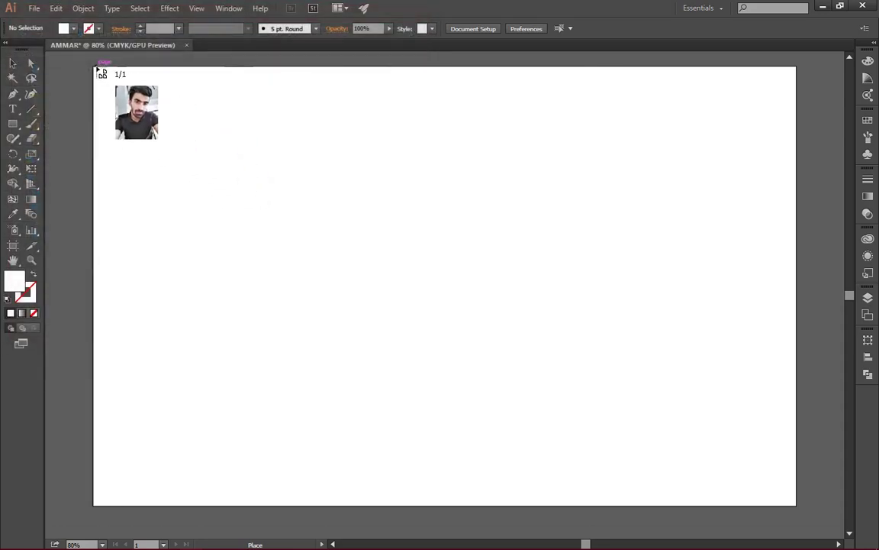
left_click(97, 68)
mouse_move(167, 104)
left_mouse_down()
mouse_move(439, 440)
mouse_move(165, 87)
mouse_move(602, 461)
mouse_move(389, 226)
mouse_move(331, 223)
left_mouse_up()
Enlarge the photo to 695.25 × 869.063 px and recentre it on the artboard
scroll(494, 333, "down", 1)
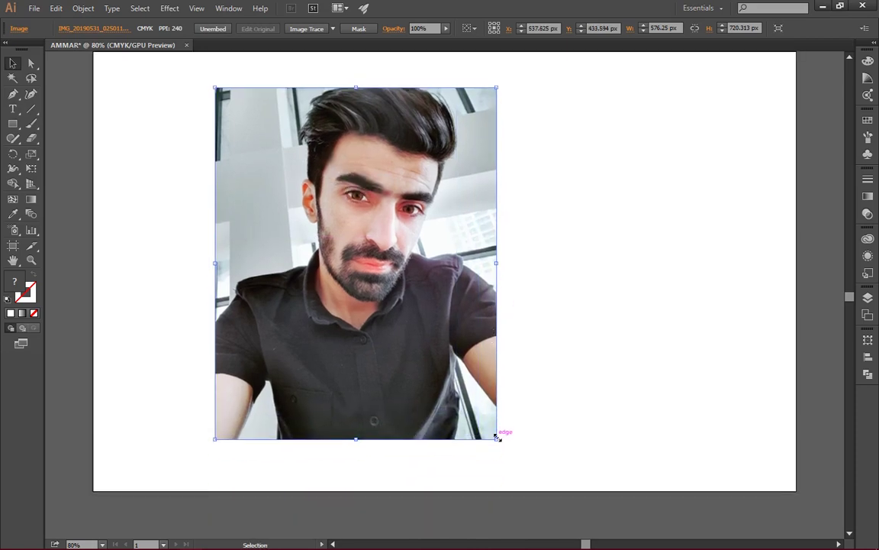
left_click_drag(498, 437, 627, 516)
left_click_drag(435, 327, 469, 323)
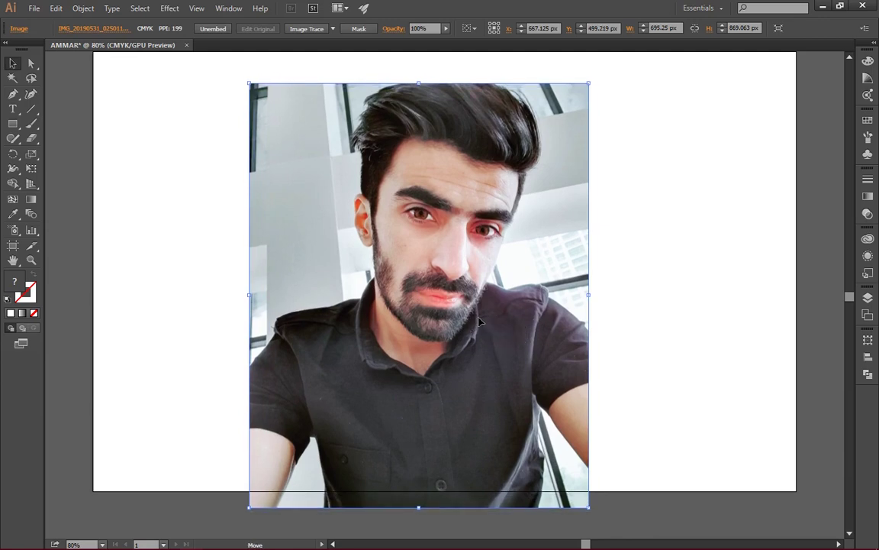
left_click_drag(527, 293, 535, 294)
key("Down")
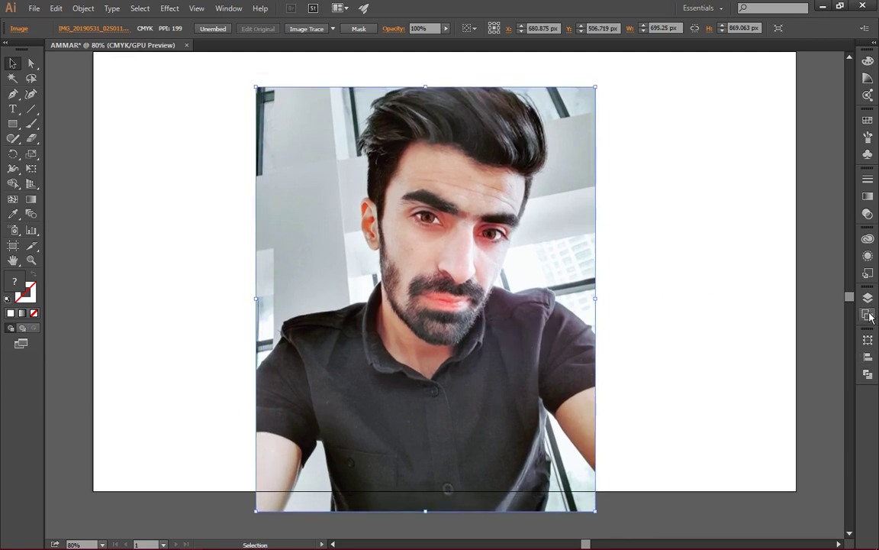
Lock the photo's layer and add a new tracing layer above it
key("F7")
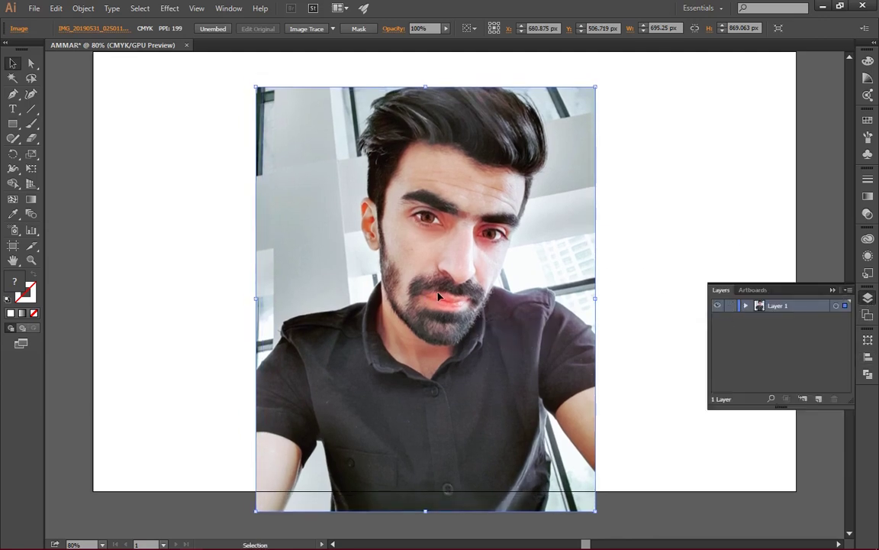
left_click(731, 306)
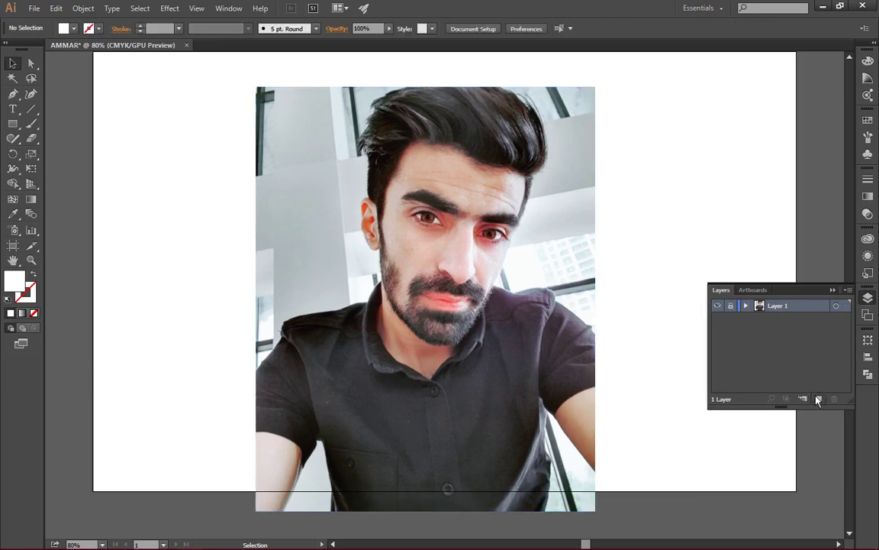
key("ctrl+l")
left_click(832, 291)
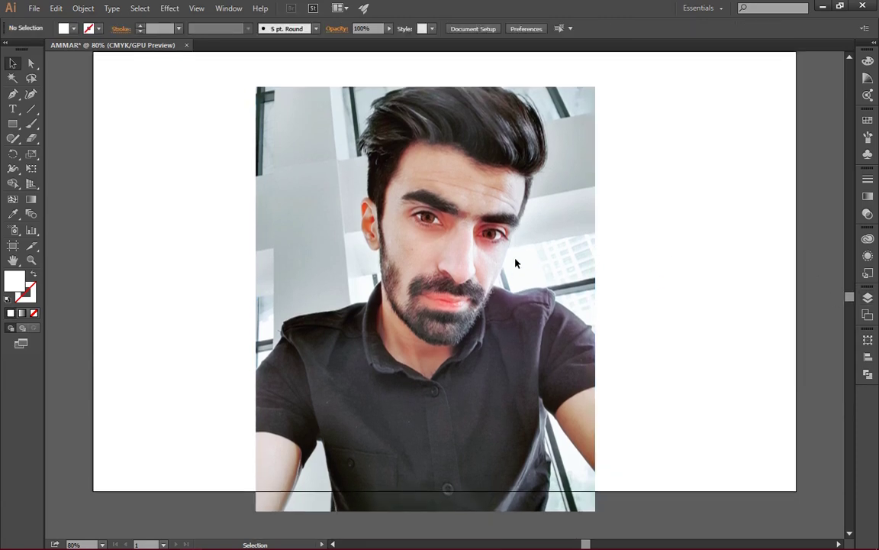
key("ctrl+plus")
key("ctrl+plus")
key("ctrl+plus")
scroll(471, 262, "up", 3)
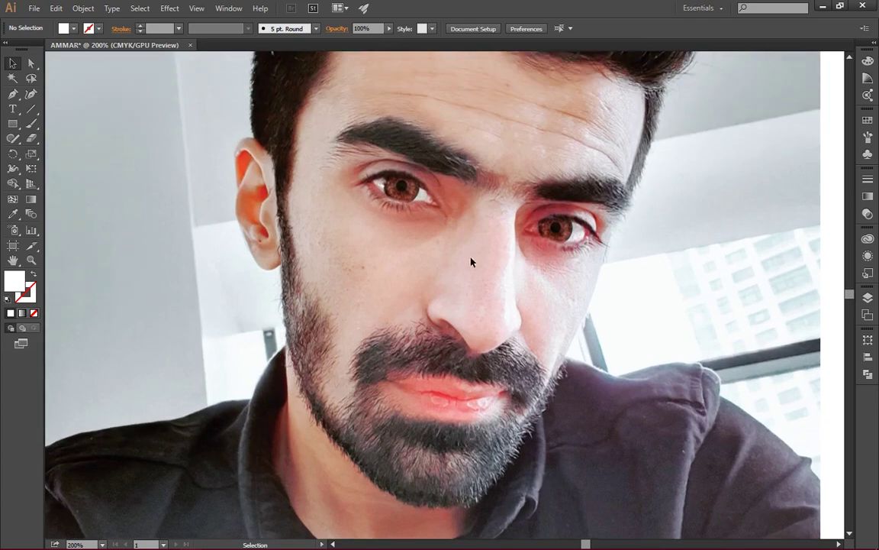
Draw a long thin ellipse across the eyebrows and fill it black
left_click(13, 127)
left_click(67, 152)
mouse_move(116, 162)
left_mouse_down()
mouse_move(792, 179)
mouse_move(809, 161)
left_mouse_up()
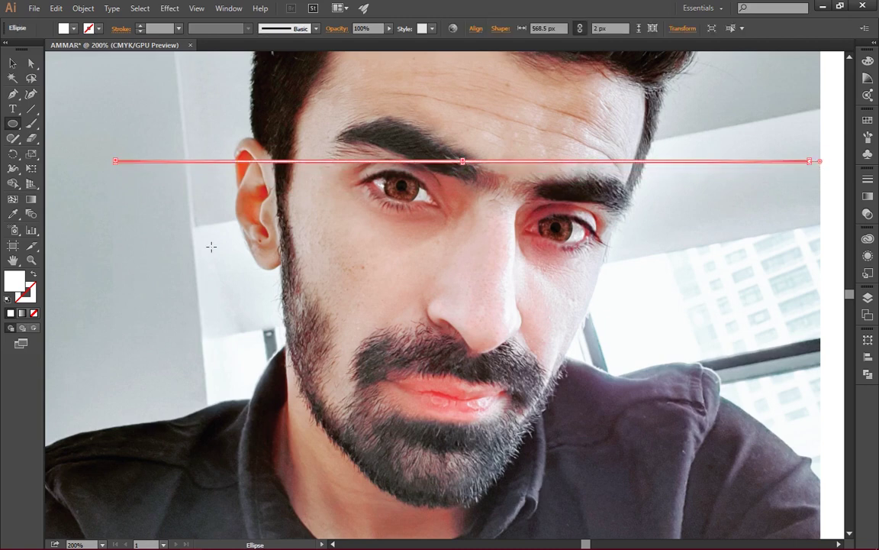
left_click(868, 120)
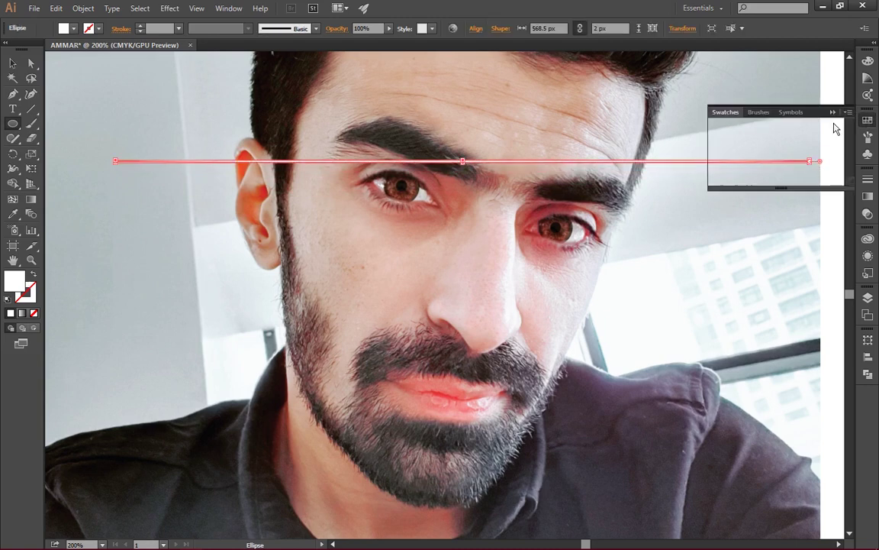
left_click(742, 147)
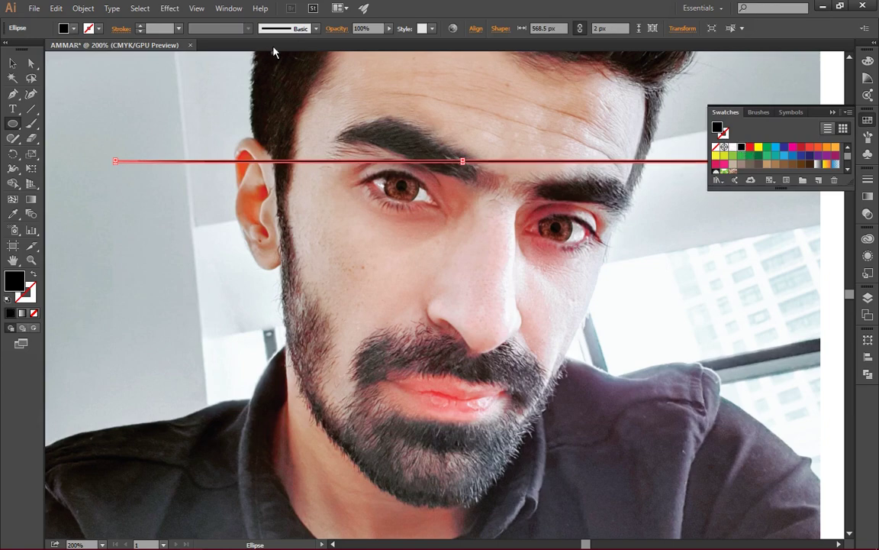
Turn the black ellipse into a new art brush, Art Brush 1
left_click(315, 29)
left_click(286, 122)
left_click(392, 279)
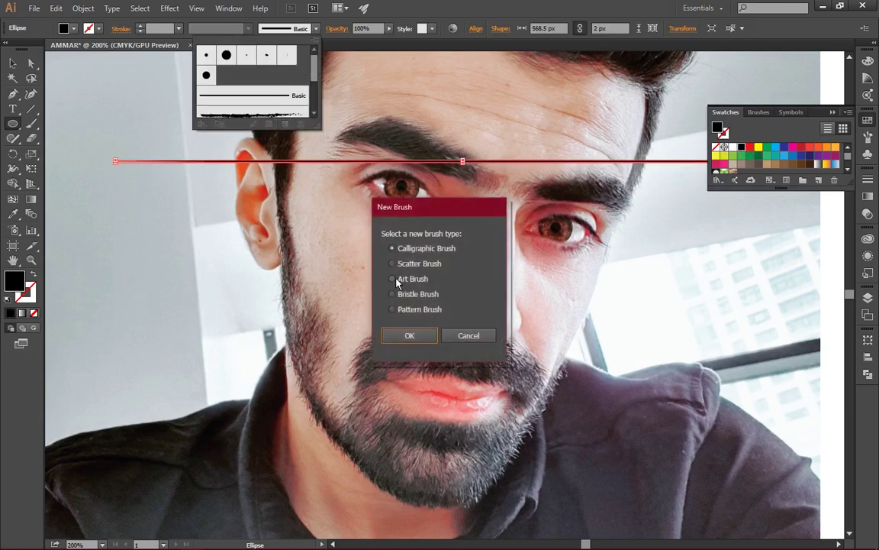
left_click(409, 333)
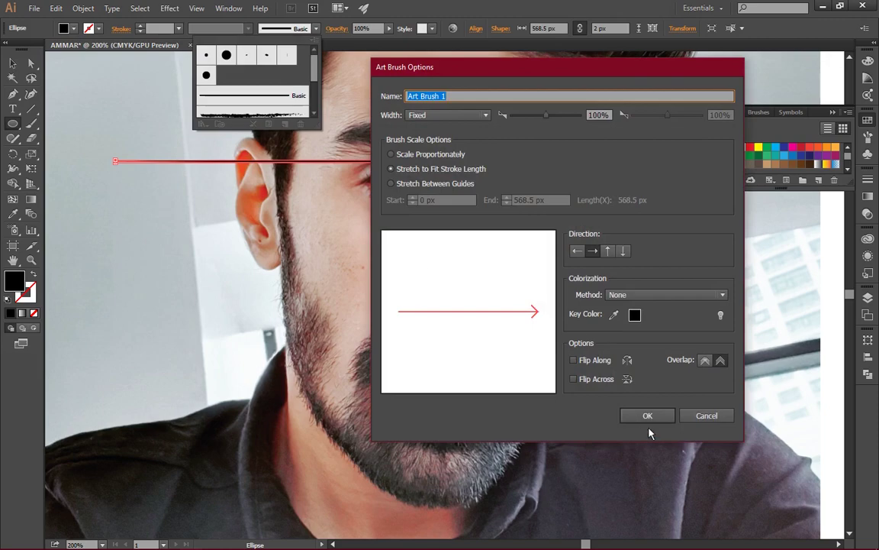
left_click(648, 419)
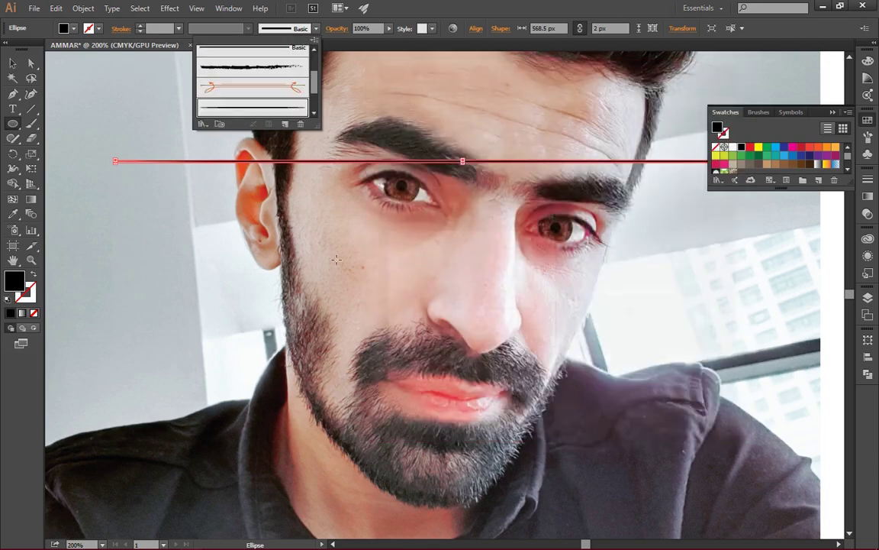
Set the Paintbrush fidelity to fully Smooth and try a test stroke
double_click(31, 123)
left_click_drag(438, 198, 523, 197)
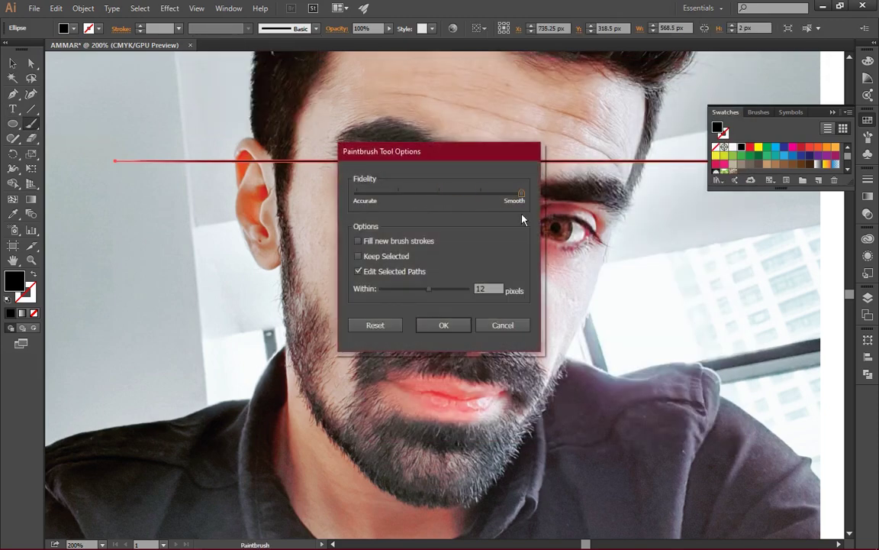
left_click(443, 325)
left_click_drag(484, 243, 471, 300)
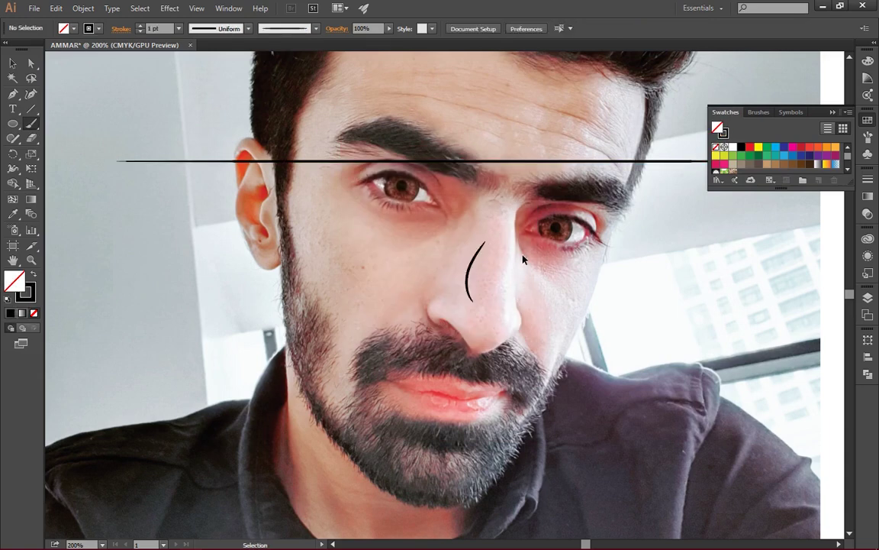
key("ctrl+z")
Remove the ellipse guide and test the brush on the nose bridge
left_click(830, 113)
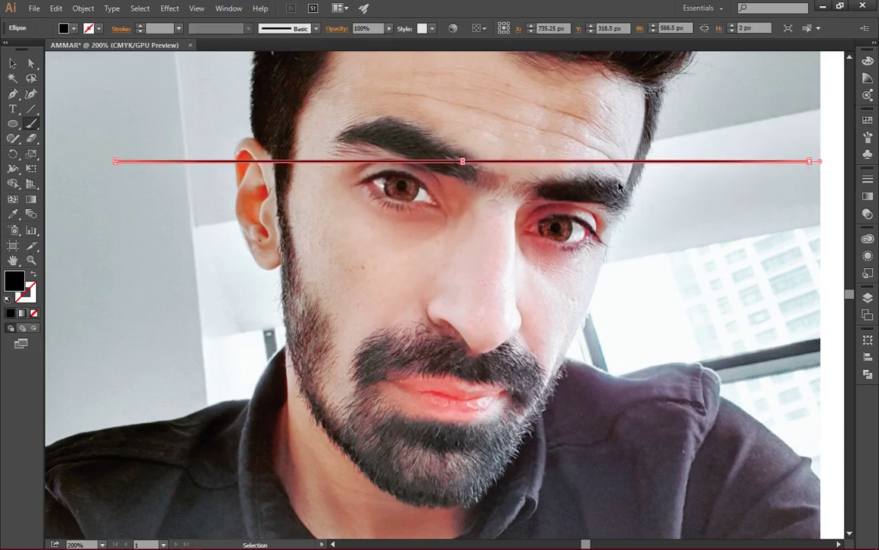
left_click(577, 173, "ctrl")
left_click_drag(477, 226, 487, 271)
key("Delete")
scroll(475, 244, "up", 1)
key("ctrl+plus")
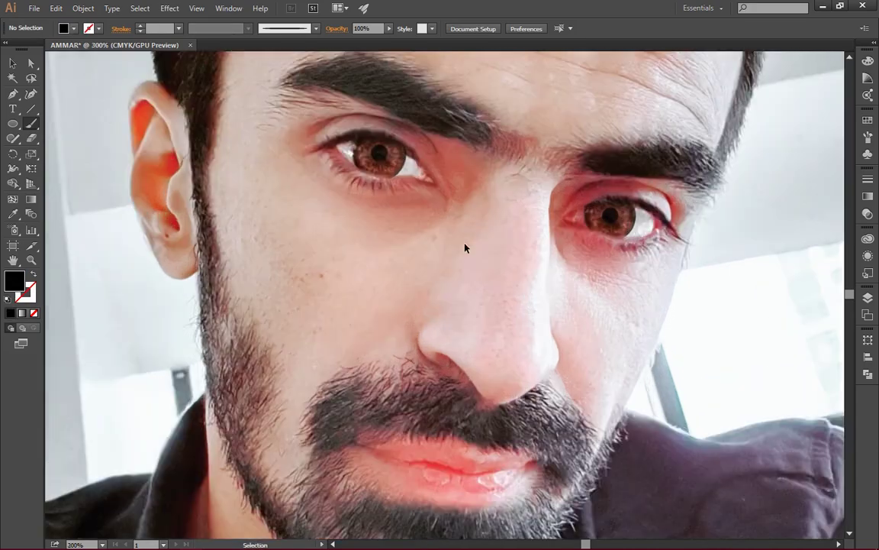
left_click_drag(465, 233, 465, 268)
key("Delete")
Swap fill and stroke for black strokes at 0.75 pt weight
key("shift+x")
left_click(179, 28)
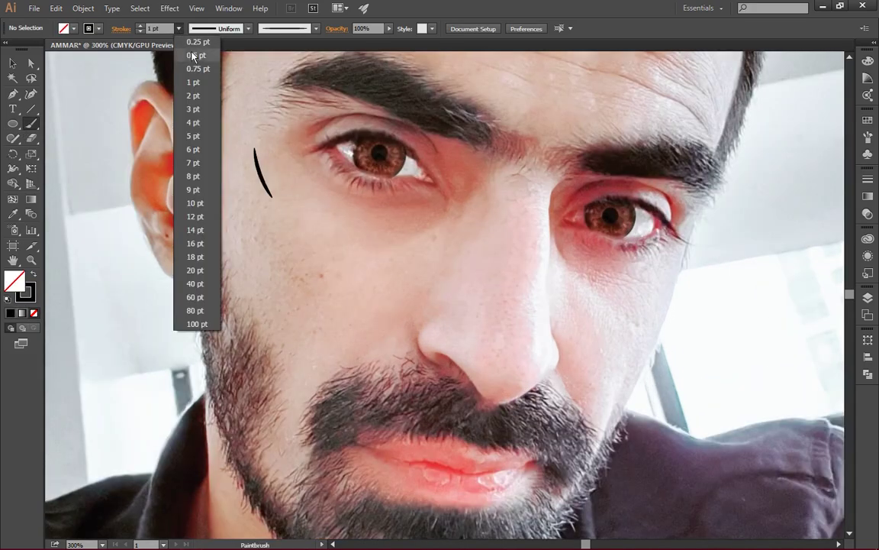
left_click(187, 72)
left_click_drag(321, 211, 319, 255)
key("ctrl+z")
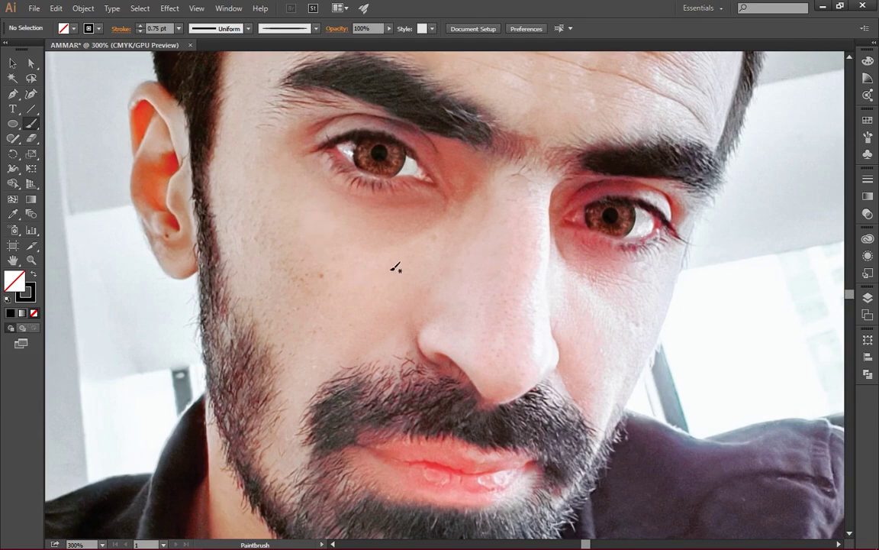
key("ctrl+plus")
scroll(431, 244, "up", 1)
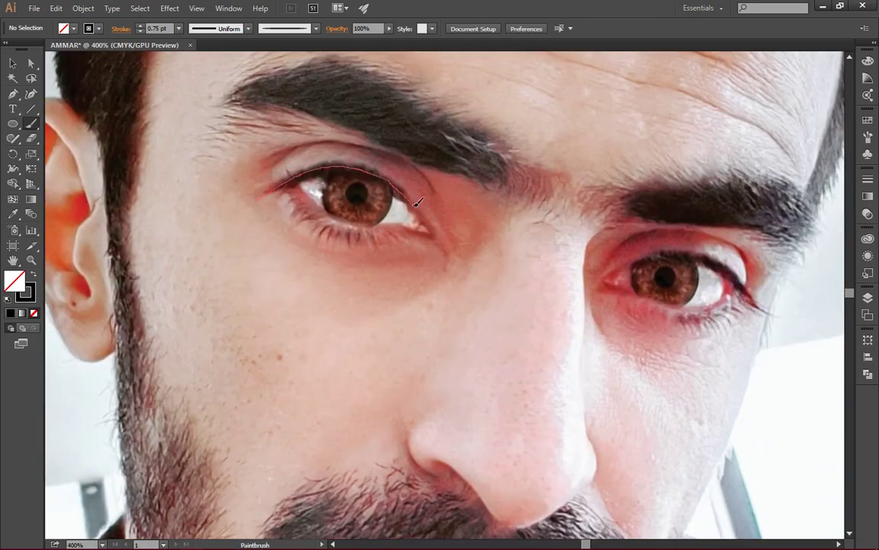
Trace the left eye's upper eyelid, undoing a stray stroke
left_click_drag(433, 230, 445, 265)
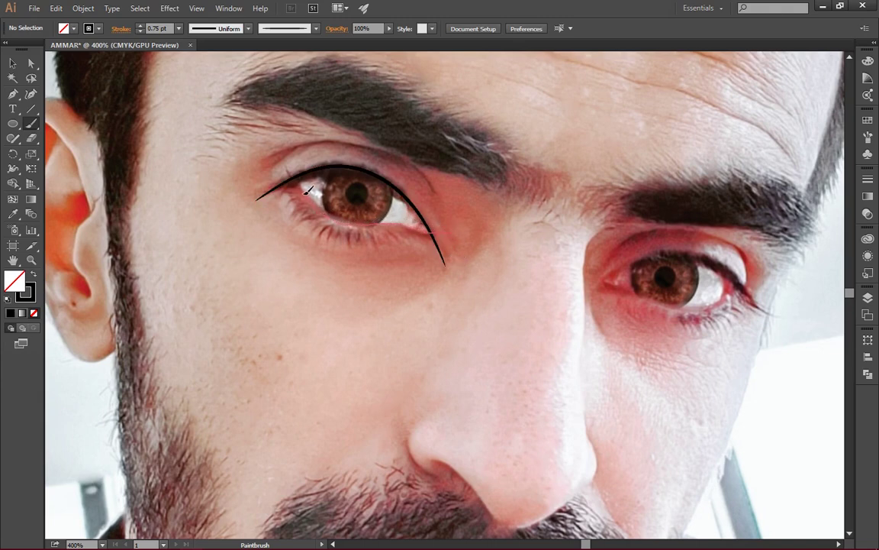
left_click_drag(310, 190, 314, 153)
key("ctrl+z")
double_click(35, 124)
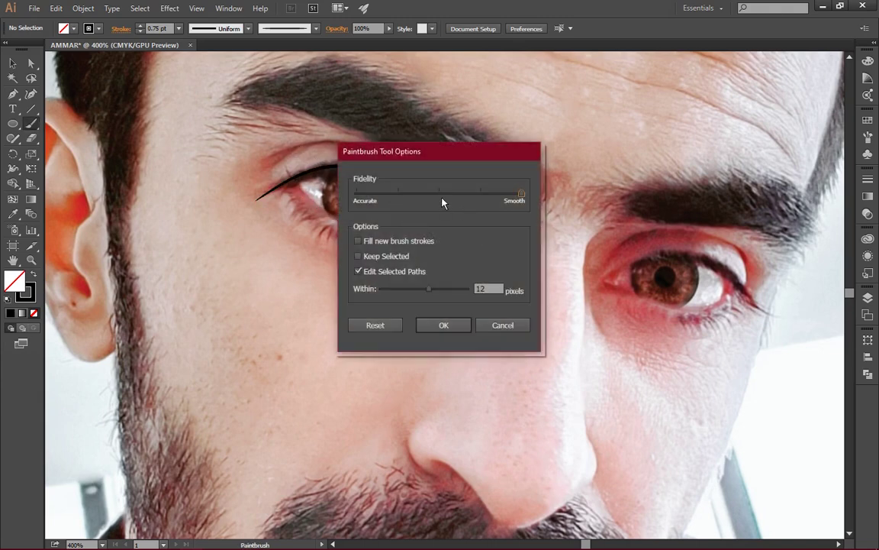
left_click(439, 330)
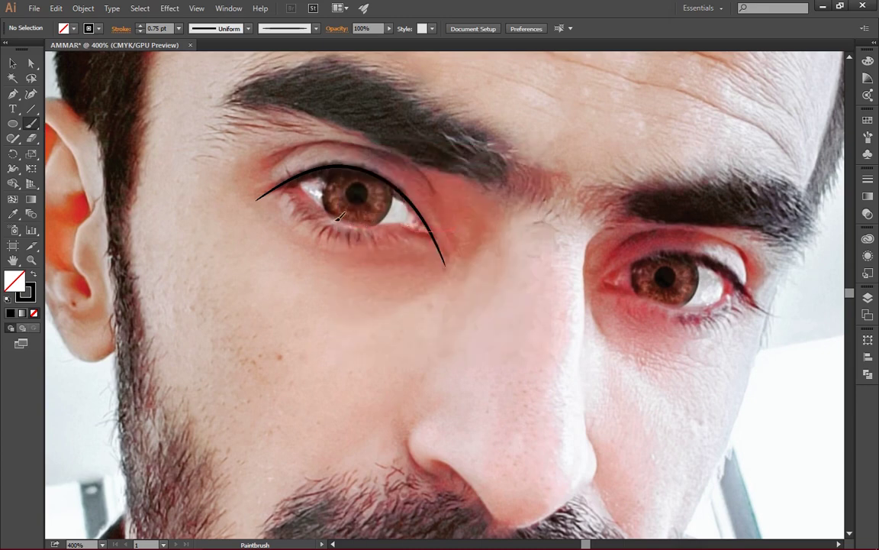
Trace the left eye's lower eyelid, reshape it with the Curvature tool, and deselect
left_click_drag(291, 175, 455, 228)
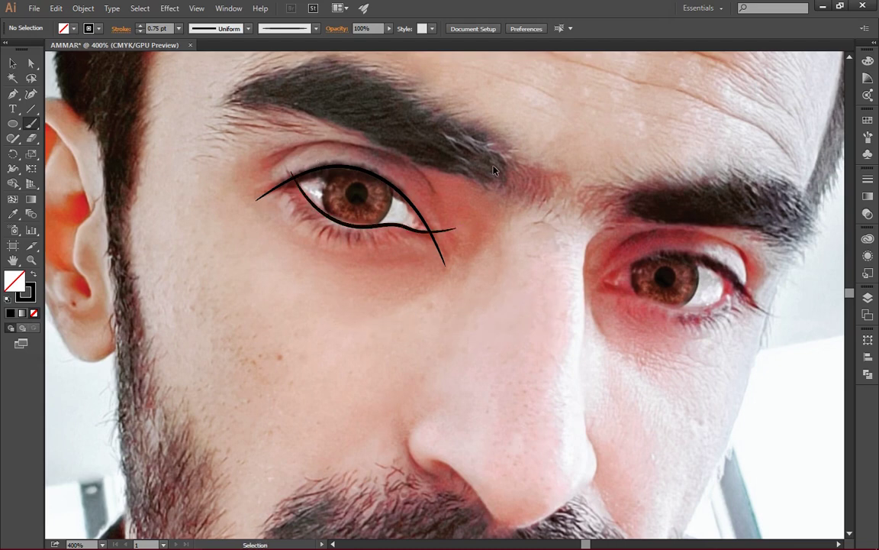
left_click(32, 93)
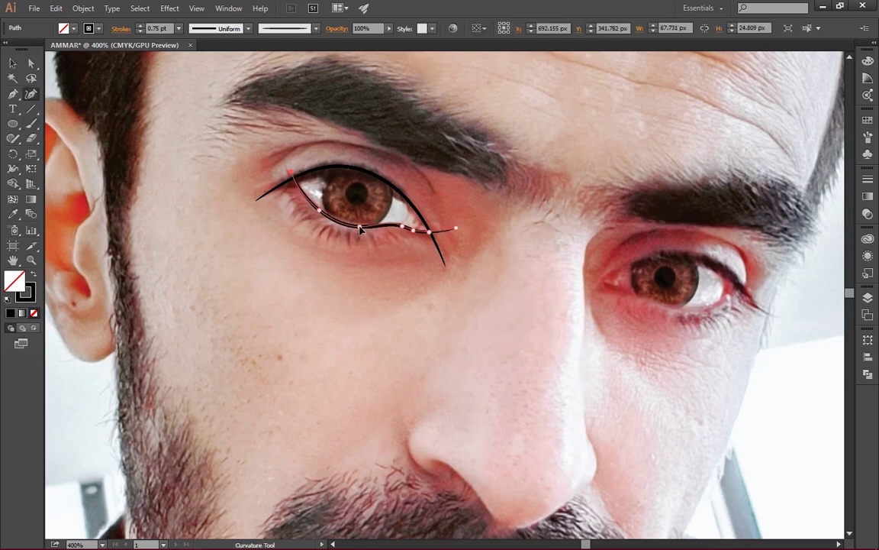
left_click(398, 259, "ctrl")
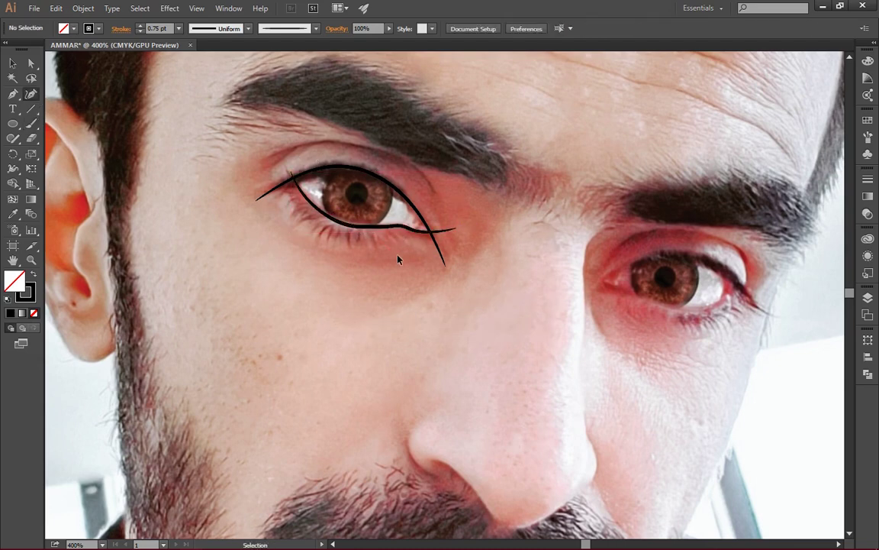
scroll(534, 173, "right", 1)
key("b")
left_click_drag(191, 256, 201, 290)
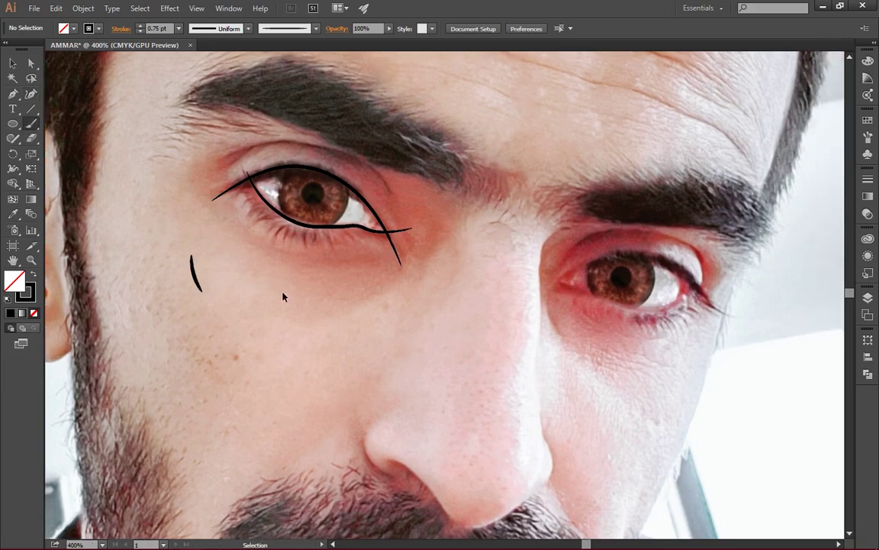
key("ctrl+z")
scroll(416, 290, "right", 2)
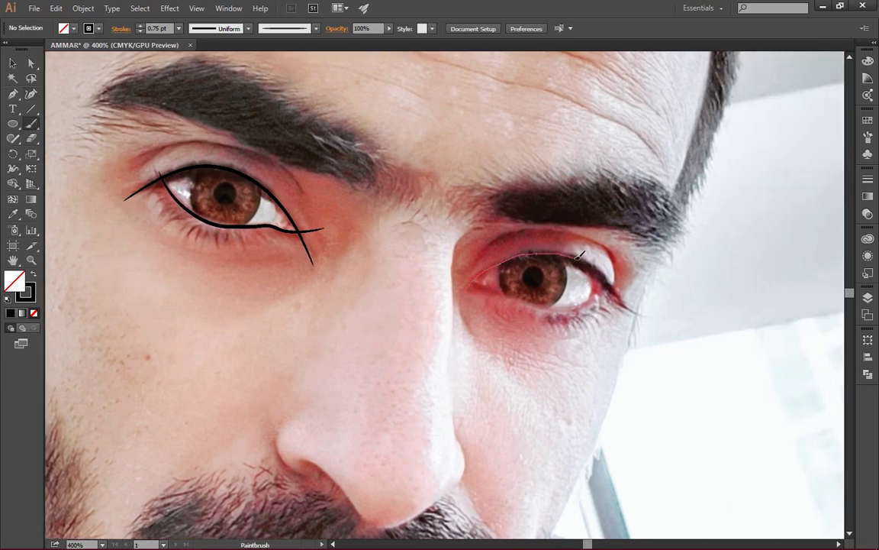
Paint the upper and lower lid lines of the right eye
left_click_drag(605, 300, 601, 317)
scroll(496, 275, "right", 1)
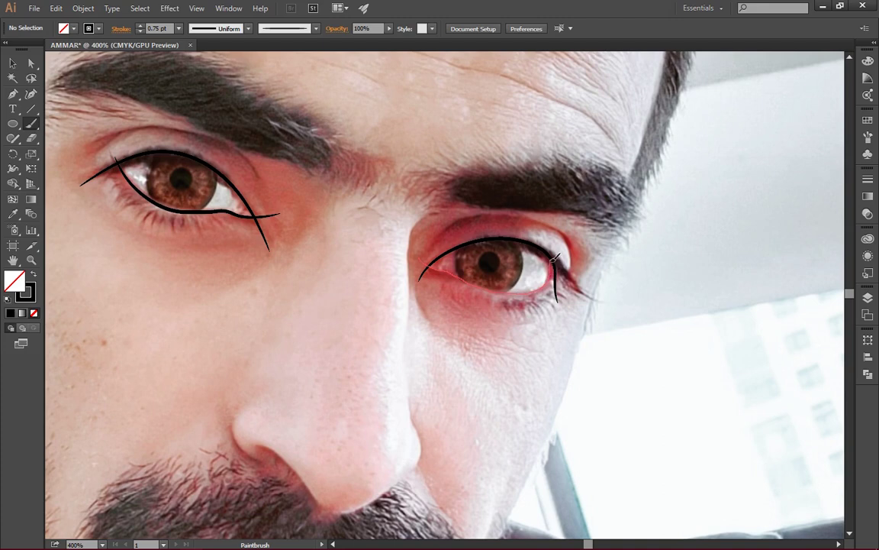
left_click_drag(555, 258, 552, 260)
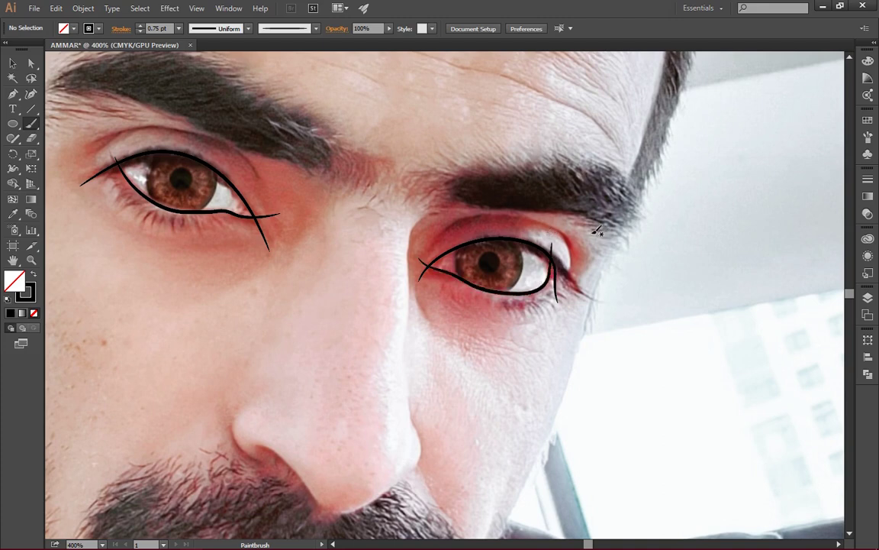
scroll(598, 231, "right", 2)
Paint the lid creases above the right and left eyes
left_click_drag(361, 243, 381, 224)
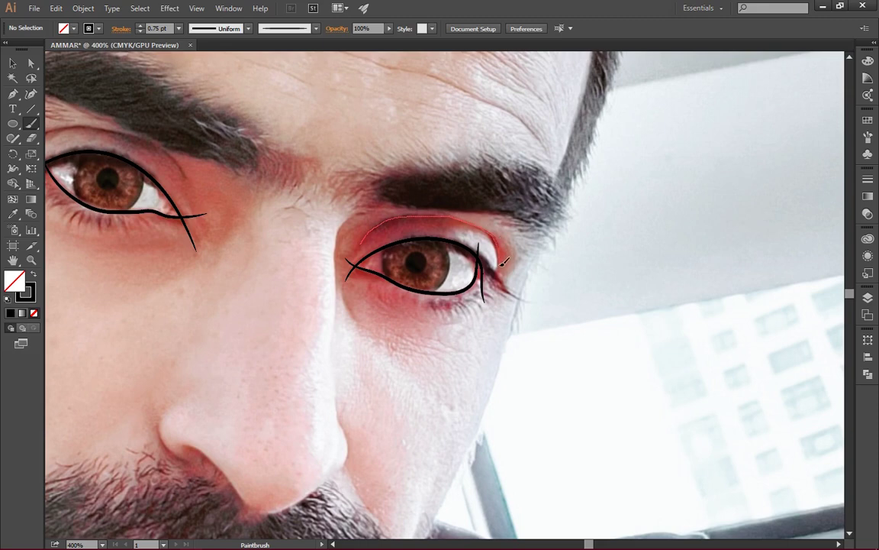
left_click_drag(504, 261, 499, 270)
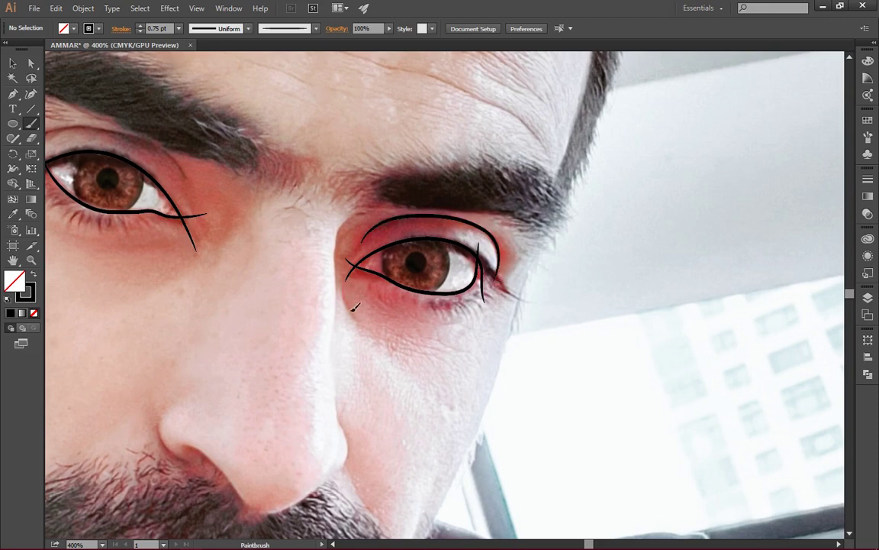
scroll(157, 145, "left", 3)
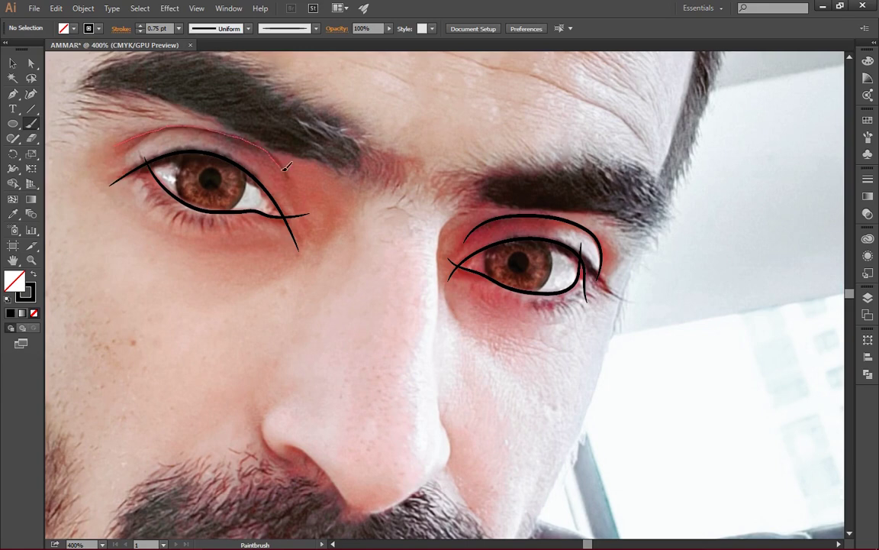
left_click_drag(286, 167, 285, 168)
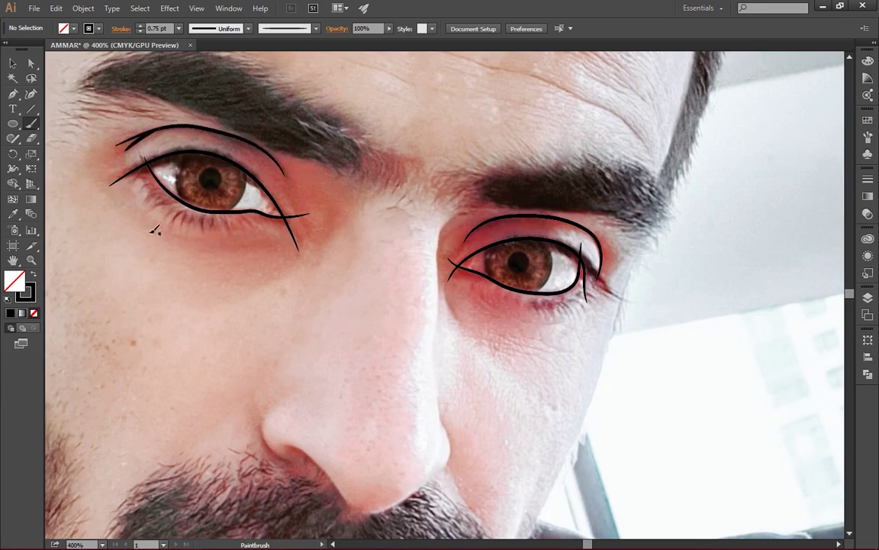
scroll(420, 229, "left", 2)
scroll(419, 229, "right", 3)
Trace the side of the nose and the nostril edges
left_click_drag(401, 178, 371, 297)
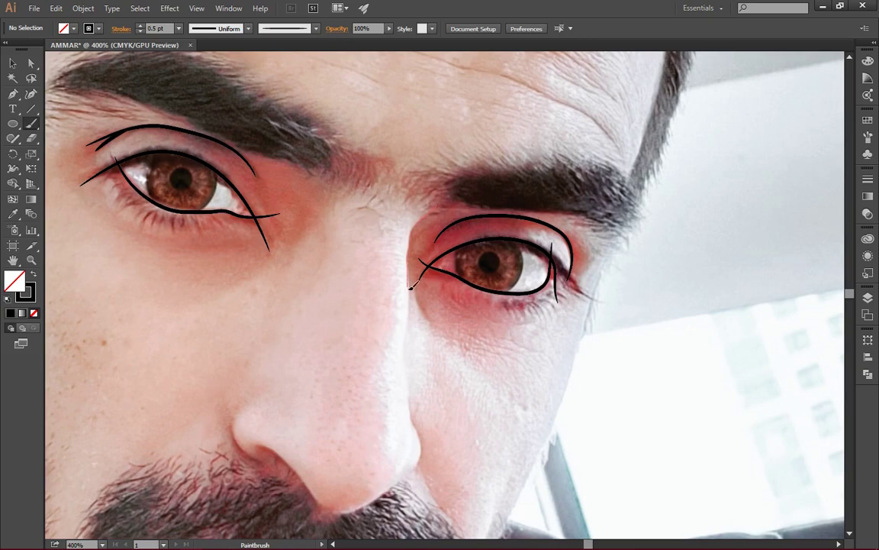
scroll(415, 307, "down", 3)
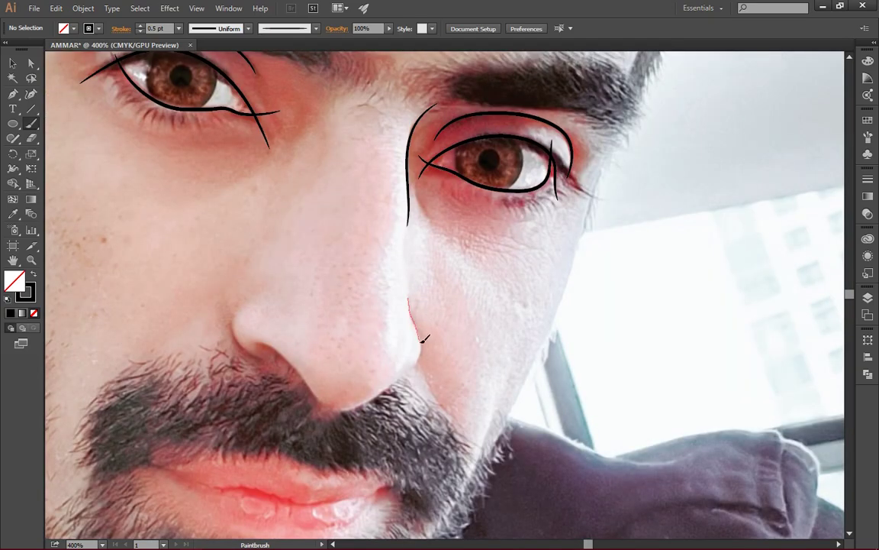
left_click_drag(425, 338, 412, 369)
scroll(406, 330, "down", 2)
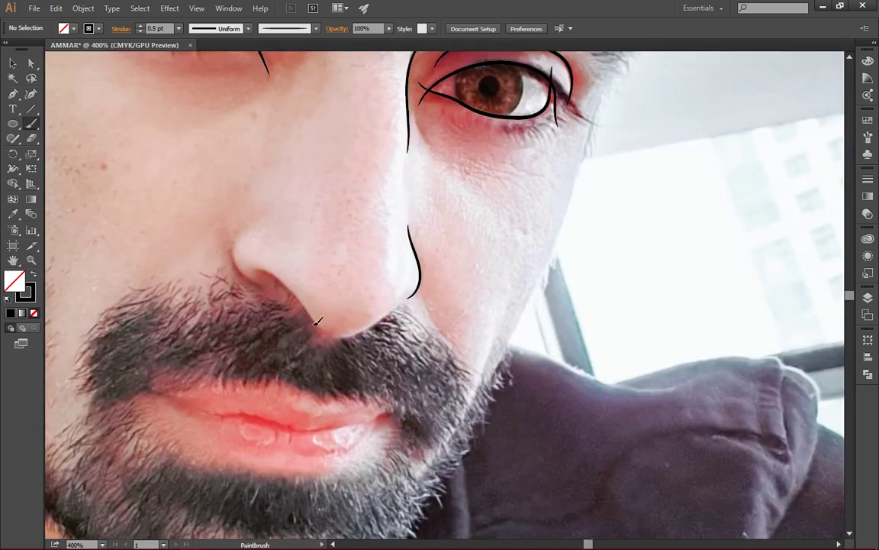
mouse_move(324, 332)
left_mouse_down()
mouse_move(254, 263)
mouse_move(258, 284)
left_mouse_up()
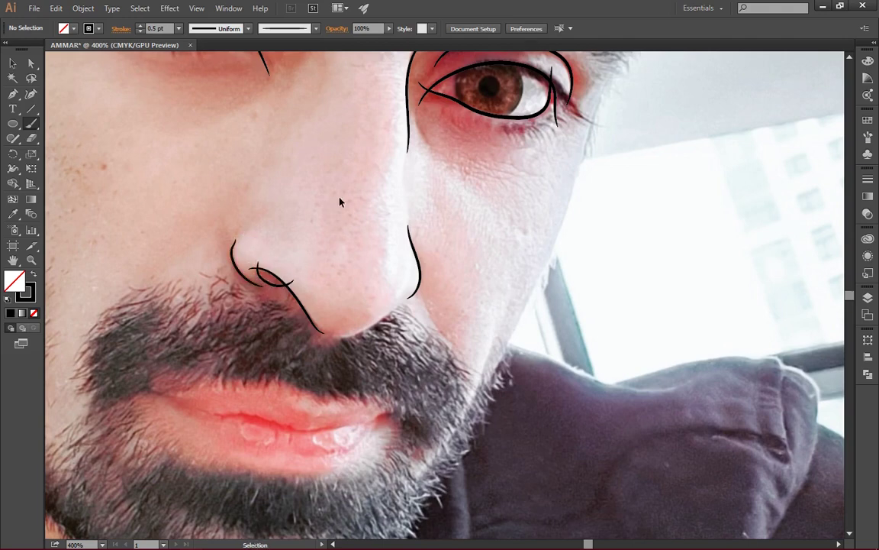
scroll(458, 229, "left", 2)
left_click_drag(387, 336, 441, 306)
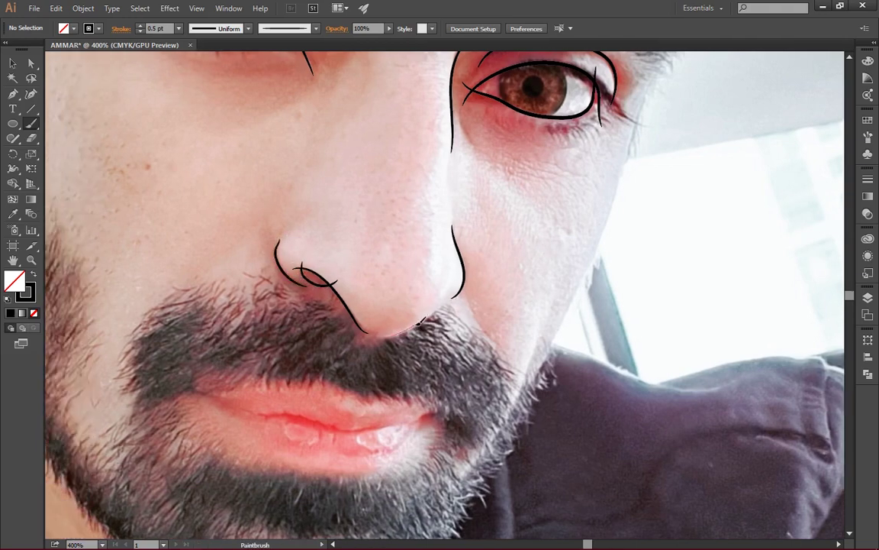
Trace the line where the lips meet and the lower lip outline
scroll(508, 325, "down", 4)
scroll(492, 314, "down", 1)
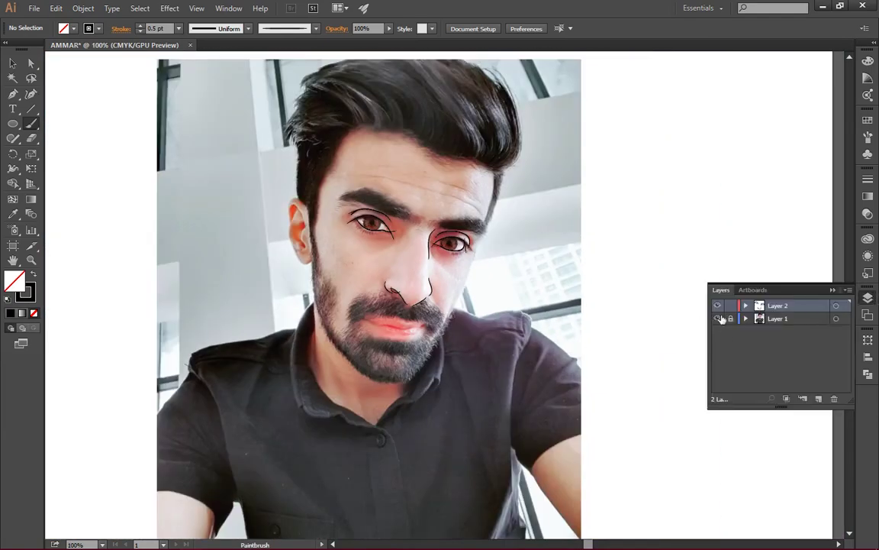
scroll(484, 283, "up", 4)
scroll(483, 283, "up", 1)
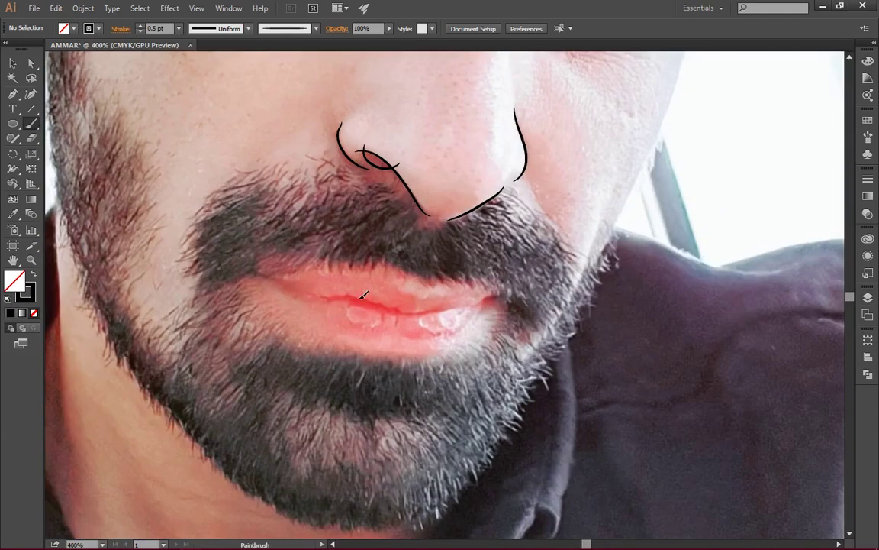
mouse_move(484, 298)
left_mouse_down()
mouse_move(503, 296)
mouse_move(261, 276)
left_mouse_up()
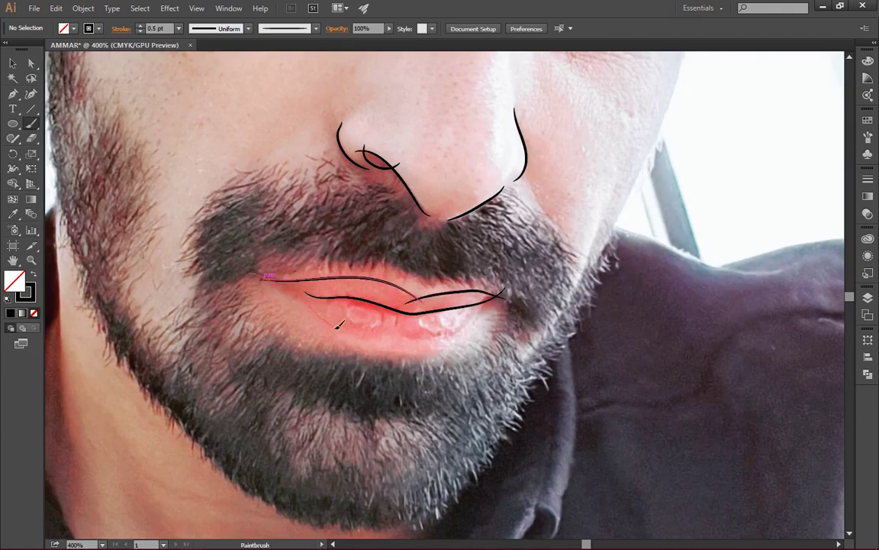
left_click_drag(494, 302, 498, 296)
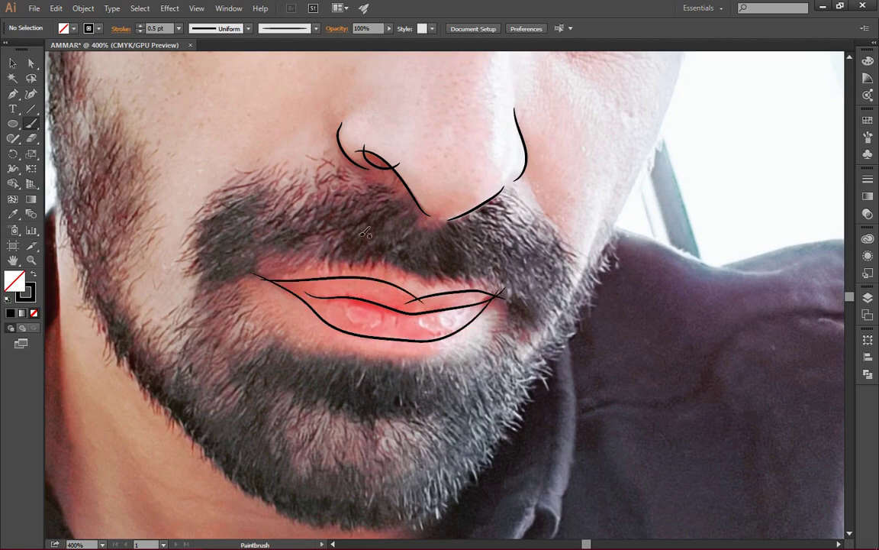
scroll(332, 229, "left", 2)
scroll(311, 260, "down", 1)
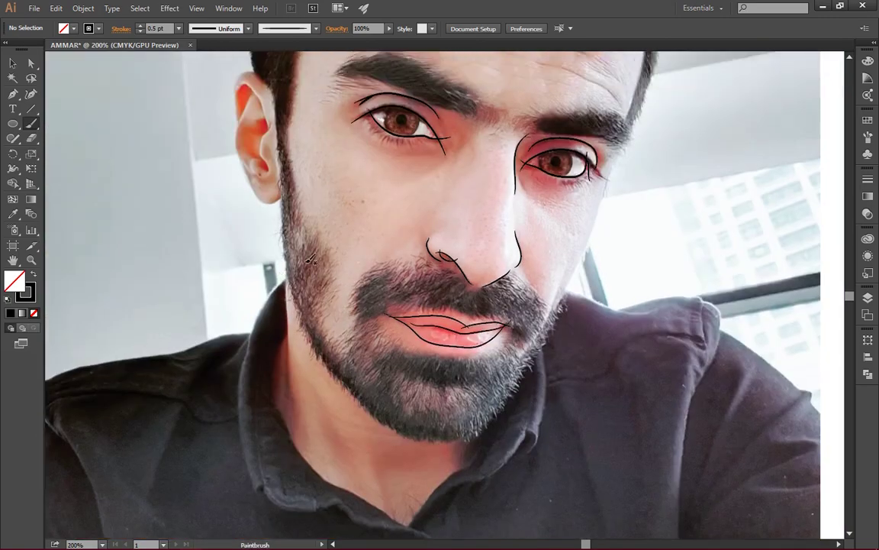
scroll(311, 260, "up", 1)
scroll(252, 250, "up", 2)
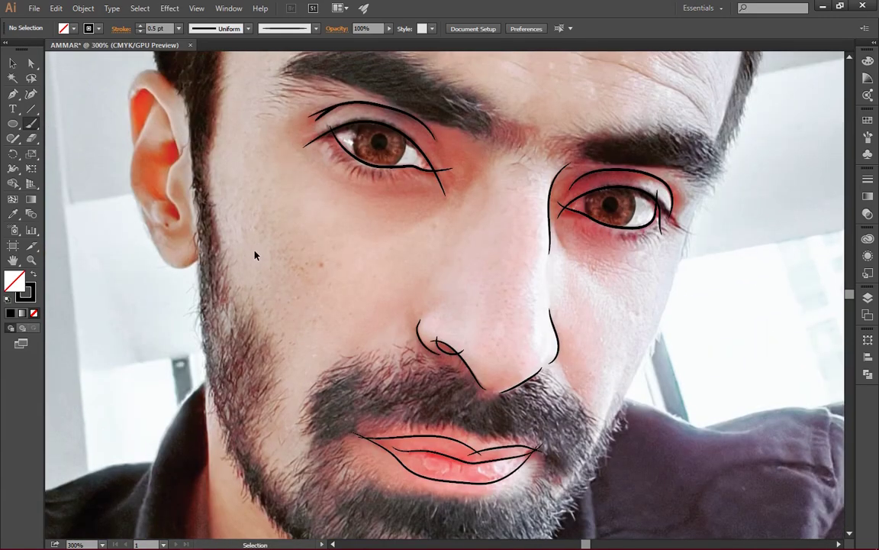
scroll(256, 256, "down", 3)
scroll(478, 218, "up", 3)
scroll(292, 236, "up", 1)
scroll(292, 236, "left", 1)
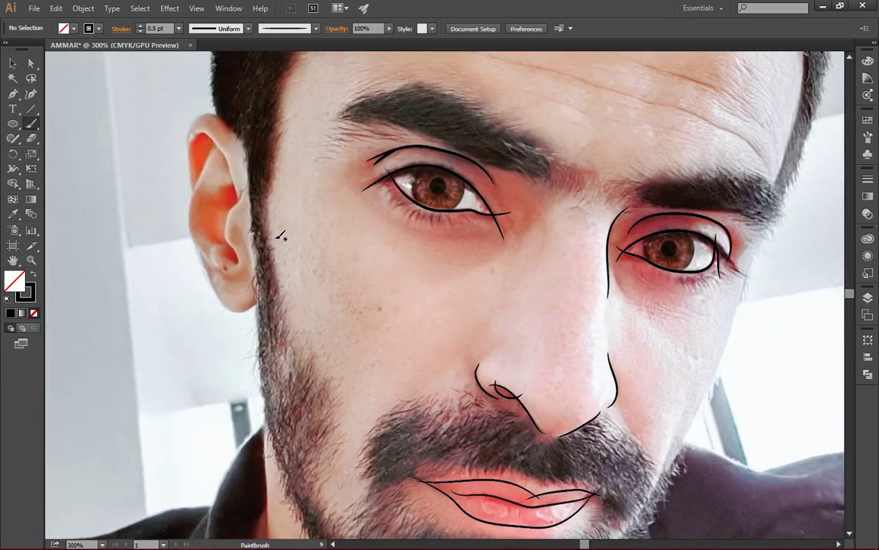
Outline the ear from the top down to the jaw, toggling the photo to check
left_click_drag(245, 149, 193, 196)
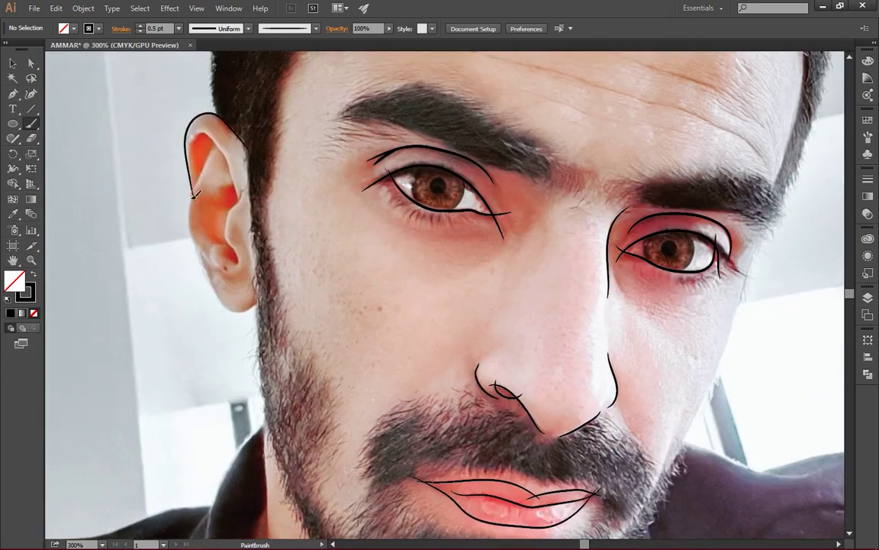
left_click_drag(241, 310, 264, 284)
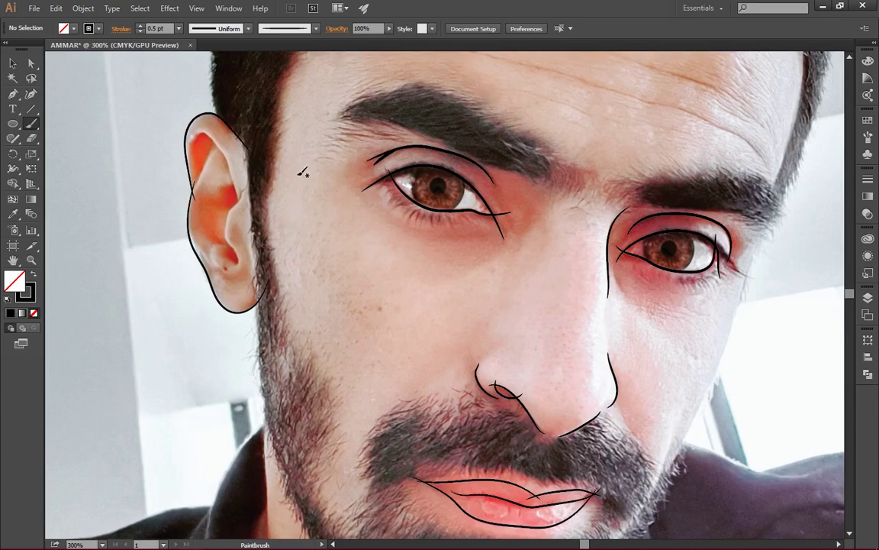
scroll(302, 173, "down", 3)
left_click(867, 298)
left_click(718, 319)
scroll(588, 284, "up", 5)
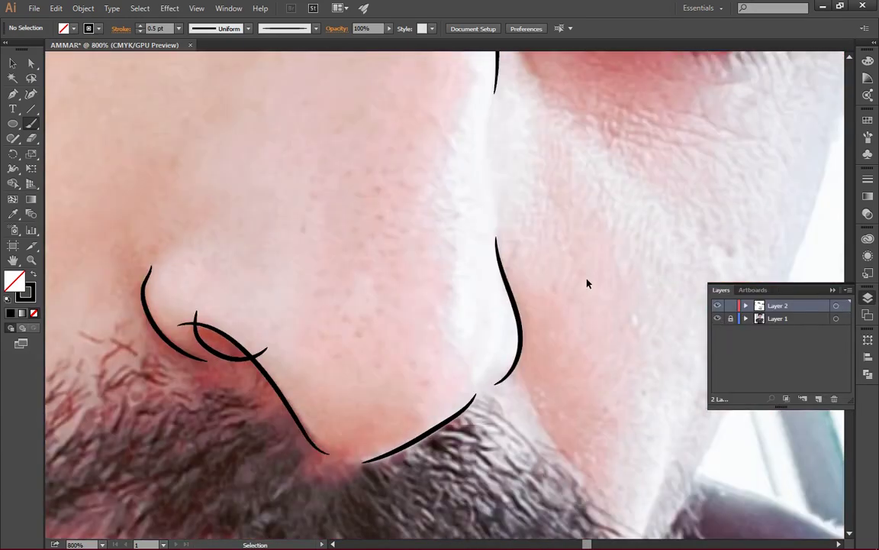
Replace the right nose-edge stroke with a thinner 0.25 pt line
key("Delete")
left_click_drag(499, 232, 506, 272)
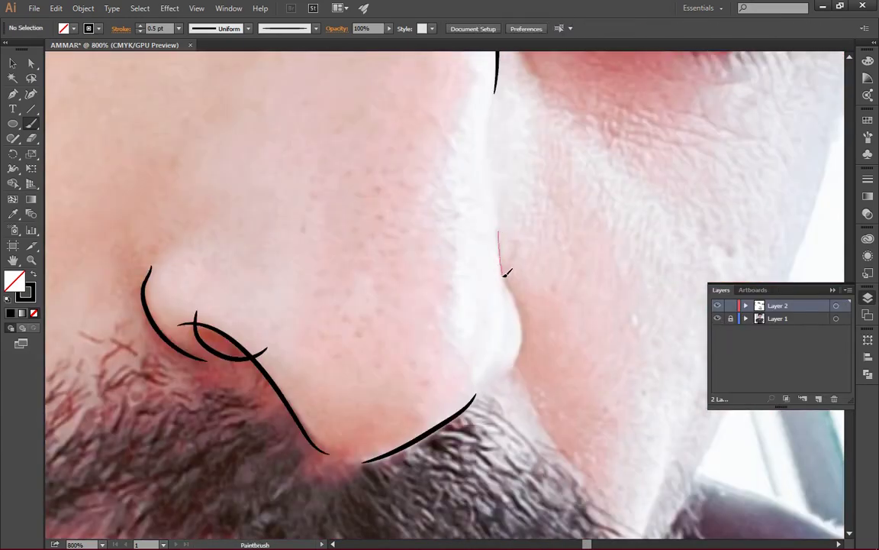
left_click(179, 28)
left_click_drag(498, 227, 495, 297)
mouse_move(491, 250)
left_mouse_down()
mouse_move(512, 282)
mouse_move(506, 373)
left_mouse_up()
scroll(554, 229, "down", 5)
Add another thin nose-edge line, hiding and showing the photo to review
left_click(717, 318)
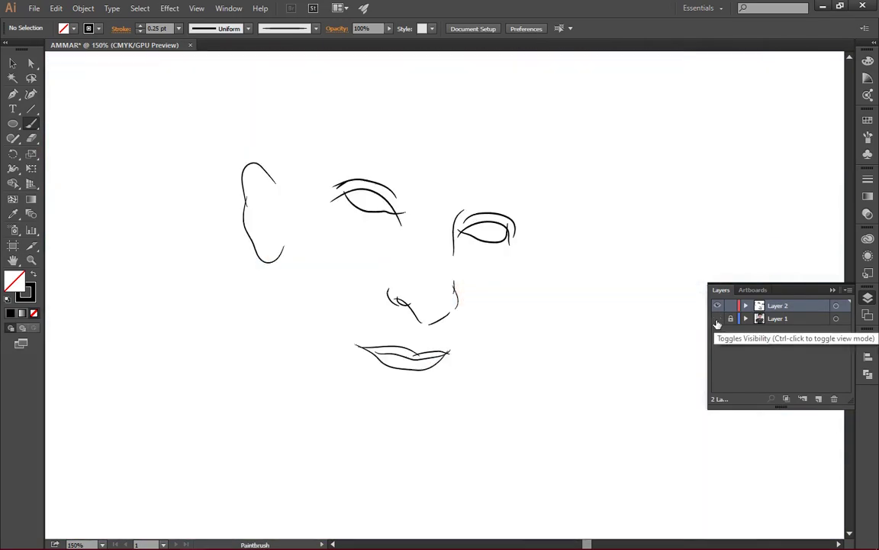
scroll(539, 236, "up", 3)
scroll(540, 236, "up", 2)
left_click_drag(475, 245, 479, 348)
left_click(718, 318)
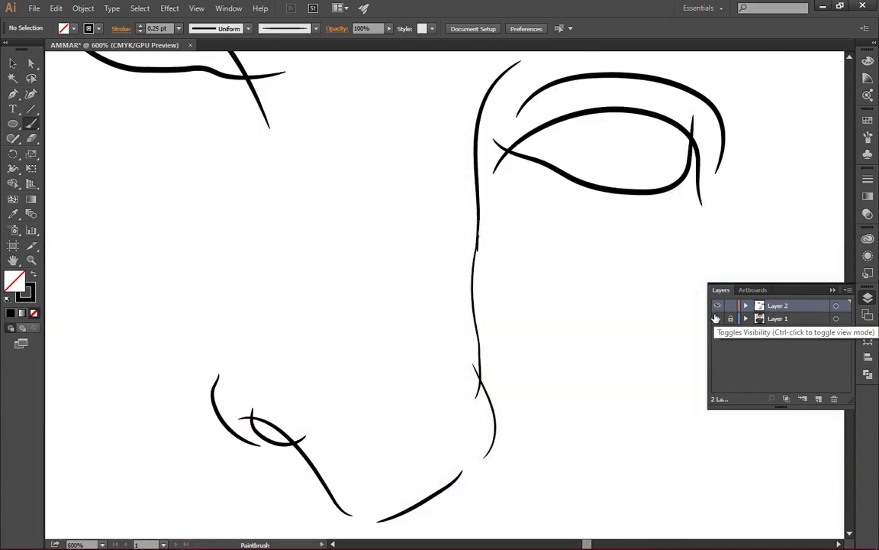
key("ctrl+minus")
key("ctrl+minus")
left_click(718, 319)
scroll(458, 305, "up", 2)
Paint the inner ear ridge and a short earlobe detail line
scroll(305, 290, "left", 3)
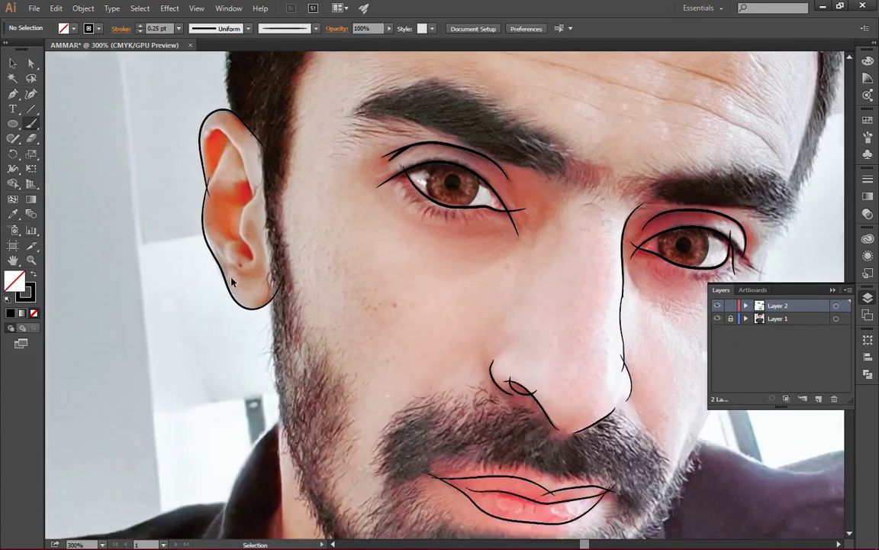
scroll(258, 254, "up", 2)
mouse_move(255, 277)
left_mouse_down()
mouse_move(232, 223)
mouse_move(252, 255)
left_mouse_up()
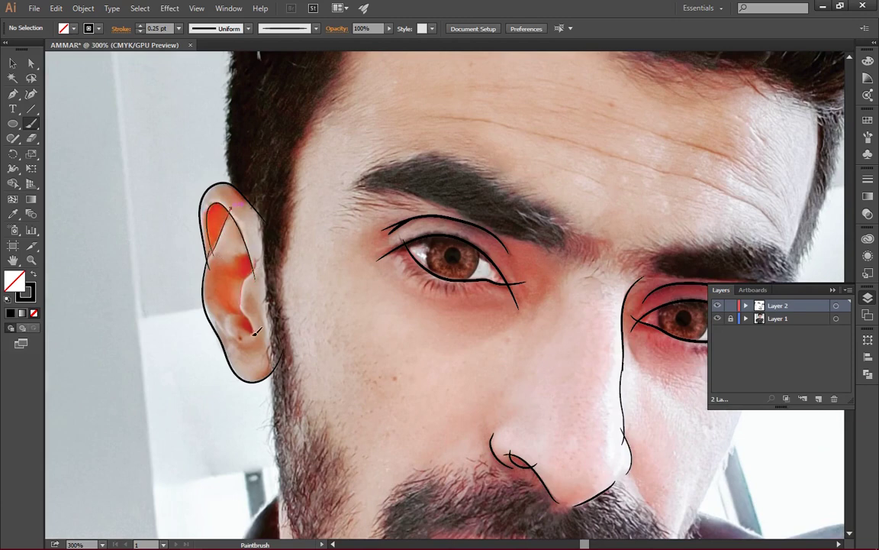
scroll(229, 290, "down", 1)
left_click_drag(231, 297, 224, 294)
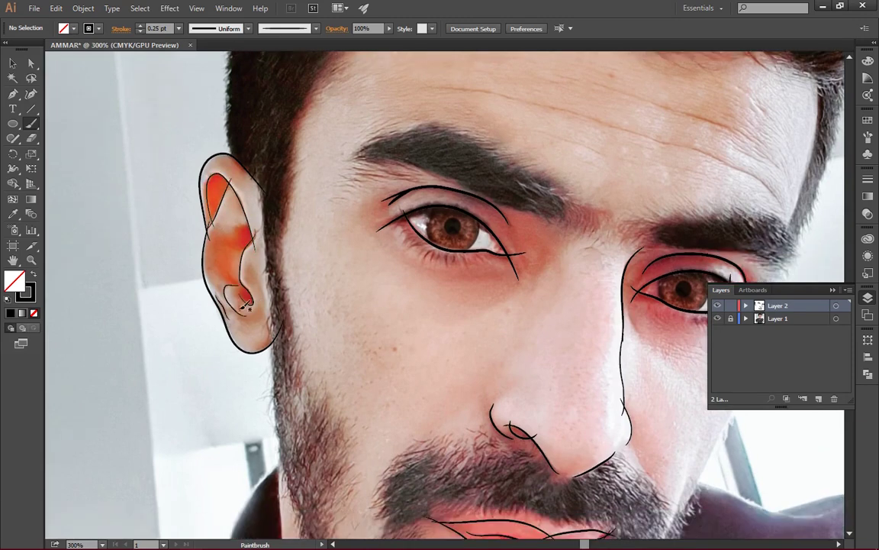
scroll(321, 263, "up", 1)
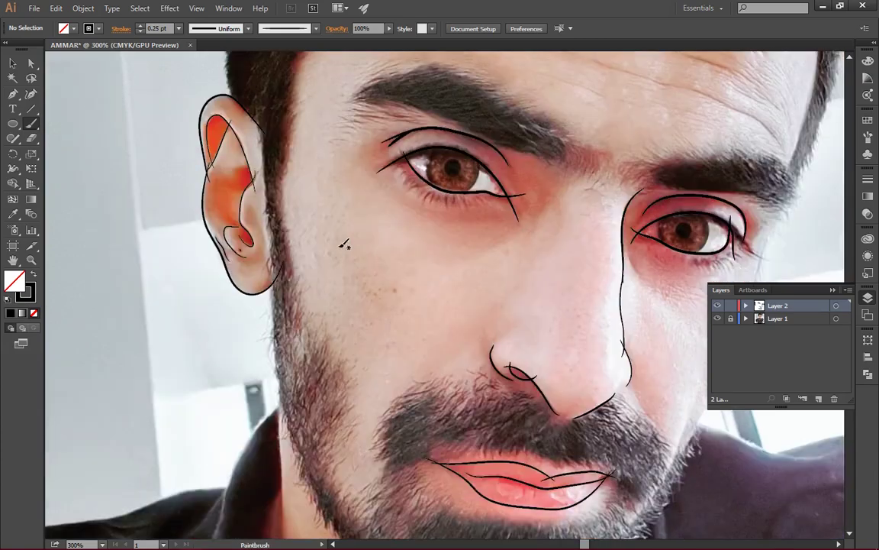
Set the brush stroke weight back to 0.5 pt
scroll(329, 254, "down", 4)
scroll(362, 255, "right", 5)
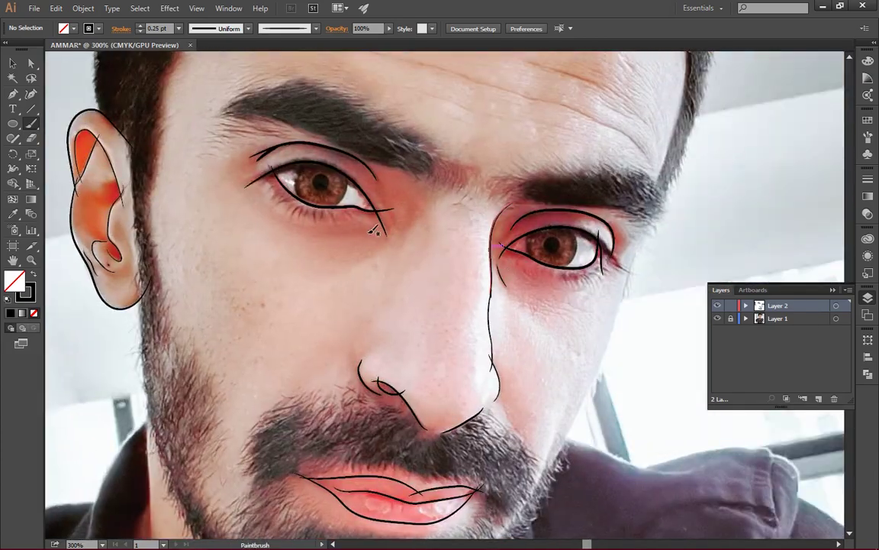
left_click(178, 28)
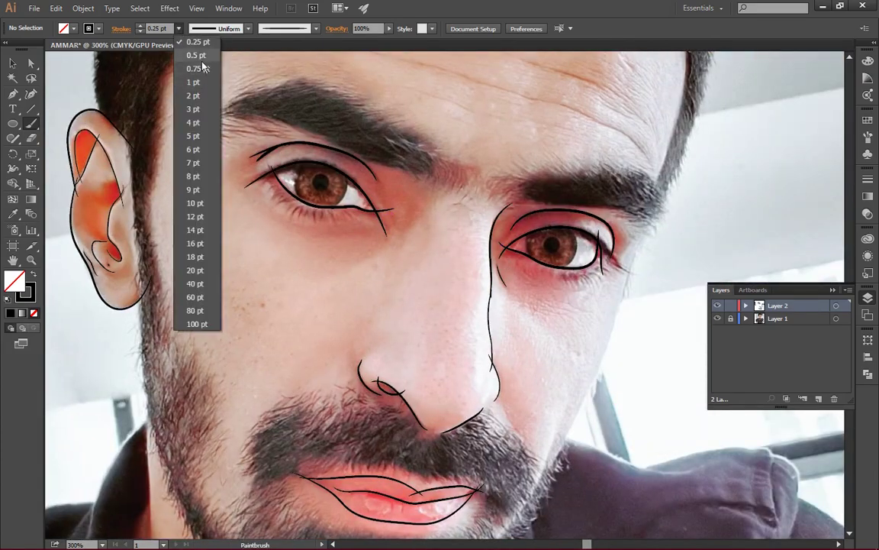
left_click(181, 55)
scroll(425, 229, "up", 2)
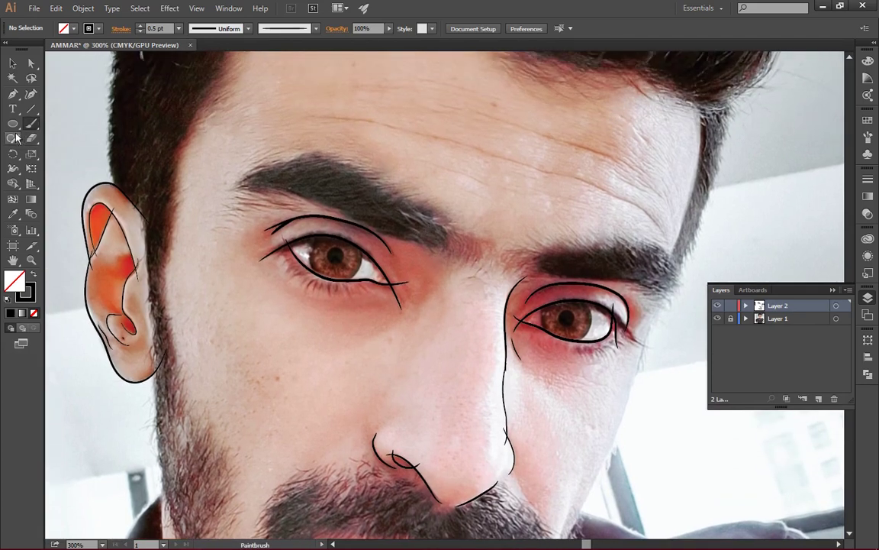
Trace the left eyebrow with the Pencil and fill it solid black
left_click(13, 138)
left_click(65, 153)
mouse_move(436, 207)
left_mouse_down()
mouse_move(333, 159)
mouse_move(250, 176)
mouse_move(442, 238)
left_mouse_up()
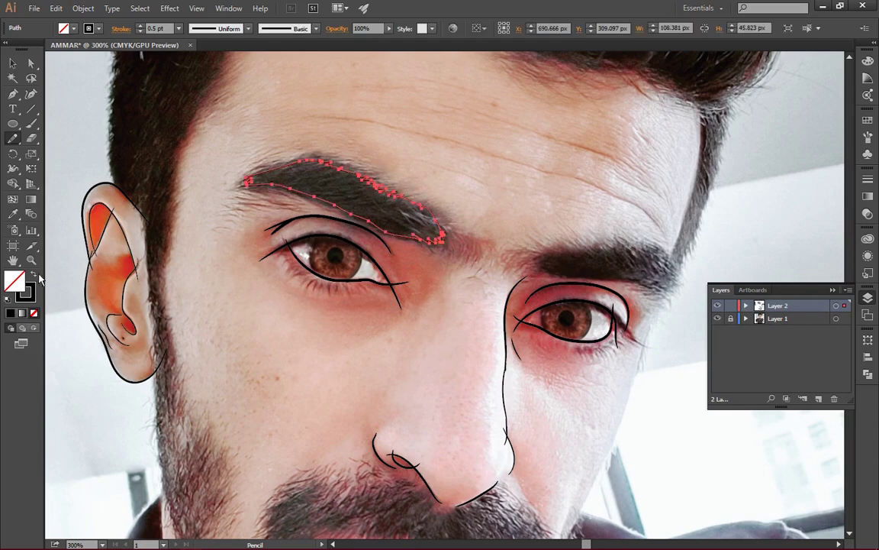
key("shift+x")
key("ctrl+shift+a")
Trace the right eyebrow's top and underside, refine its curves, and fill it black
mouse_move(580, 247)
left_mouse_down()
mouse_move(653, 246)
mouse_move(676, 261)
left_mouse_up()
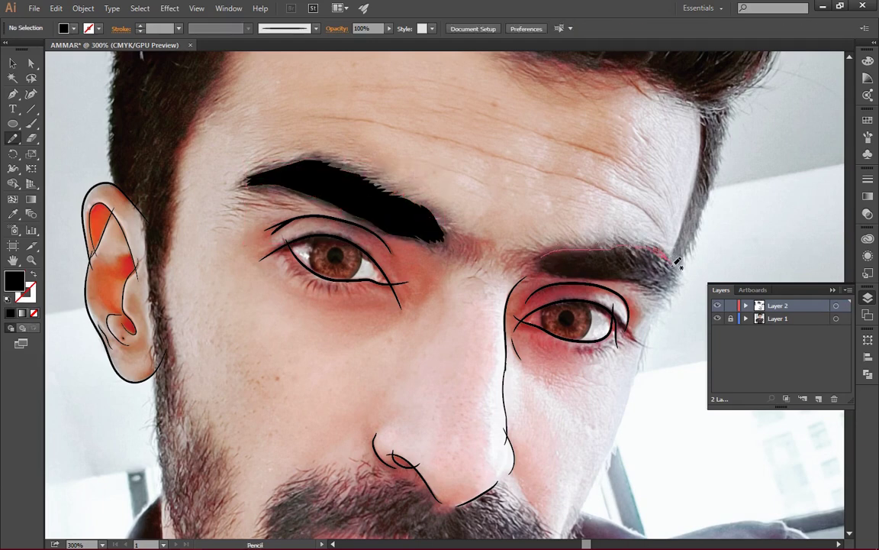
mouse_move(668, 298)
left_mouse_down()
mouse_move(615, 273)
mouse_move(542, 264)
left_mouse_up()
left_click(32, 95)
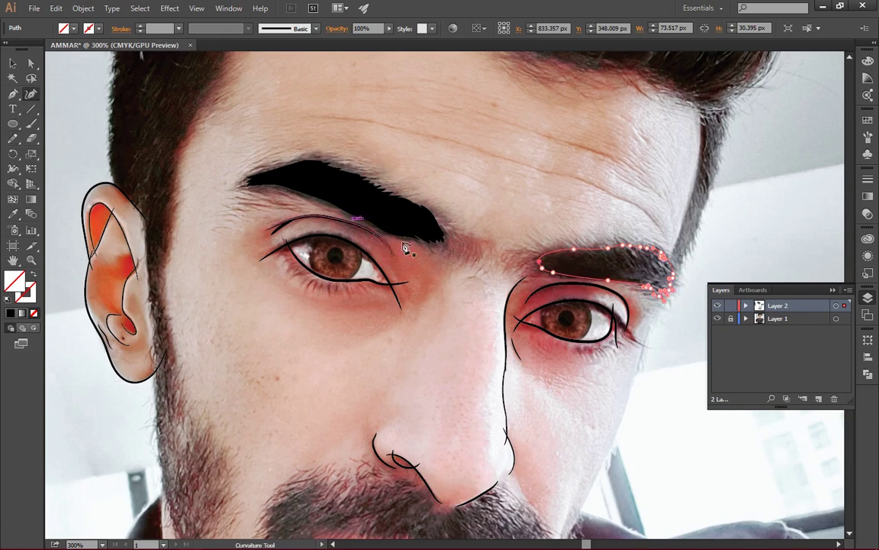
left_click(15, 282)
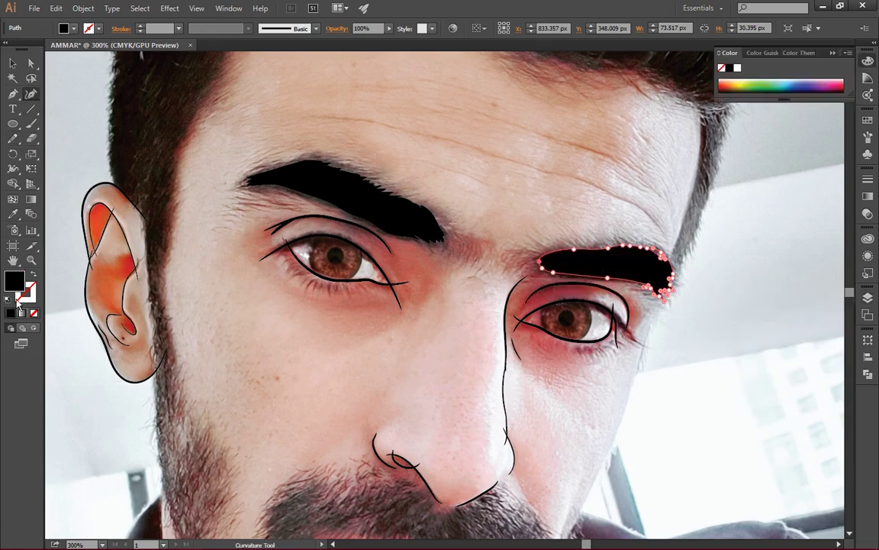
Switch to the Paintbrush at 0.25 pt and test strokes on the forehead
left_click(32, 124)
left_click_drag(301, 105, 295, 128)
left_click(178, 28)
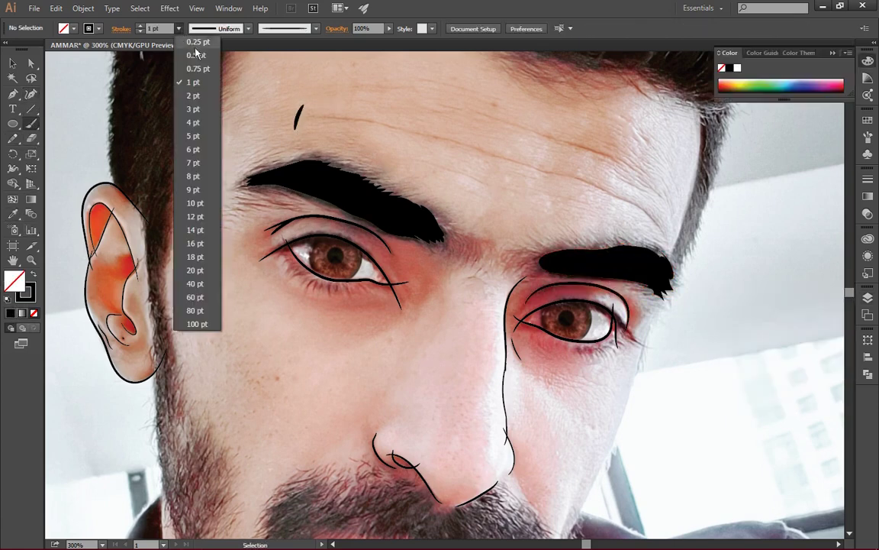
left_click(195, 51)
left_click_drag(356, 95, 343, 116)
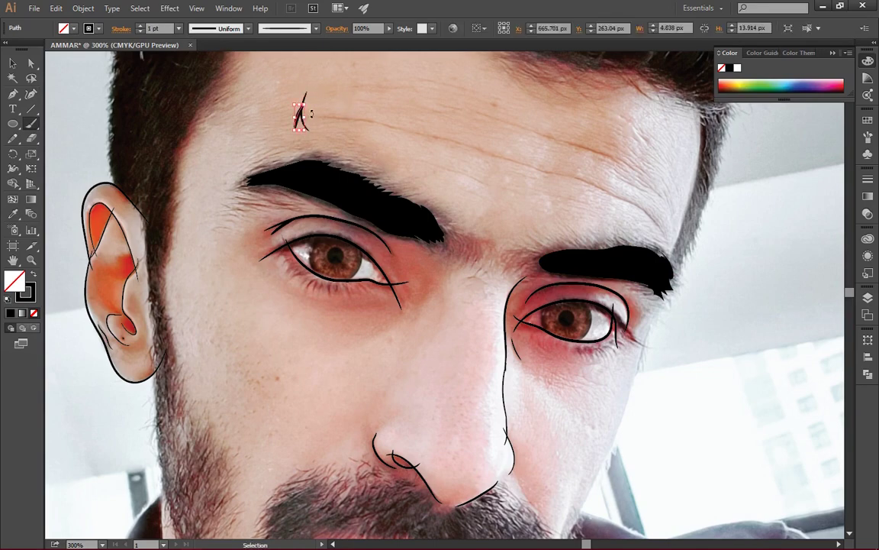
key("ctrl+z")
At 0.25 pt stroke, paint fine hair strands along the left eyebrow's top edge and tail
left_click(196, 42)
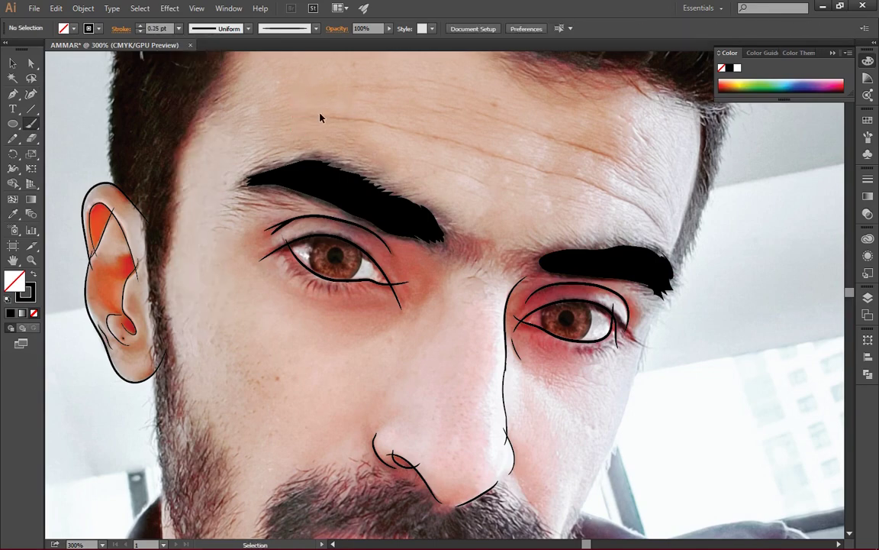
left_click(342, 214, "ctrl")
key("ctrl+plus")
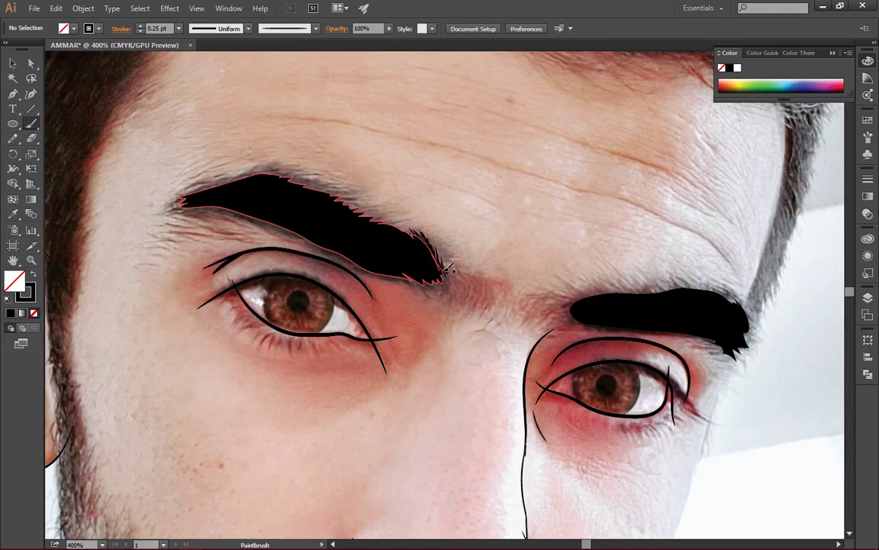
key("ctrl+shift+a")
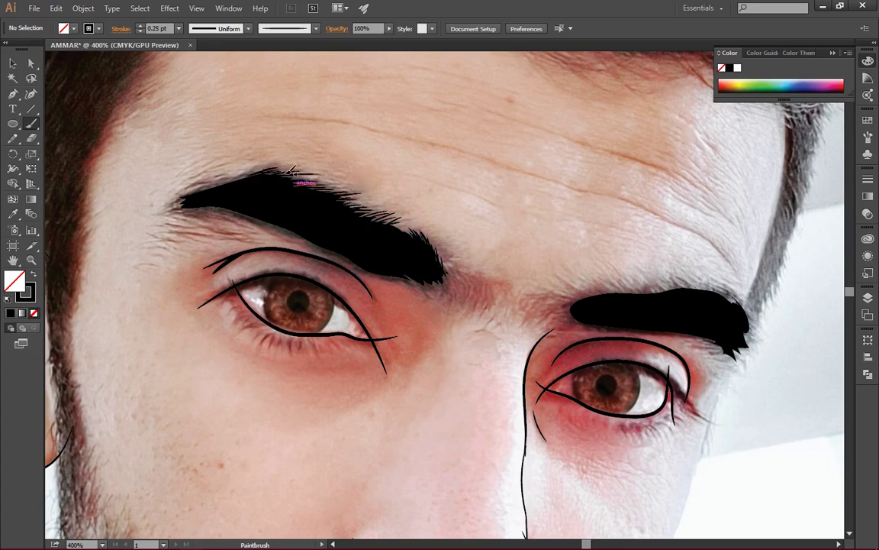
scroll(324, 175, "left", 3)
mouse_move(324, 174)
left_mouse_down()
mouse_move(304, 182)
mouse_move(302, 213)
left_mouse_up()
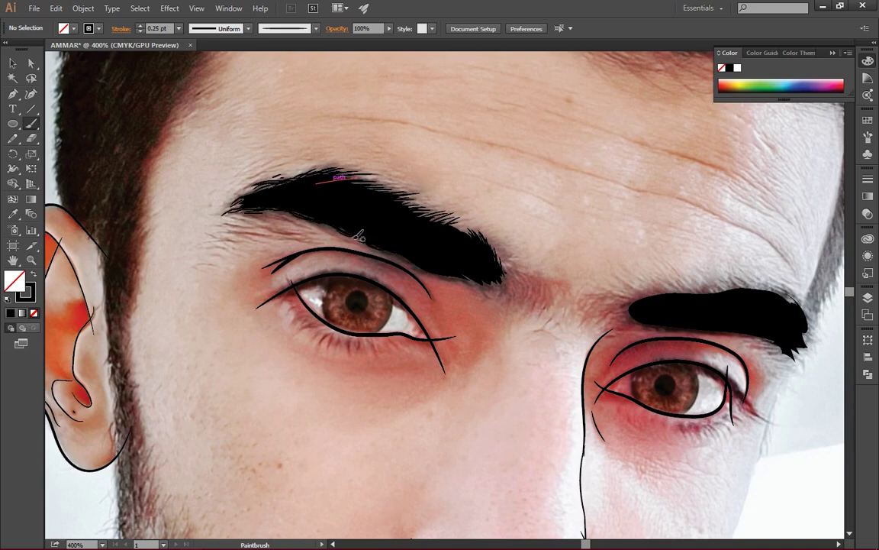
mouse_move(271, 212)
left_mouse_down()
mouse_move(233, 204)
mouse_move(225, 243)
left_mouse_up()
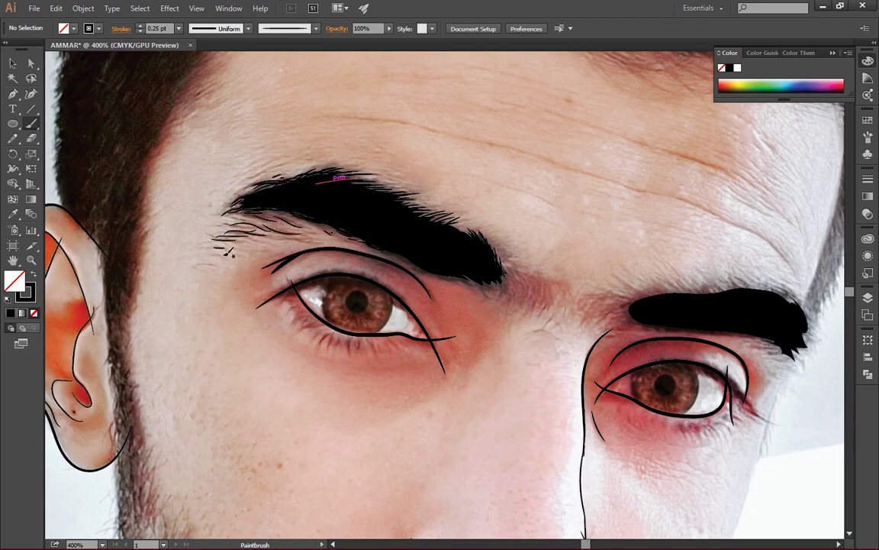
left_click_drag(314, 229, 243, 220)
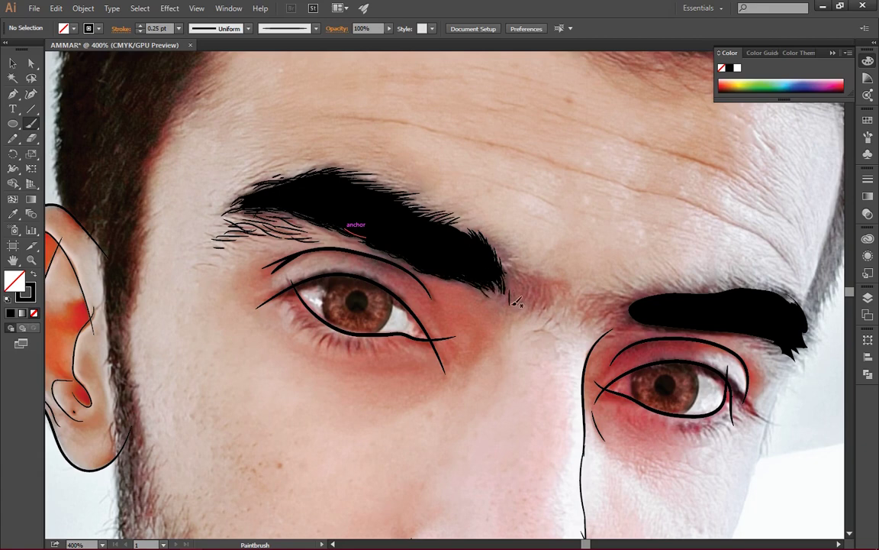
Add hair strands at the eyebrow's inner end and along the other eyebrow
left_click_drag(513, 299, 523, 271)
scroll(658, 261, "right", 5)
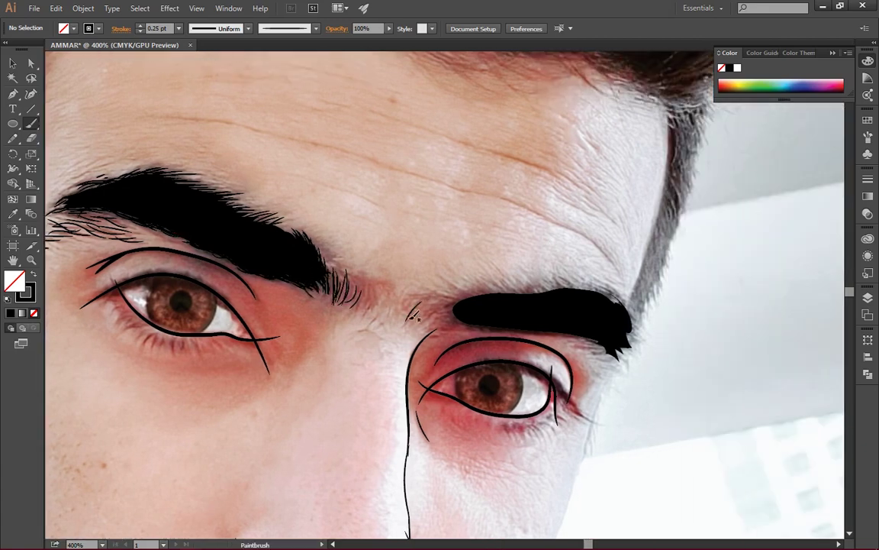
left_click_drag(411, 323, 442, 315)
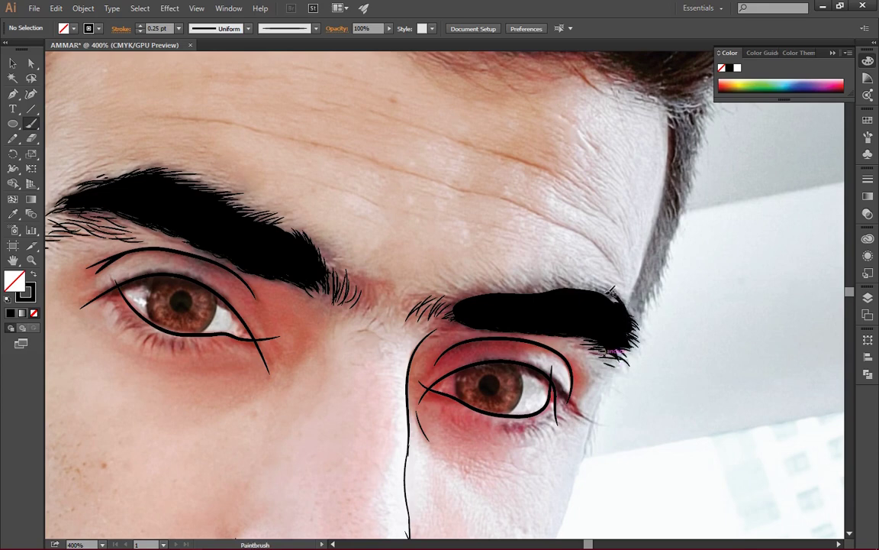
left_click_drag(565, 280, 582, 298)
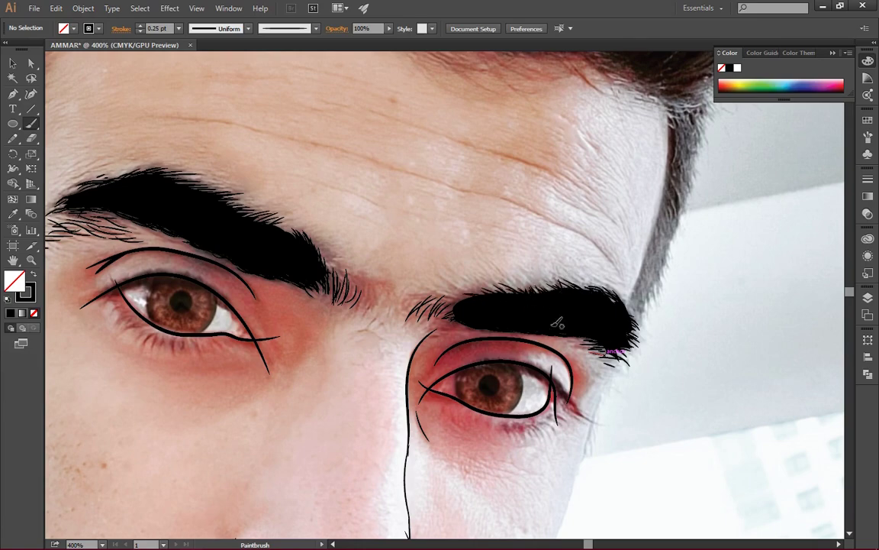
Zoom out and briefly hide the photo to check the eyebrow hairs
scroll(645, 380, "down", 2)
scroll(543, 365, "up", 3)
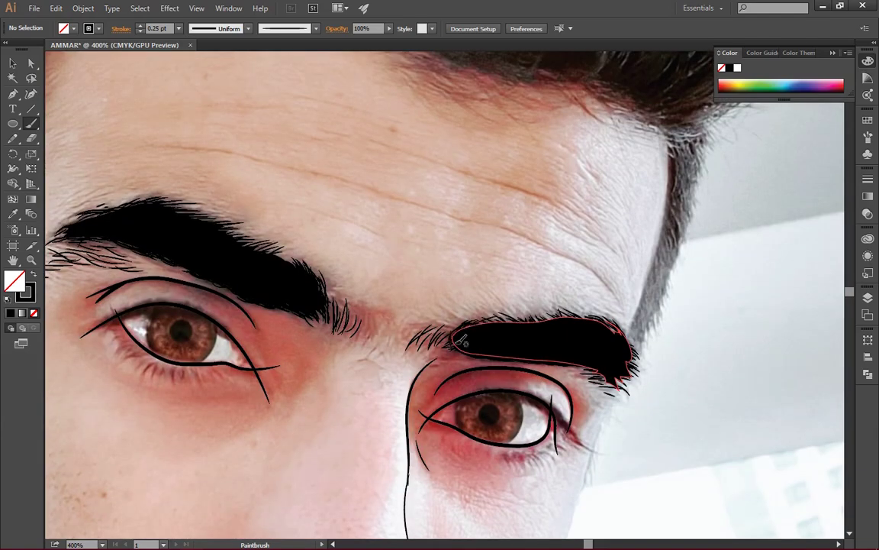
key("ctrl+1")
key("F7")
left_click(718, 364)
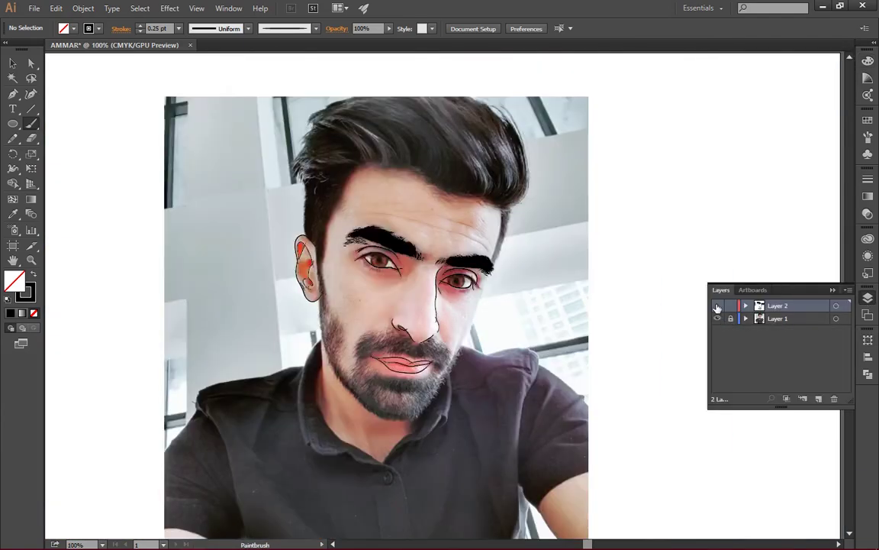
Paint short lower-eyelash strokes under the right-hand eye
scroll(599, 337, "up", 3)
scroll(598, 336, "up", 3)
left_click_drag(464, 177, 298, 239)
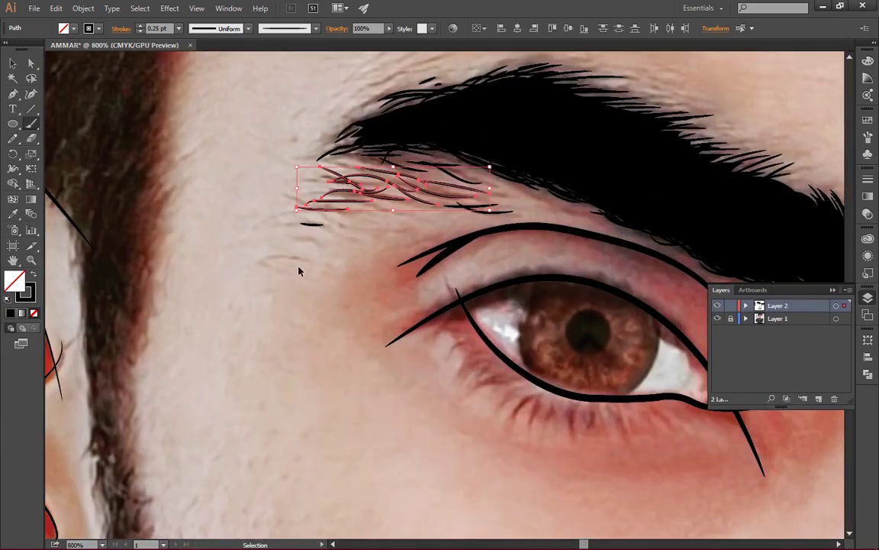
left_click(362, 294, "ctrl")
scroll(362, 295, "down", 4)
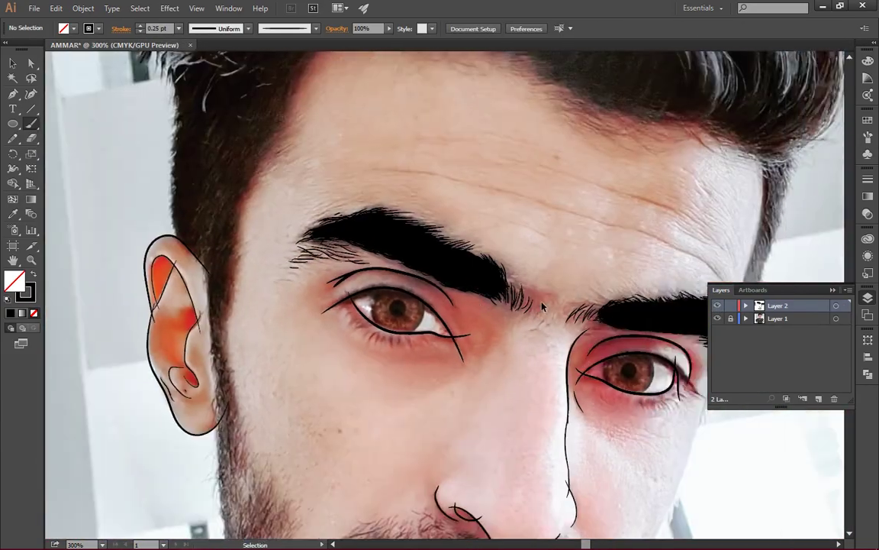
scroll(543, 305, "down", 1)
scroll(544, 304, "up", 3)
scroll(503, 340, "up", 2)
mouse_move(503, 340)
left_mouse_down()
mouse_move(519, 356)
mouse_move(553, 357)
left_mouse_up()
mouse_move(565, 331)
left_mouse_down()
mouse_move(581, 351)
mouse_move(601, 330)
left_mouse_up()
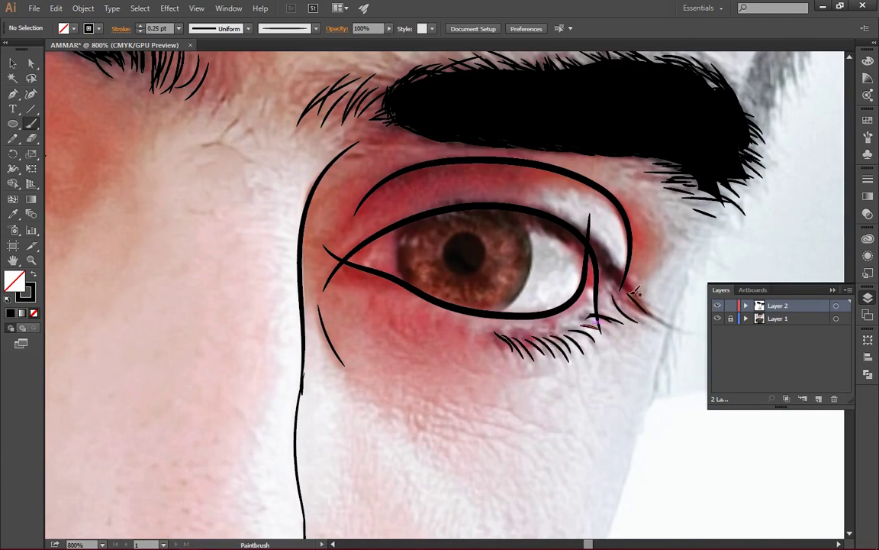
Paint a row of lower-eyelash strokes along the left eye, from the inner corner outward
key("ctrl+minus")
scroll(237, 172, "up", 2)
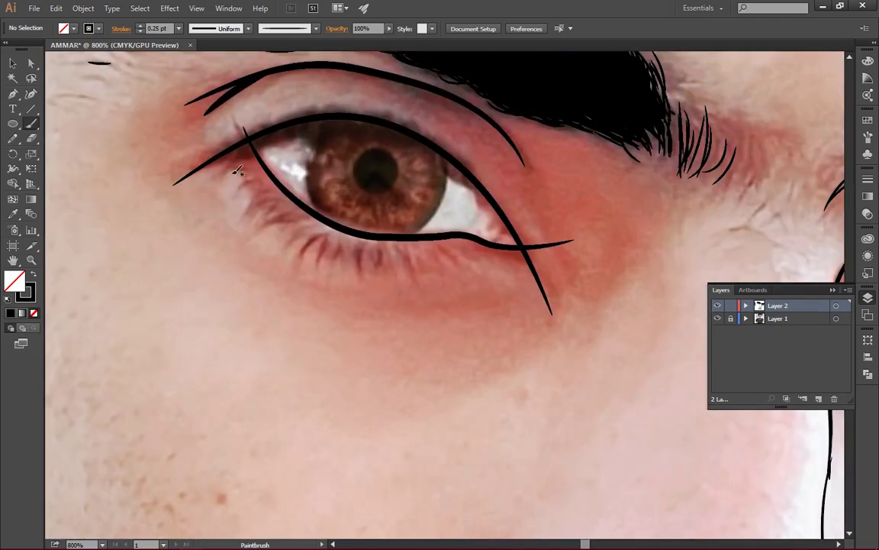
mouse_move(258, 183)
left_mouse_down()
mouse_move(236, 194)
mouse_move(242, 206)
left_mouse_up()
mouse_move(273, 201)
left_mouse_down()
mouse_move(244, 215)
mouse_move(252, 226)
left_mouse_up()
left_click_drag(282, 221, 263, 236)
left_click_drag(300, 232, 280, 247)
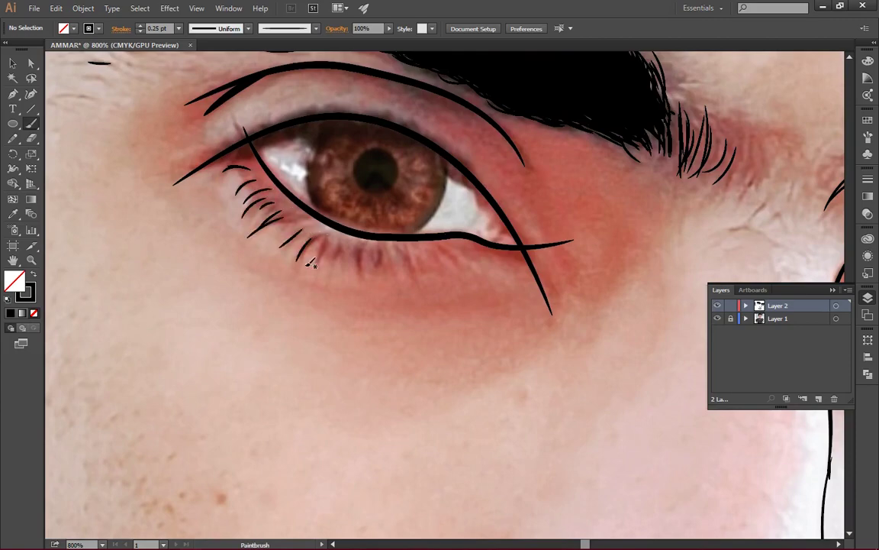
left_click_drag(386, 241, 379, 265)
left_click_drag(408, 240, 403, 261)
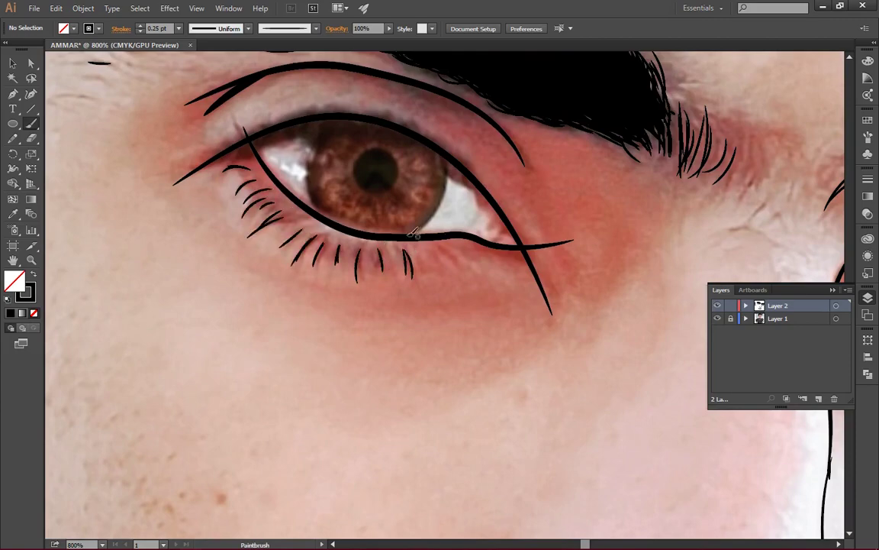
Undo the left eye's previous lashes and restart them at the inner corner
key("ctrl+1")
scroll(319, 271, "up", 6)
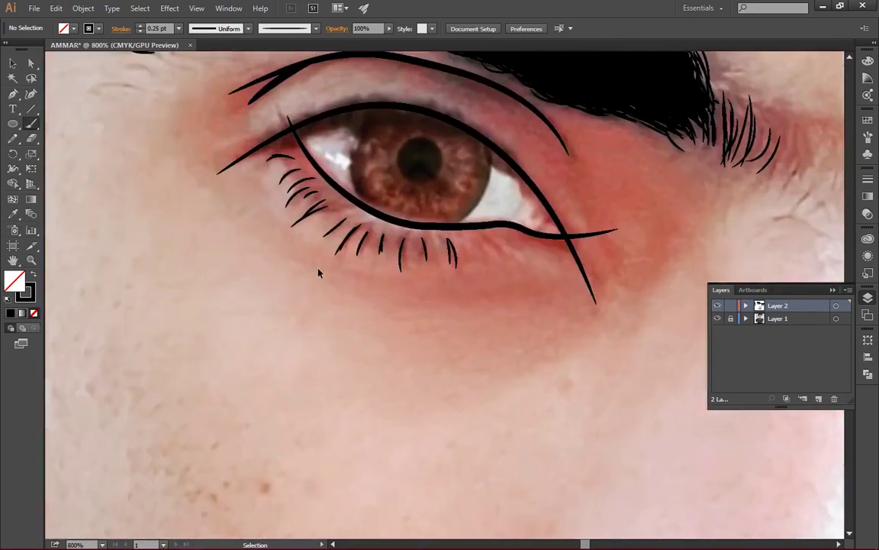
scroll(280, 209, "up", 1)
scroll(271, 213, "up", 1)
scroll(271, 213, "up", 2)
key("ctrl+z")
key("ctrl+z")
key("ctrl+z")
left_click_drag(261, 185, 211, 212)
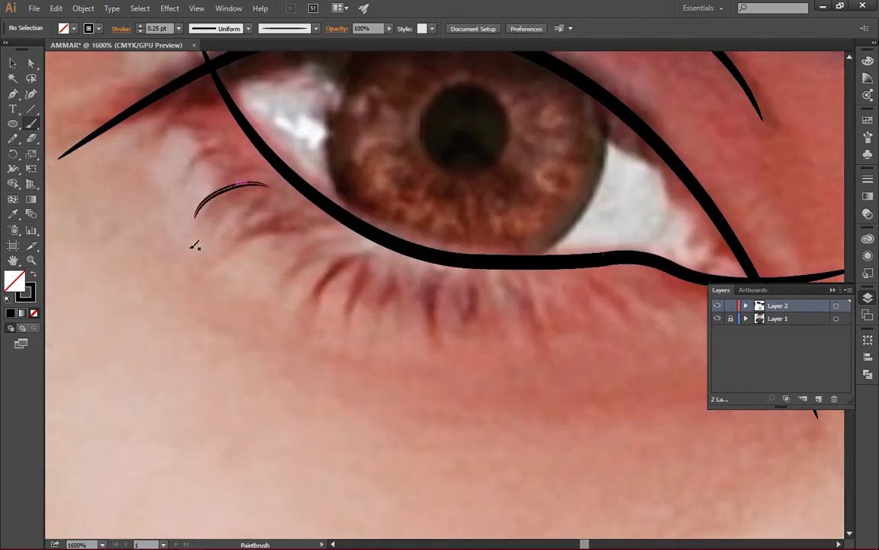
left_click_drag(292, 215, 254, 229)
Finish redrawing the left eye's lower lashes along the lid and inner corner
left_click_drag(345, 262, 315, 285)
left_click_drag(365, 262, 348, 308)
left_click_drag(434, 281, 432, 325)
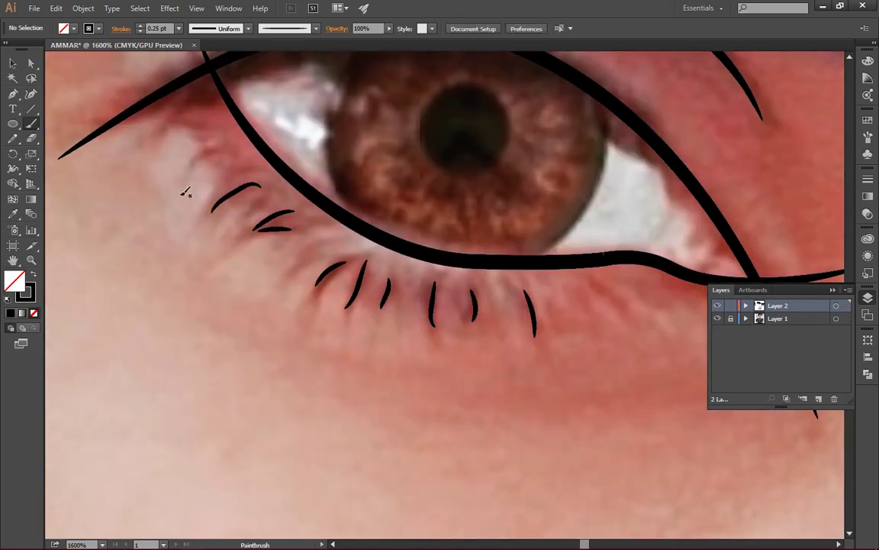
left_click_drag(212, 122, 176, 116)
left_click_drag(245, 170, 204, 186)
left_click_drag(587, 283, 622, 308)
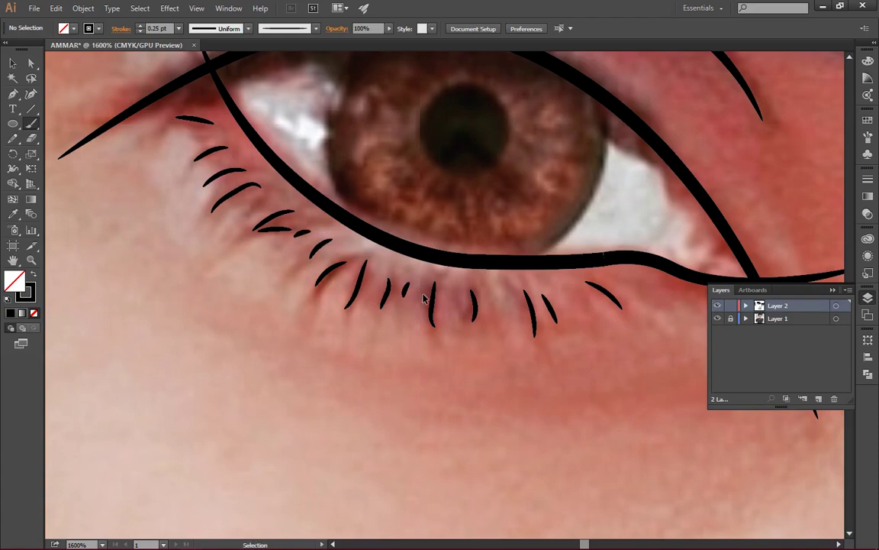
scroll(471, 303, "down", 6)
Select all the line art, apply Object > Expand Appearance, then use Pathfinder Divide
scroll(585, 408, "up", 3)
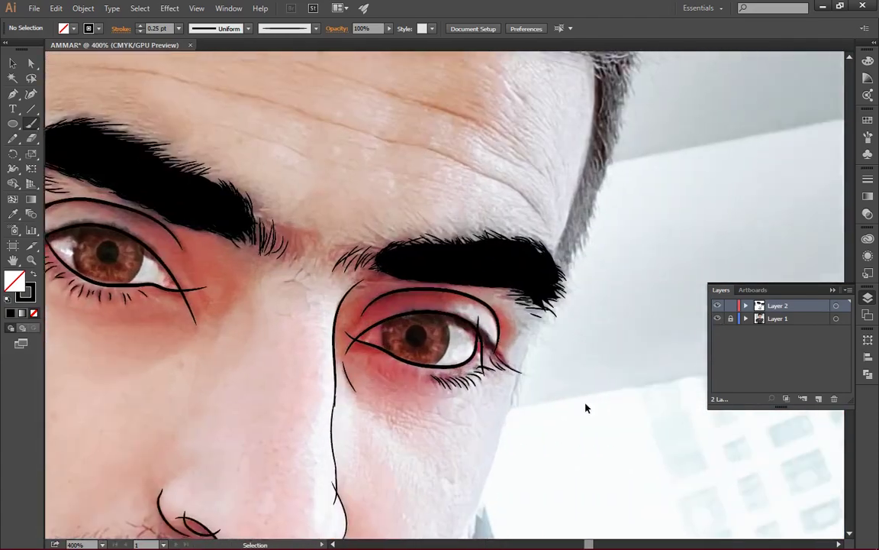
scroll(585, 408, "up", 2)
scroll(248, 239, "down", 6)
left_click(12, 63)
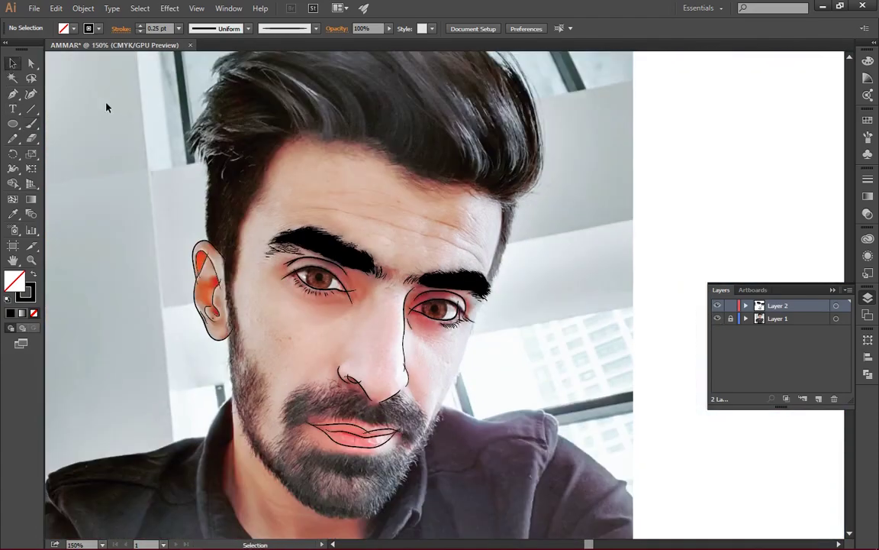
scroll(471, 458, "down", 3)
key("ctrl+a")
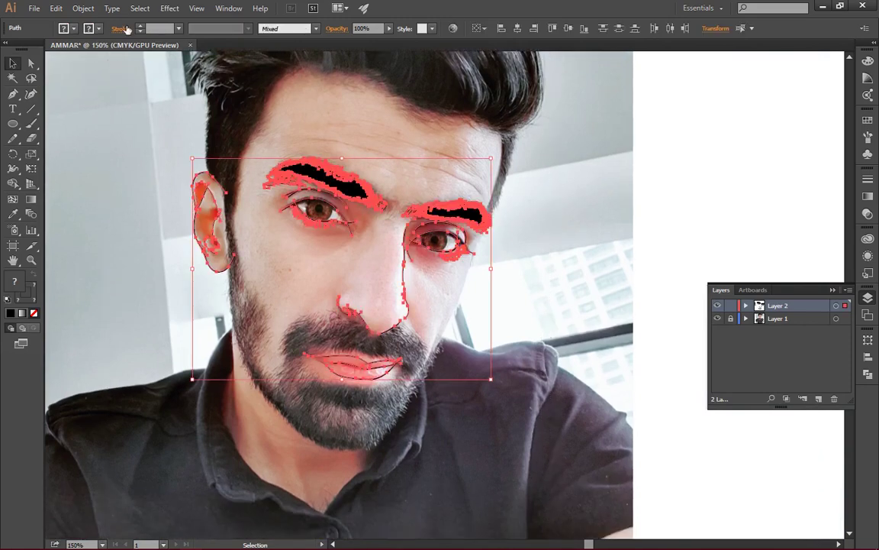
left_click(83, 8)
left_click(131, 153)
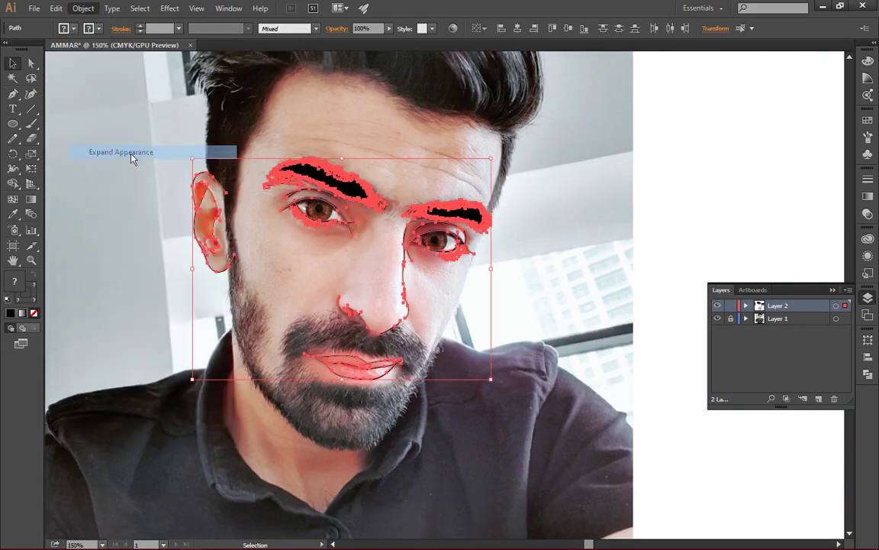
left_click(868, 374)
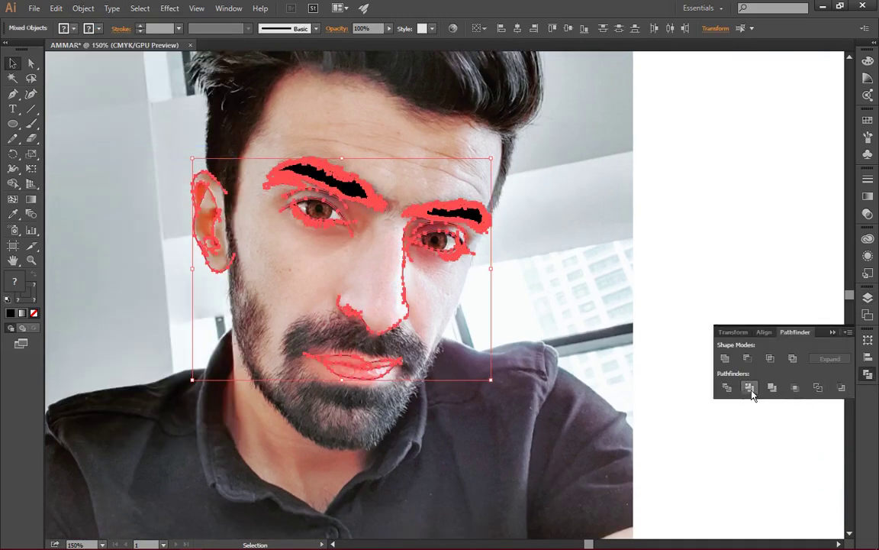
left_click(592, 246)
Drag the lip stroke's end anchor into the right mouth corner with Direct Selection
scroll(540, 275, "up", 1)
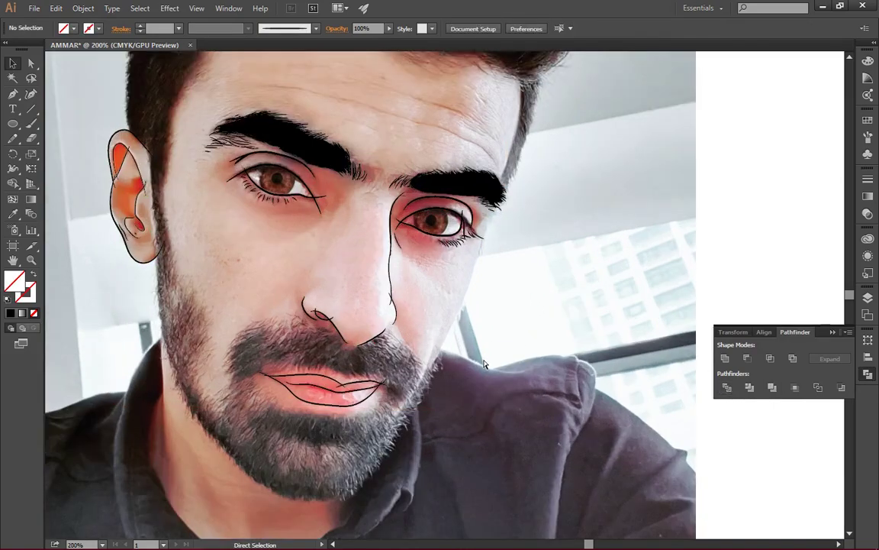
scroll(496, 320, "up", 2)
scroll(421, 347, "down", 2)
scroll(422, 348, "up", 1)
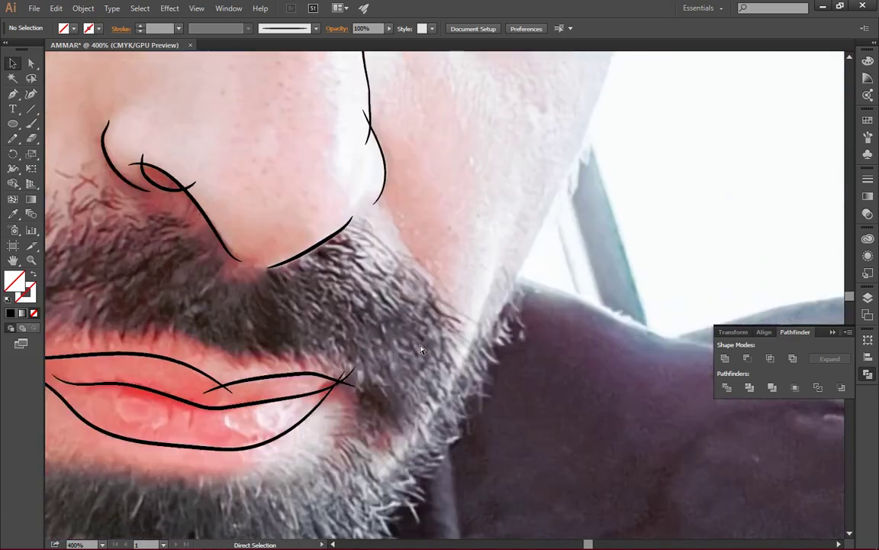
scroll(422, 348, "up", 1)
scroll(423, 349, "up", 2)
scroll(424, 349, "right", 2)
scroll(423, 349, "right", 1)
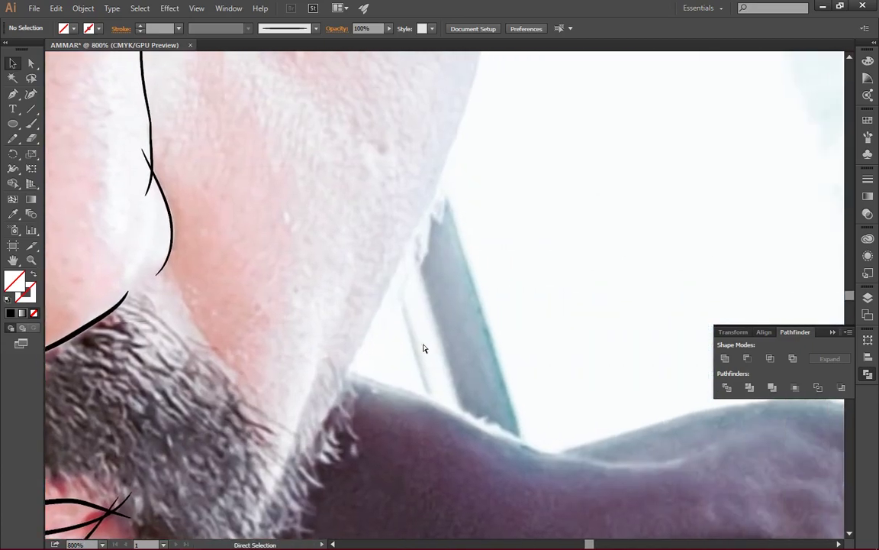
scroll(423, 349, "left", 4)
scroll(425, 345, "left", 3)
scroll(424, 346, "down", 3)
scroll(489, 336, "up", 2)
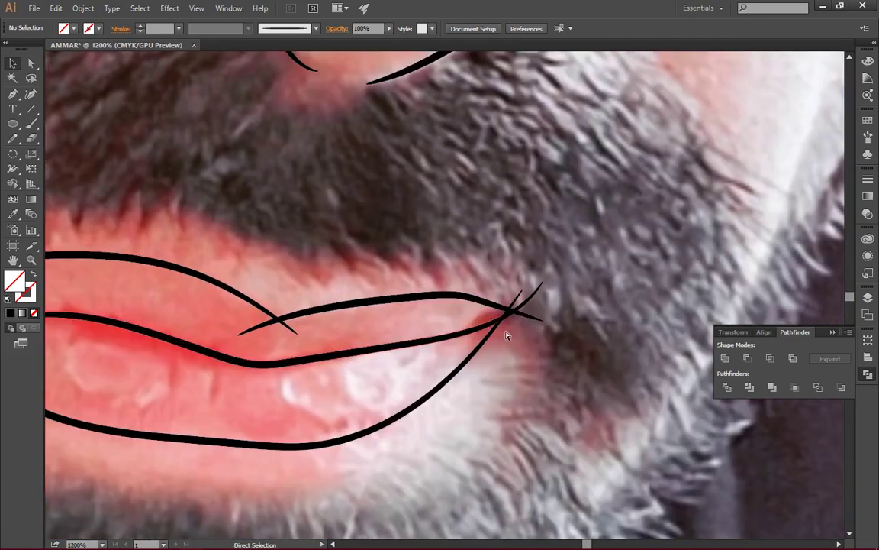
key("a")
left_click(554, 307)
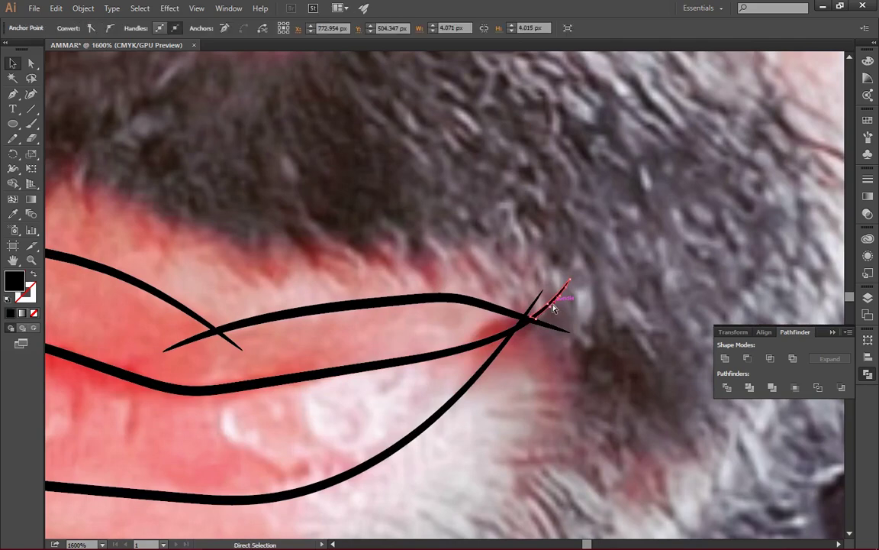
left_click_drag(555, 307, 537, 329)
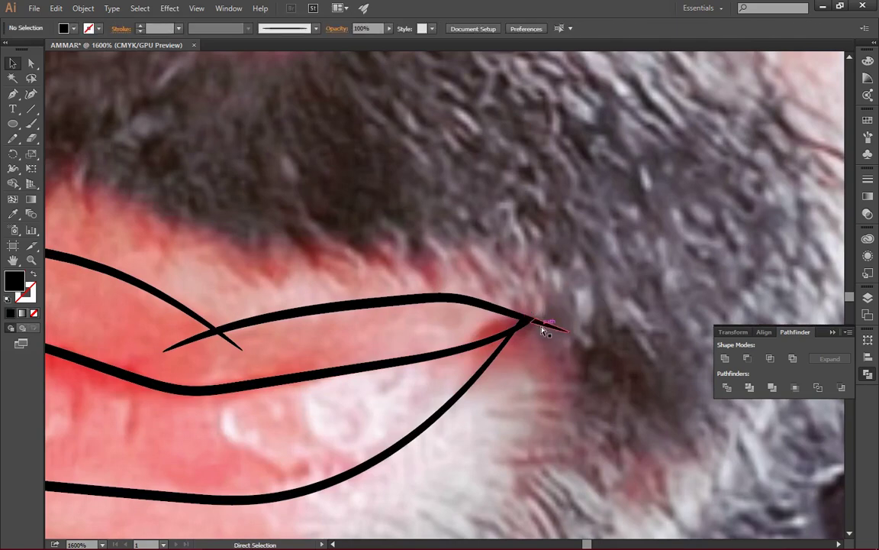
left_click(529, 330)
left_click_drag(531, 330, 533, 319)
left_click(611, 286)
Pull the upper lip end to the crossing and join both lip strokes at the left corner
scroll(600, 264, "left", 5)
left_click_drag(386, 348, 361, 330)
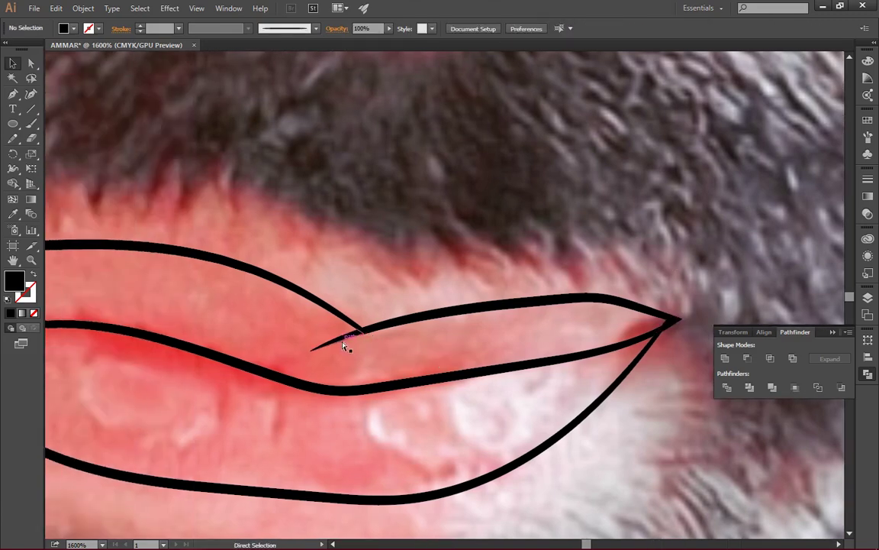
scroll(406, 284, "left", 6)
scroll(418, 300, "left", 7)
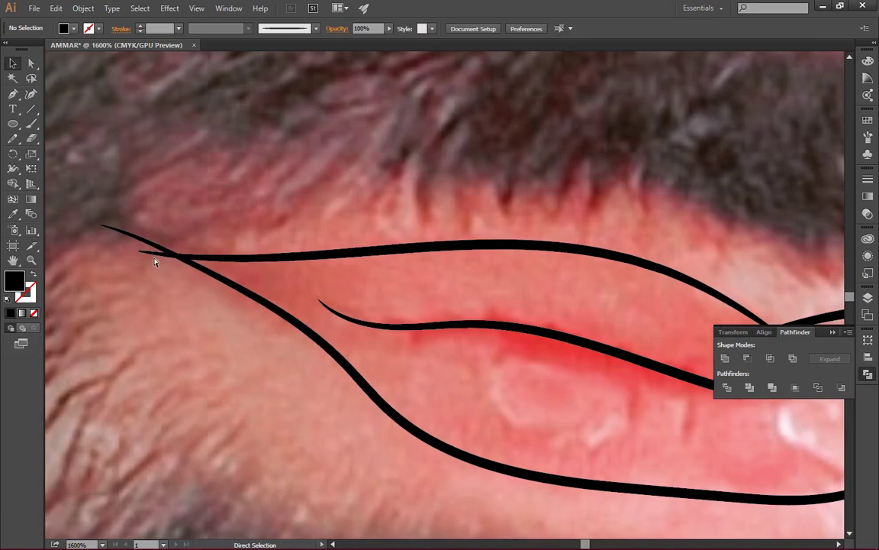
left_click_drag(103, 226, 172, 255)
scroll(275, 202, "left", 4)
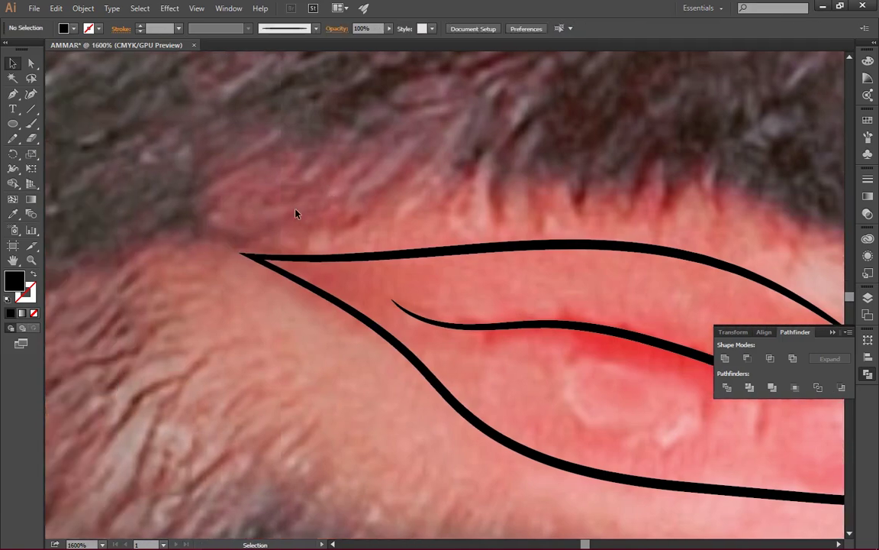
key("ctrl+minus")
key("ctrl+minus")
key("ctrl+minus")
scroll(322, 222, "left", 4)
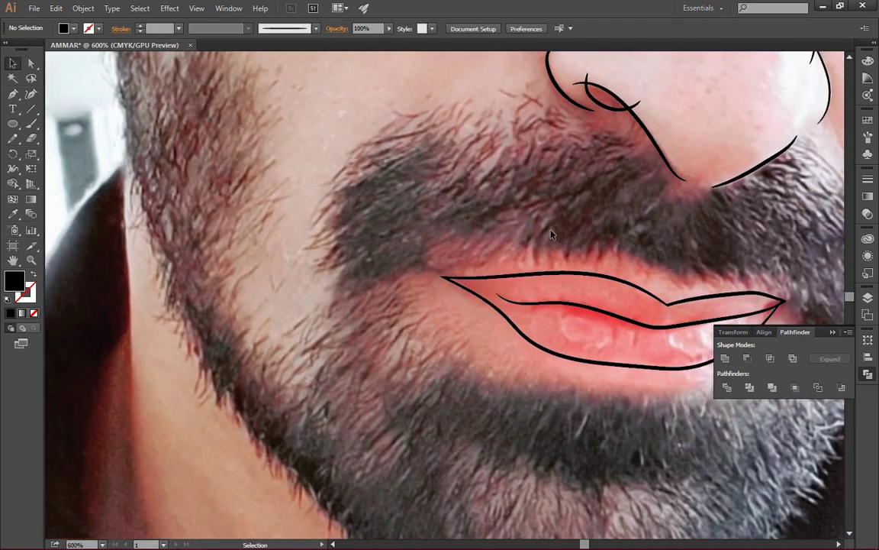
Drag the nostril curve's endpoint down so its loop closes as a neat teardrop
scroll(605, 257, "down", 5)
scroll(606, 254, "up", 5)
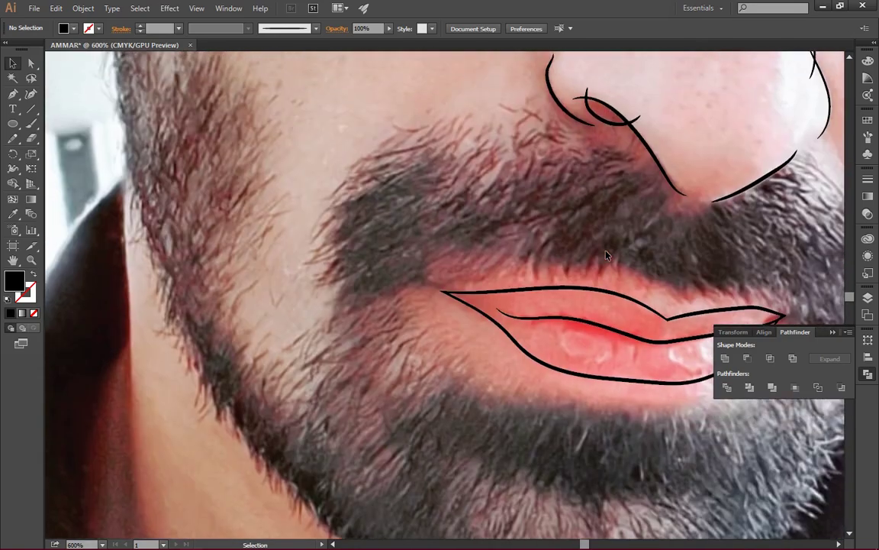
scroll(607, 255, "up", 4)
scroll(607, 255, "up", 3)
scroll(607, 255, "up", 1)
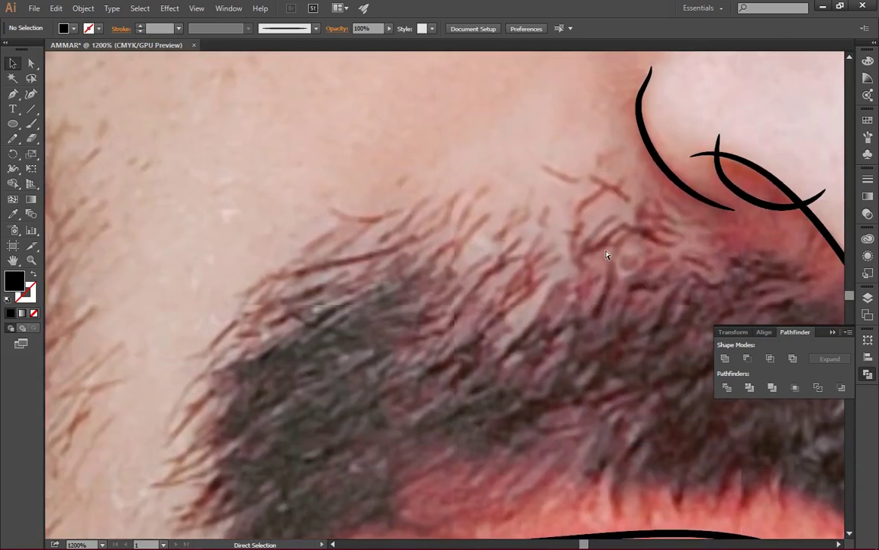
scroll(607, 255, "right", 2)
scroll(606, 255, "right", 2)
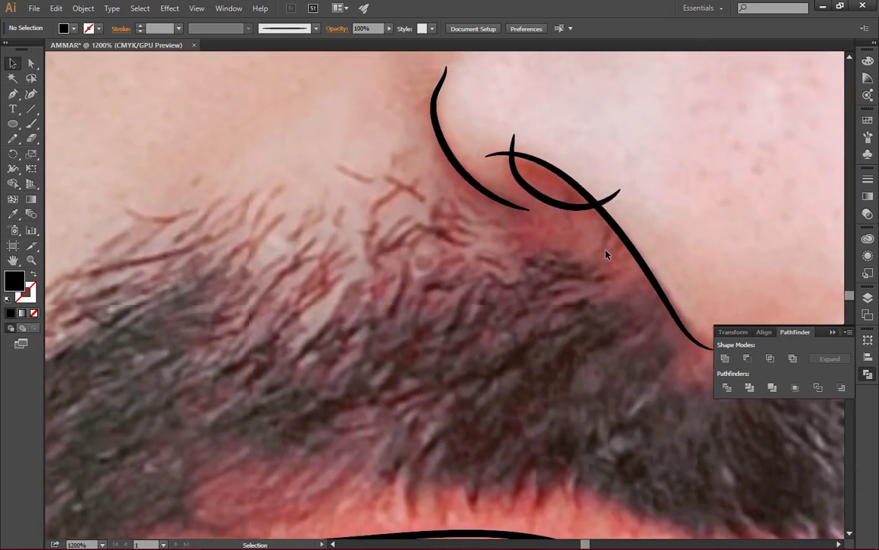
scroll(607, 255, "up", 2)
scroll(607, 255, "right", 1)
scroll(607, 254, "right", 1)
left_click(530, 280)
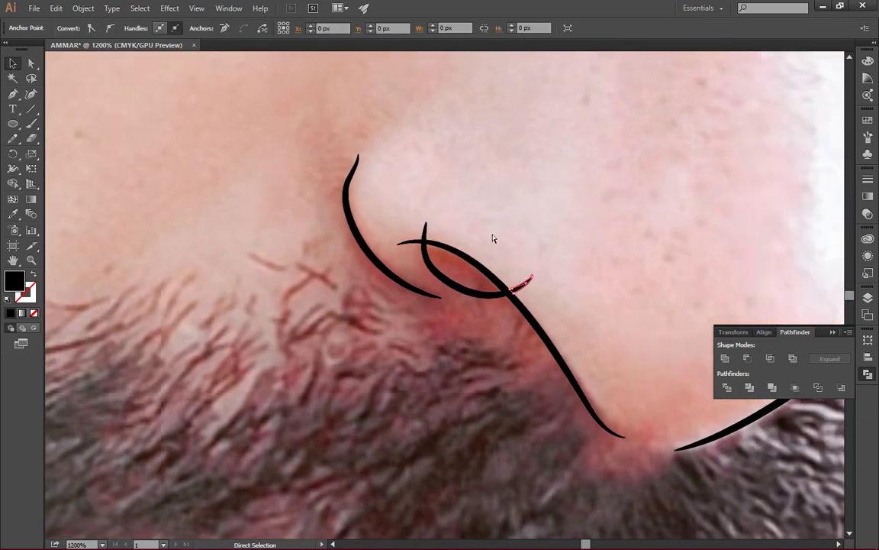
left_click_drag(425, 222, 422, 243)
left_click(540, 226)
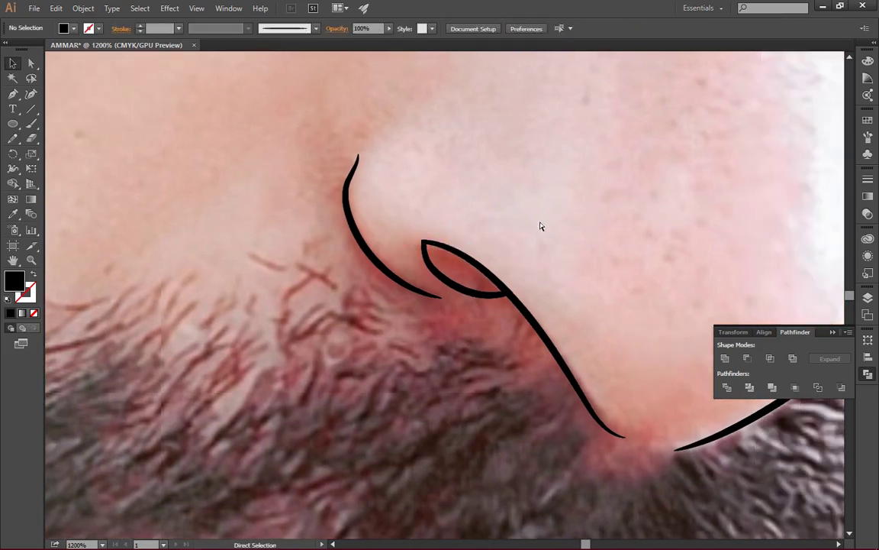
Zoom out and pan up from the nose toward the eye
key("ctrl+minus")
key("ctrl+minus")
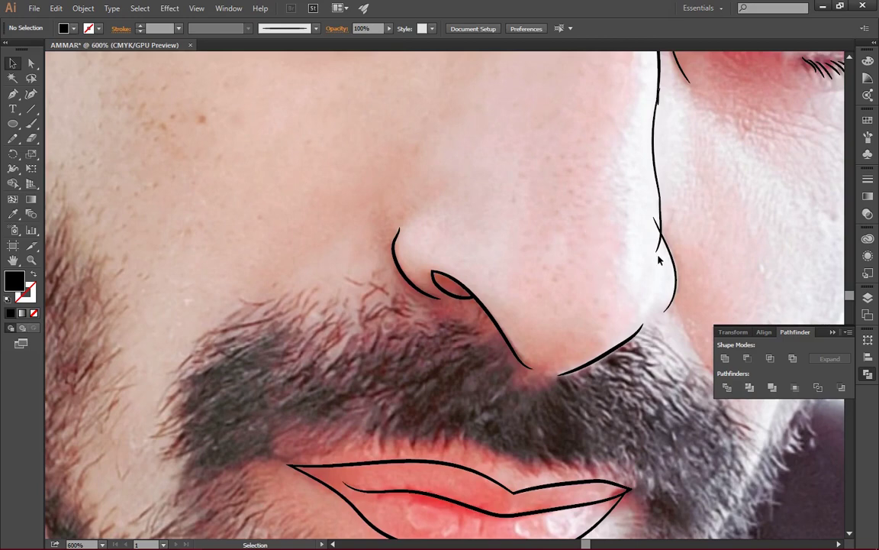
key("a")
key("v")
scroll(699, 200, "up", 3)
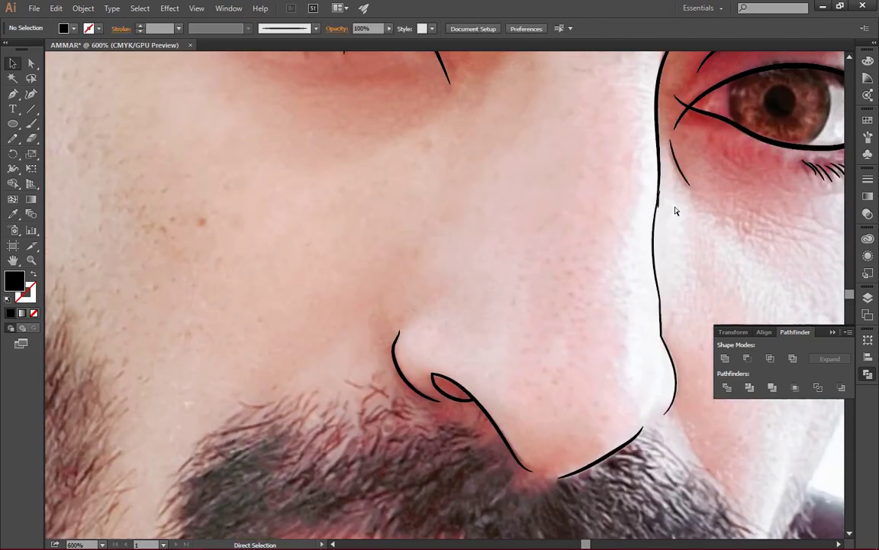
scroll(675, 211, "left", 2)
scroll(675, 210, "right", 2)
key("ctrl+plus")
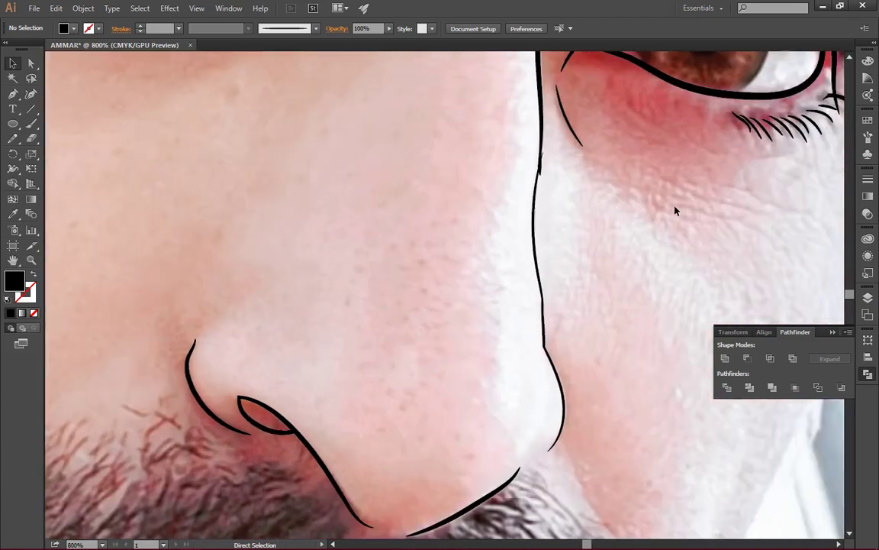
scroll(677, 210, "up", 2)
Delete the lower eyelid segment of the right-hand eye's outline
scroll(677, 210, "up", 1)
left_click(538, 324)
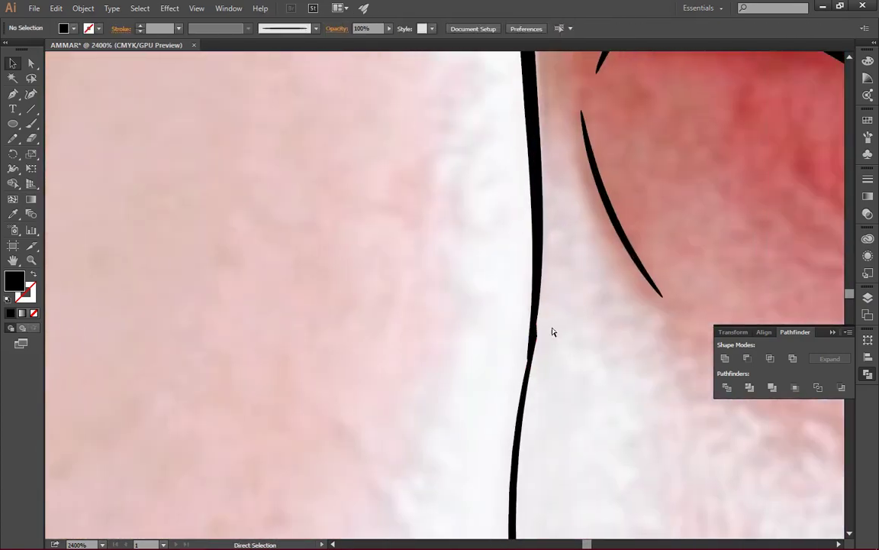
scroll(649, 272, "down", 2)
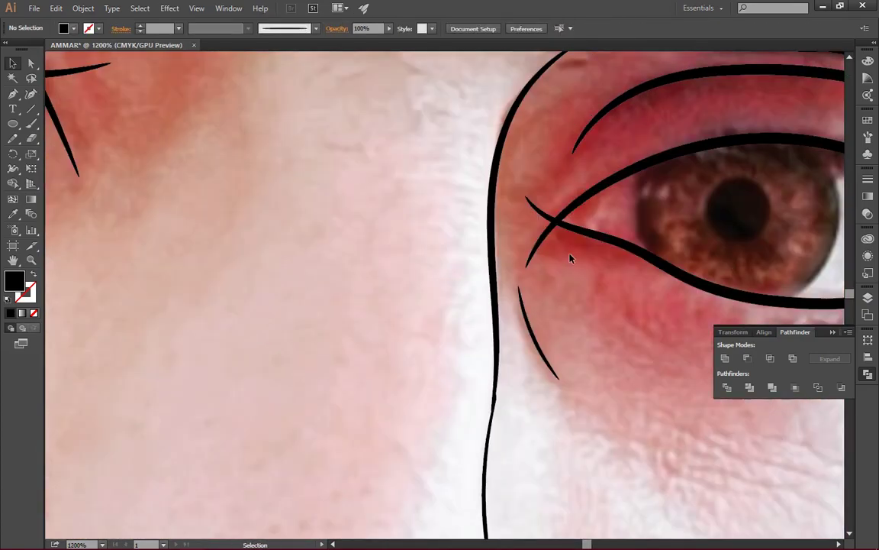
scroll(548, 218, "right", 2)
scroll(681, 255, "right", 1)
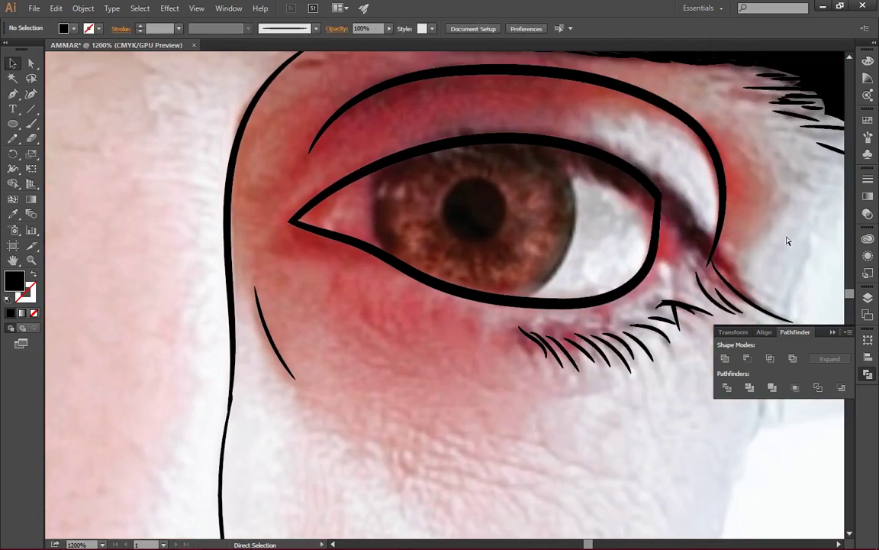
left_click(658, 229)
key("Delete")
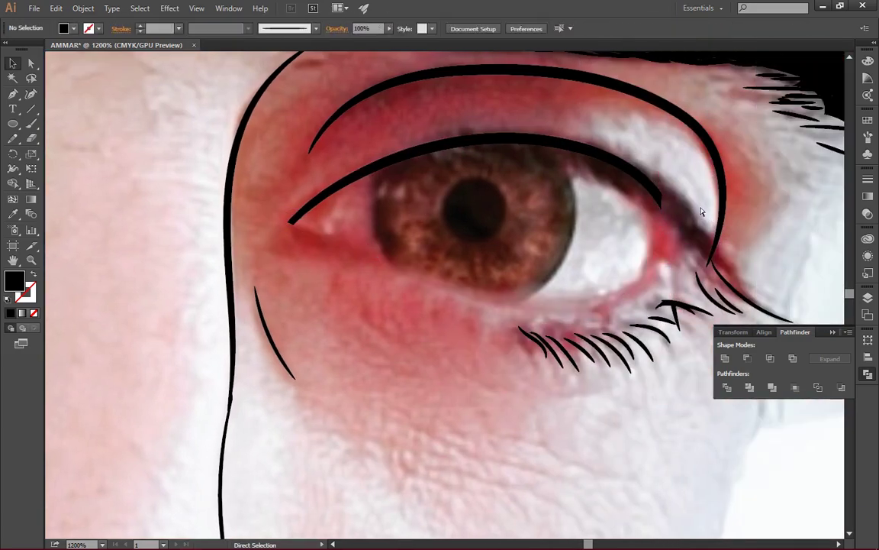
Trace the upper eyelid with a 0.25 pt black Paintbrush stroke and no fill
left_click(32, 124)
key("shift+x")
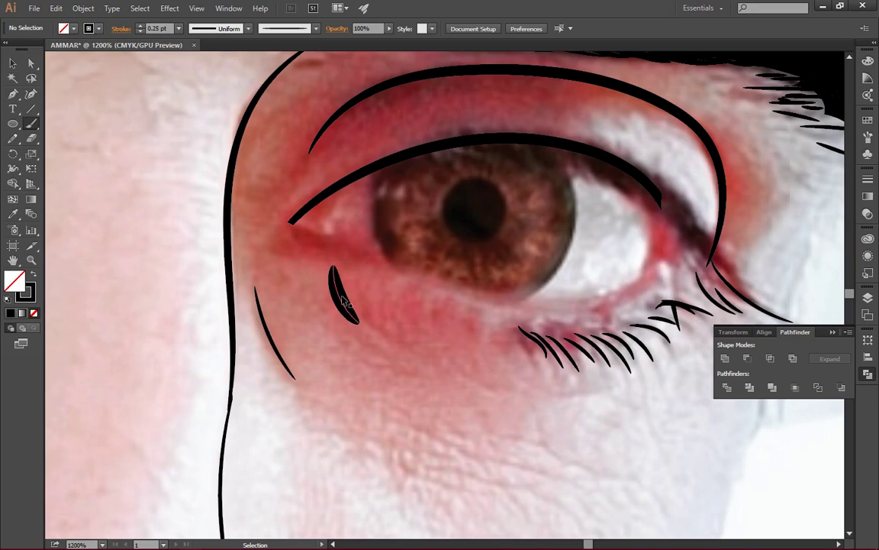
left_click(178, 28)
left_click(159, 39)
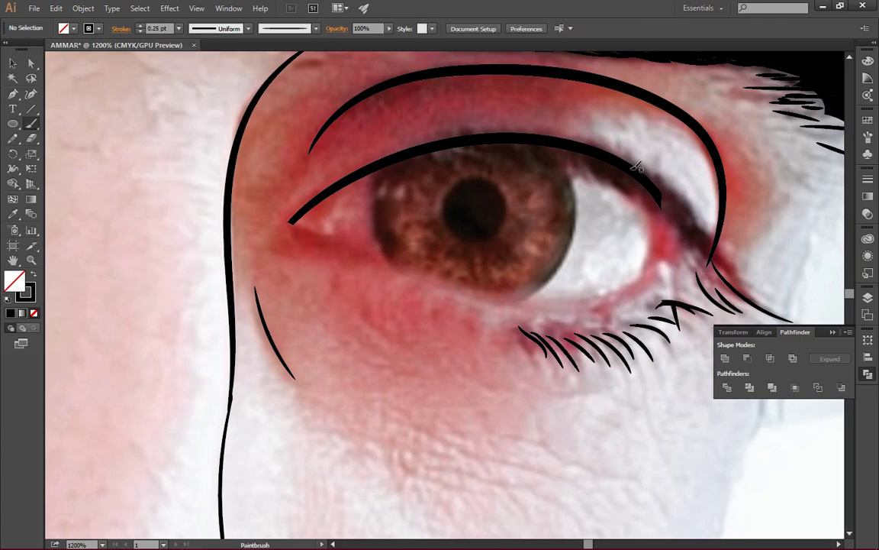
left_click_drag(701, 228, 794, 295)
left_click_drag(290, 221, 645, 174)
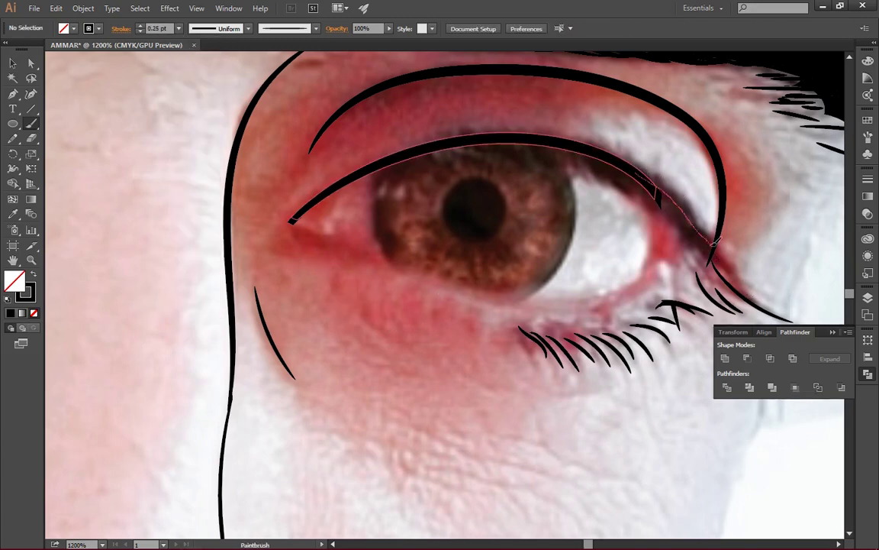
left_click_drag(715, 241, 752, 248)
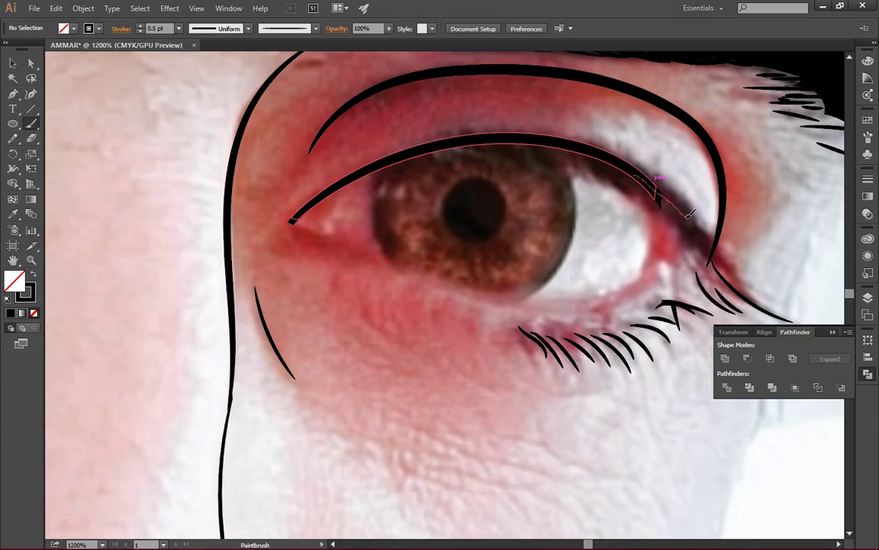
Redraw the lower eyelid line out to the inner corner, redoing the final stroke
left_click_drag(794, 305, 795, 307)
left_click_drag(642, 281, 506, 295)
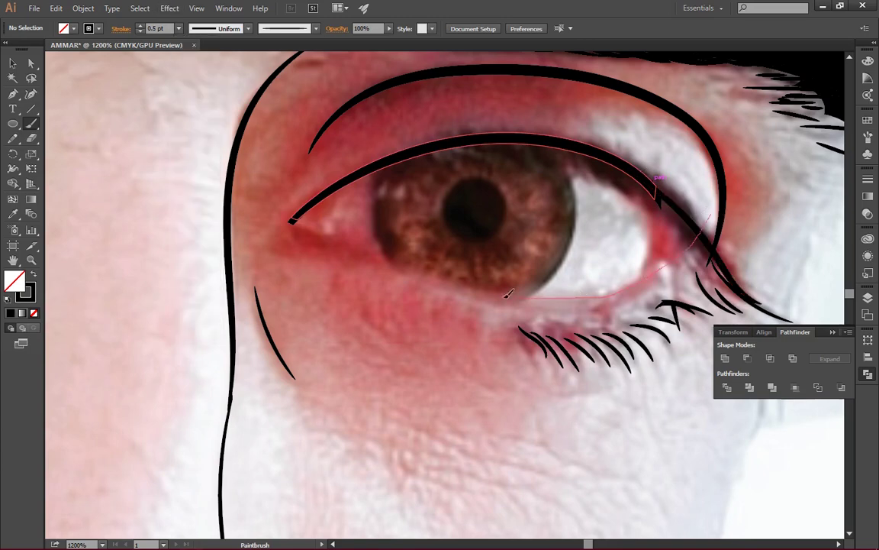
left_click_drag(333, 234, 262, 214)
key("ctrl+z")
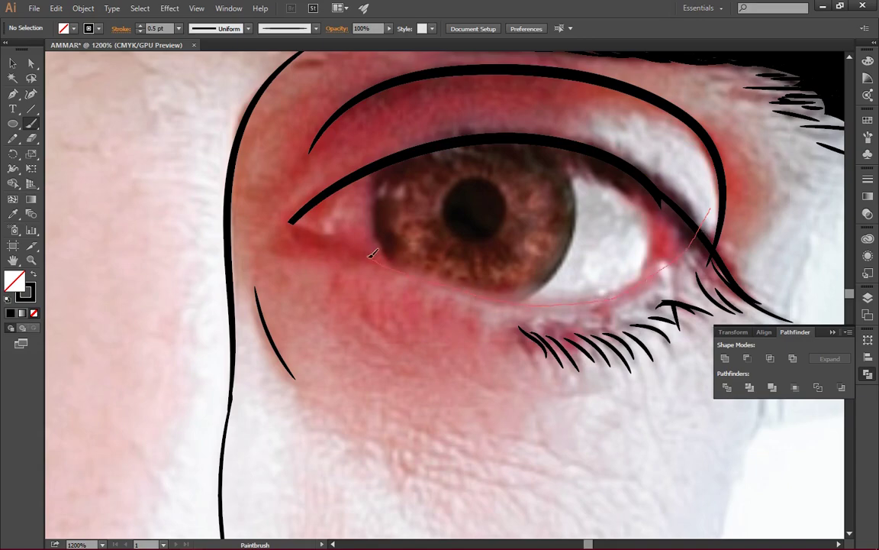
left_click_drag(301, 219, 271, 220)
key("ctrl+minus")
key("ctrl+minus")
key("ctrl+minus")
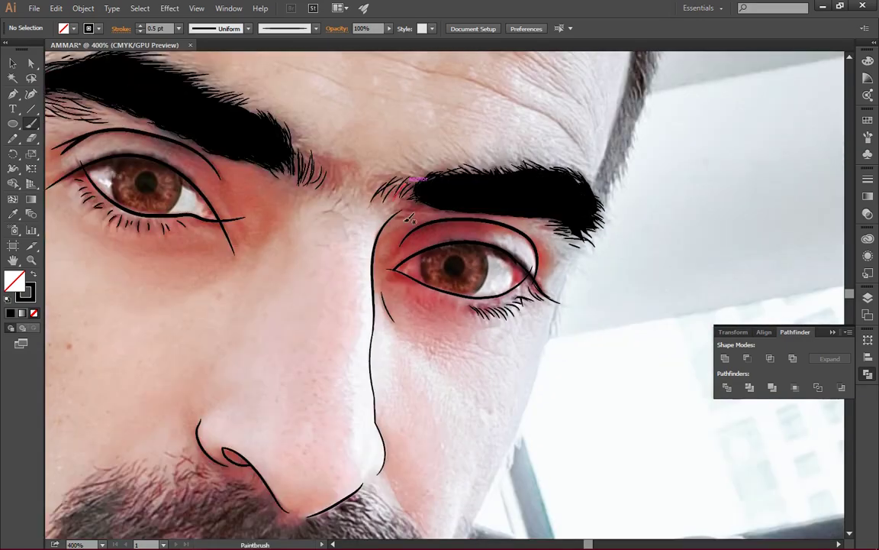
Apply Expand Appearance to the eye and brow strokes to make them filled shapes
key("v")
left_click(372, 229)
left_click(83, 9)
left_click(141, 155)
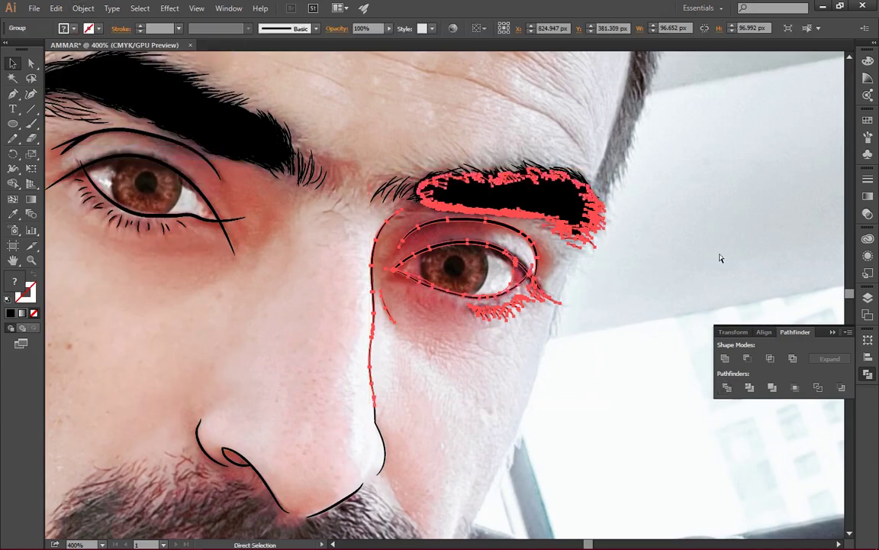
left_click(720, 257)
Drag the inner-corner anchor to shorten the eye outline's tip
key("ctrl+plus")
key("ctrl+plus")
key("ctrl+plus")
key("a")
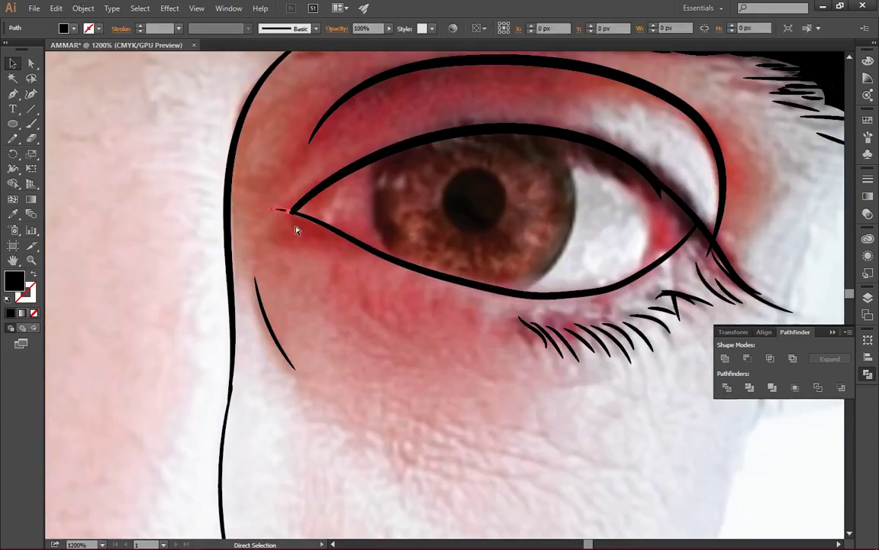
left_click_drag(271, 208, 290, 210)
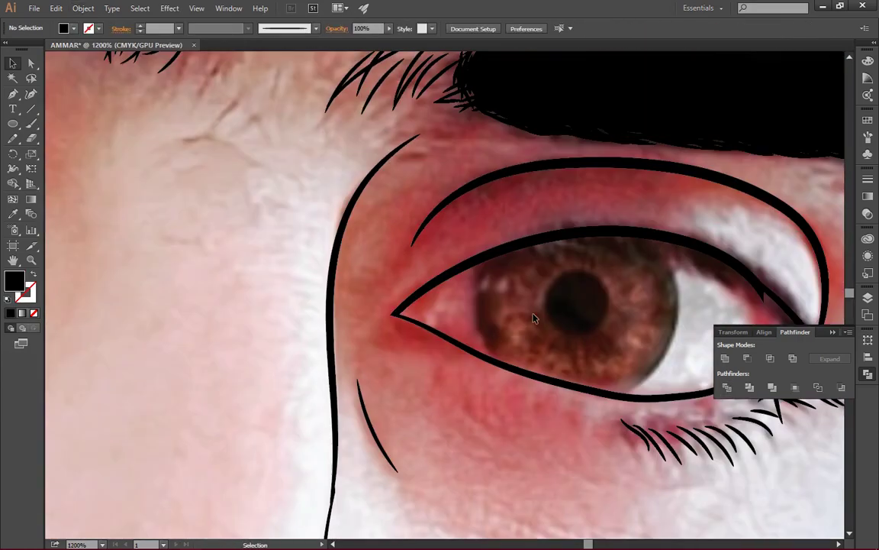
scroll(534, 318, "right", 3)
scroll(618, 368, "up", 4)
Move the inner ear curve's lower anchor point upward to reshape the ear contour
key("ctrl+minus")
key("ctrl+minus")
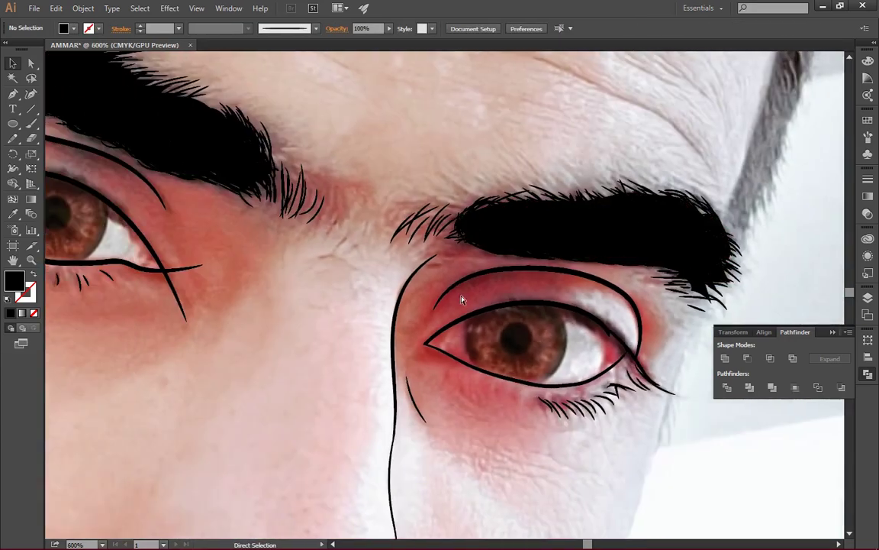
scroll(458, 290, "left", 5)
key("a")
left_click(221, 186)
left_click(229, 302)
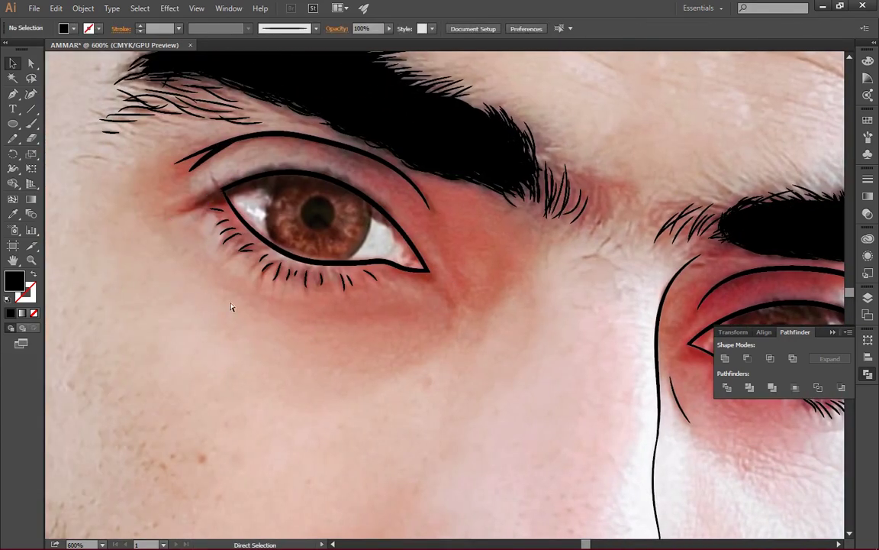
scroll(231, 305, "left", 2)
scroll(260, 306, "up", 3)
scroll(276, 305, "left", 8)
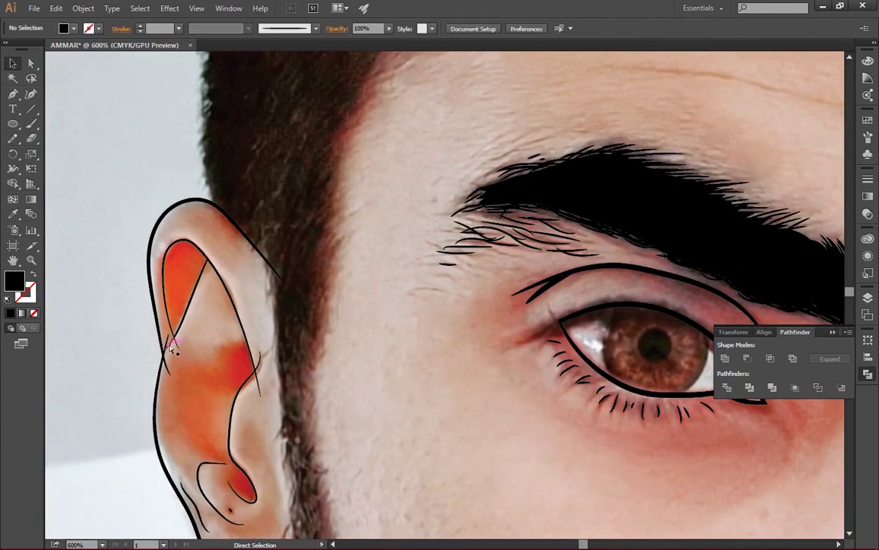
left_click_drag(164, 353, 174, 335)
scroll(260, 387, "down", 3)
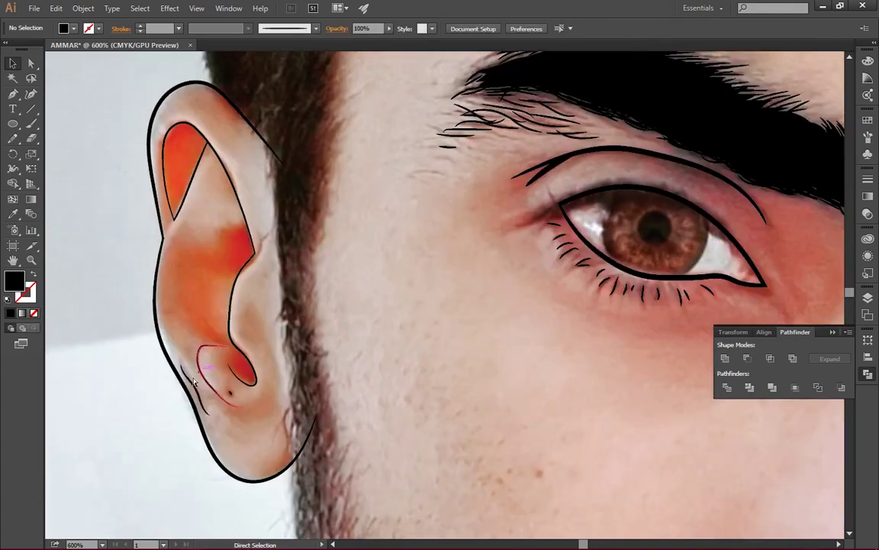
Pencil a thick black lash band along the first eye's upper lid
key("ctrl+minus")
key("ctrl+plus")
scroll(528, 337, "up", 2)
scroll(528, 338, "right", 2)
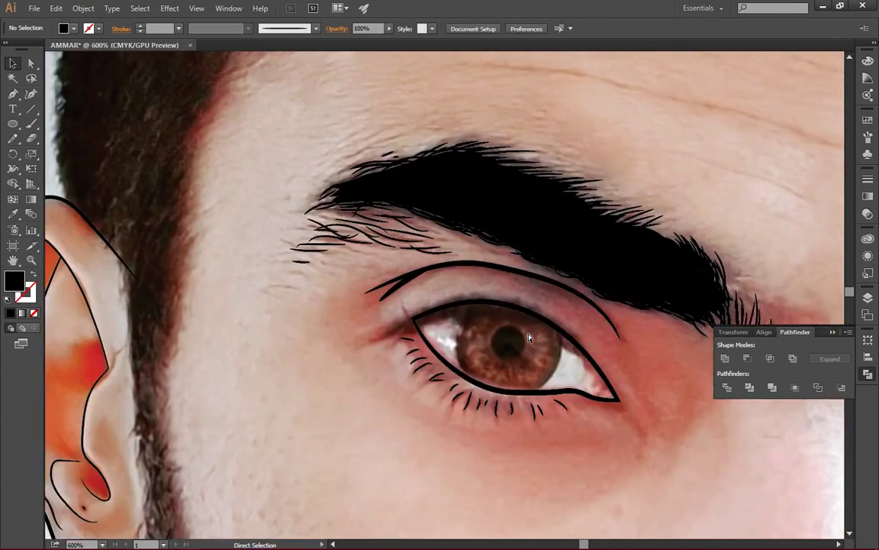
key("ctrl+plus")
key("n")
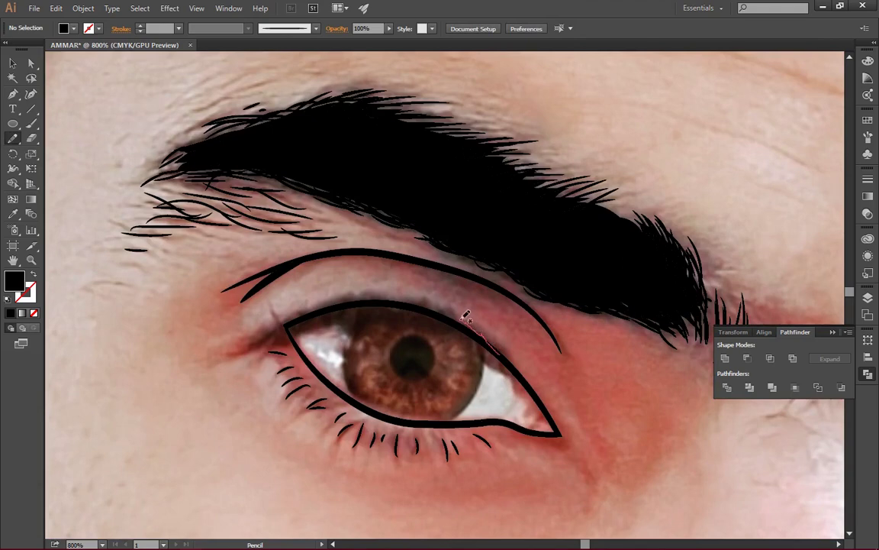
left_click_drag(466, 316, 302, 314)
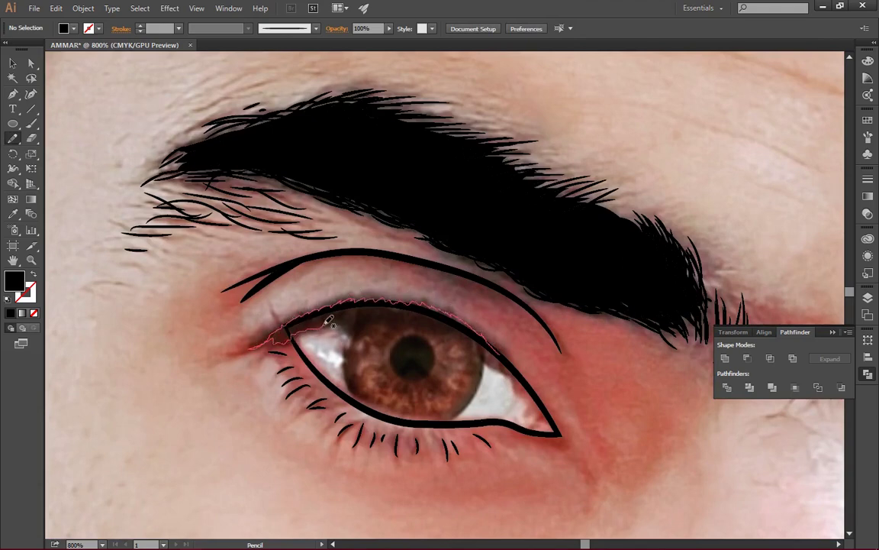
mouse_move(328, 320)
left_mouse_down()
mouse_move(401, 312)
mouse_move(465, 320)
mouse_move(513, 371)
left_mouse_up()
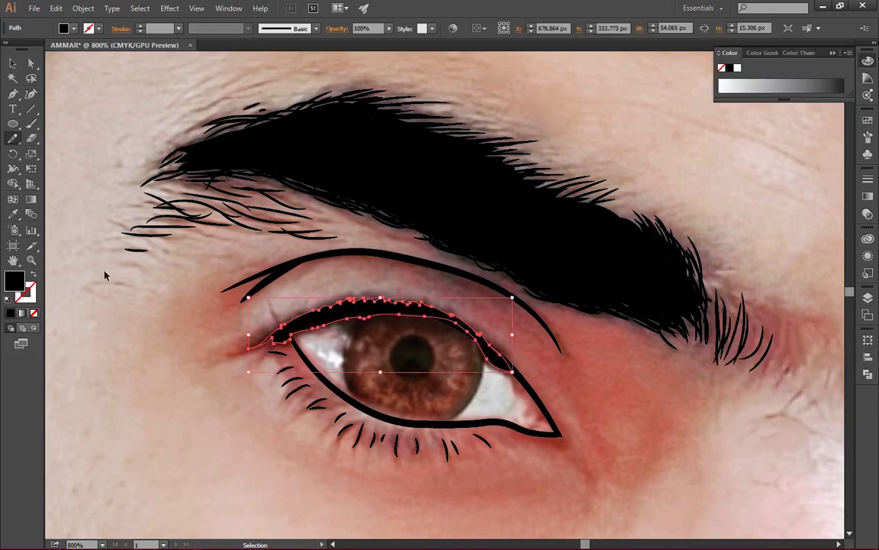
left_click(93, 243, "ctrl")
Pencil a matching lash band along the other eye's upper lid
left_click_drag(599, 314, 446, 335)
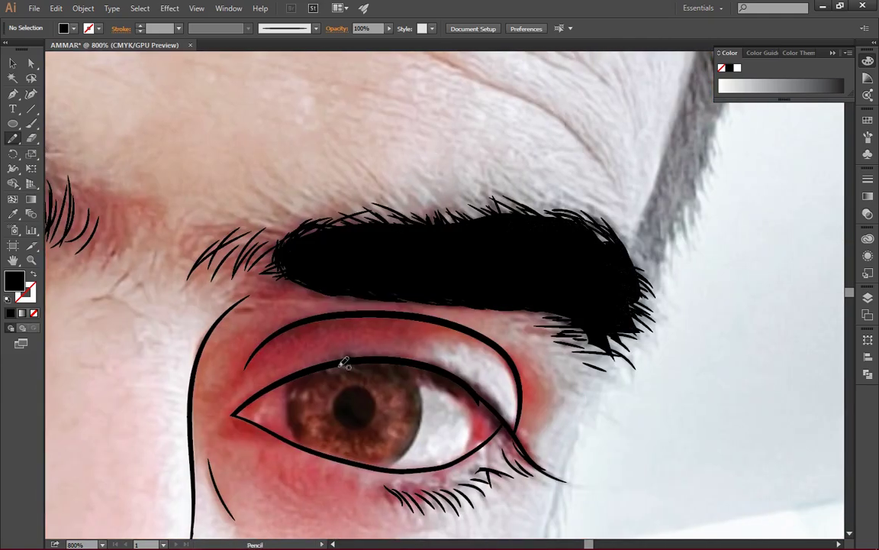
mouse_move(342, 368)
left_mouse_down()
mouse_move(398, 364)
mouse_move(441, 381)
mouse_move(508, 429)
left_mouse_up()
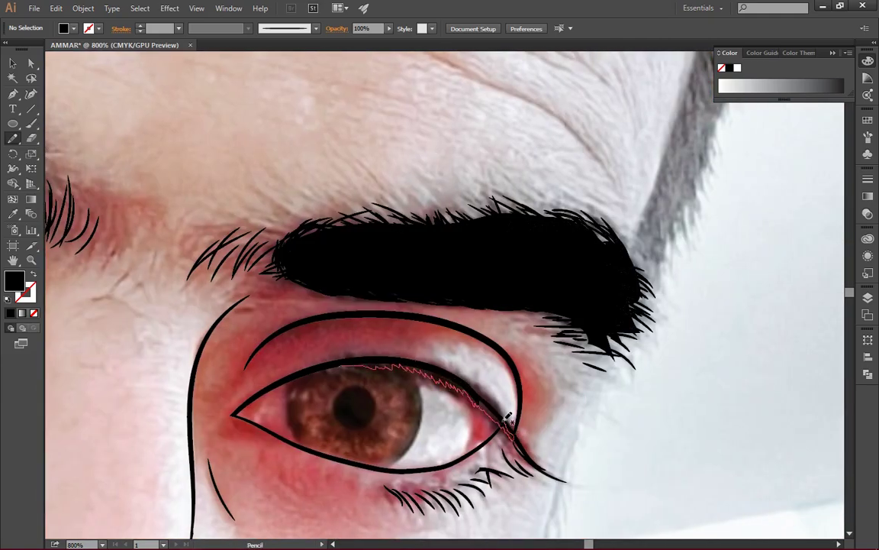
left_click_drag(488, 391, 487, 389)
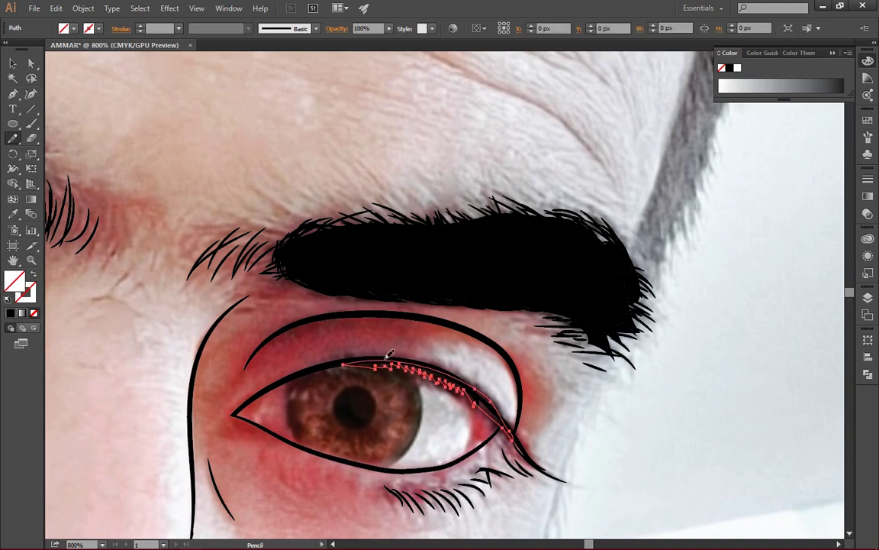
left_click(615, 330, "ctrl")
Swap fill and stroke to black lines and make a test Paintbrush stroke beside the eye
scroll(531, 354, "left", 5)
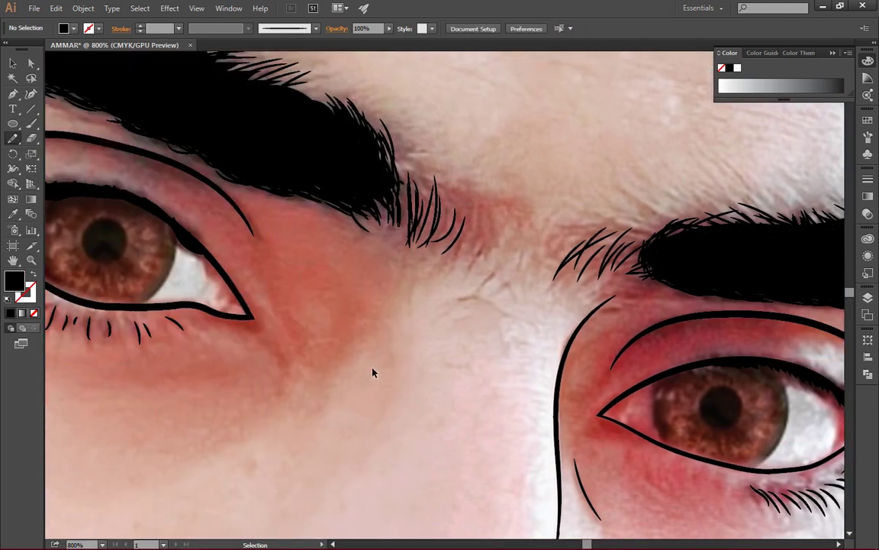
scroll(335, 331, "left", 5)
key("shift+x")
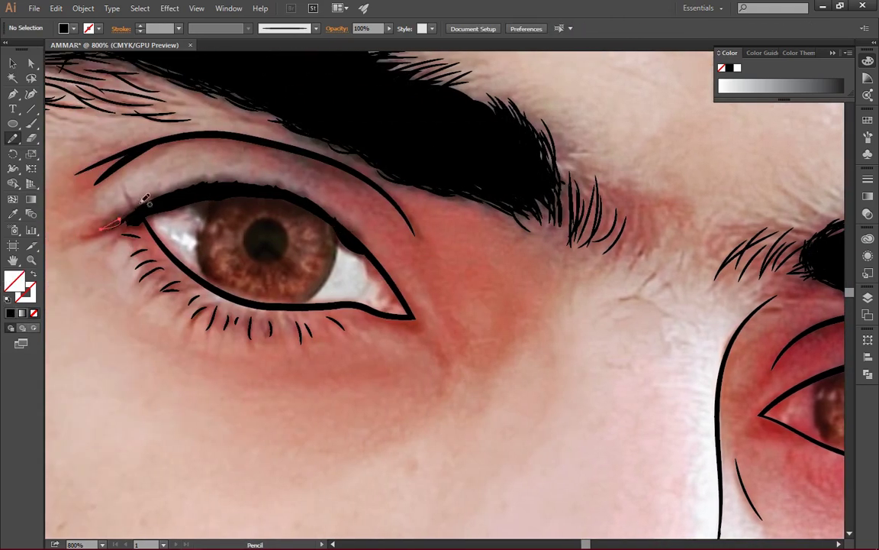
key("b")
left_click_drag(89, 320, 102, 362)
Set a 0.25 pt stroke, delete the test stroke, and brush the inner upper lid and a short lash
left_click(179, 29)
left_click(164, 38)
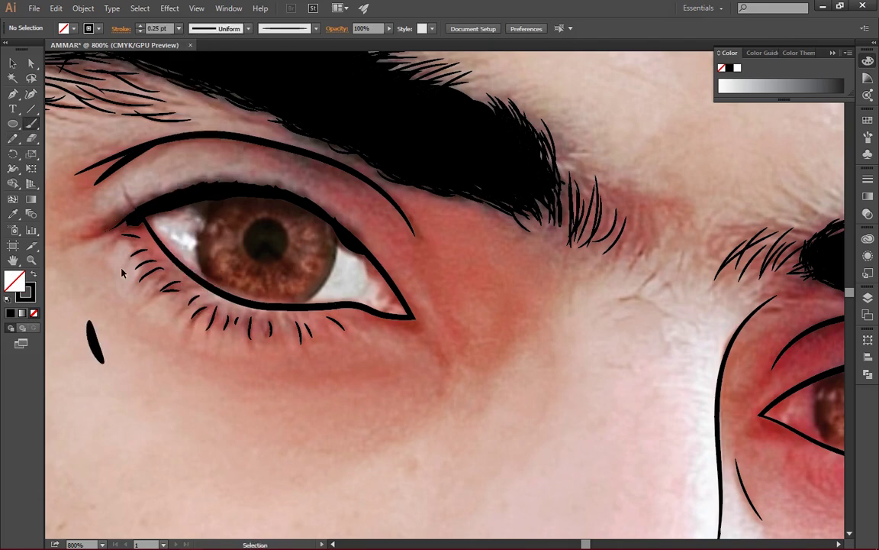
left_click(95, 340, "ctrl")
key("Delete")
mouse_move(124, 234)
left_mouse_down()
mouse_move(149, 207)
mouse_move(153, 183)
left_mouse_up()
scroll(544, 264, "down", 5)
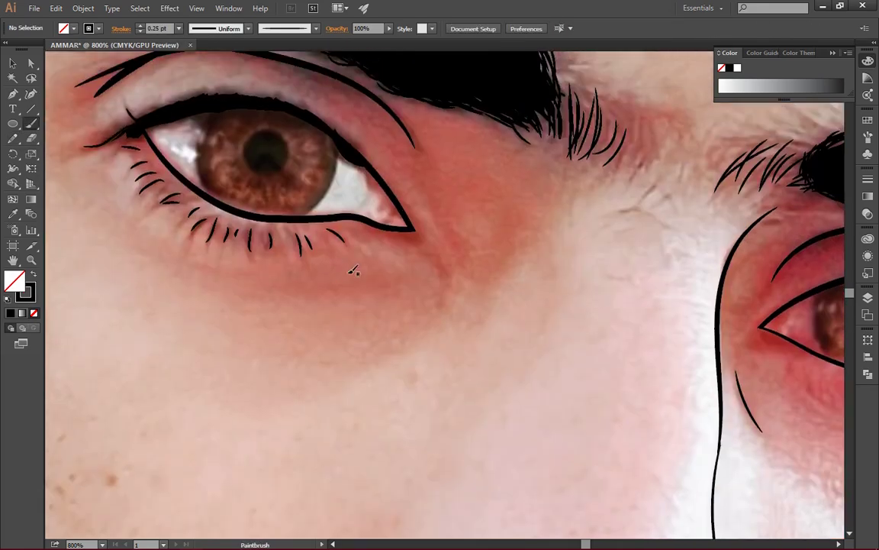
scroll(353, 271, "up", 4)
left_click_drag(229, 163, 234, 152)
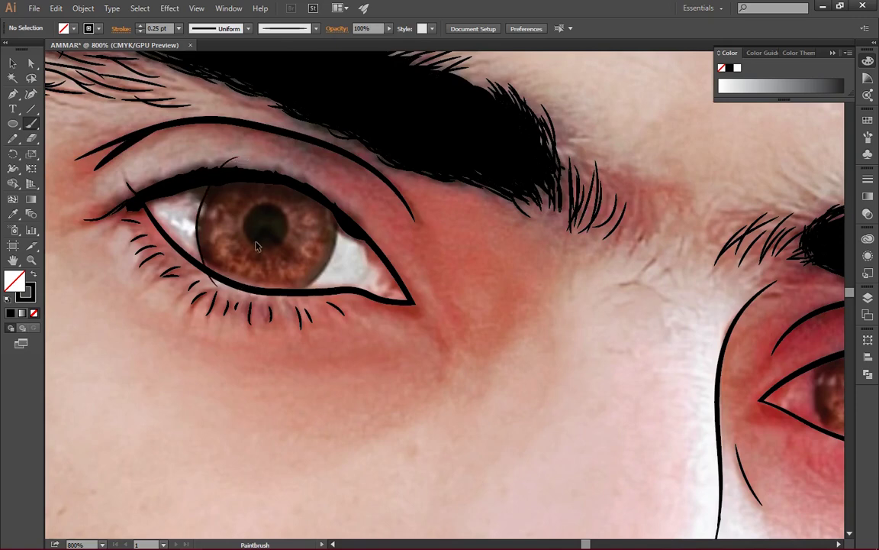
Outline the left and right edges of both irises with thin brush strokes
double_click(31, 123)
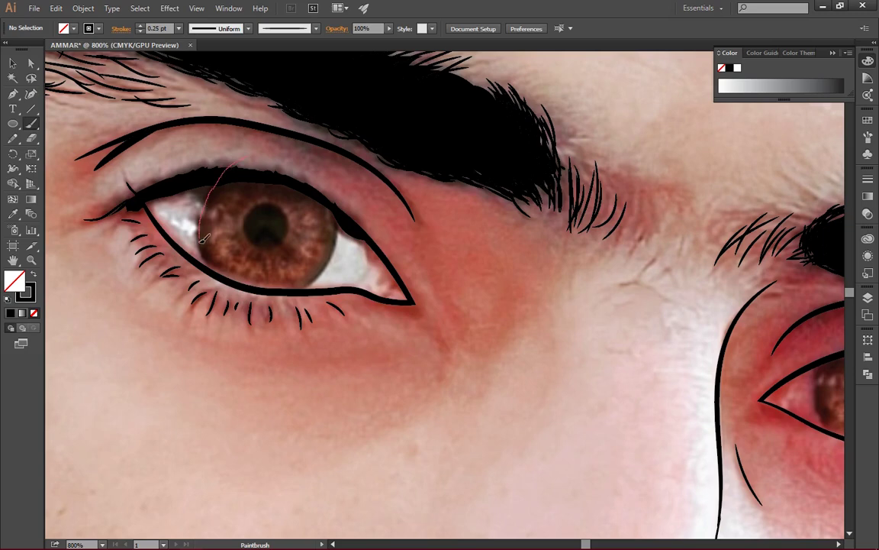
left_click_drag(203, 238, 230, 157)
left_click_drag(204, 248, 211, 276)
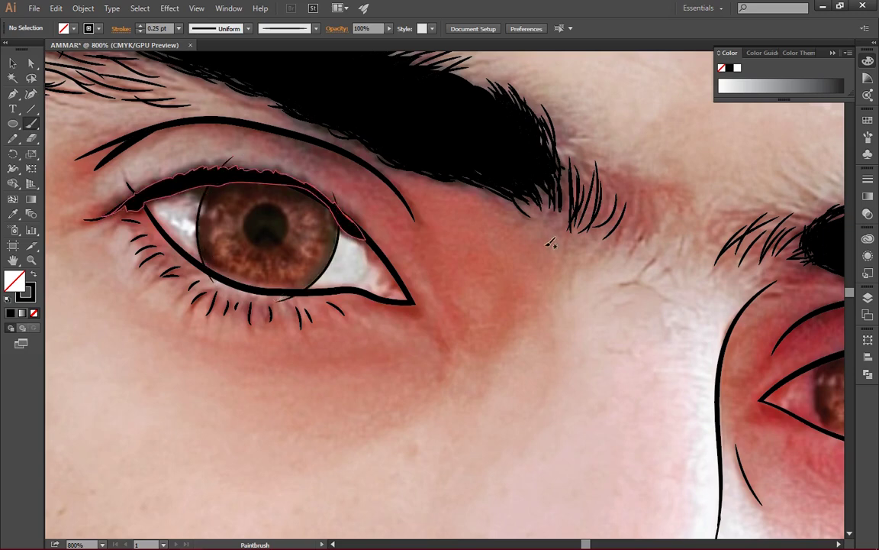
scroll(607, 365, "right", 5)
left_click_drag(561, 412, 583, 455)
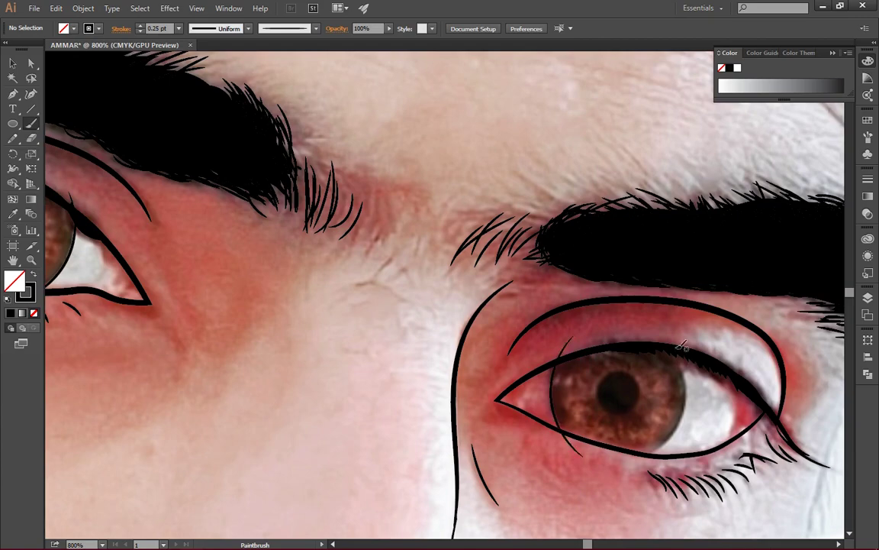
left_click_drag(684, 421, 617, 454)
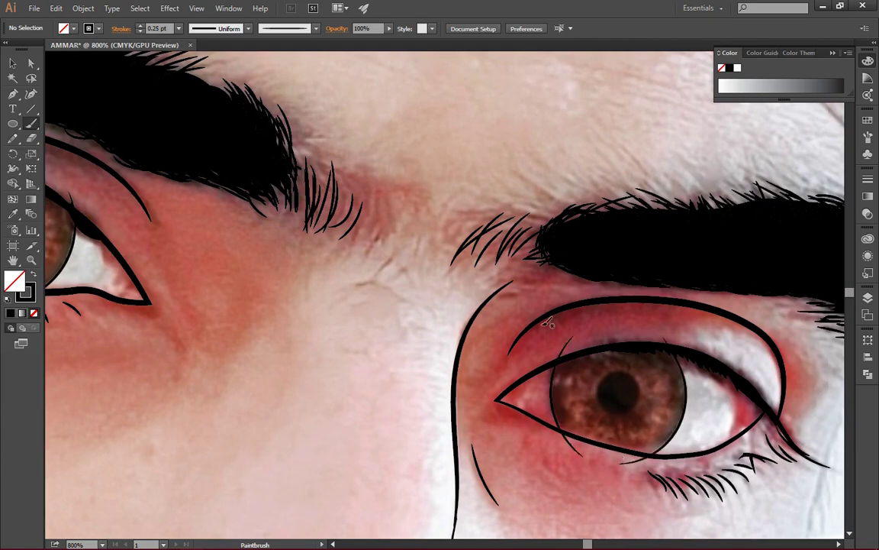
key("ctrl+minus")
key("ctrl+minus")
key("ctrl+minus")
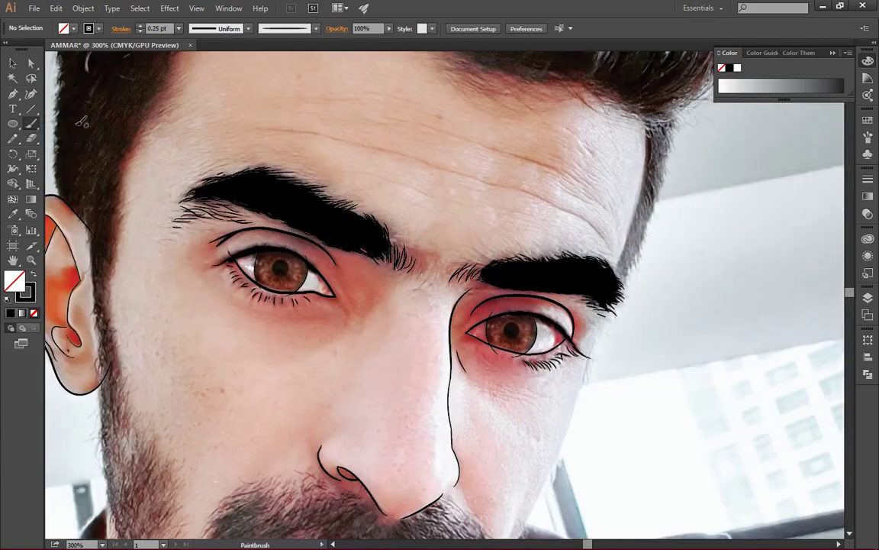
Select the eye and nose brush paths and expand their appearance into shapes
key("v")
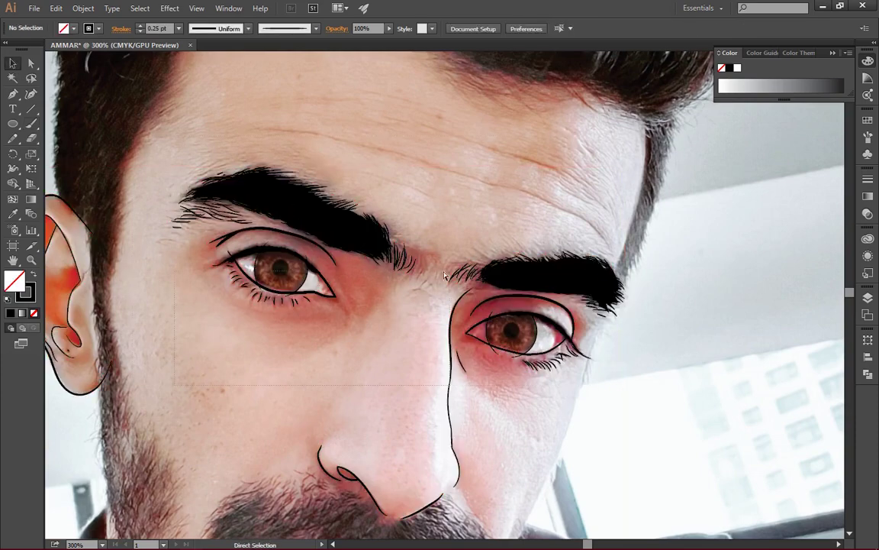
left_click_drag(555, 309, 565, 305)
left_click(83, 7)
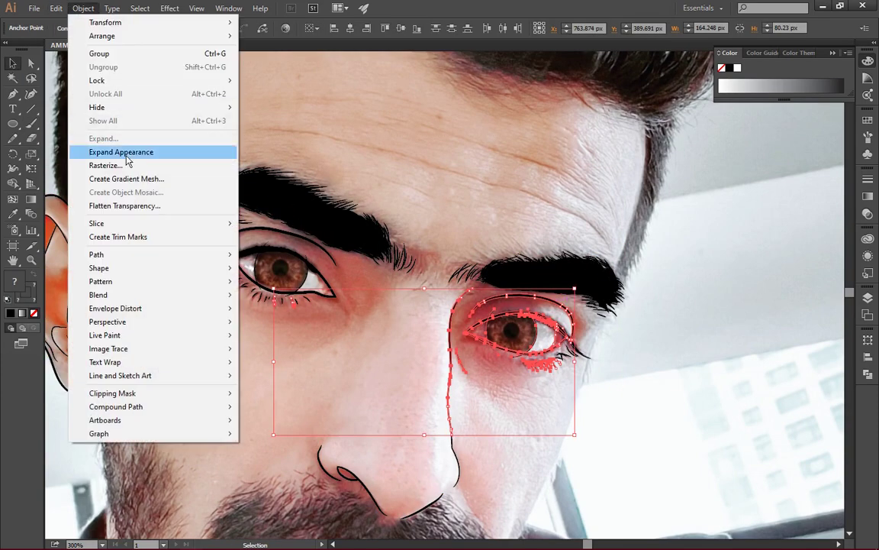
left_click(122, 149)
key("shift+ctrl+F9")
left_click(739, 389)
left_click(388, 335)
Expand the other eye's brush strokes into shapes and set the fill to black
left_click_drag(211, 223, 275, 248)
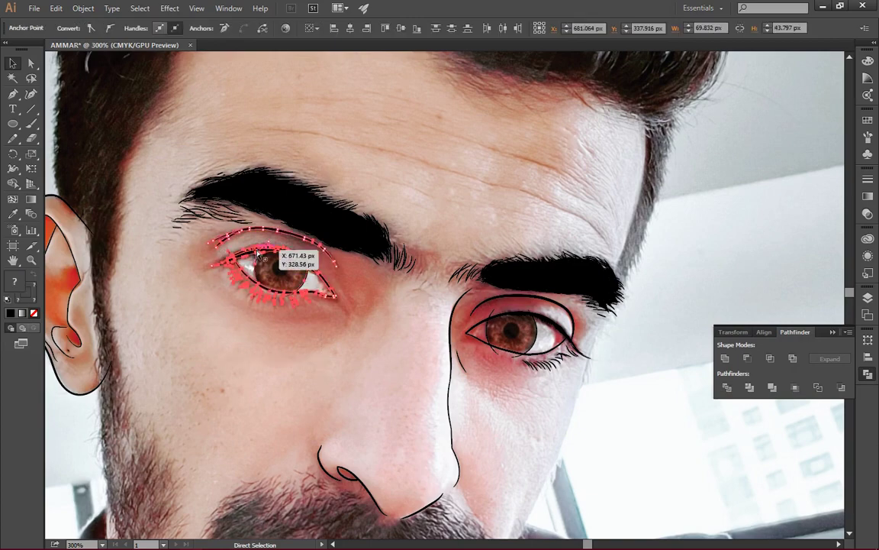
left_click(84, 7)
left_click(118, 149)
key("ctrl+plus")
left_click(650, 377)
key("ctrl+plus")
key("ctrl+plus")
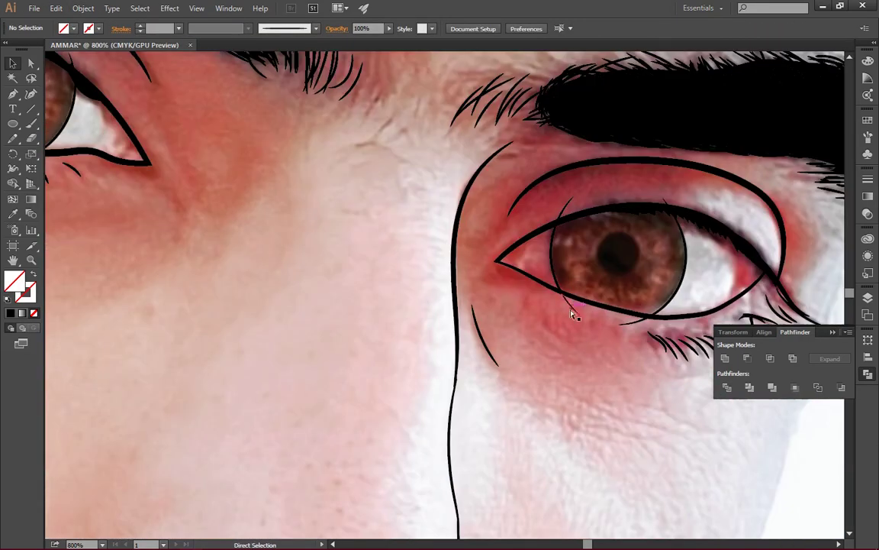
key("shift+x")
scroll(519, 195, "up", 3)
scroll(436, 192, "left", 5)
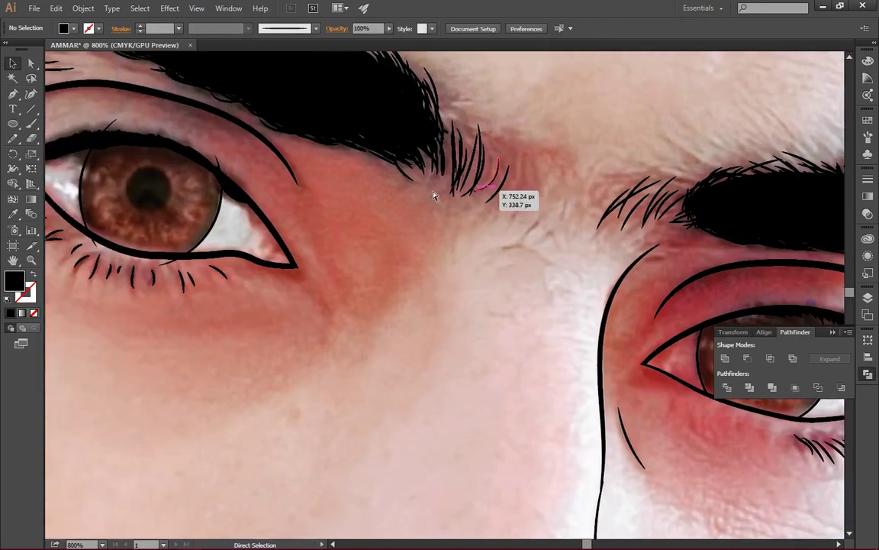
scroll(268, 122, "left", 2)
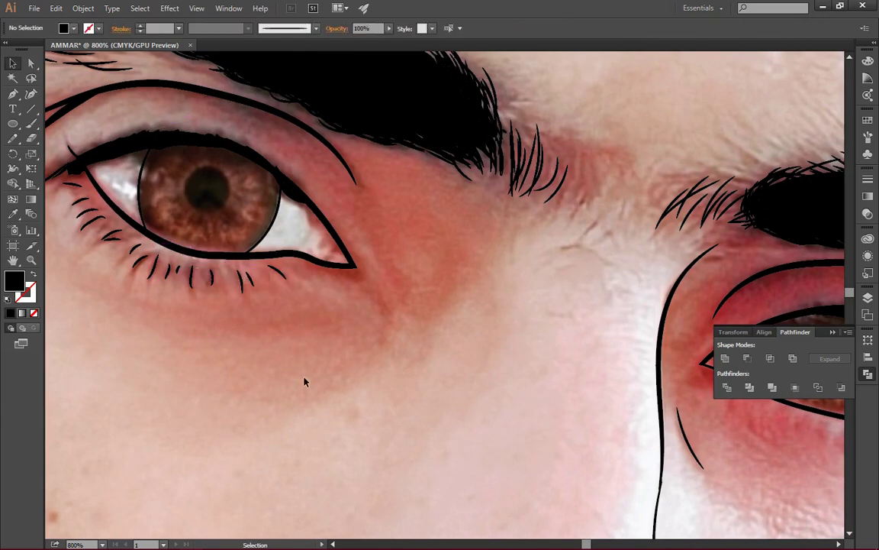
Draw a solid black circular pupil with the Ellipse tool in the first eye
left_click(13, 124)
mouse_move(160, 353)
left_mouse_down()
mouse_move(193, 382)
mouse_move(199, 184)
mouse_move(226, 207)
left_mouse_up()
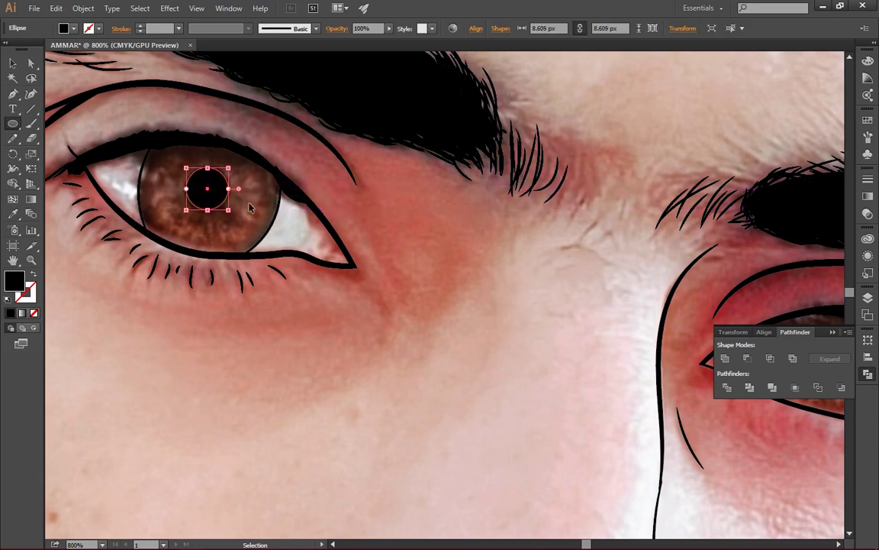
left_click(404, 211)
Copy the pupil circle onto the center of the other eye's iris
scroll(404, 221, "right", 3)
scroll(405, 221, "right", 2)
scroll(405, 222, "left", 2)
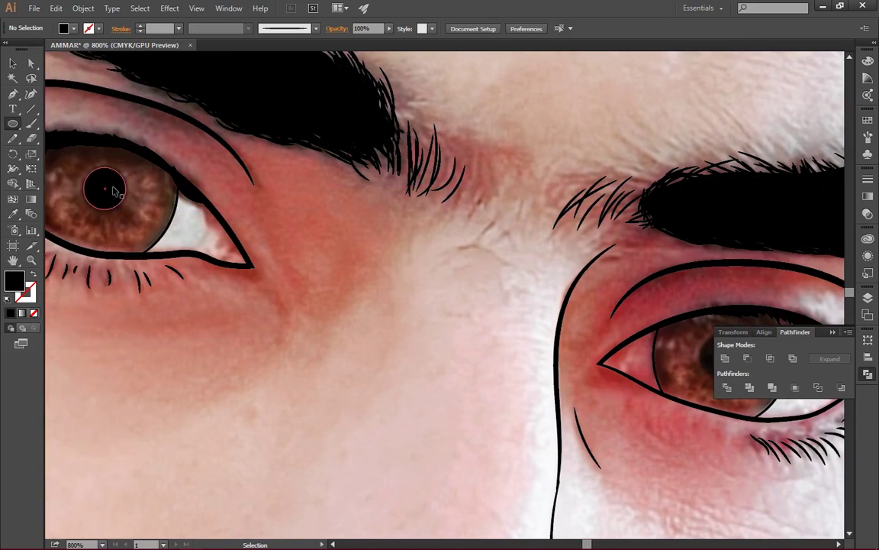
left_click_drag(108, 189, 471, 349)
scroll(489, 321, "down", 3)
mouse_move(475, 245)
left_mouse_down()
mouse_move(723, 263)
mouse_move(720, 257)
left_mouse_up()
left_click(292, 201)
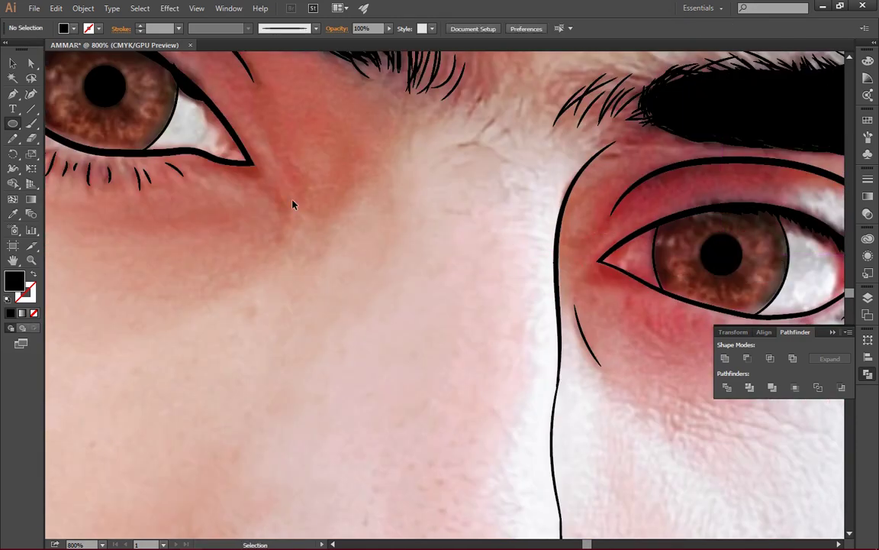
key("ctrl+minus")
key("ctrl+minus")
key("ctrl+minus")
key("ctrl+minus")
key("ctrl+minus")
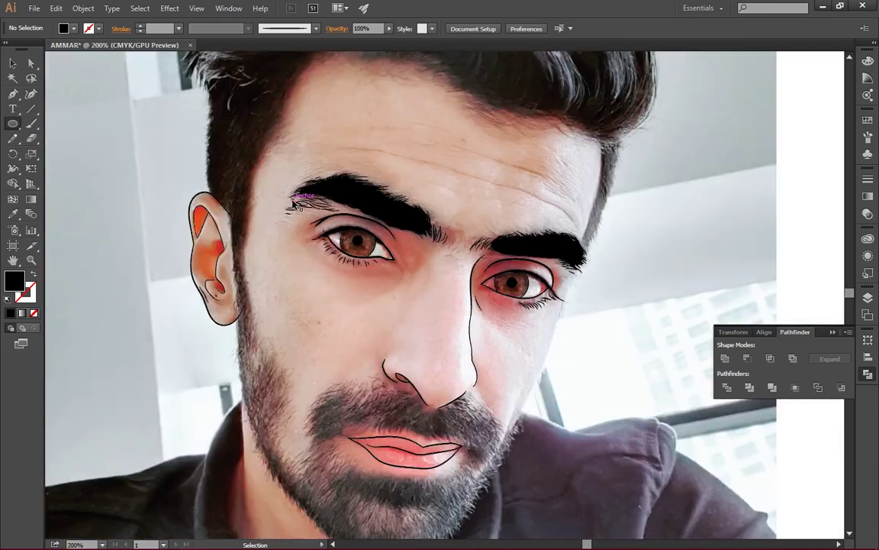
Pencil the hair outline down beside the ear and along the spiky edge above it
key("ctrl+plus")
key("F7")
key("shift+x")
scroll(328, 213, "up", 1)
key("n")
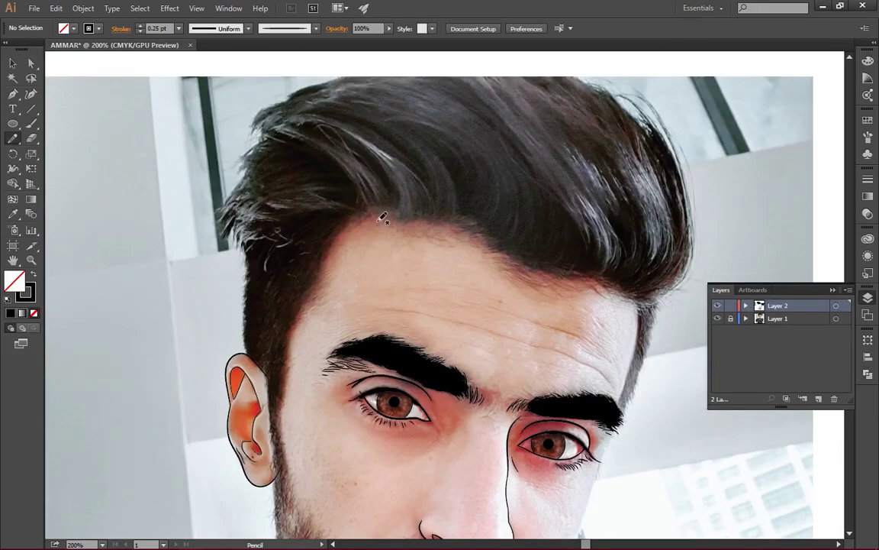
scroll(378, 229, "up", 2)
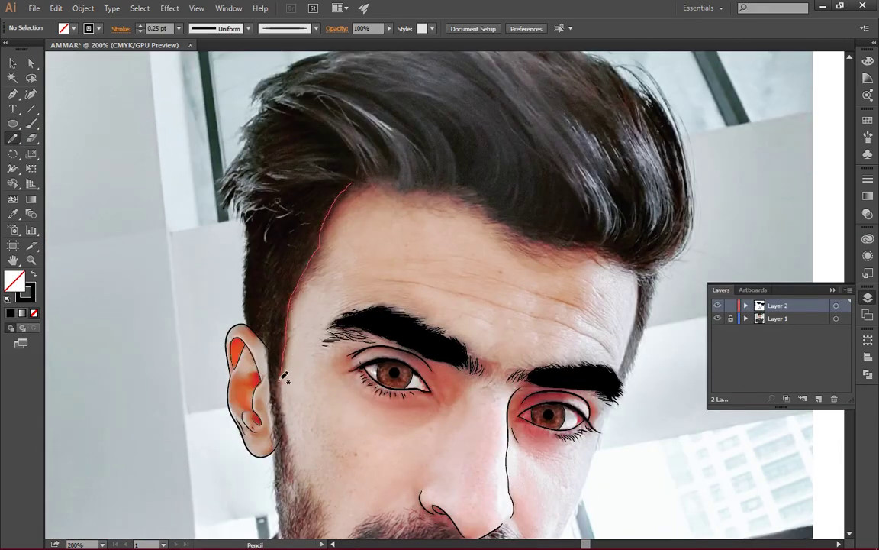
left_click_drag(269, 338, 262, 348)
key("ctrl+plus")
key("ctrl+plus")
key("ctrl+plus")
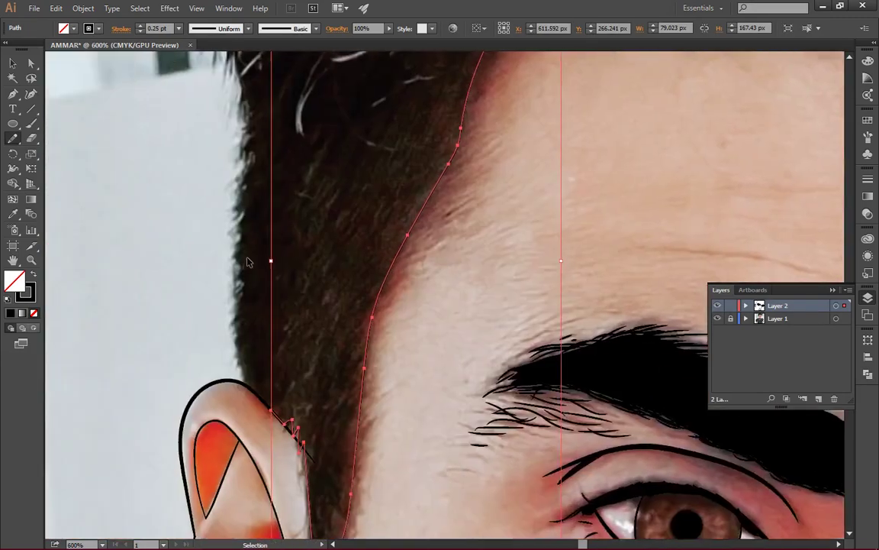
key("ctrl+plus")
key("ctrl+plus")
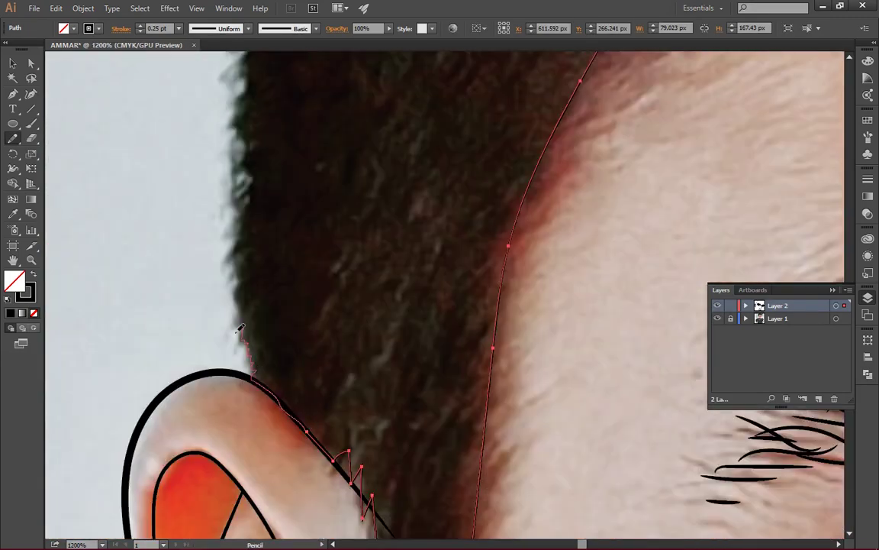
key("ctrl+minus")
key("ctrl+minus")
key("ctrl+plus")
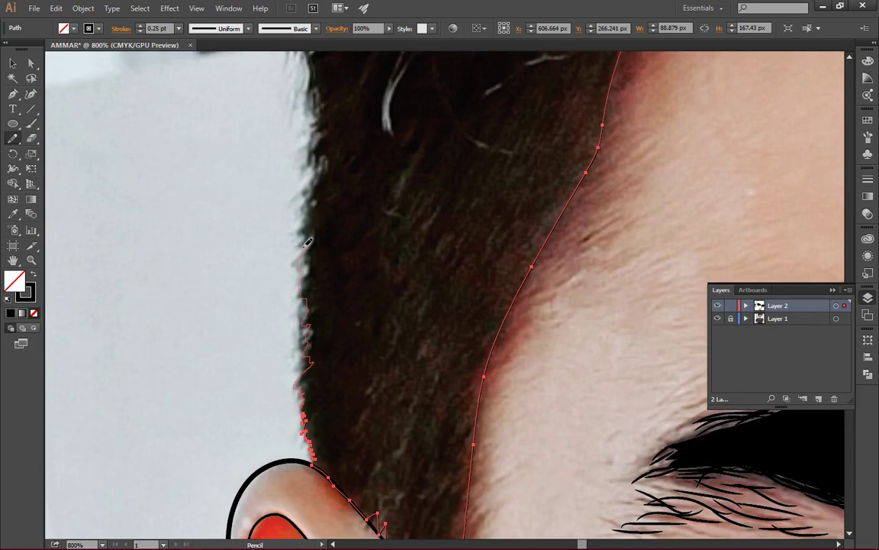
key("ctrl+minus")
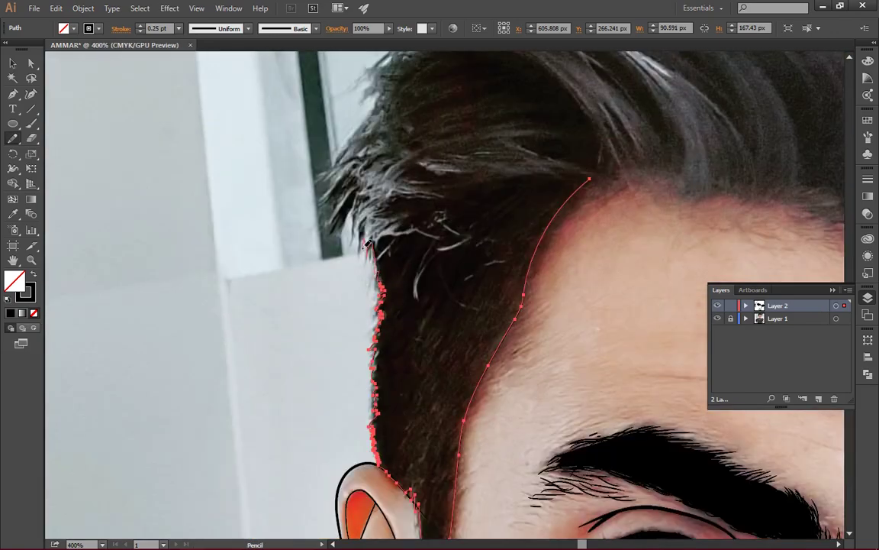
left_click_drag(352, 204, 337, 174)
left_click_drag(381, 101, 384, 91)
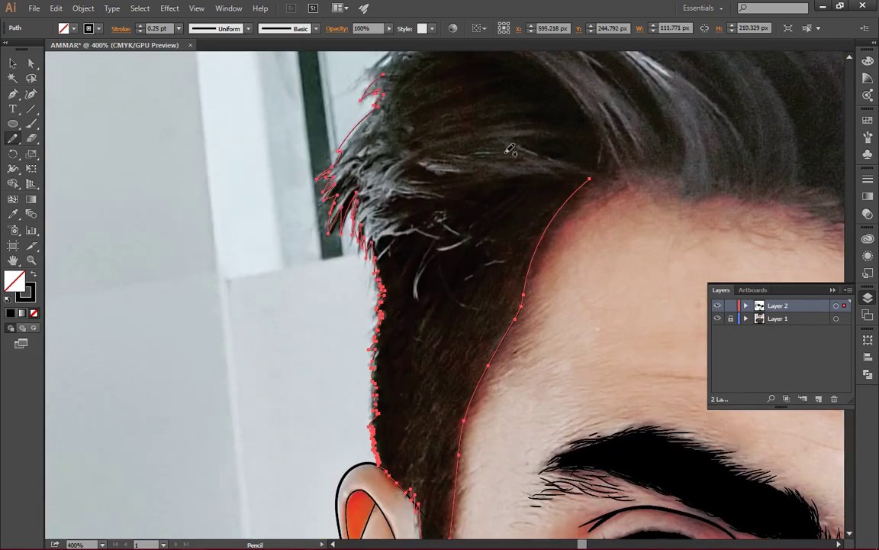
Extend the hair outline along the forehead hairline to the right, redoing one off-track stroke
key("ctrl+minus")
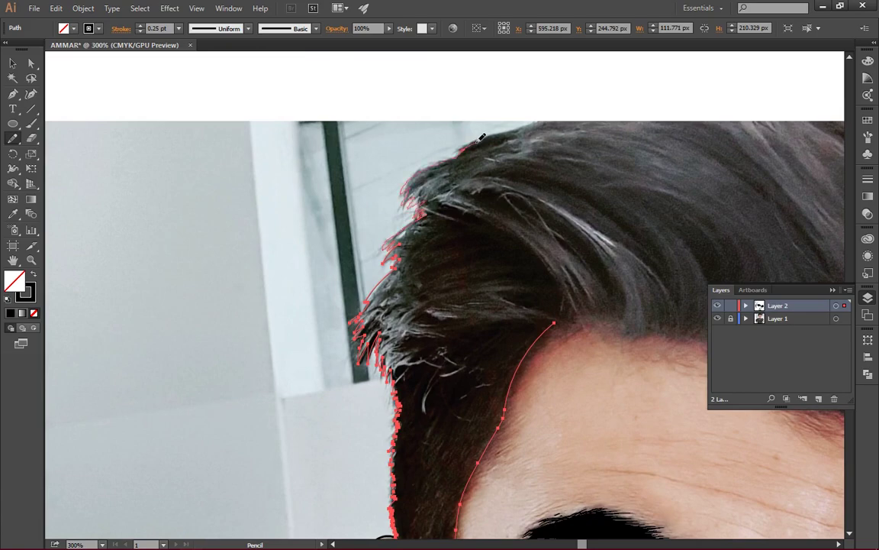
scroll(618, 210, "right", 5)
left_click_drag(366, 326, 510, 386)
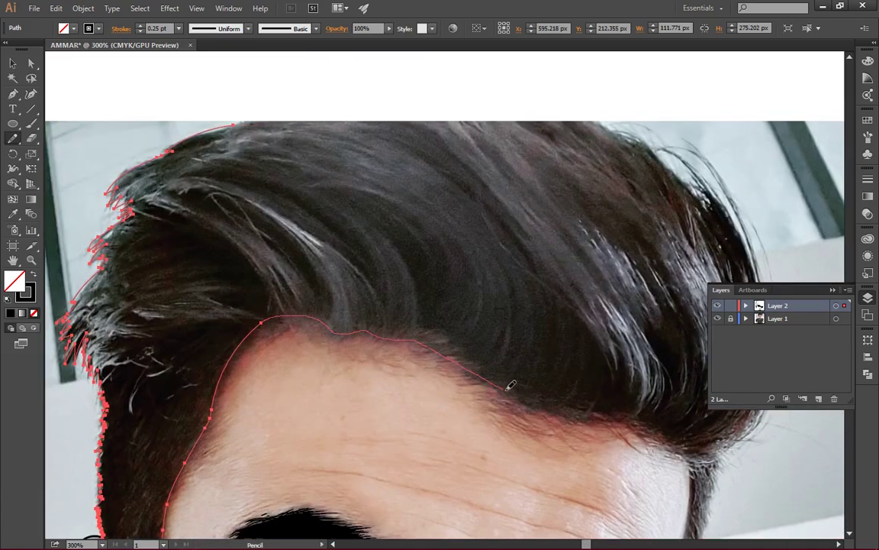
key("ctrl+z")
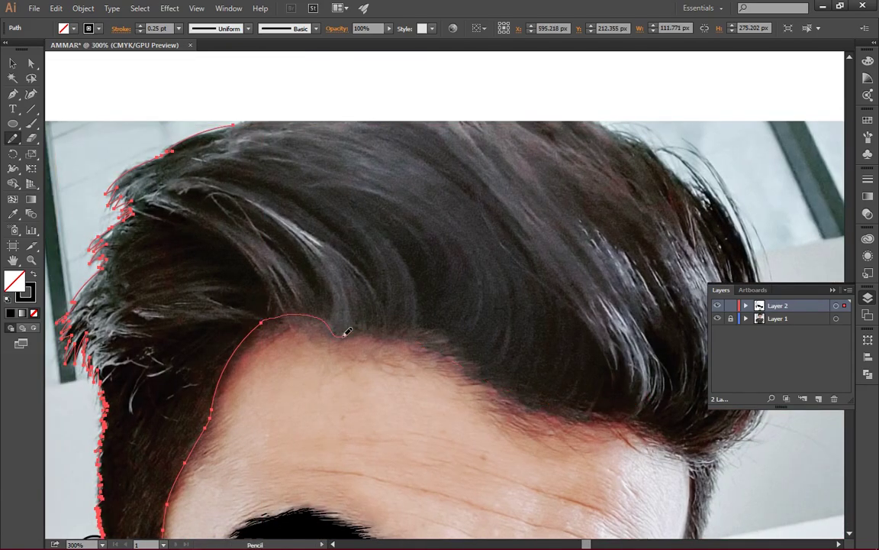
scroll(654, 424, "right", 3)
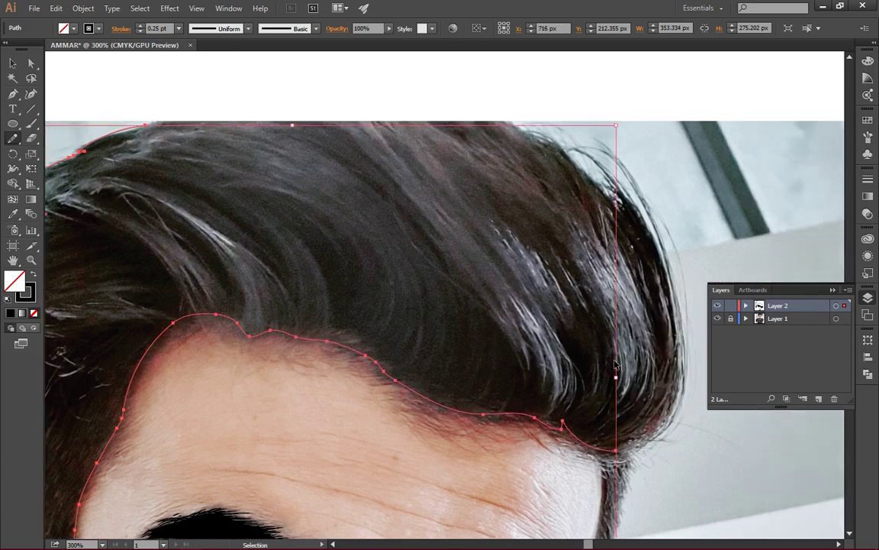
left_click_drag(481, 420, 590, 412)
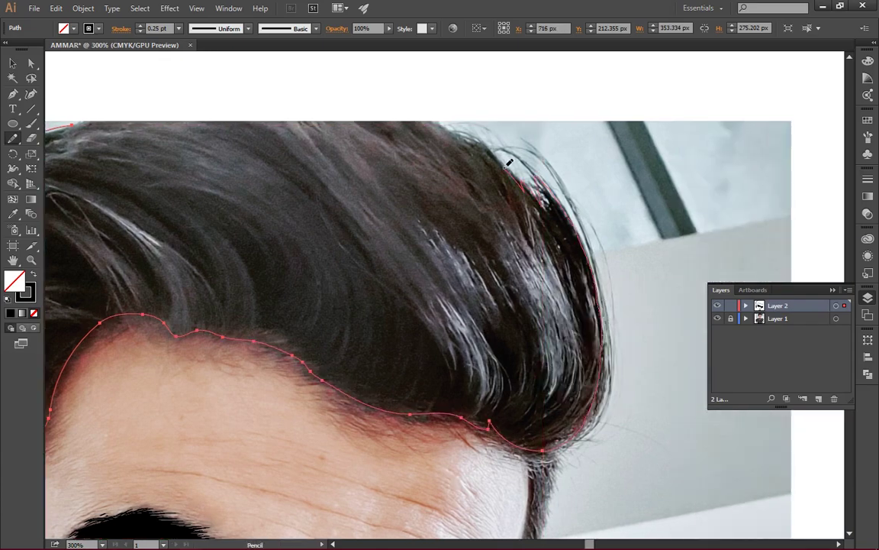
Close the hair outline across the top and fill the shape solid black
scroll(461, 130, "up", 1)
scroll(250, 170, "left", 2)
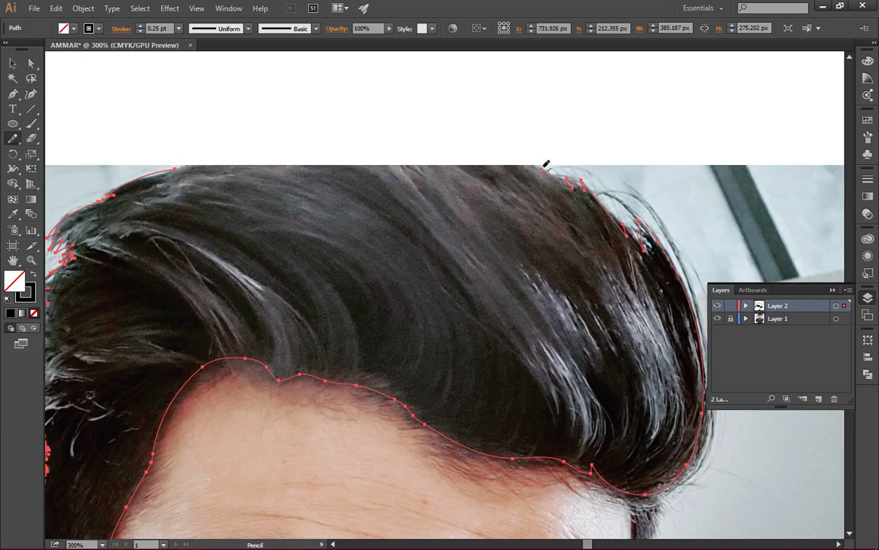
left_click_drag(544, 163, 450, 145)
left_click_drag(388, 142, 186, 157)
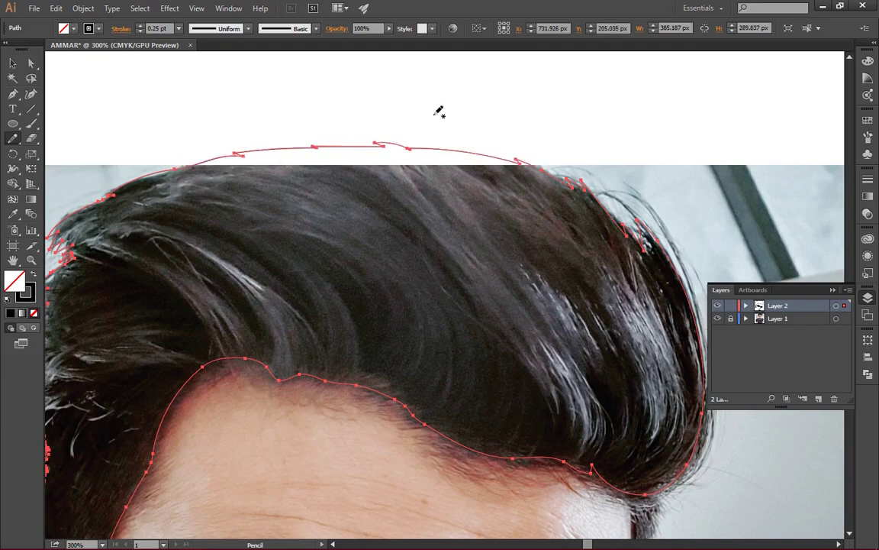
key("ctrl+1")
key("shift+x")
left_click(641, 217, "ctrl")
scroll(624, 381, "up", 2)
Brush black no-fill lines down from the hair edge along the temple
scroll(493, 340, "up", 2)
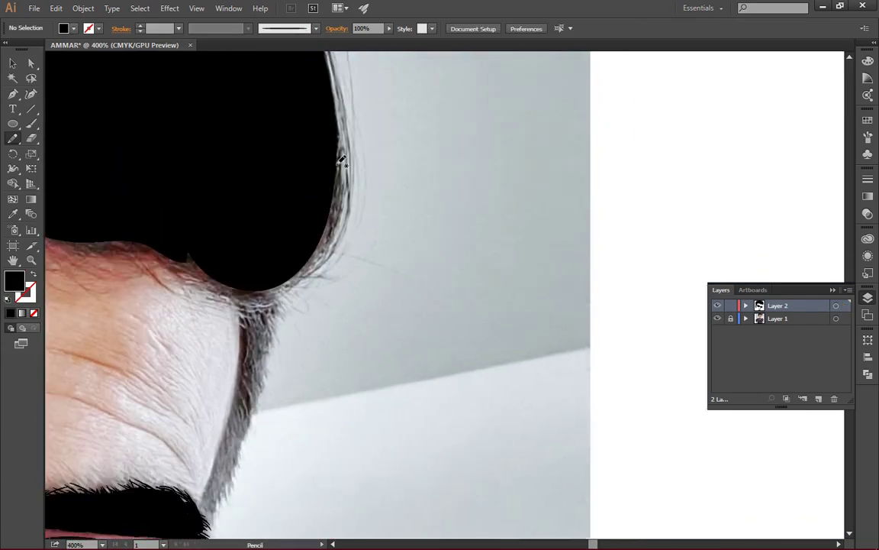
left_click_drag(224, 283, 313, 127)
scroll(235, 186, "down", 2)
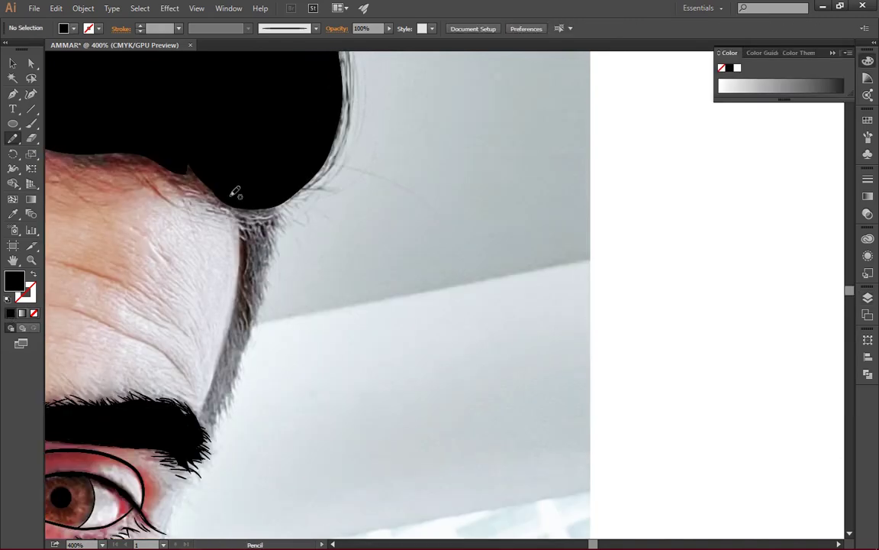
key("shift+x")
left_click_drag(228, 197, 245, 243)
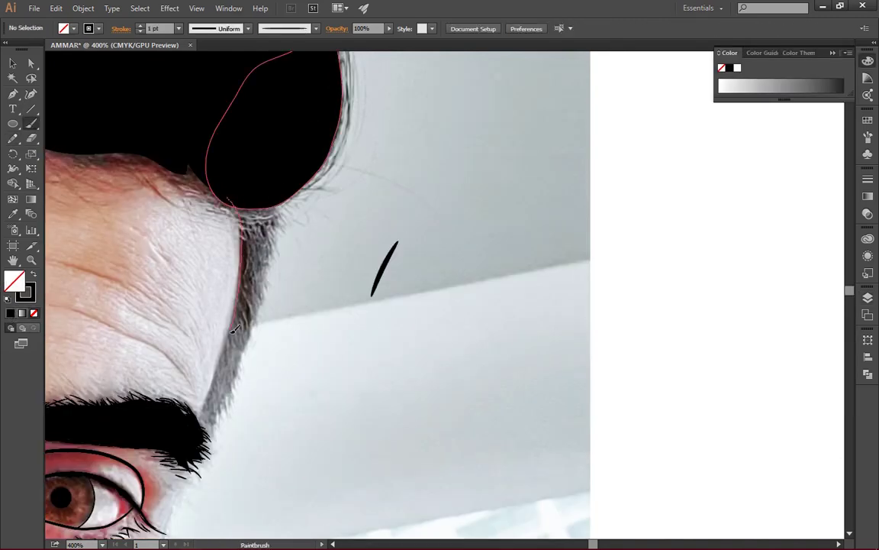
left_click_drag(204, 416, 200, 420)
Pencil a closed sideburn shape along the temple and fill it solid black
key("n")
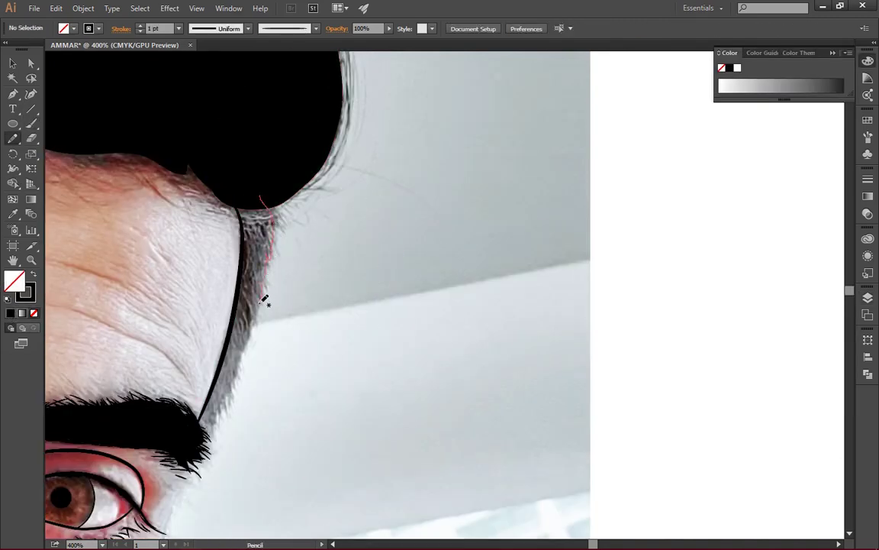
left_click_drag(214, 393, 244, 202)
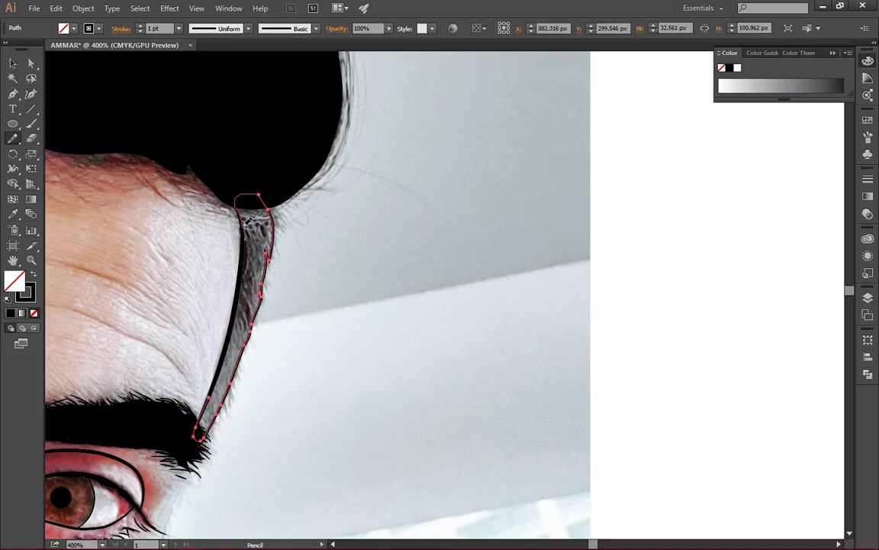
key("shift+x")
key("ctrl+minus")
scroll(303, 88, "down", 5)
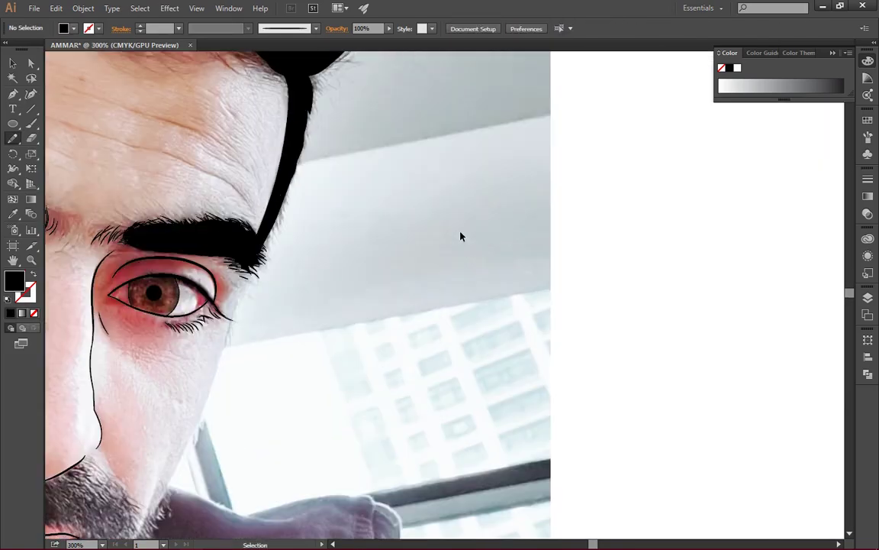
Brush the right jawline in black stroke, no fill, down from the eye corner
key("b")
key("shift+x")
left_click_drag(412, 206, 385, 304)
key("ctrl+z")
scroll(269, 87, "down", 4)
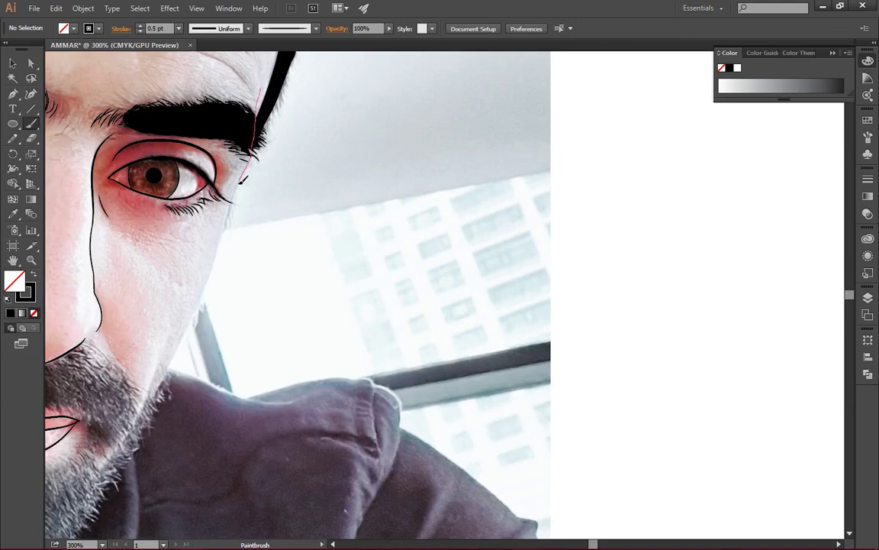
left_click_drag(141, 420, 101, 416)
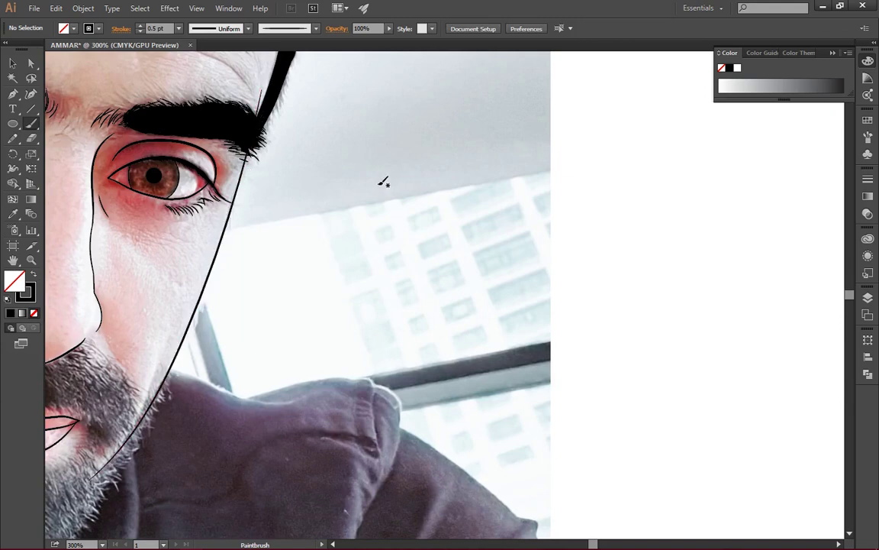
scroll(427, 229, "down", 3)
scroll(427, 229, "left", 5)
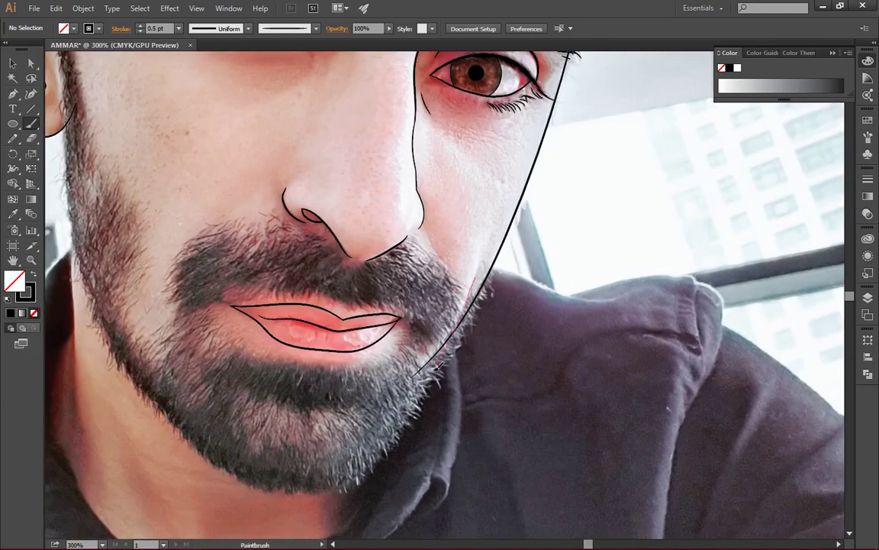
Extend the jawline around the chin and up the left side to the ear
left_click_drag(332, 481, 202, 433)
scroll(291, 482, "left", 4)
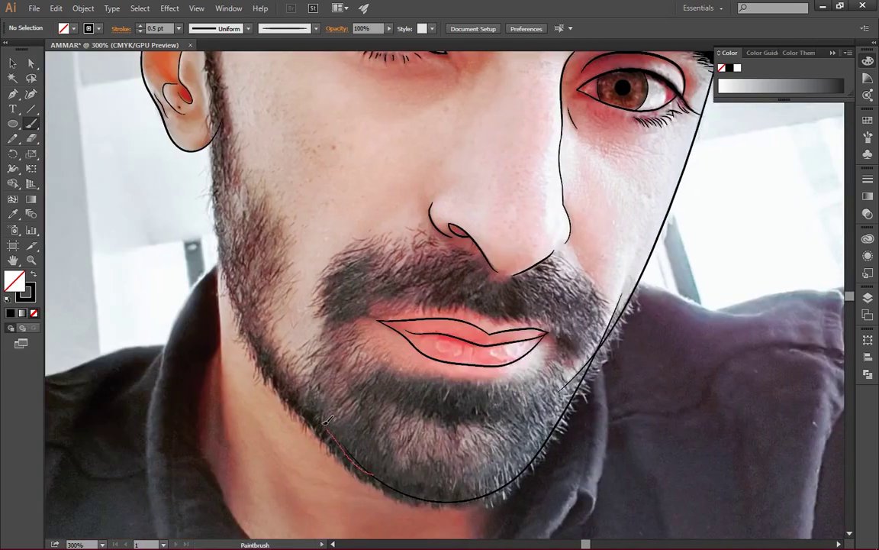
left_click_drag(380, 475, 256, 336)
left_click_drag(219, 197, 217, 149)
scroll(221, 149, "left", 3)
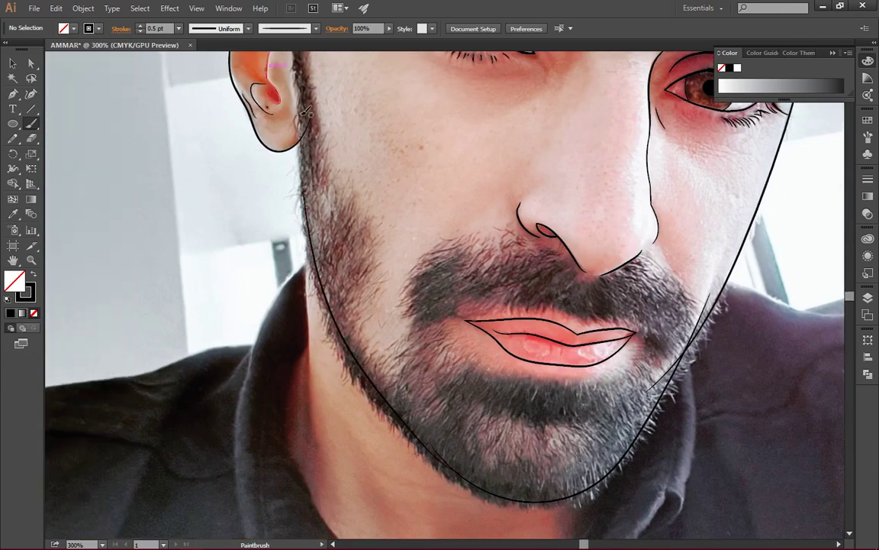
key("ctrl+minus")
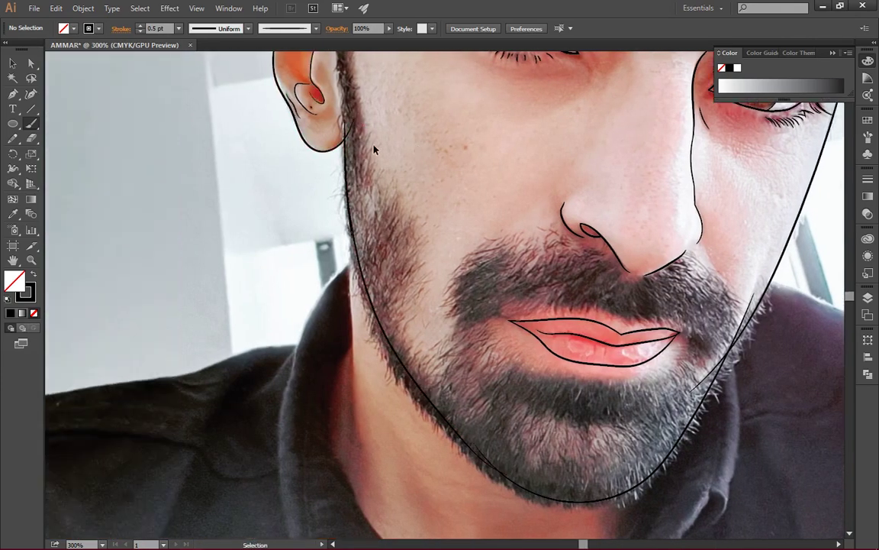
key("ctrl+minus")
key("ctrl+minus")
Select all the traced line art with Pathfinder open, group it into one object, then deselect
key("v")
key("ctrl+a")
left_click(83, 8)
key("F7")
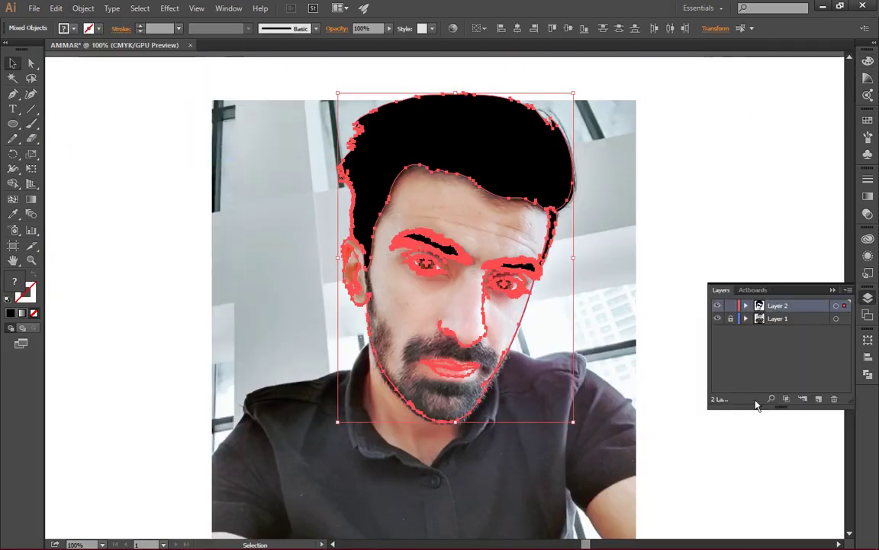
key("ctrl+shift+F9")
left_click(656, 235)
left_click_drag(487, 410, 257, 226)
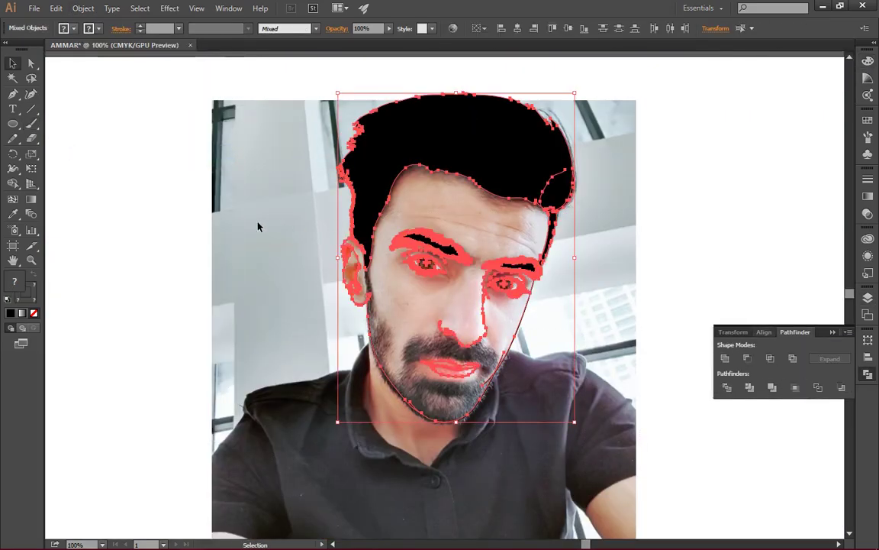
left_click(83, 8)
left_click(727, 387)
key("ctrl+plus")
key("ctrl+plus")
key("ctrl+plus")
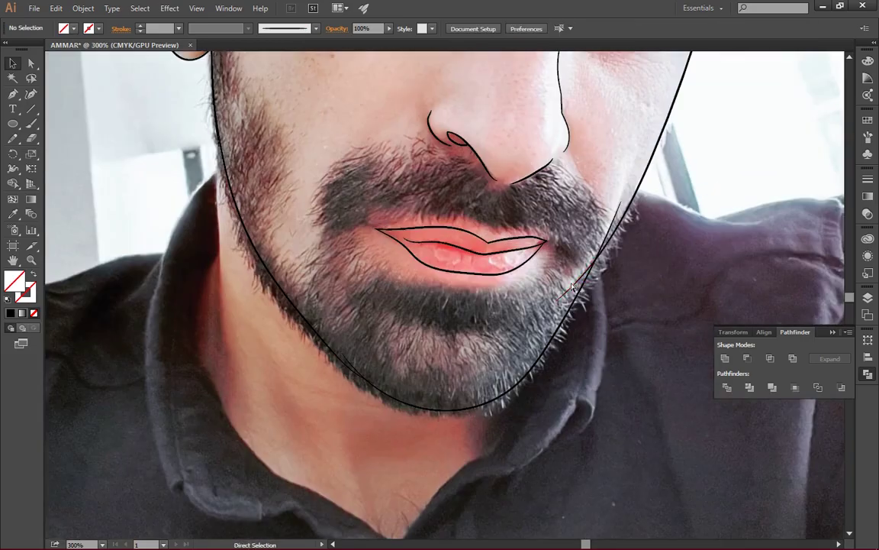
key("ctrl+shift+a")
Zoom in on the face and brush a black, no-fill Paintbrush stroke on the cheek
scroll(492, 197, "up", 5)
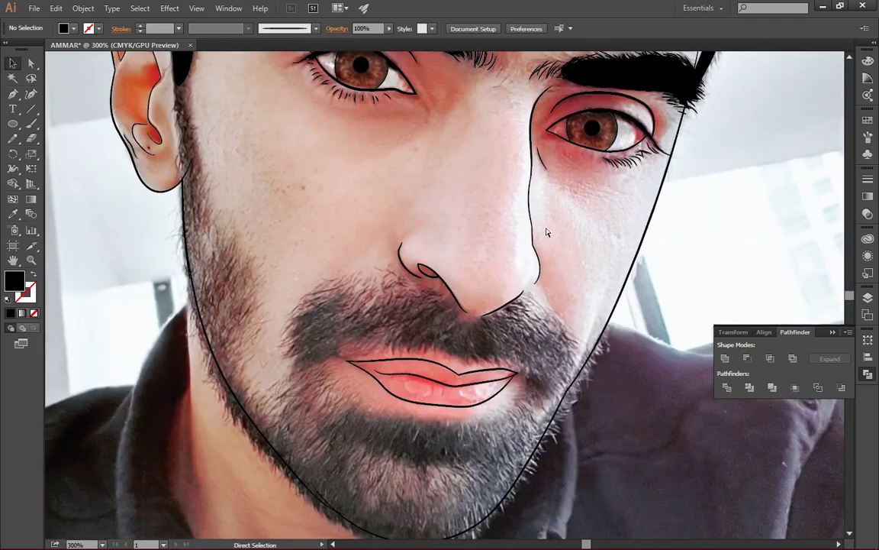
scroll(382, 305, "up", 3)
key("a")
key("ctrl+plus")
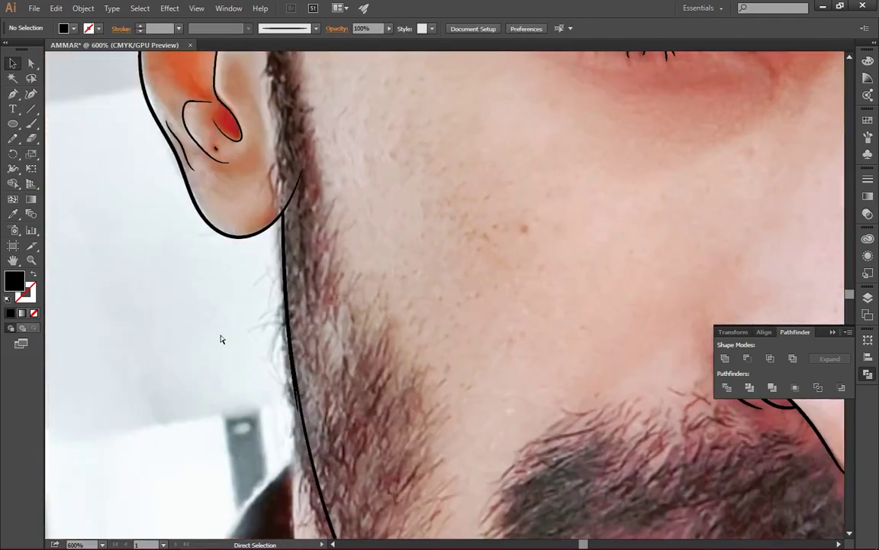
scroll(219, 337, "down", 3)
scroll(301, 255, "down", 3)
key("v")
key("ctrl+minus")
key("ctrl+minus")
key("ctrl+plus")
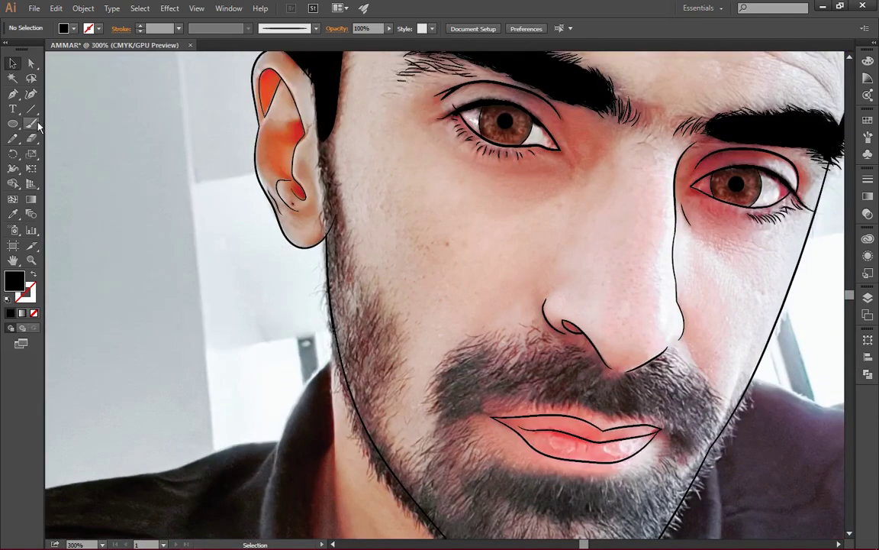
left_click(31, 123)
key("shift+x")
left_click_drag(373, 143, 377, 183)
Replace the stray cheek stroke with a sideburn hair strand and set stroke weight to 0.25 pt
key("ctrl+z")
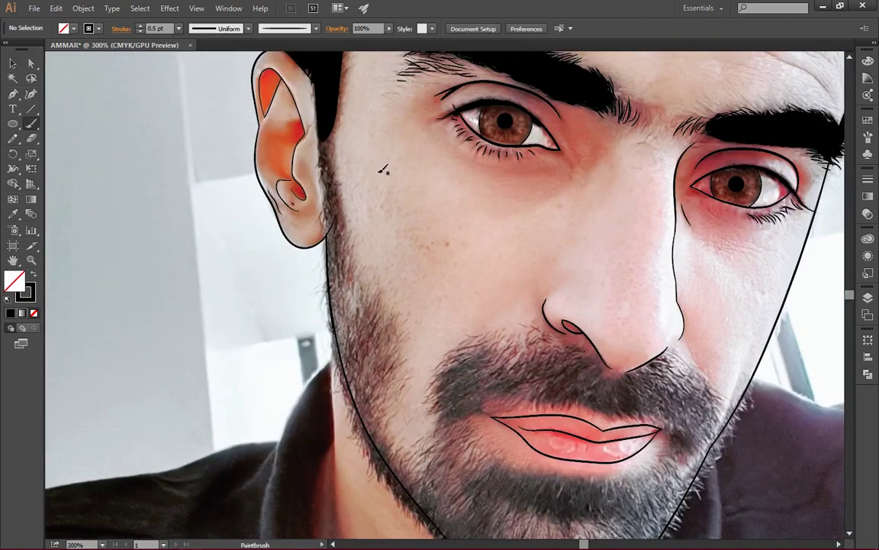
scroll(400, 188, "left", 2)
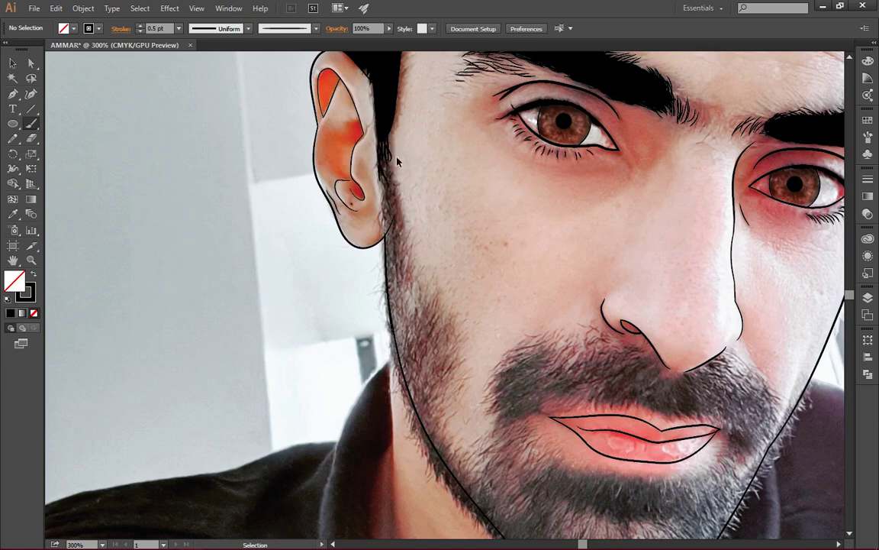
left_click_drag(389, 130, 397, 203)
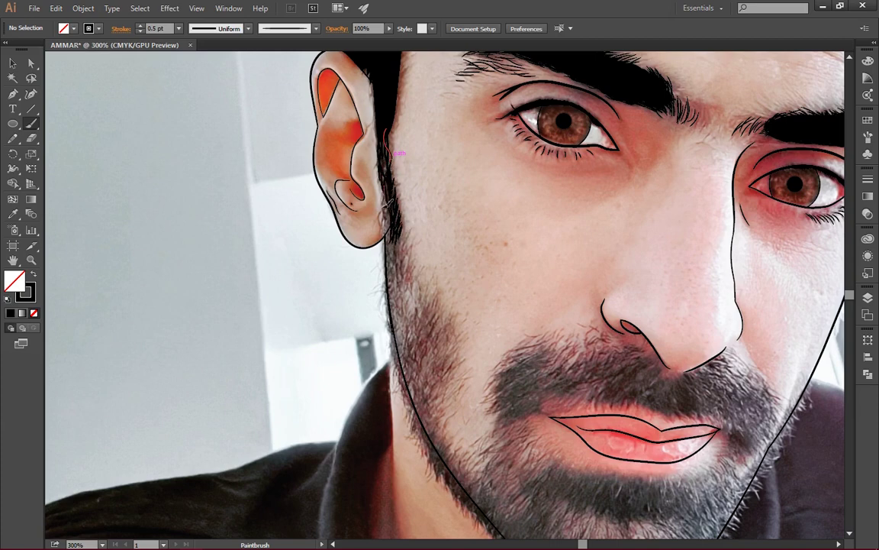
left_click(178, 28)
left_click(196, 44)
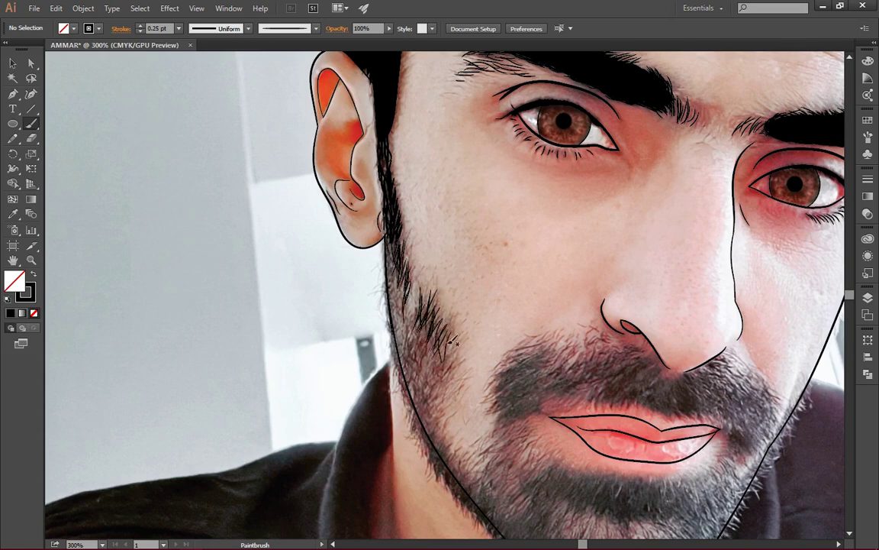
Alt-drag a beard hair cluster down onto the lower left jaw
scroll(467, 306, "down", 3)
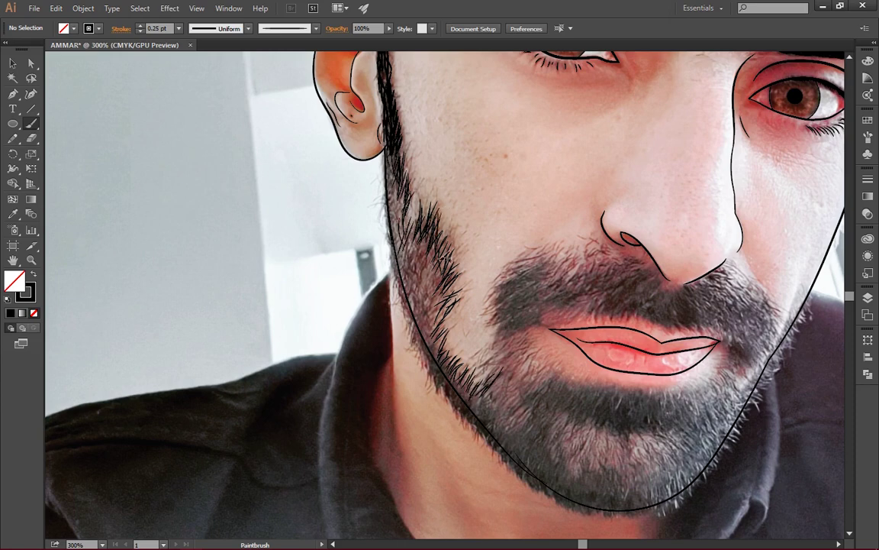
left_click(434, 228)
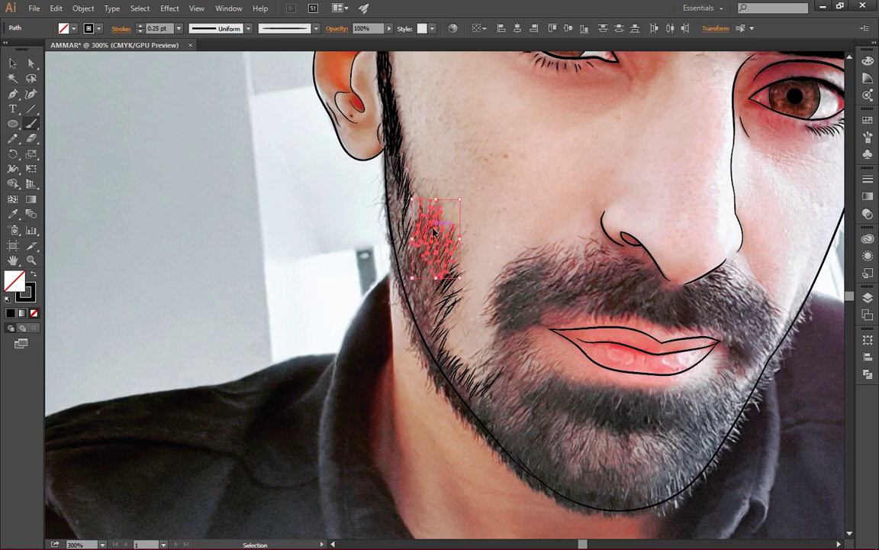
left_click_drag(434, 228, 405, 260)
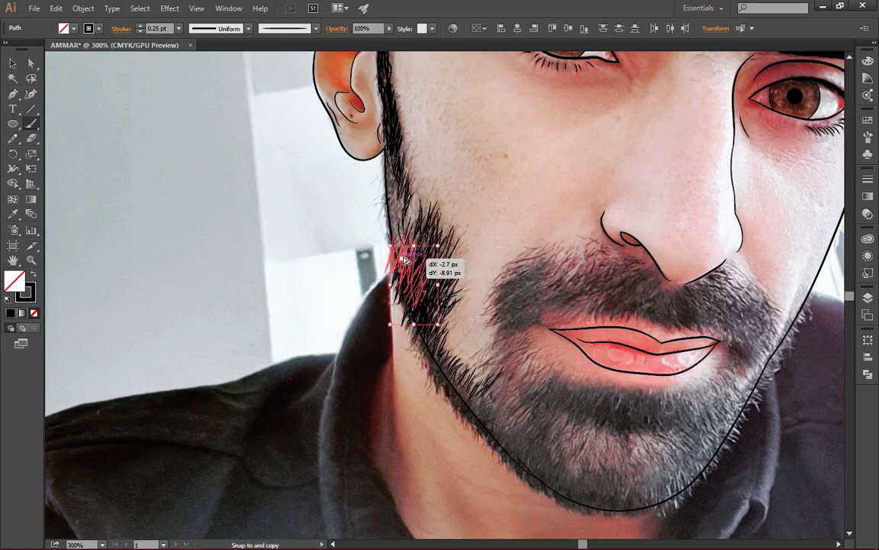
mouse_move(405, 260)
left_mouse_down()
mouse_move(391, 199)
mouse_move(382, 215)
mouse_move(362, 193)
mouse_move(395, 289)
left_mouse_up()
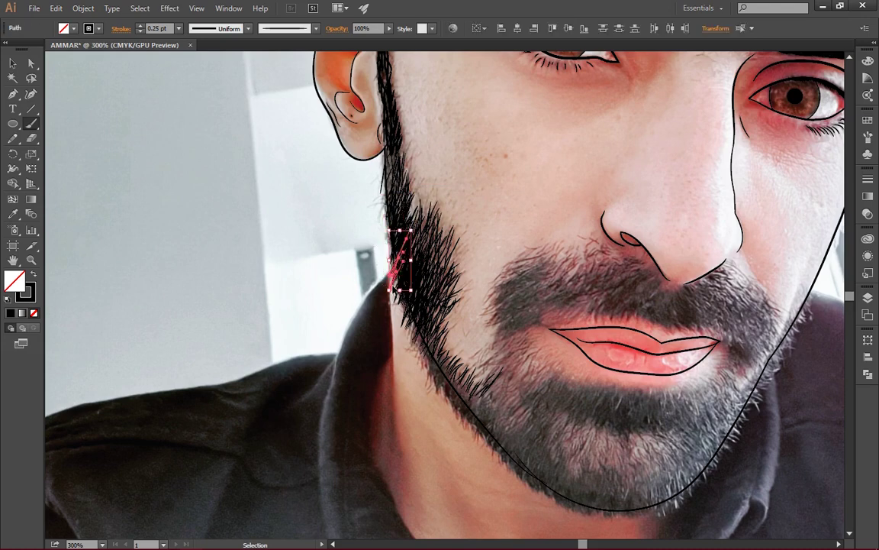
Paint a hair stroke near the chin, undoing and redrawing a stray scribble
left_click(406, 325)
scroll(417, 328, "left", 2)
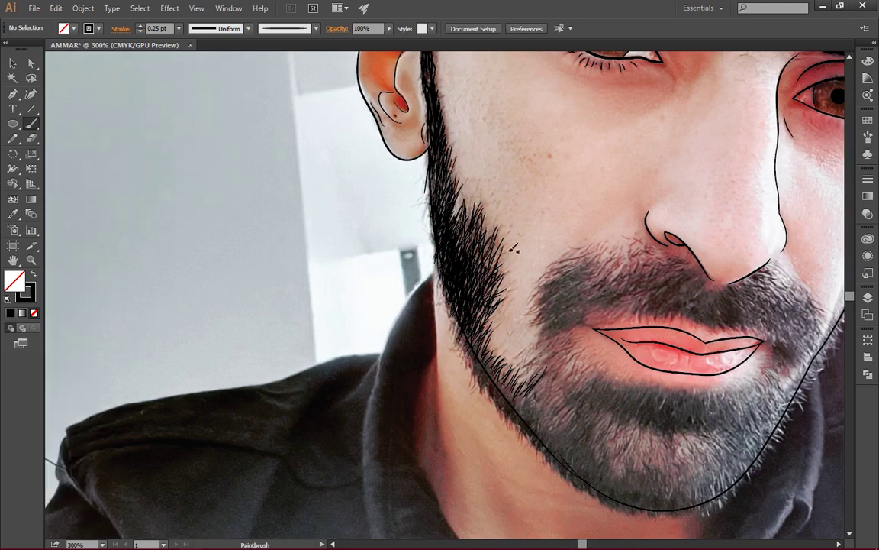
scroll(531, 393, "down", 3)
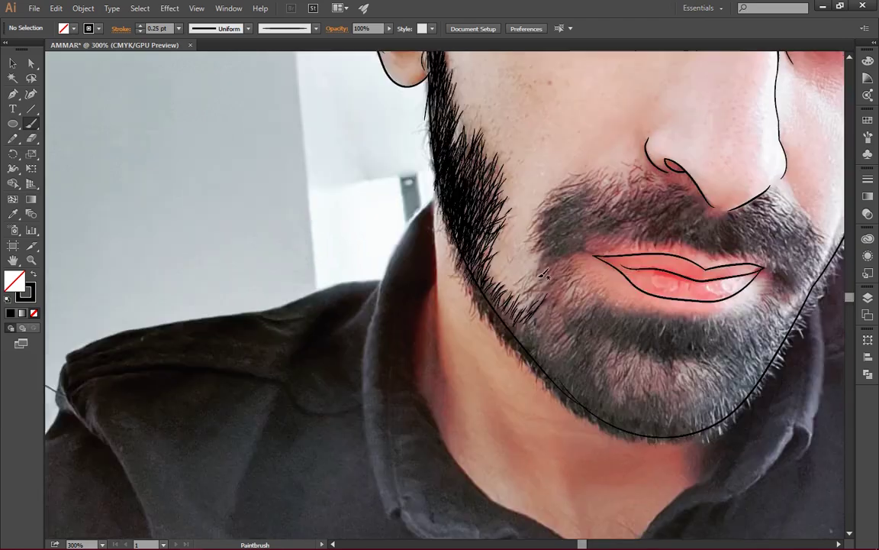
left_click_drag(565, 268, 520, 291)
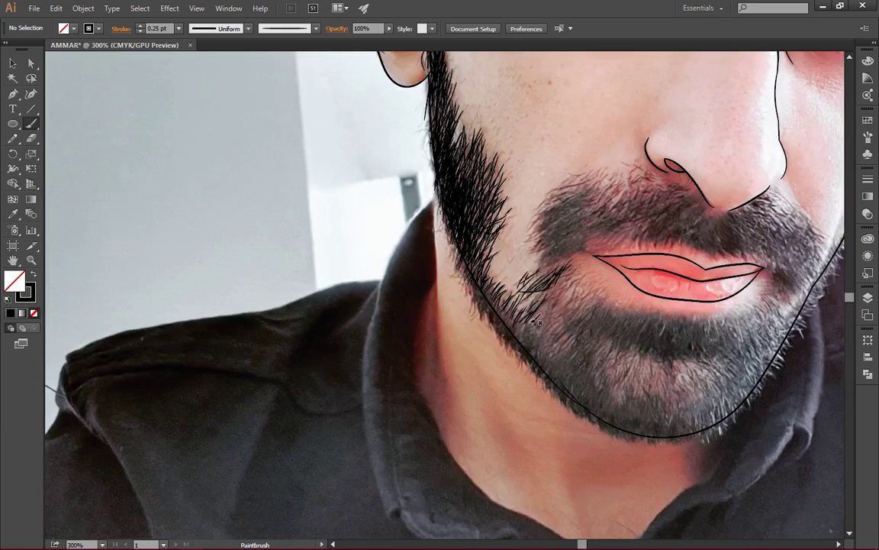
key("ctrl+z")
mouse_move(487, 342)
left_mouse_down()
mouse_move(477, 356)
mouse_move(475, 239)
mouse_move(557, 381)
mouse_move(585, 410)
mouse_move(669, 467)
mouse_move(732, 471)
mouse_move(761, 461)
left_mouse_up()
Alt-drag copies of the chin hair stroke up along the lower jawline
left_click(478, 356, "ctrl")
key("ctrl+plus")
scroll(761, 461, "right", 5)
mouse_move(534, 471)
left_mouse_down()
mouse_move(618, 463)
mouse_move(744, 265)
mouse_move(670, 391)
left_mouse_up()
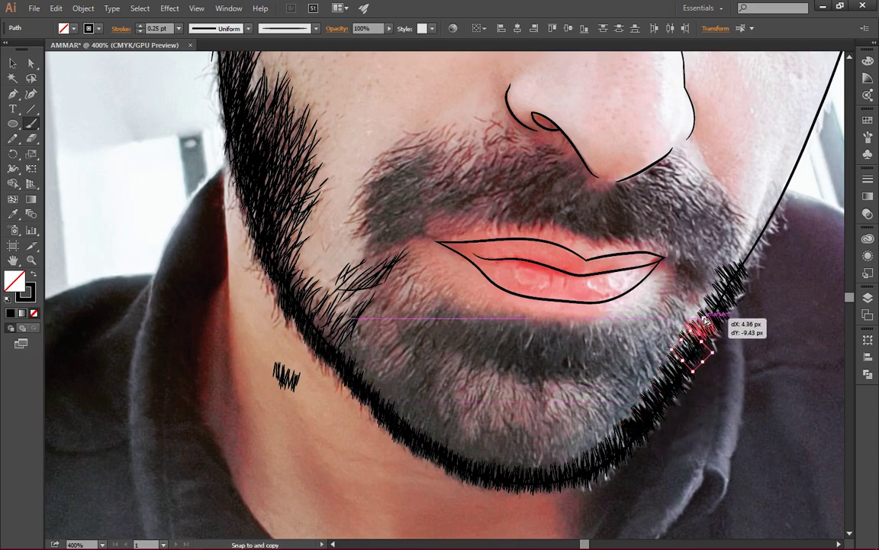
mouse_move(669, 392)
left_mouse_down()
mouse_move(730, 269)
mouse_move(626, 445)
mouse_move(286, 374)
mouse_move(451, 443)
mouse_move(490, 468)
mouse_move(538, 474)
mouse_move(572, 473)
mouse_move(569, 461)
mouse_move(646, 409)
left_mouse_up()
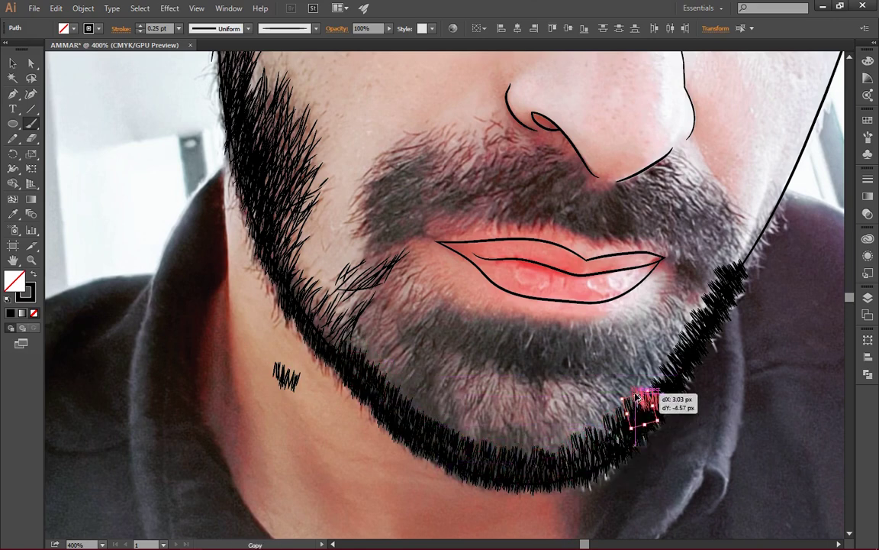
left_click(526, 345)
Paint thin and dense zigzag hair strokes beneath the lower lip
mouse_move(439, 319)
left_mouse_down()
mouse_move(416, 351)
mouse_move(457, 355)
left_mouse_up()
mouse_move(468, 316)
left_mouse_down()
mouse_move(458, 355)
mouse_move(498, 334)
mouse_move(595, 341)
left_mouse_up()
left_click(522, 330)
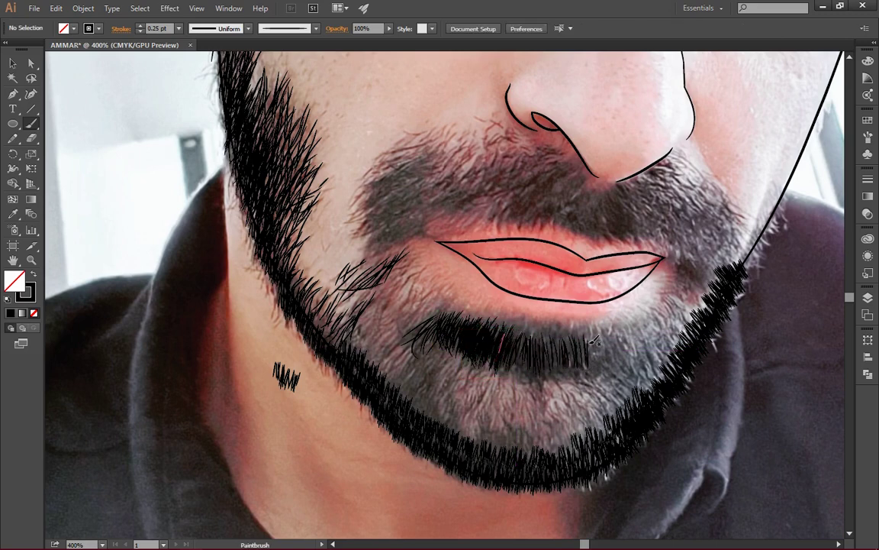
Shift the under-lip hair strokes left and deselect them
key("v")
left_click_drag(608, 354, 563, 356)
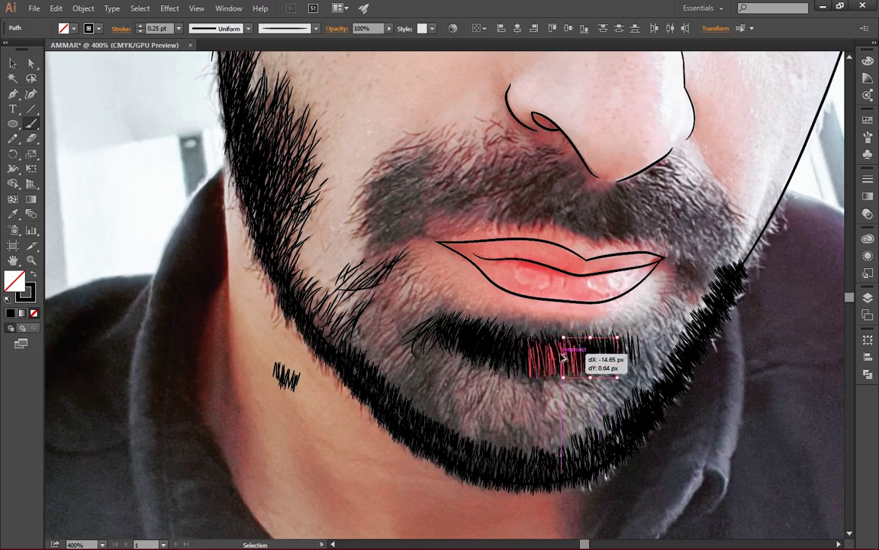
key("ctrl+shift+a")
key("b")
scroll(488, 329, "right", 2)
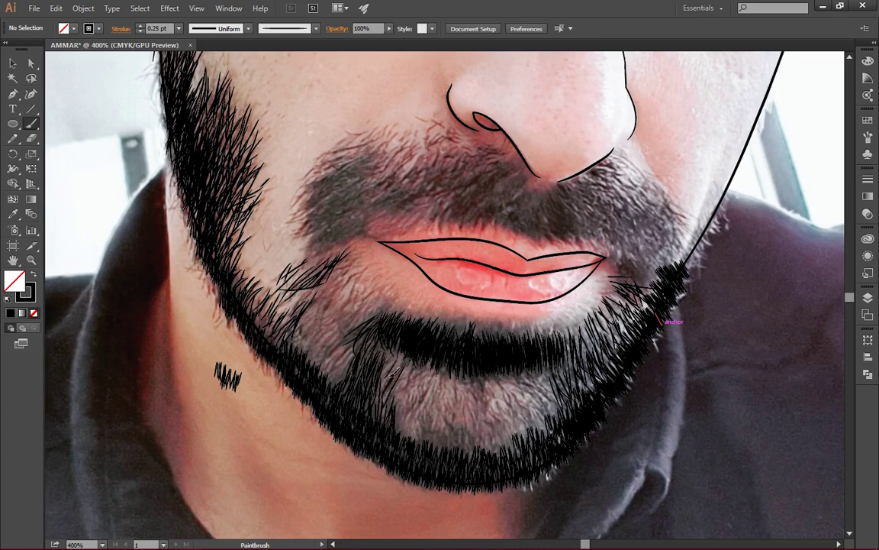
Paint more dark strands across the left chin beard and place a hair copy
mouse_move(363, 416)
left_mouse_down()
mouse_move(355, 336)
mouse_move(366, 347)
mouse_move(381, 427)
left_mouse_up()
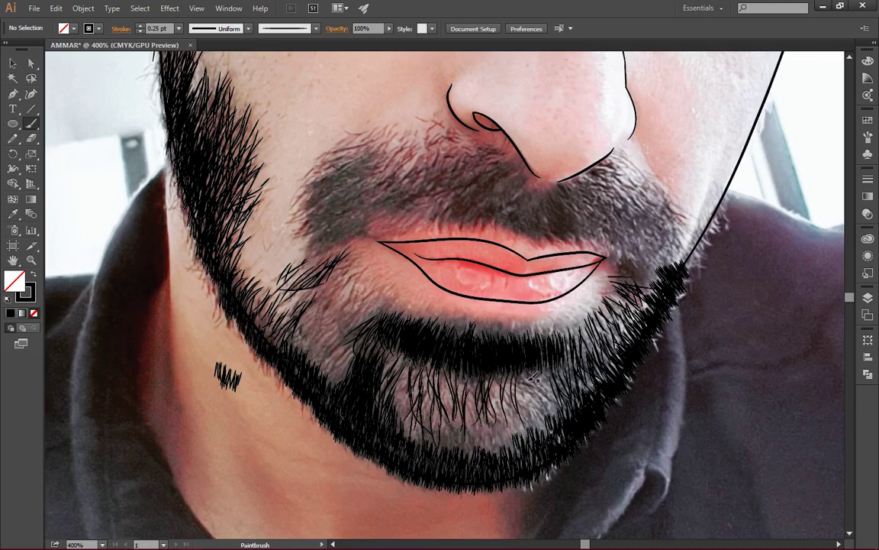
left_click_drag(499, 378, 485, 328)
left_click_drag(486, 386, 475, 352)
left_click_drag(464, 397, 454, 365)
mouse_move(457, 379)
left_mouse_down()
mouse_move(449, 339)
mouse_move(539, 325)
mouse_move(474, 366)
mouse_move(441, 338)
mouse_move(382, 333)
mouse_move(358, 281)
left_mouse_up()
scroll(406, 368, "down", 5)
left_click(275, 350)
scroll(353, 229, "up", 2)
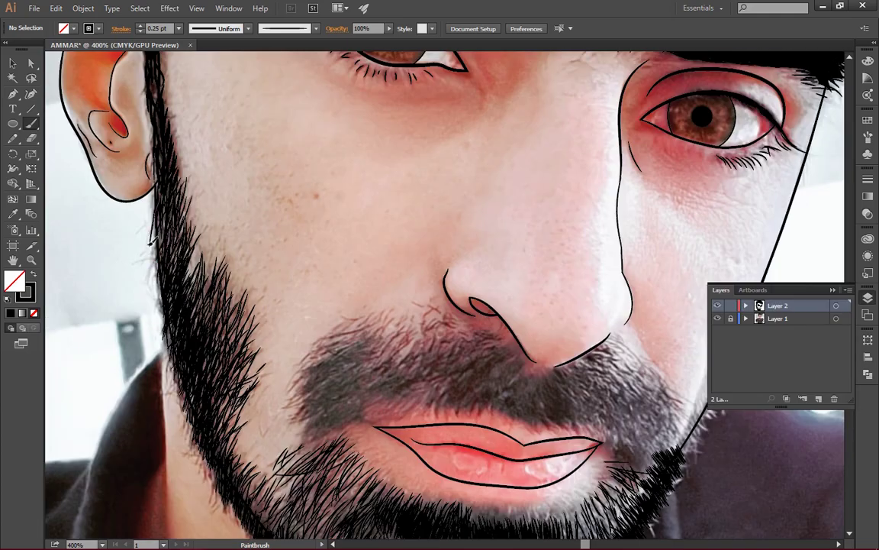
scroll(202, 389, "down", 3)
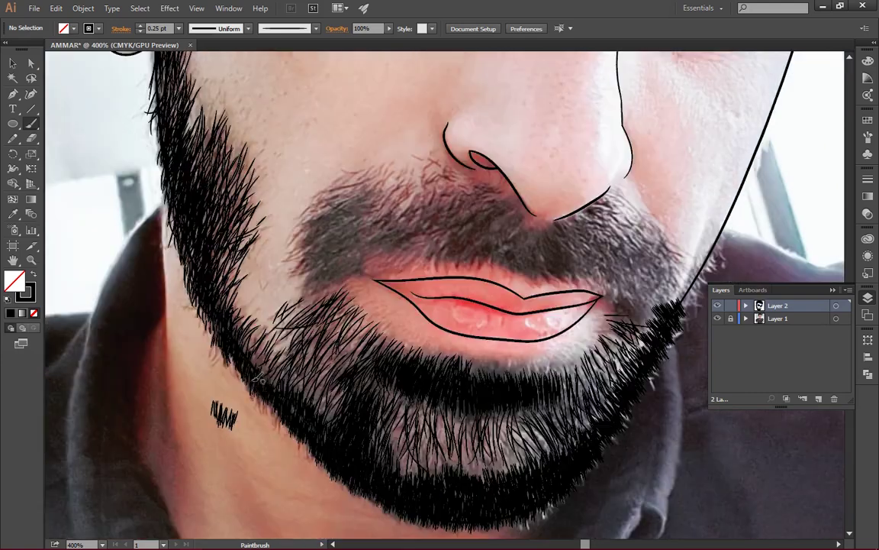
scroll(306, 404, "down", 1)
scroll(458, 443, "down", 2)
scroll(557, 416, "right", 2)
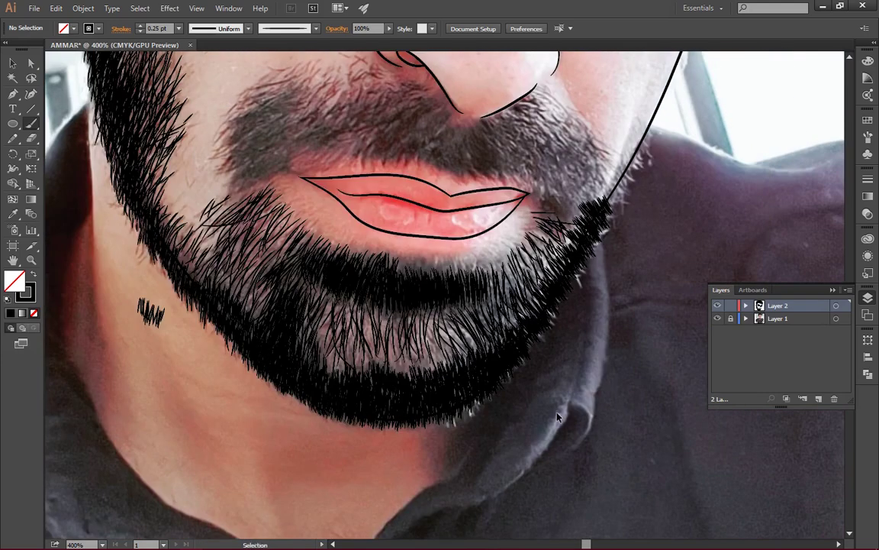
scroll(551, 303, "right", 3)
scroll(550, 303, "up", 1)
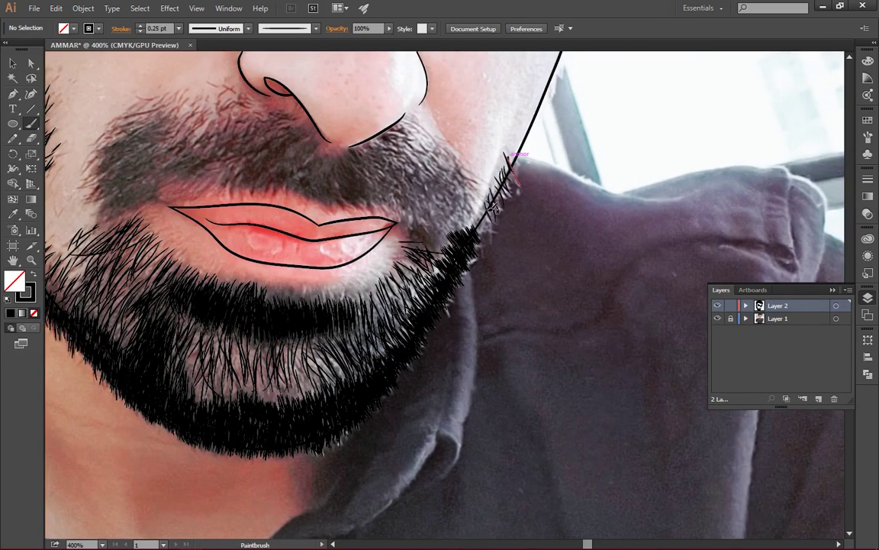
scroll(525, 202, "up", 1)
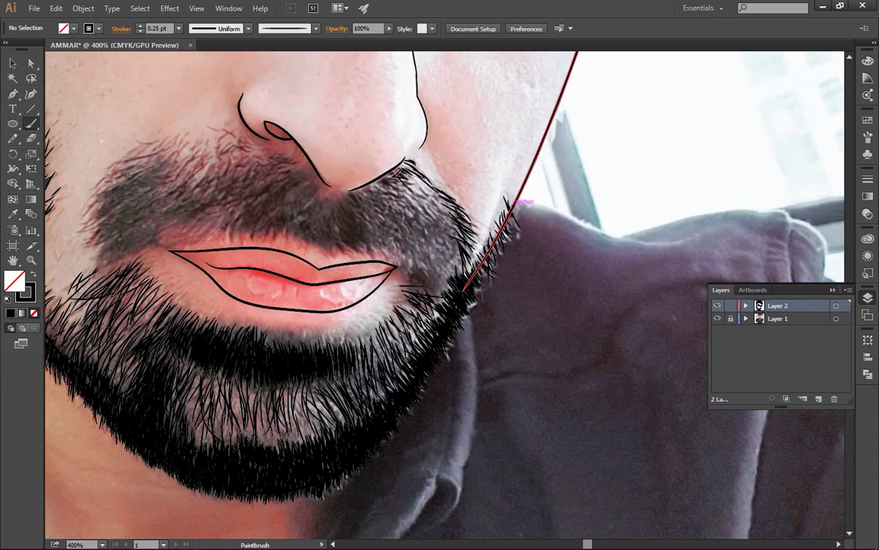
scroll(243, 225, "up", 2)
scroll(243, 226, "left", 3)
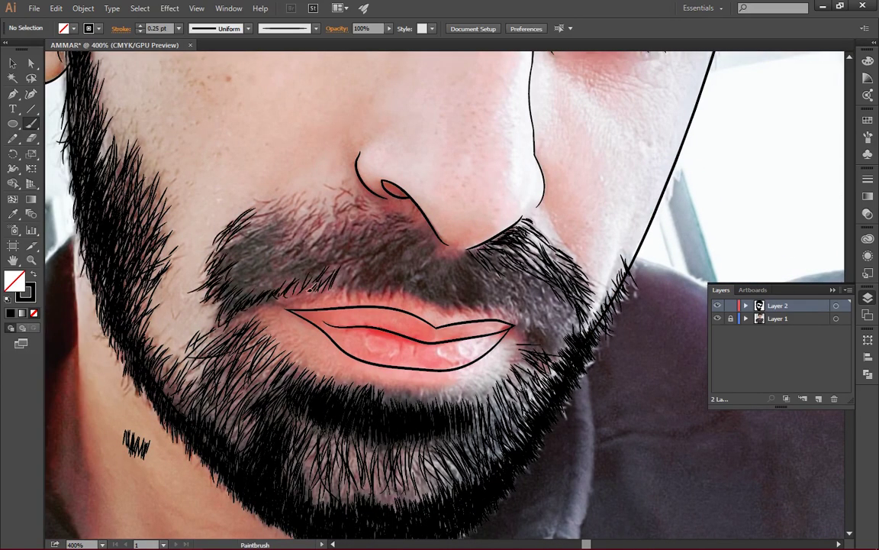
Copy and move several strand groups up into the left mustache
left_click_drag(357, 284, 376, 285)
left_click(430, 276, "ctrl")
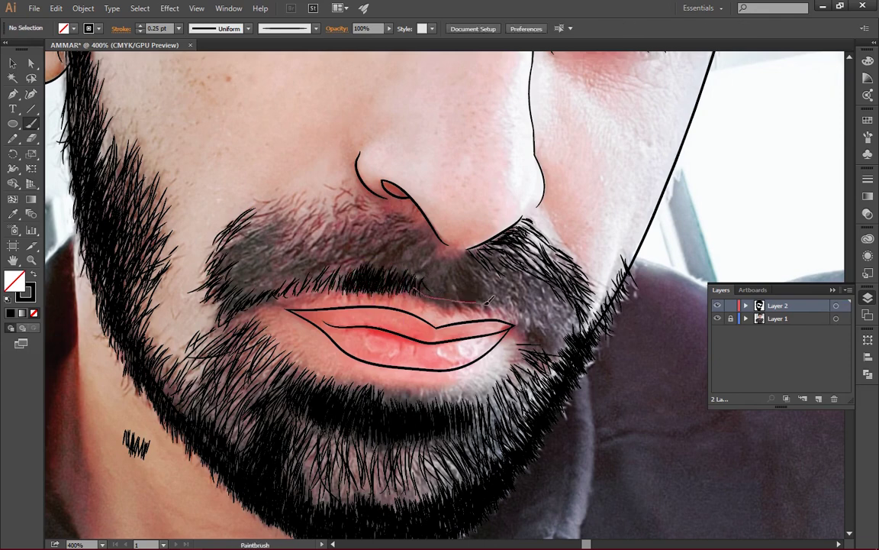
left_click(442, 290, "ctrl")
mouse_move(548, 340)
left_mouse_down()
mouse_move(550, 351)
mouse_move(547, 289)
left_mouse_up()
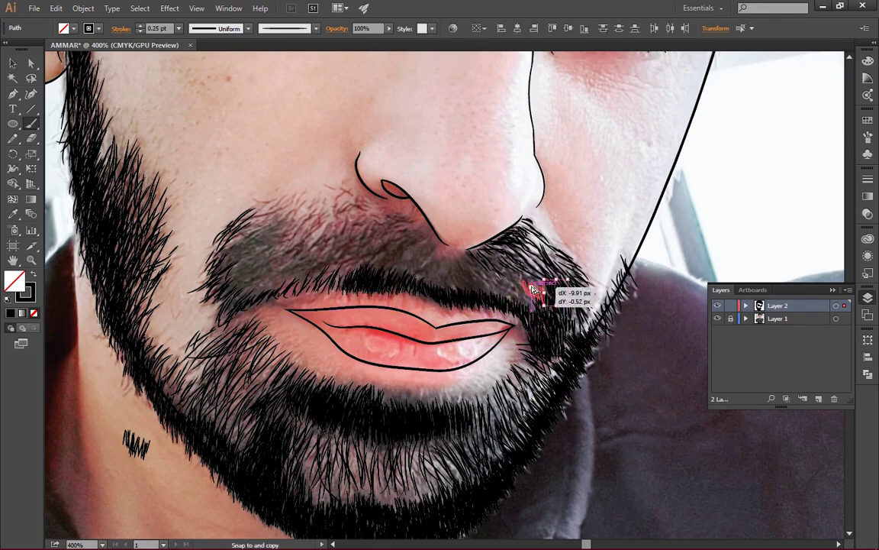
left_click(496, 278, "ctrl")
left_click_drag(496, 278, 422, 228)
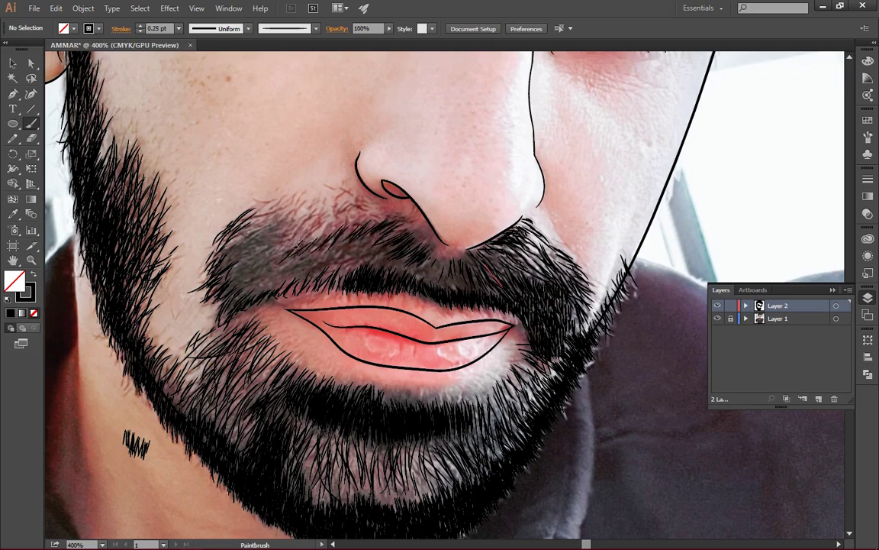
left_click(244, 244, "ctrl")
left_click_drag(244, 244, 304, 274)
left_click(328, 264, "ctrl")
Rotate a strand group to follow the mustache and nudge another strand into place
left_click(422, 271, "ctrl")
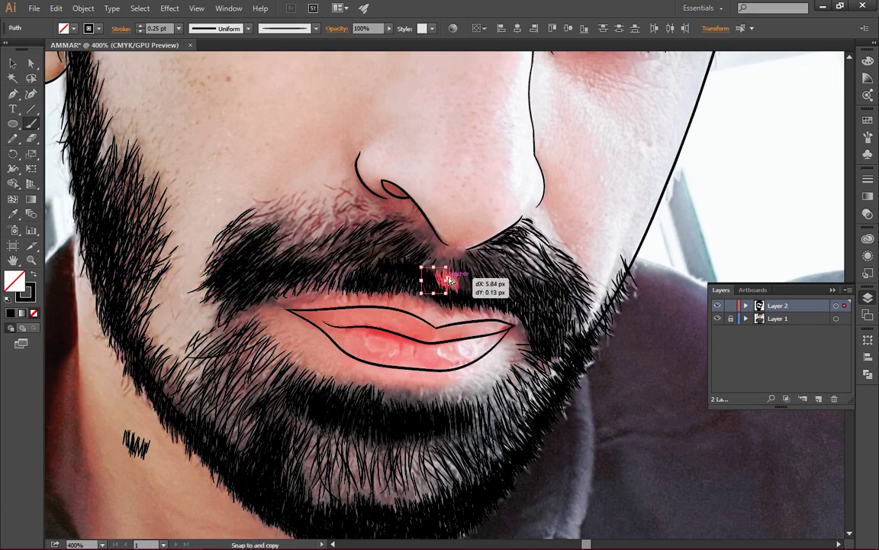
mouse_move(422, 271)
left_mouse_down()
mouse_move(402, 264)
mouse_move(417, 259)
left_mouse_up()
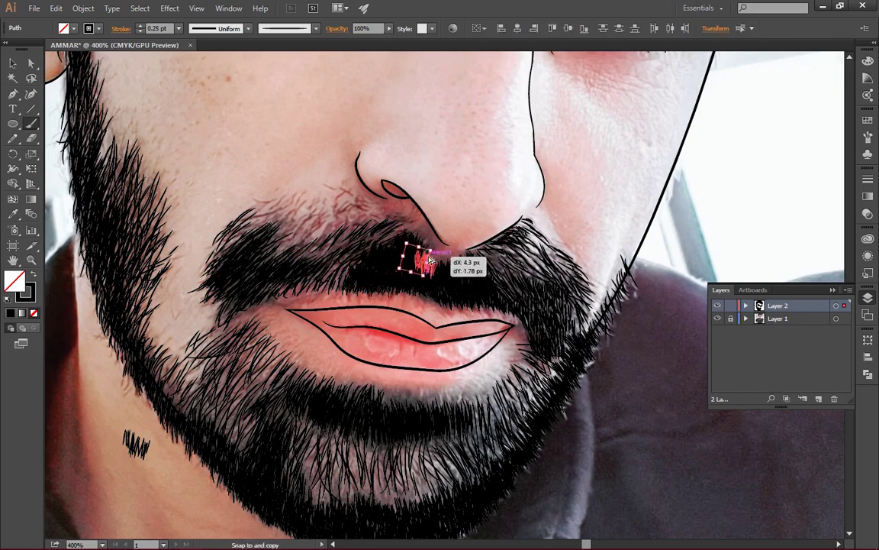
scroll(433, 252, "right", 3)
left_click_drag(467, 293, 474, 316)
Paint short hair strokes below the nose, then toggle the photo layer to preview the line art
key("ctrl+shift+a")
scroll(474, 316, "left", 3)
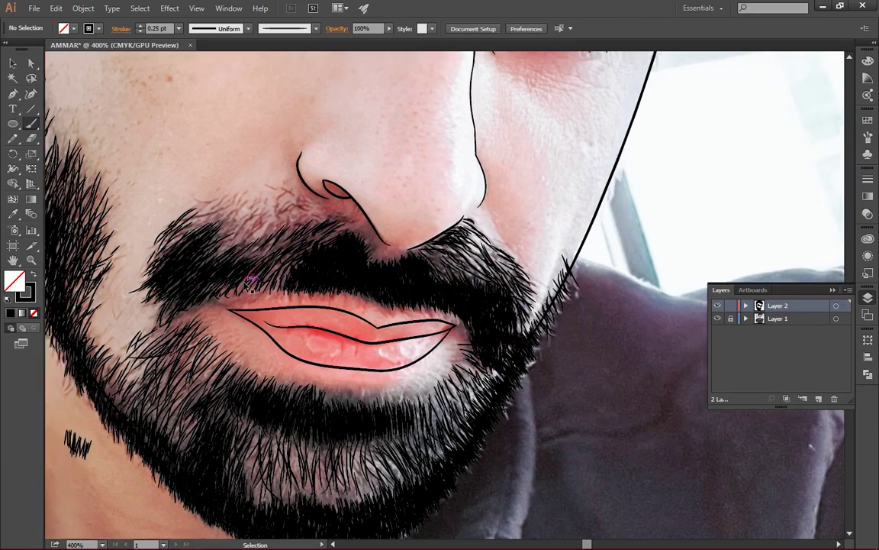
key("b")
mouse_move(336, 187)
left_mouse_down()
mouse_move(358, 210)
mouse_move(371, 199)
left_mouse_up()
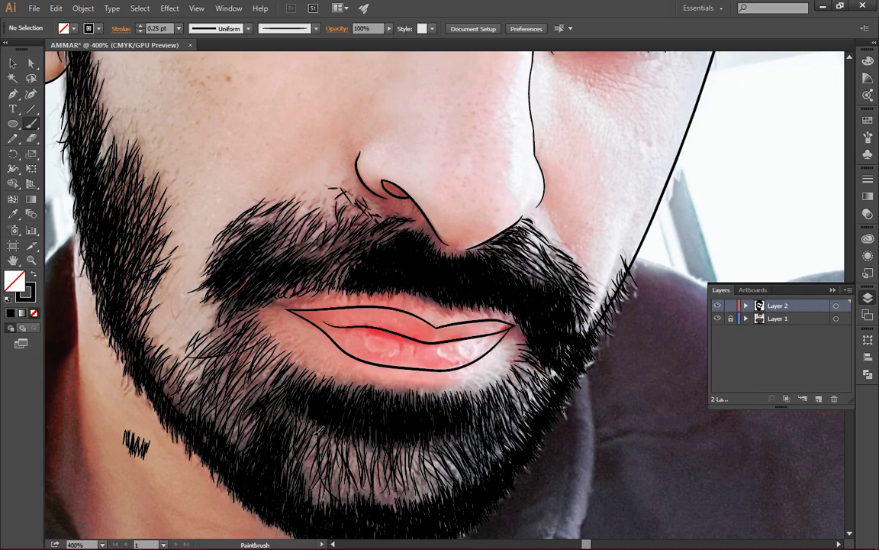
scroll(315, 376, "down", 3)
key("ctrl+minus")
key("ctrl+minus")
left_click(717, 317)
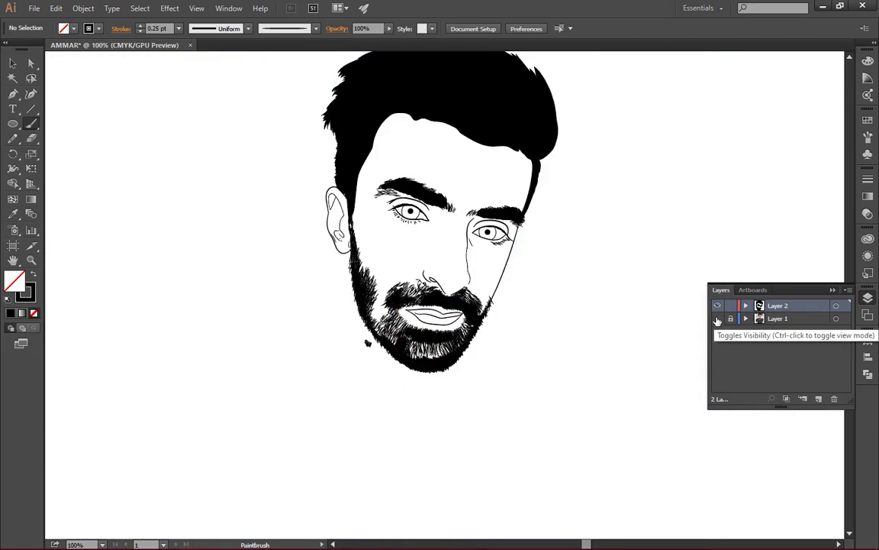
key("ctrl+plus")
key("ctrl+plus")
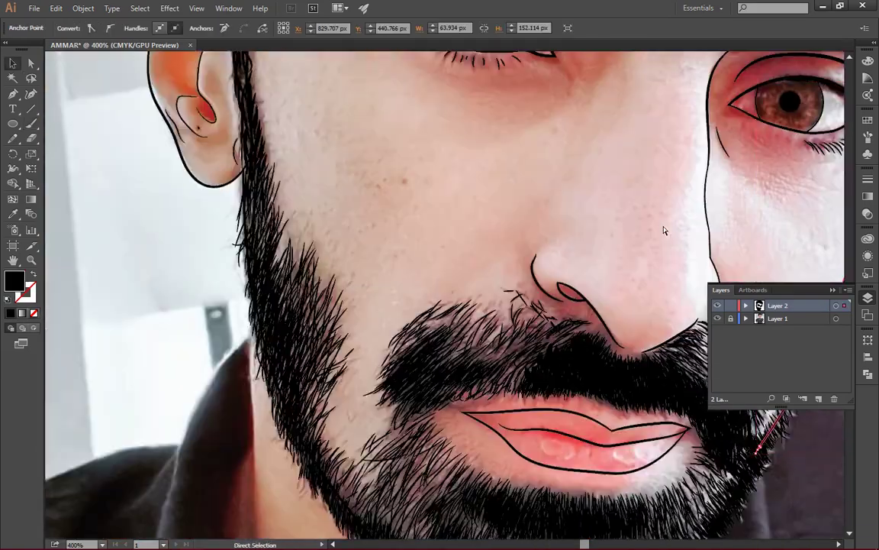
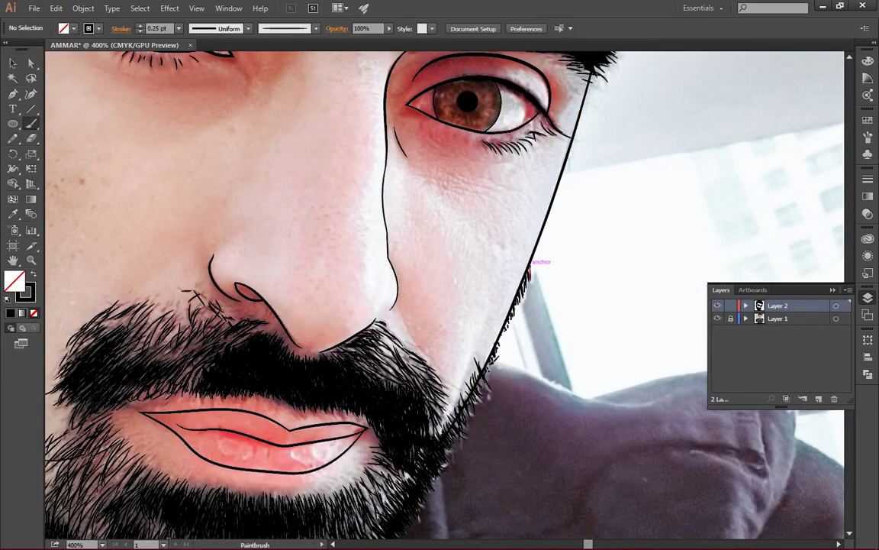
Zoom in on the hairline and paint a couple of short hair strokes there
key("ctrl+minus")
key("ctrl+plus")
key("ctrl+plus")
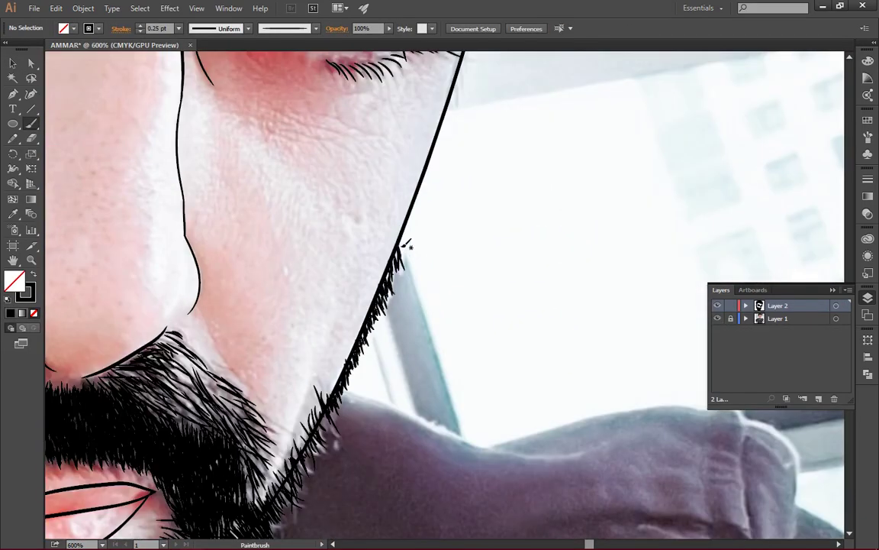
scroll(330, 429, "down", 2)
scroll(329, 429, "left", 2)
scroll(263, 274, "left", 2)
scroll(233, 358, "left", 2)
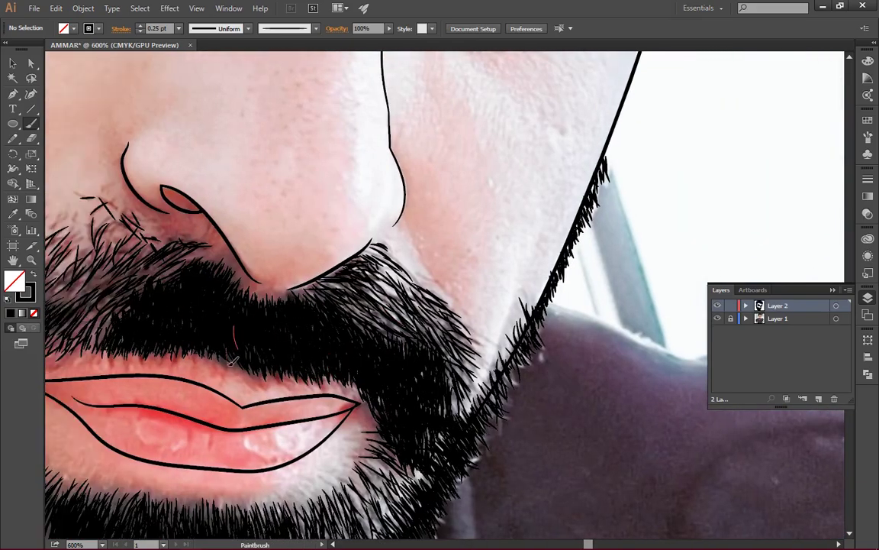
scroll(260, 374, "left", 2)
scroll(259, 374, "left", 3)
scroll(259, 374, "down", 2)
scroll(191, 267, "left", 2)
scroll(191, 267, "up", 2)
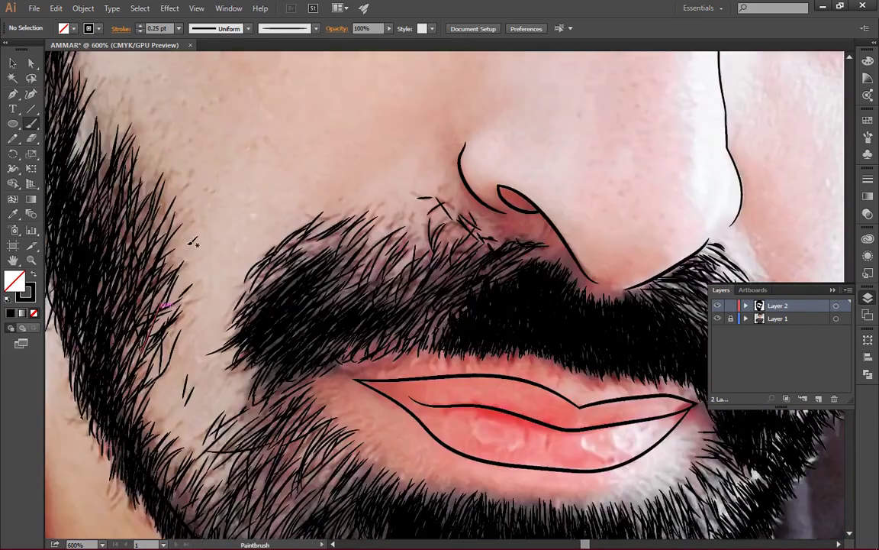
scroll(128, 169, "up", 4)
scroll(129, 169, "up", 2)
scroll(111, 226, "up", 2)
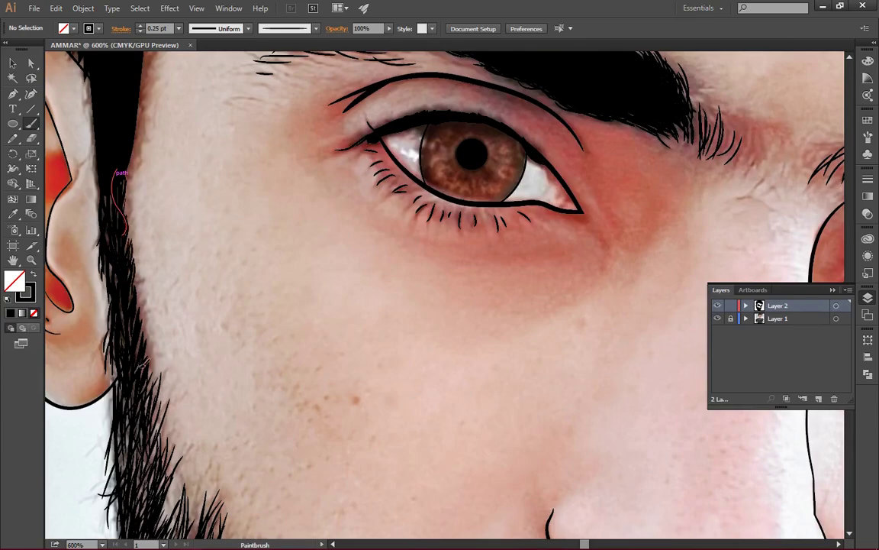
scroll(119, 173, "down", 7)
scroll(119, 172, "down", 3)
scroll(387, 174, "up", 3)
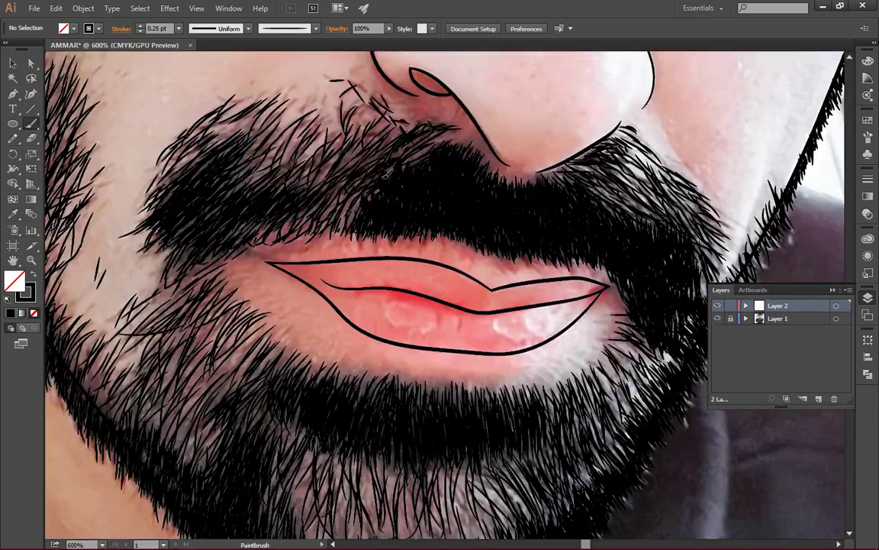
scroll(552, 221, "right", 2)
scroll(202, 329, "down", 2)
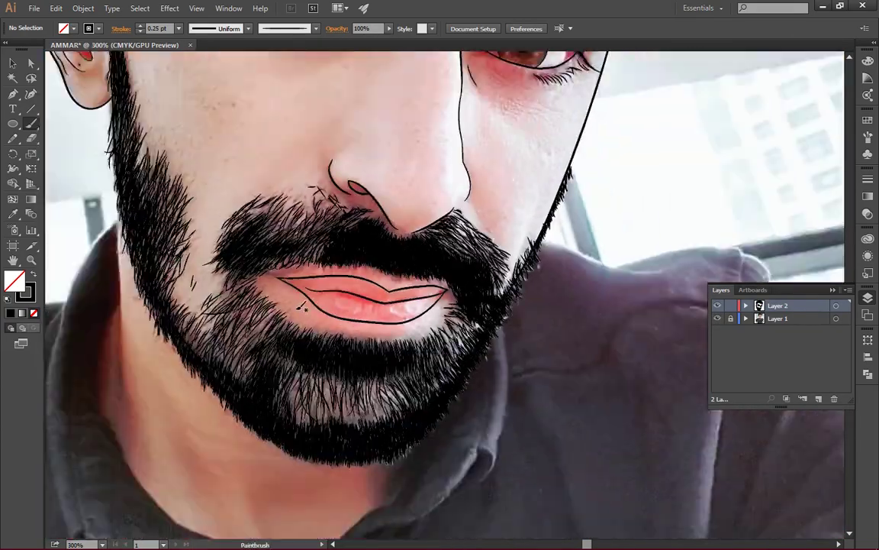
scroll(239, 313, "up", 5)
scroll(260, 322, "up", 1)
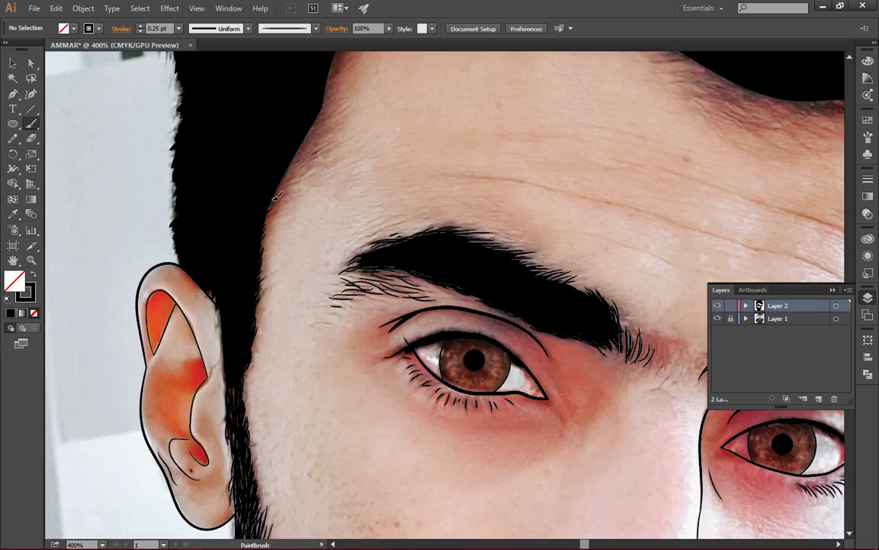
scroll(277, 196, "up", 3)
left_click_drag(287, 249, 324, 200)
left_click_drag(300, 239, 333, 223)
Raise the brush weight to 0.5 pt and paint hair strokes along the forehead hairline
scroll(297, 256, "up", 1)
left_click(179, 28)
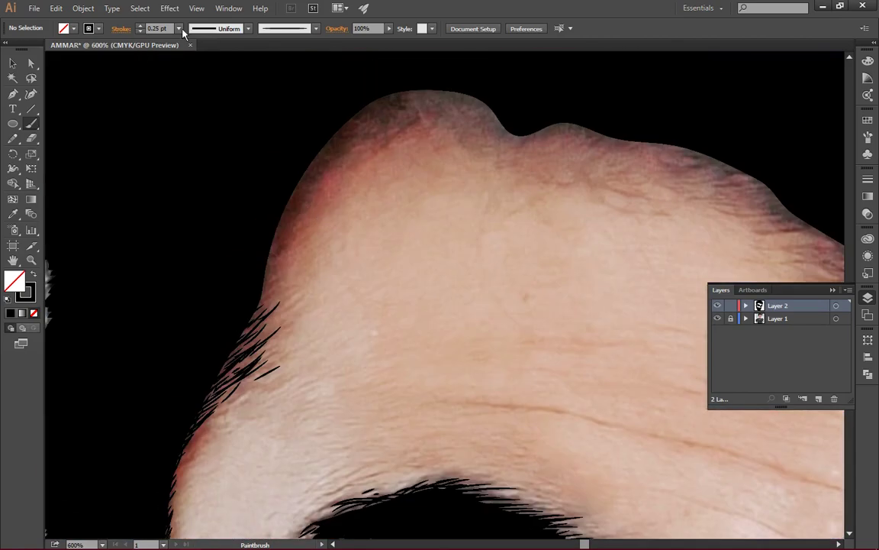
left_click_drag(267, 179, 237, 259)
mouse_move(290, 145)
left_mouse_down()
mouse_move(351, 96)
mouse_move(458, 96)
left_mouse_up()
left_click_drag(562, 131, 452, 111)
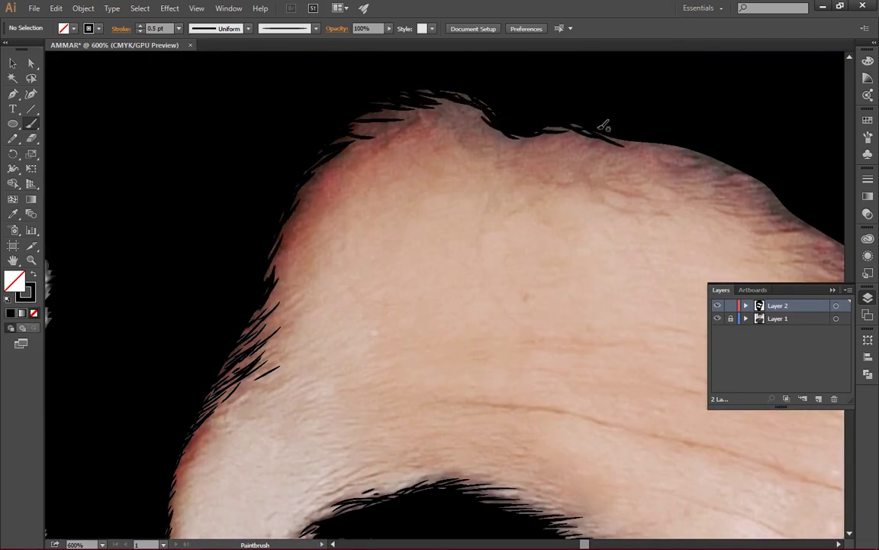
left_click_drag(528, 164, 463, 137)
left_click_drag(585, 206, 505, 170)
left_click_drag(522, 208, 439, 157)
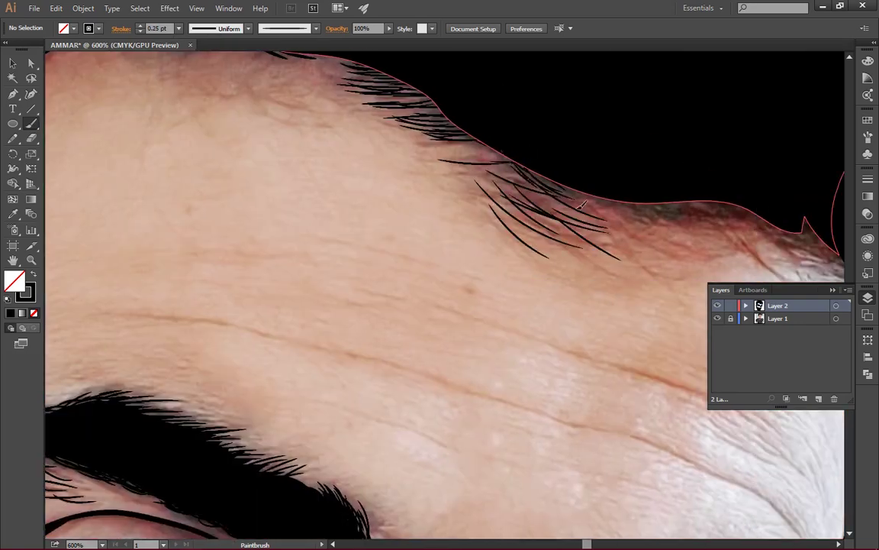
left_click_drag(602, 238, 500, 182)
Add more, thicker hair strokes along the hairline
scroll(535, 229, "right", 5)
left_click_drag(544, 252, 408, 185)
left_click_drag(593, 290, 505, 200)
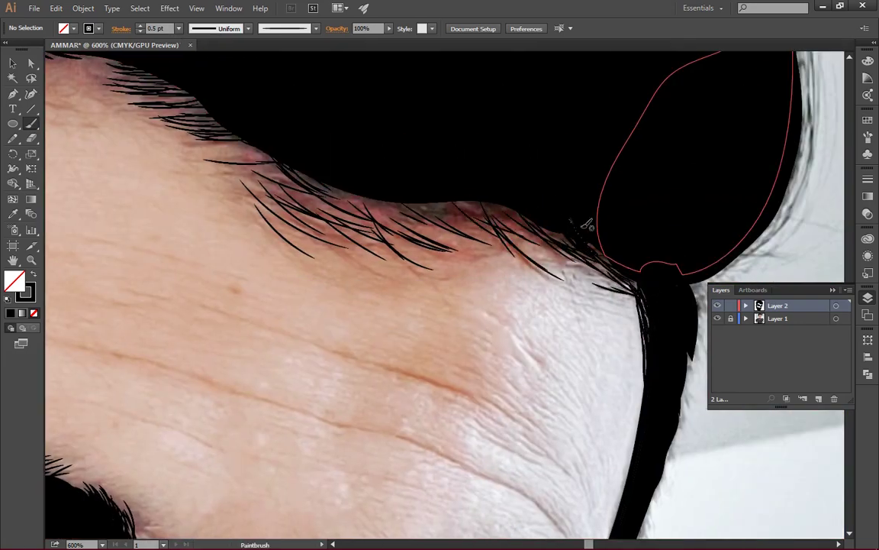
mouse_move(556, 248)
left_mouse_down()
mouse_move(487, 197)
mouse_move(348, 170)
left_mouse_up()
left_click_drag(380, 197, 303, 169)
scroll(386, 132, "left", 2)
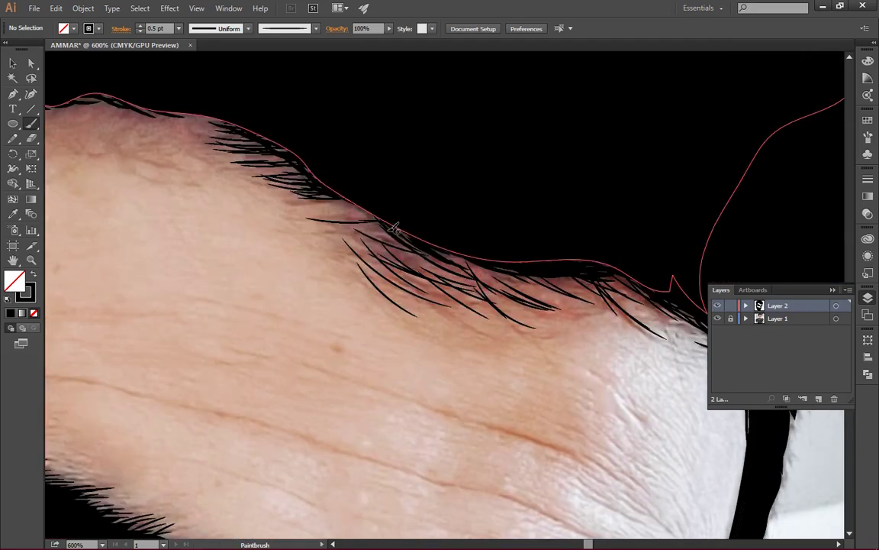
scroll(386, 132, "down", 5)
Toggle the photo to check the strokes, then paint strokes on the hair's right edge and top
left_click(717, 318)
scroll(588, 292, "up", 1)
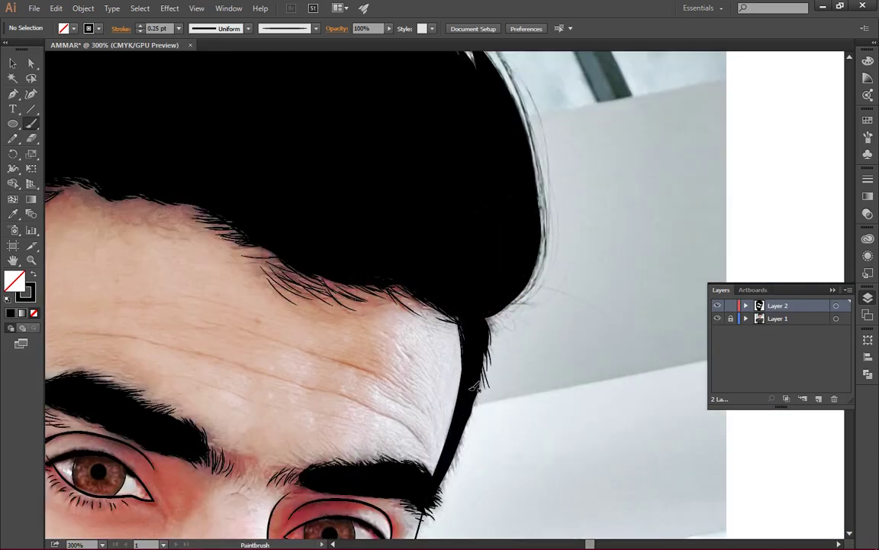
scroll(504, 321, "up", 3)
mouse_move(527, 382)
left_mouse_down()
mouse_move(538, 276)
mouse_move(489, 252)
left_mouse_up()
left_click_drag(405, 132, 483, 220)
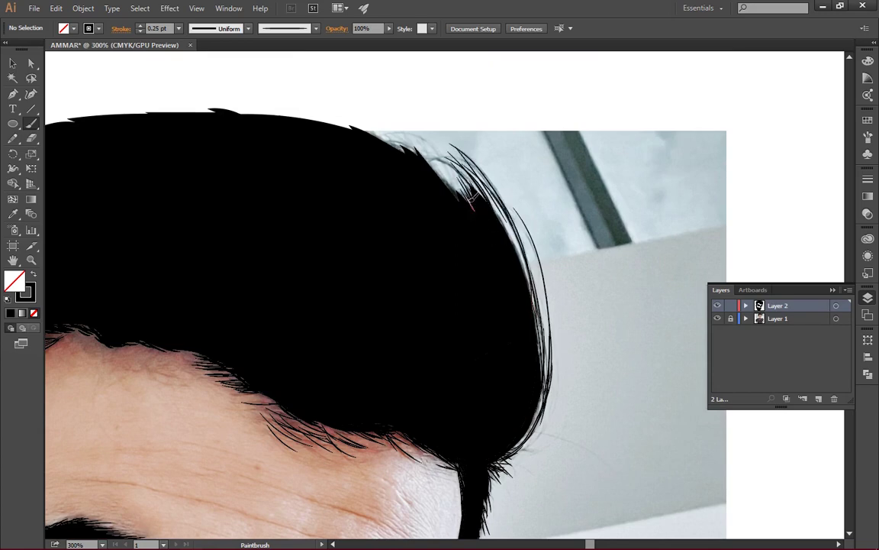
left_click_drag(397, 180, 466, 164)
left_click_drag(348, 120, 468, 158)
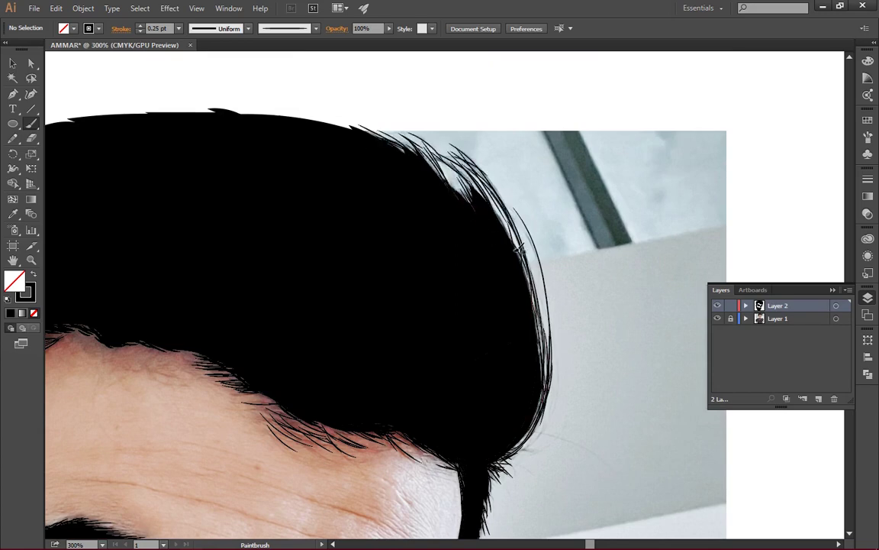
scroll(341, 148, "left", 5)
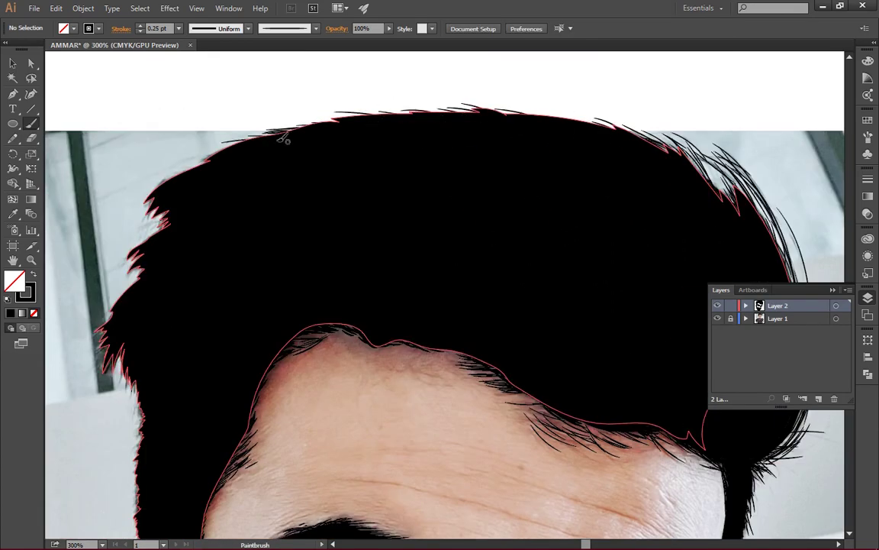
left_click_drag(284, 139, 391, 213)
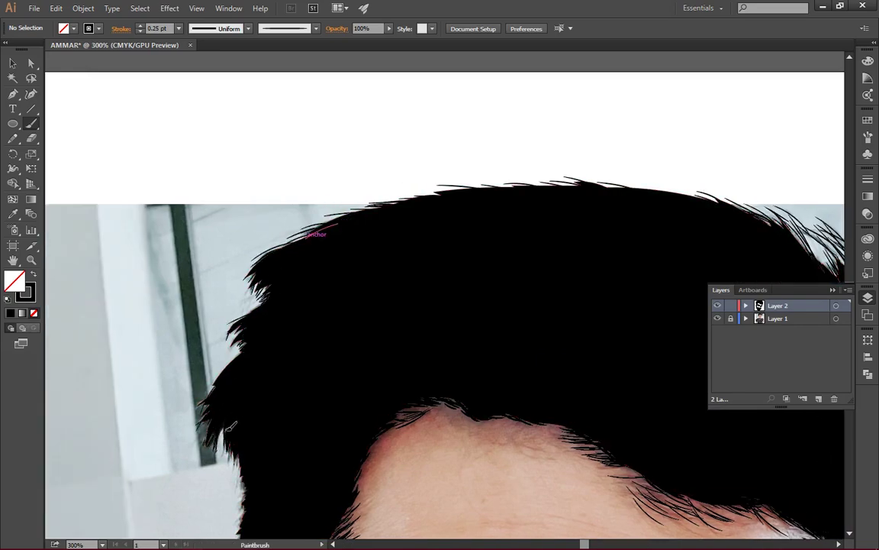
scroll(231, 426, "down", 5)
scroll(253, 410, "down", 3)
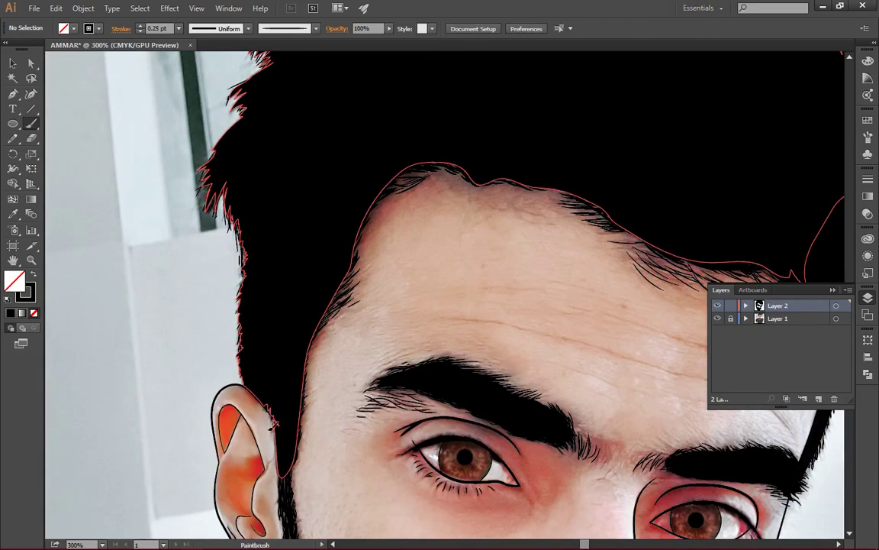
scroll(406, 168, "up", 5)
scroll(658, 166, "up", 1)
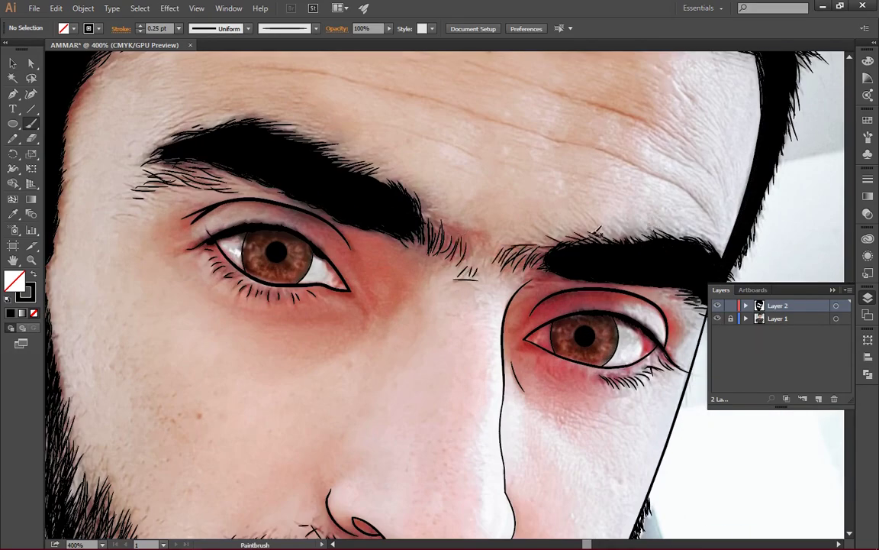
Confirm the Paintbrush options and paint one long and two short forehead wrinkle lines
scroll(465, 272, "up", 3)
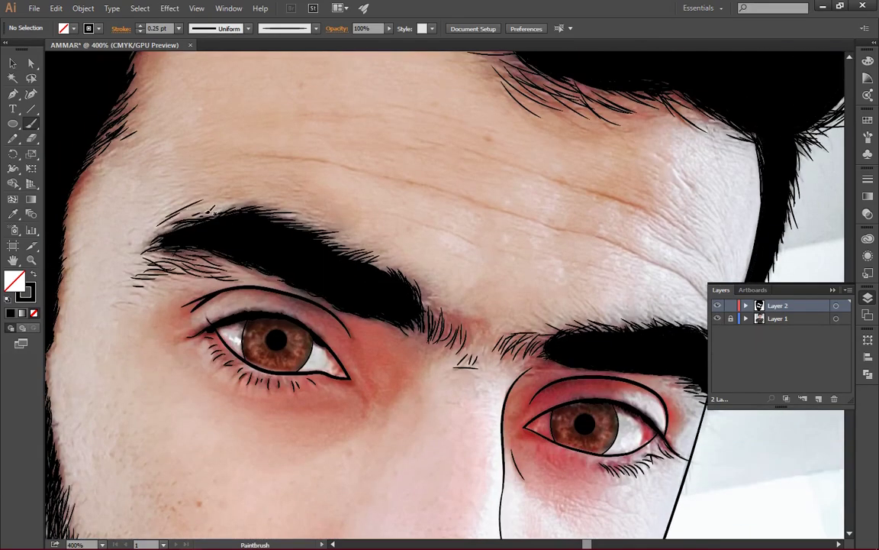
scroll(465, 273, "up", 1)
key("Return")
left_click(445, 325)
left_click_drag(147, 195, 630, 355)
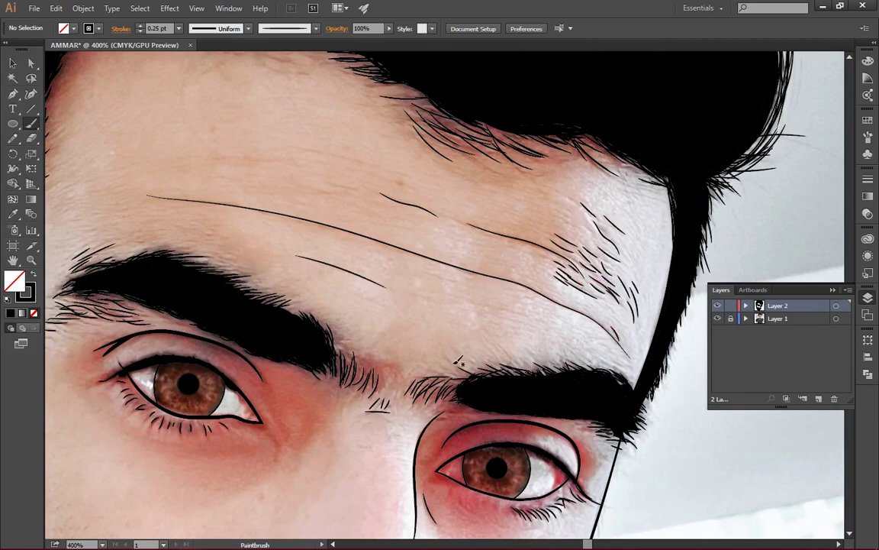
left_click_drag(307, 295, 275, 294)
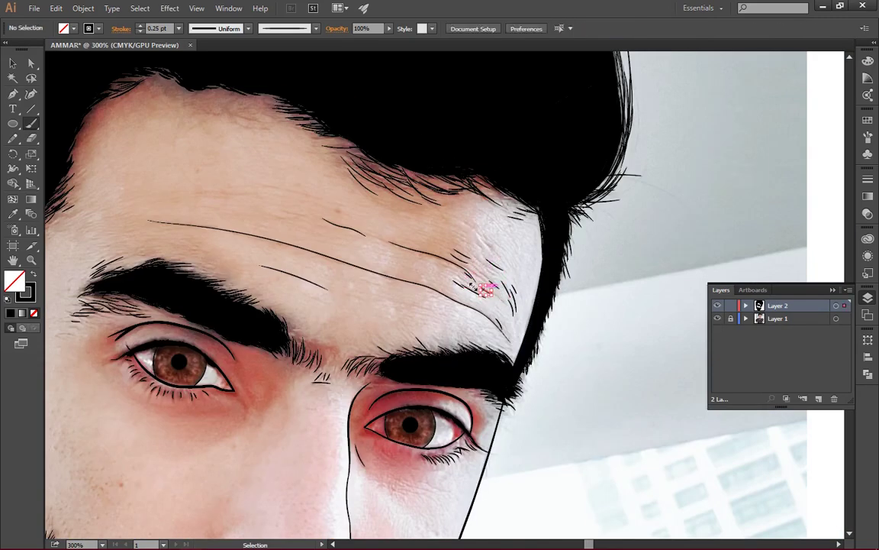
left_click_drag(471, 285, 516, 305)
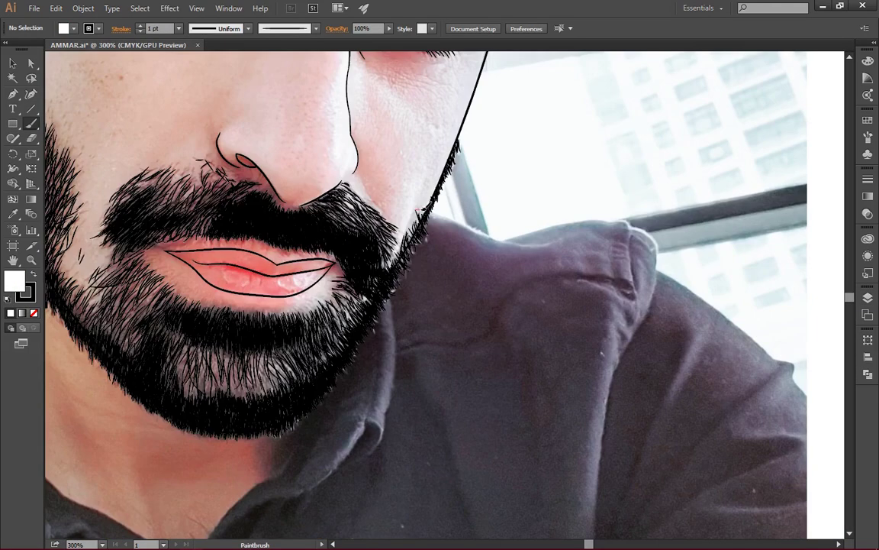
Trace the shoulder edge and the collar edge beside the neck down to its tip
left_click_drag(419, 211, 522, 235)
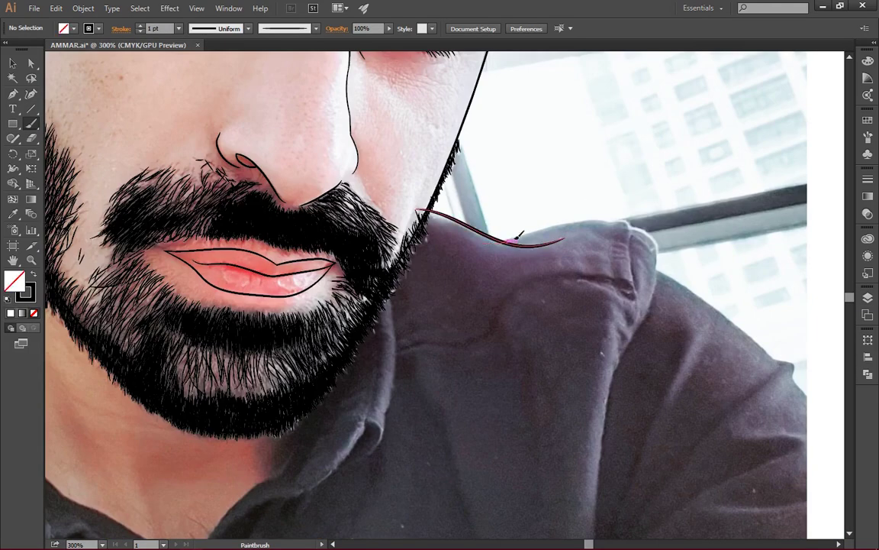
left_click_drag(658, 288, 620, 364)
scroll(620, 364, "down", 3)
scroll(600, 509, "down", 5)
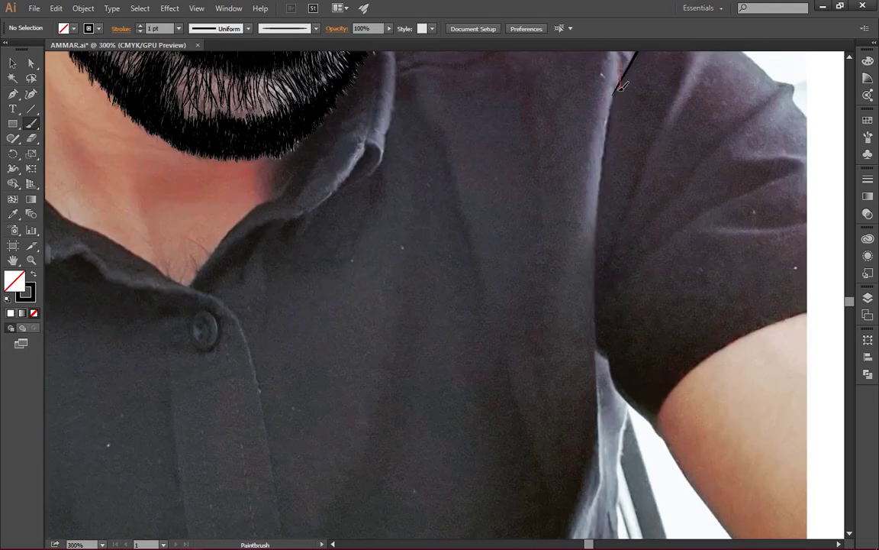
scroll(489, 229, "up", 1)
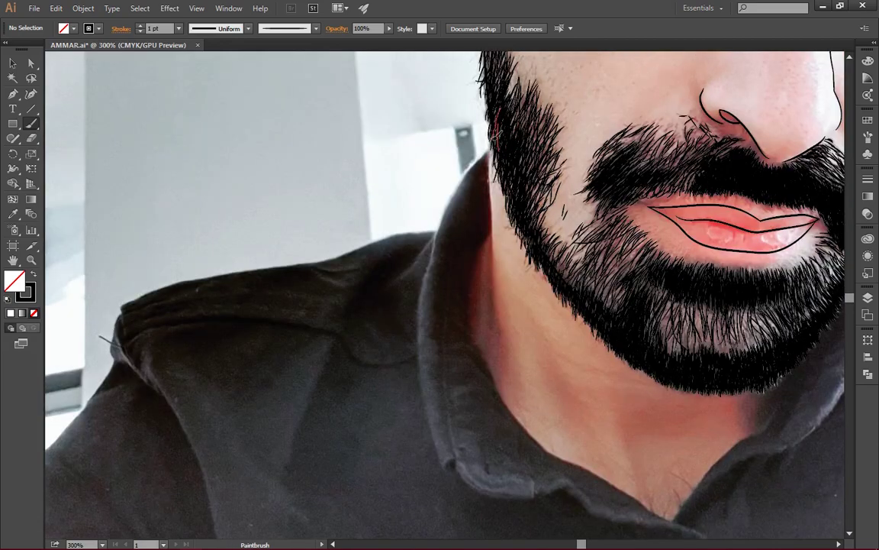
left_click_drag(493, 263, 482, 161)
left_click_drag(419, 355, 458, 462)
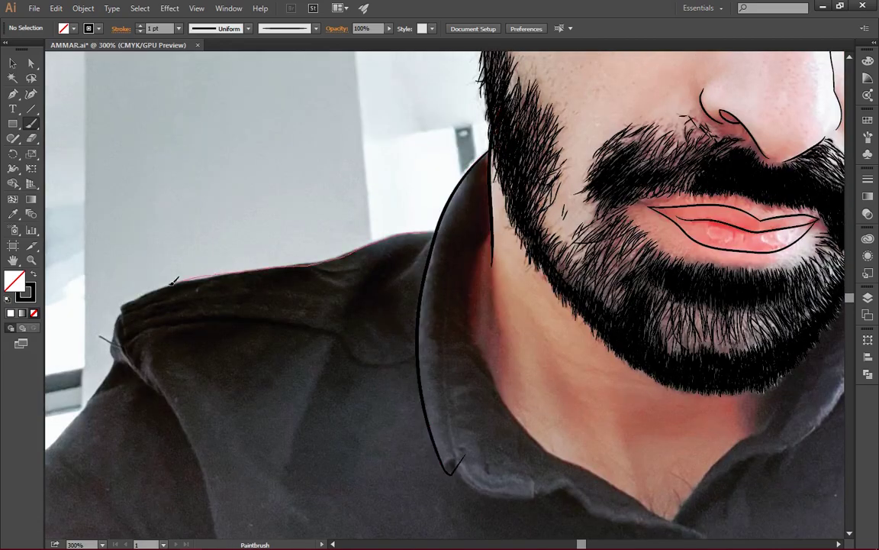
Trace the top of the left shoulder and the collar edge around the neck
left_click_drag(174, 281, 261, 330)
scroll(261, 330, "down", 5)
scroll(332, 458, "up", 2)
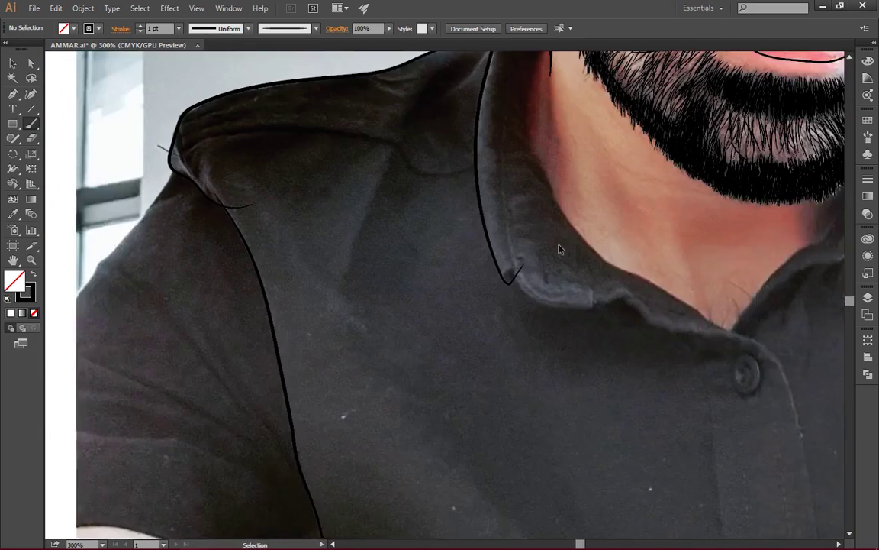
scroll(332, 458, "up", 2)
scroll(424, 259, "down", 2)
mouse_move(424, 258)
left_mouse_down()
mouse_move(500, 292)
mouse_move(538, 290)
left_mouse_up()
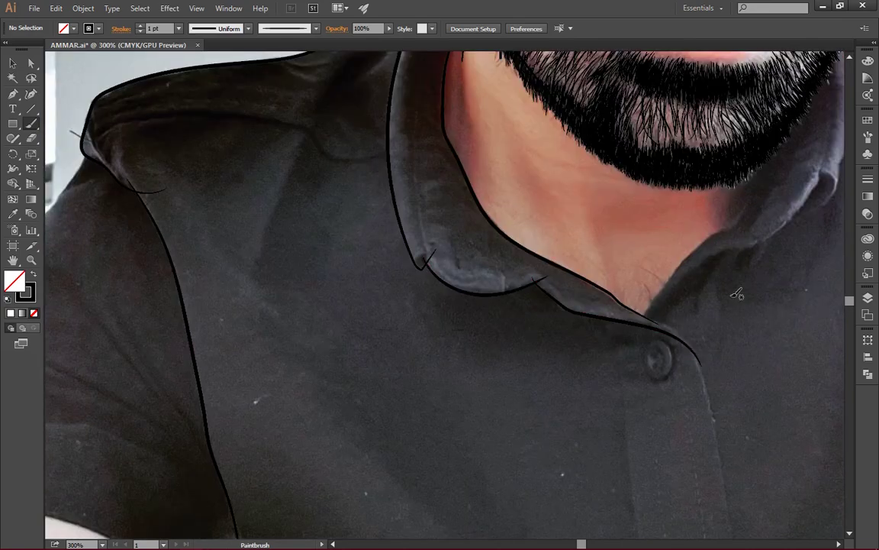
Draw the button placket lines and the top button
scroll(664, 291, "down", 3)
left_click_drag(683, 255, 739, 503)
left_click_drag(609, 233, 647, 515)
left_click_drag(672, 256, 672, 284)
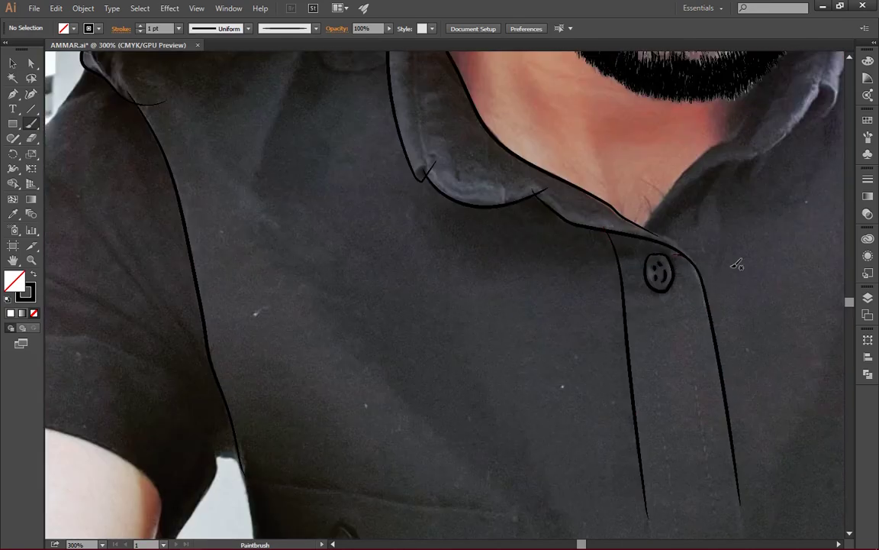
scroll(736, 264, "right", 2)
scroll(725, 251, "up", 2)
scroll(717, 229, "up", 1)
Outline the right and left collar edges
left_click_drag(713, 182, 719, 289)
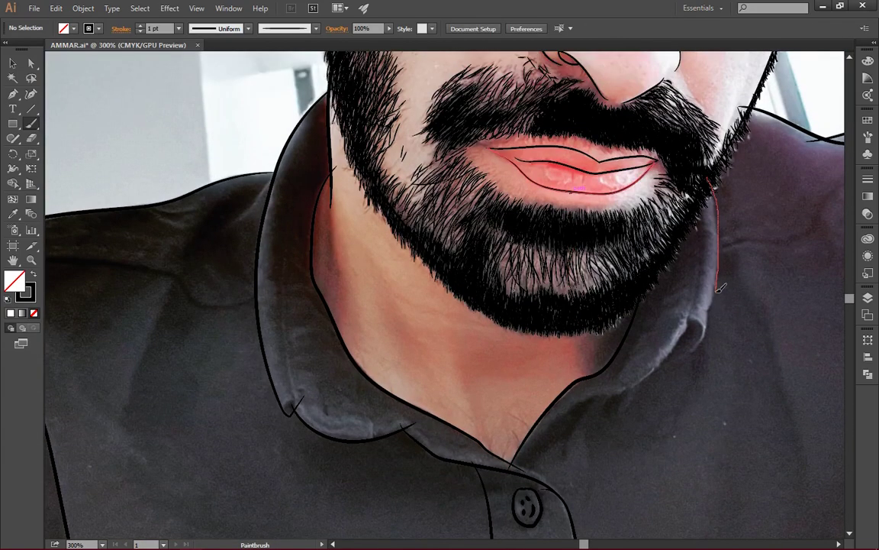
left_click_drag(513, 458, 510, 461)
scroll(458, 344, "right", 2)
left_click_drag(206, 187, 229, 390)
Draw the wavy drip line across the chest in several passes, plus one right-shoulder stroke
scroll(160, 328, "down", 2)
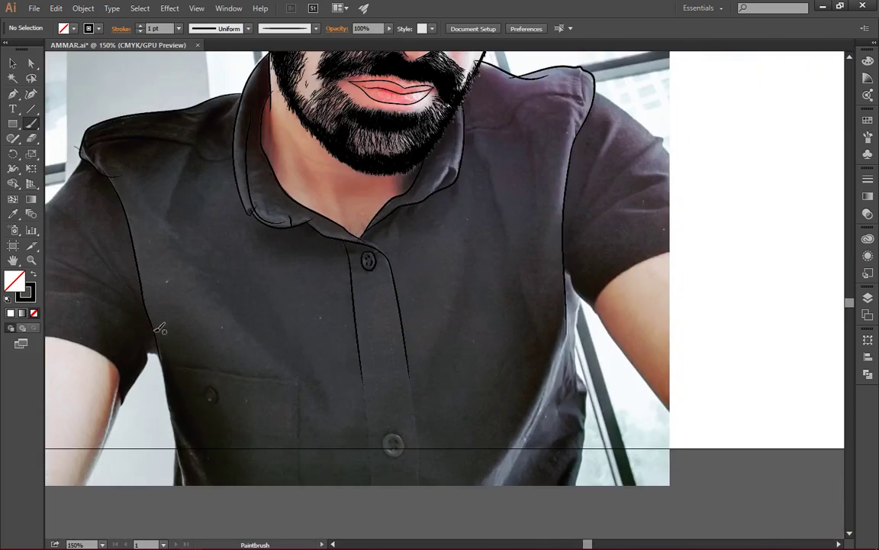
left_click_drag(182, 340, 338, 349)
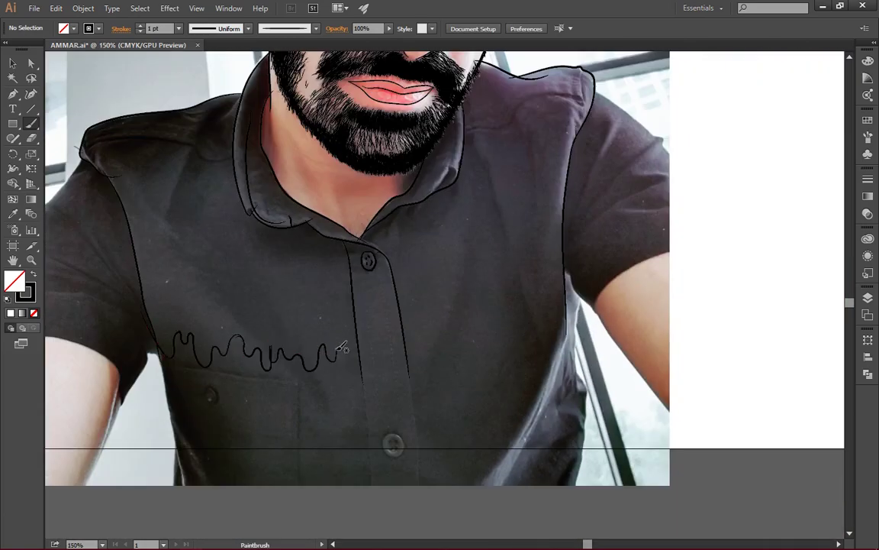
left_click_drag(391, 330, 427, 343)
mouse_move(336, 348)
left_mouse_down()
mouse_move(422, 369)
mouse_move(458, 336)
mouse_move(529, 338)
left_mouse_up()
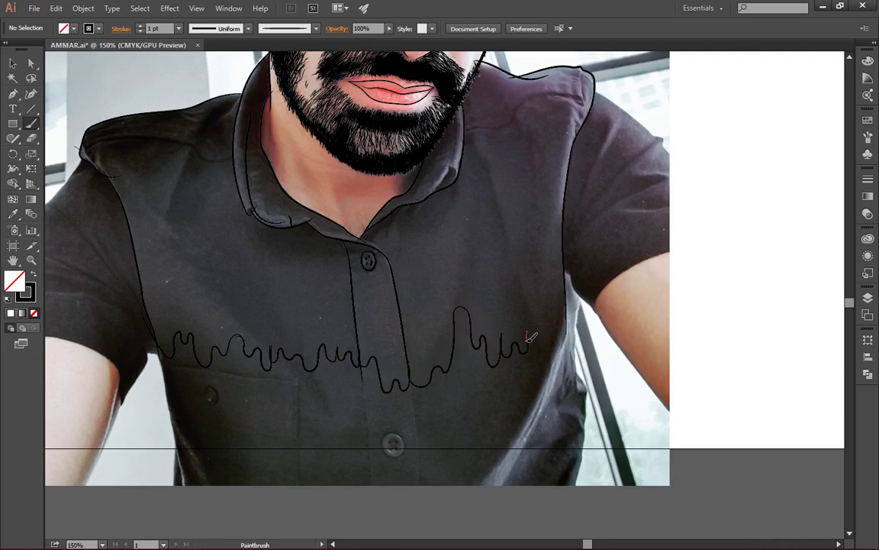
mouse_move(122, 153)
left_mouse_down()
mouse_move(156, 324)
mouse_move(174, 365)
left_mouse_up()
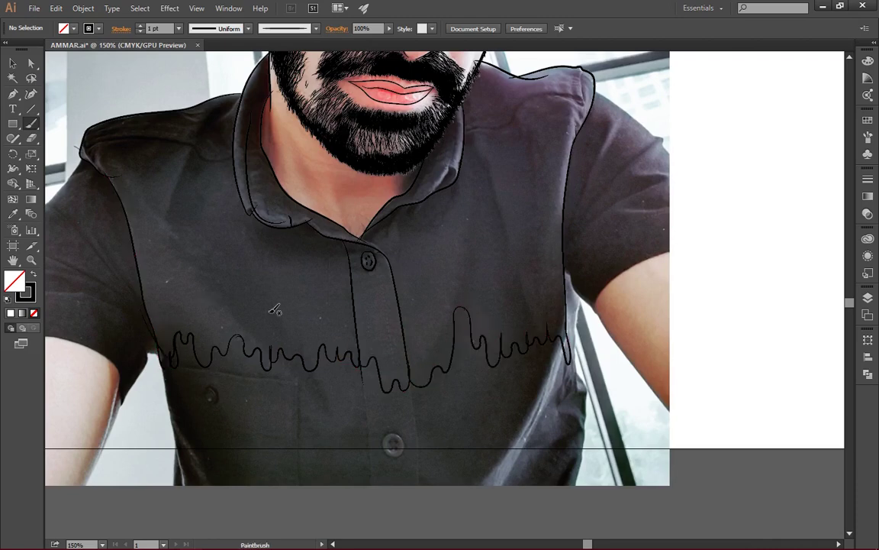
scroll(222, 168, "left", 3)
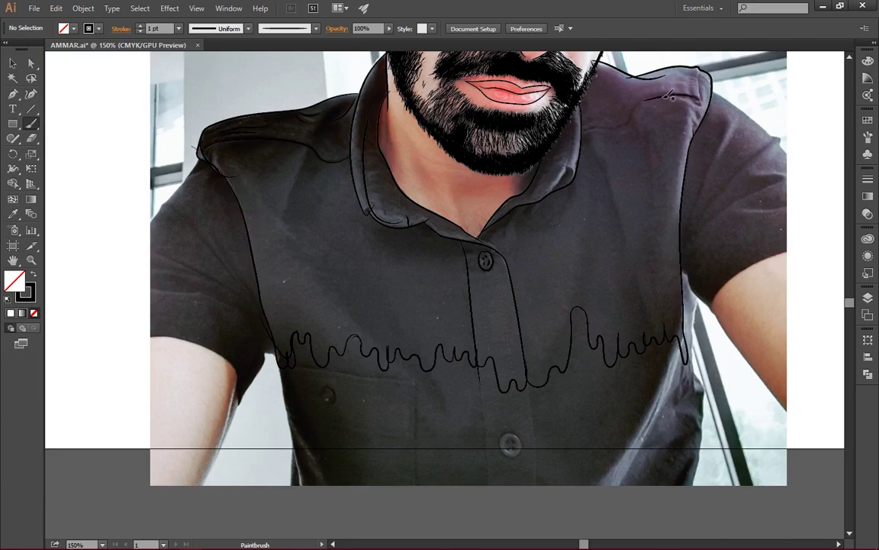
left_click_drag(571, 142, 700, 96)
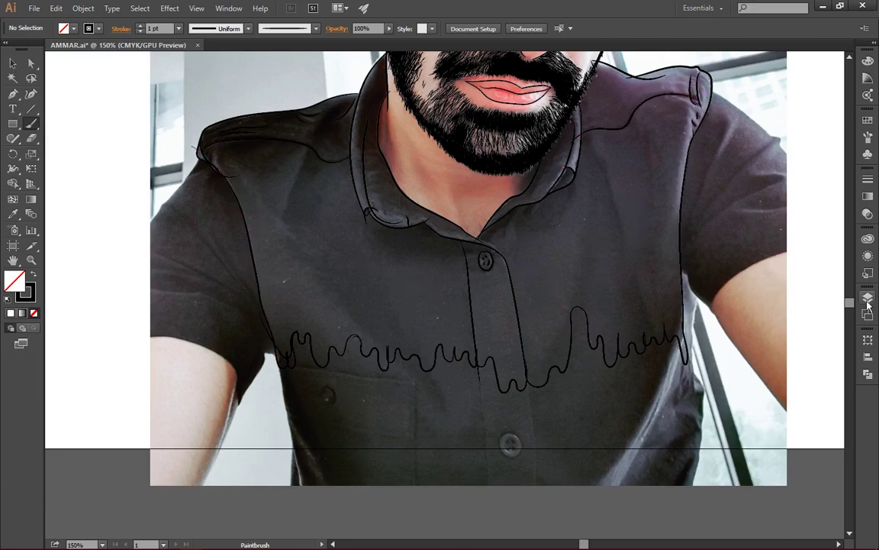
Select all the artwork to inspect the paths, then deselect
key("ctrl+1")
key("F7")
key("v")
key("ctrl+a")
key("ctrl+shift+a")
key("shift+ctrl+F9")
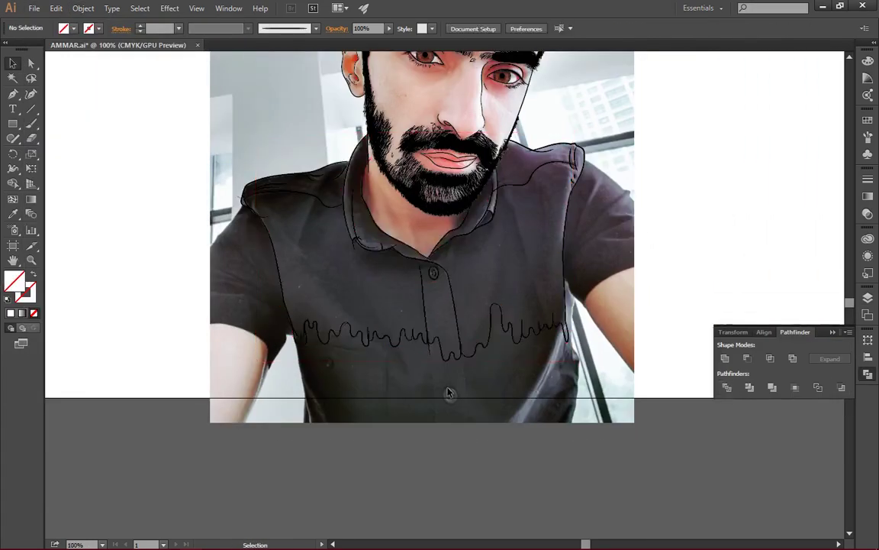
scroll(251, 333, "up", 4)
scroll(533, 275, "right", 5)
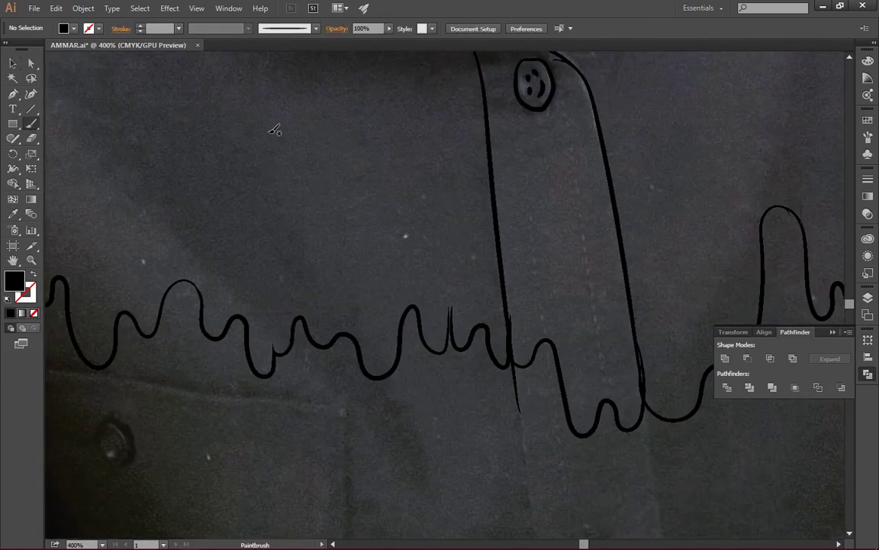
key("ctrl+a")
key("ctrl+shift+a")
scroll(460, 378, "down", 2)
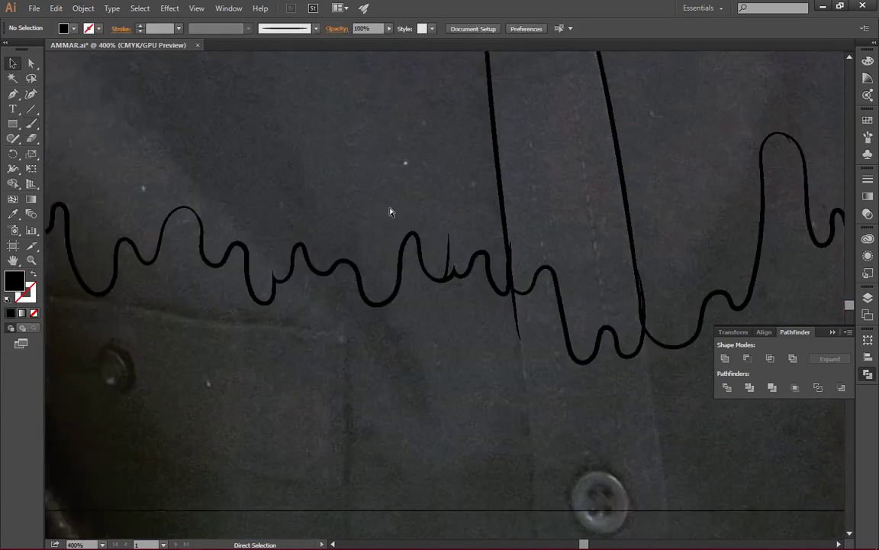
scroll(373, 255, "right", 2)
scroll(521, 271, "right", 3)
scroll(521, 271, "right", 3)
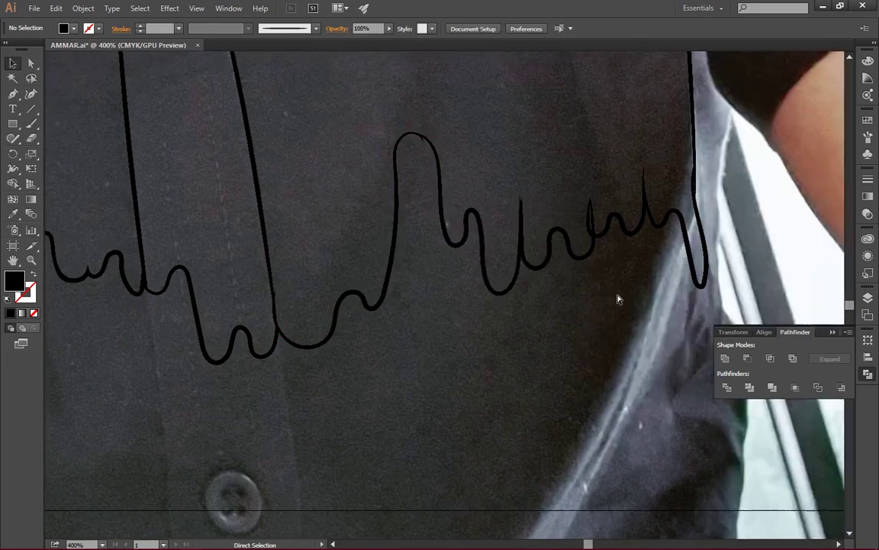
scroll(618, 299, "right", 1)
Select all and open the Object menu, then dismiss it and deselect
key("ctrl+a")
left_click(83, 8)
left_click(123, 151)
key("ctrl+shift+a")
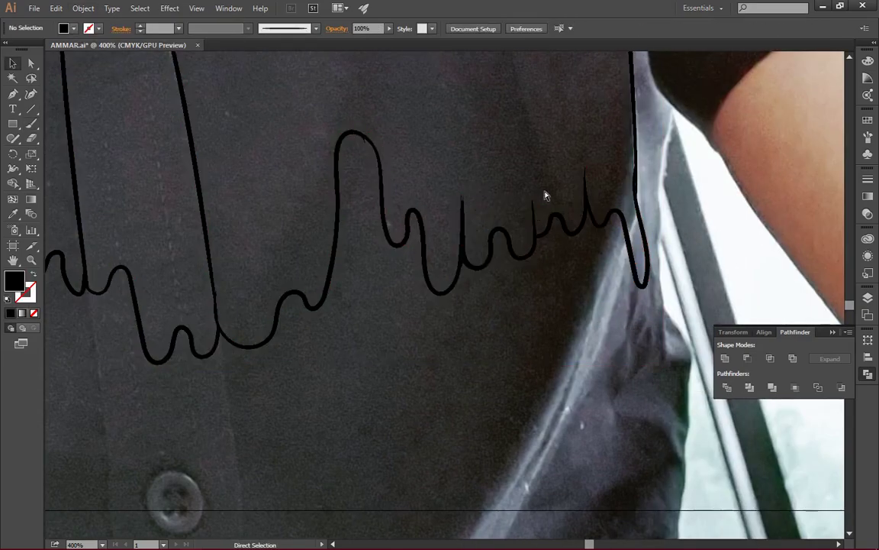
scroll(546, 193, "up", 5)
scroll(671, 152, "up", 5)
Select the right shoulder path and its short top segment for editing
key("a")
left_click(687, 309)
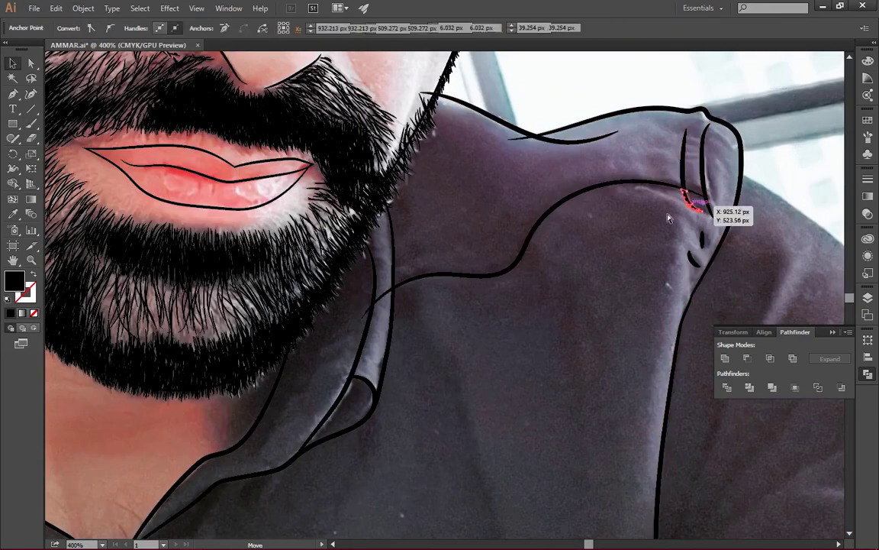
scroll(534, 229, "left", 2)
scroll(496, 152, "right", 1)
key("v")
left_click(462, 95)
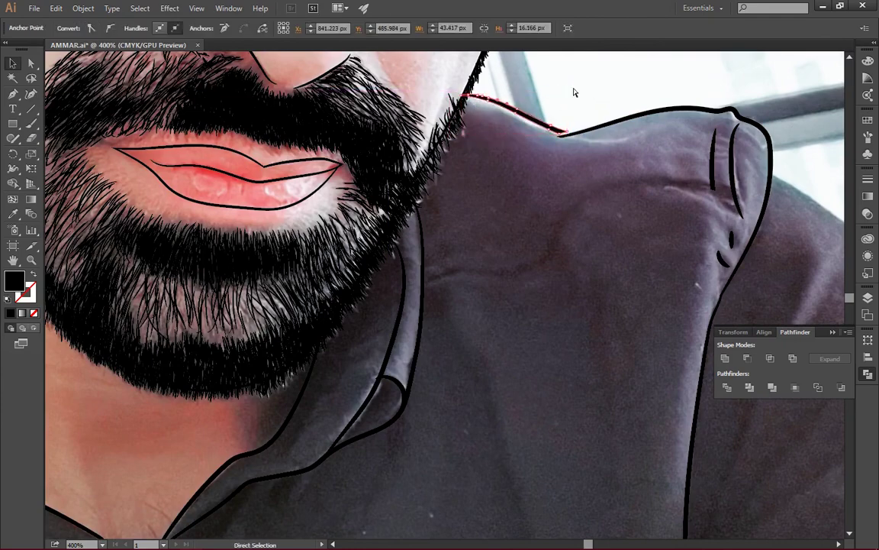
Paint a short vertical stroke and a wavy stroke along the top shoulder, with no fill
key("b")
left_click_drag(516, 195, 519, 229)
key("shift+x")
left_click_drag(651, 139, 461, 114)
scroll(467, 207, "down", 2)
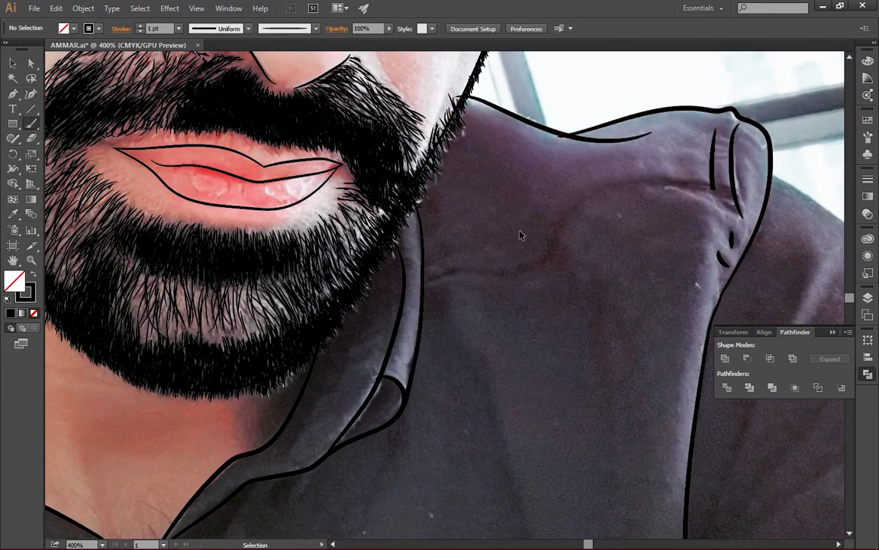
scroll(396, 252, "left", 3)
scroll(329, 295, "down", 3)
scroll(229, 302, "down", 2)
Select the collar path with the Direct Selection tool
key("a")
left_click(137, 303)
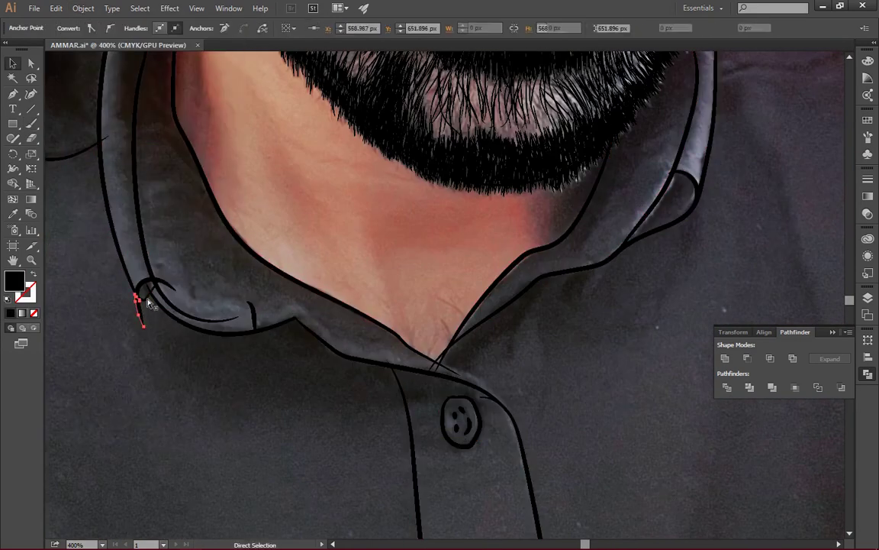
scroll(284, 245, "up", 3)
scroll(285, 245, "left", 5)
Select all artwork and apply Object > Expand Appearance, then fit the artboard in view
key("ctrl+a")
left_click(83, 8)
left_click(121, 151)
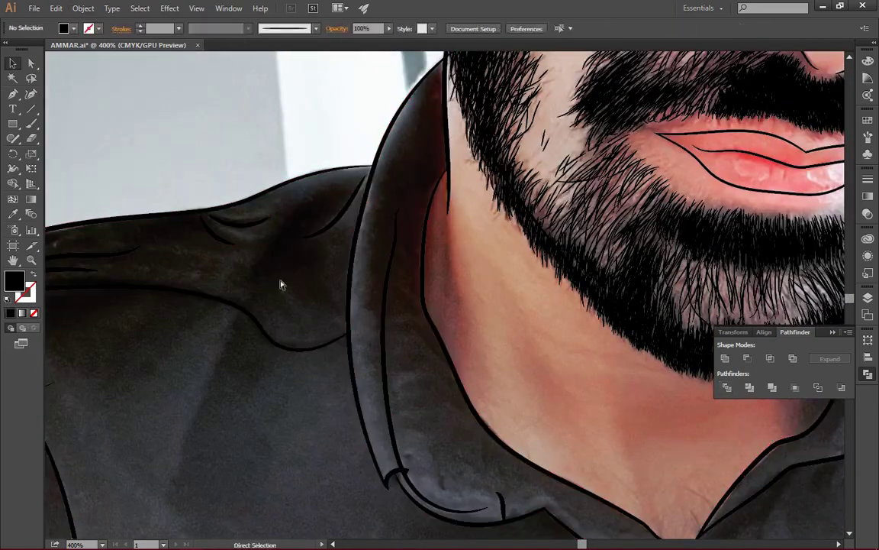
scroll(434, 251, "up", 3)
scroll(689, 290, "down", 5)
key("ctrl+0")
key("F7")
Set a 0.5 pt stroke with no fill and brush a thin stroke below the beard
key("ctrl+equal")
key("ctrl+equal")
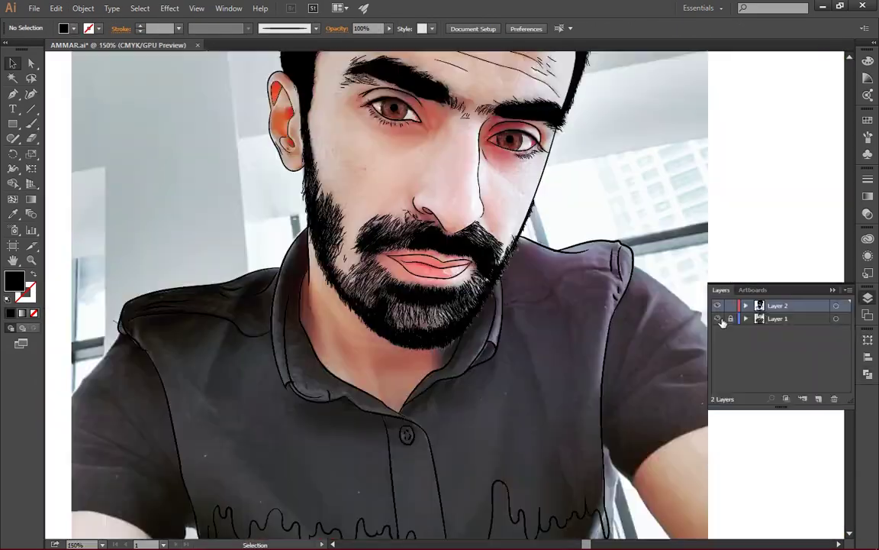
key("ctrl+equal")
key("b")
left_click(178, 28)
left_click(189, 55)
key("ctrl+minus")
left_click_drag(493, 273, 500, 302)
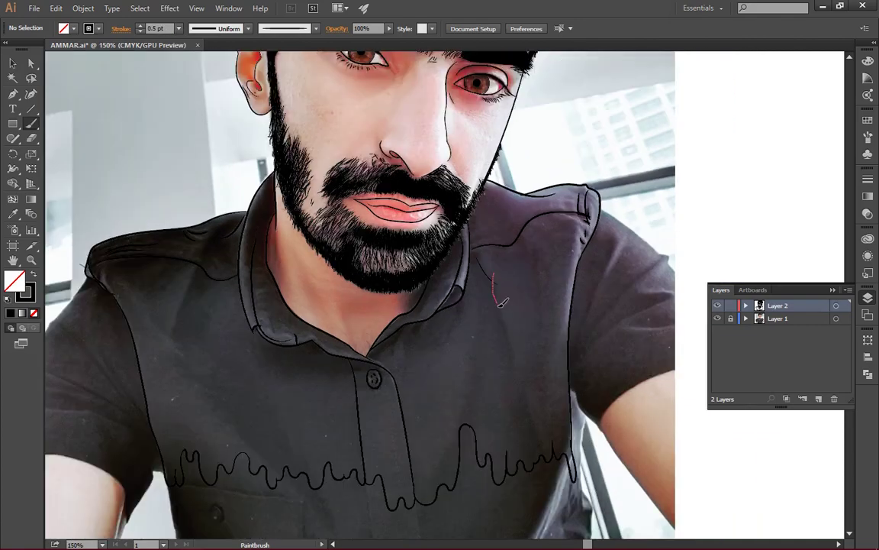
Draw a fine shadow shape on the neck with the Pencil
key("ctrl+equal")
key("ctrl+equal")
key("ctrl+equal")
key("n")
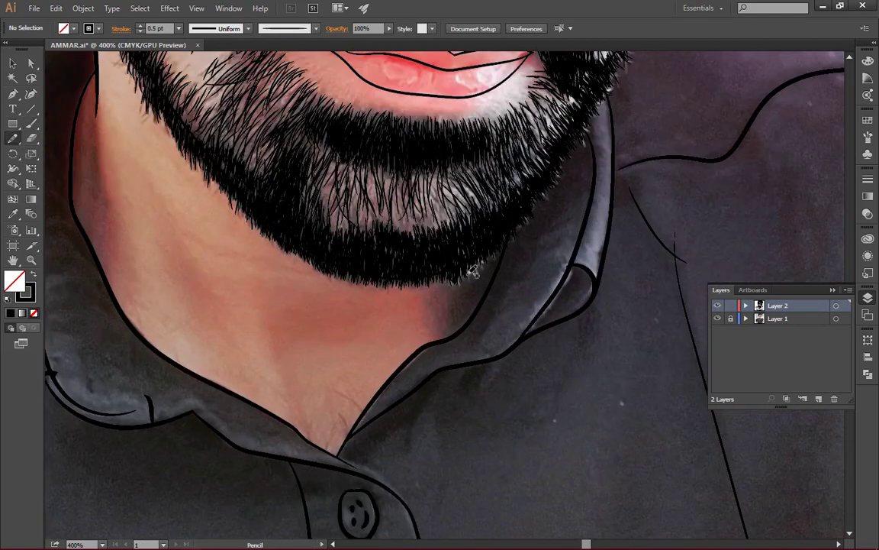
left_click_drag(453, 321, 451, 330)
scroll(284, 310, "down", 1)
key("b")
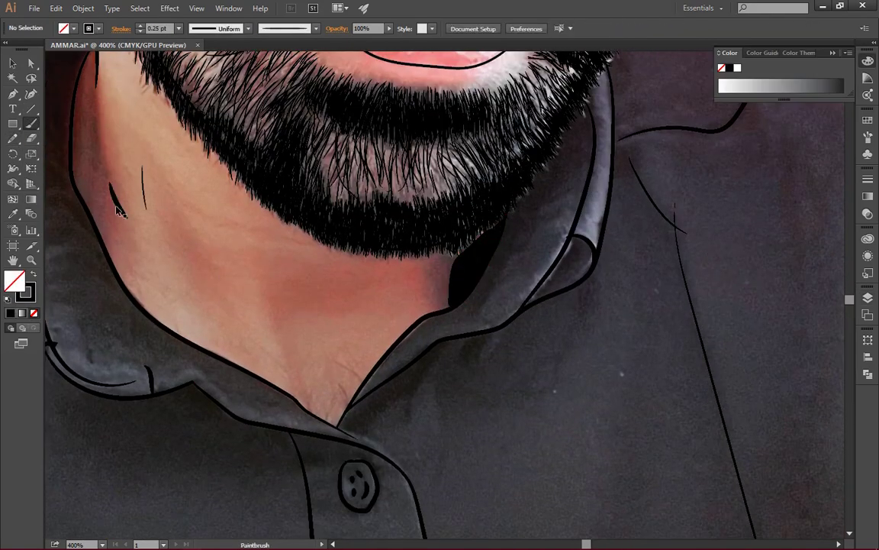
Hide the photo layer to check, show it again, and undo the stray lower-eyelash strokes
left_click(868, 298)
key("ctrl+0")
left_click(718, 318)
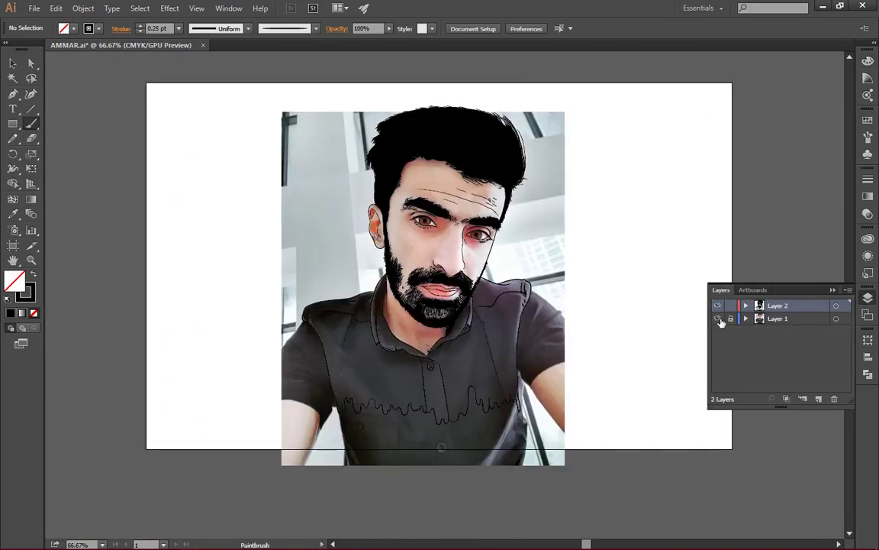
key("ctrl+equal")
key("ctrl+equal")
key("ctrl+equal")
key("ctrl+z")
key("ctrl+z")
key("ctrl+z")
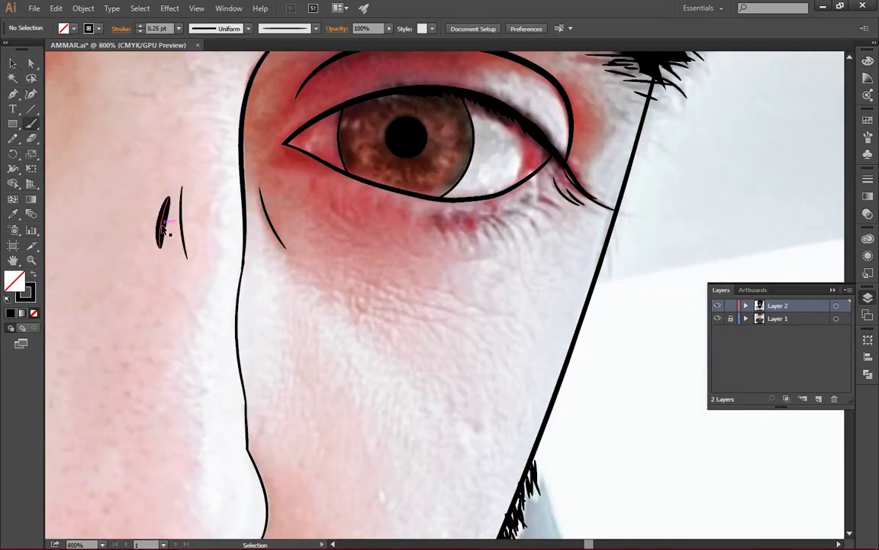
Review the line art at full-artboard and face close-up views
key("ctrl+0")
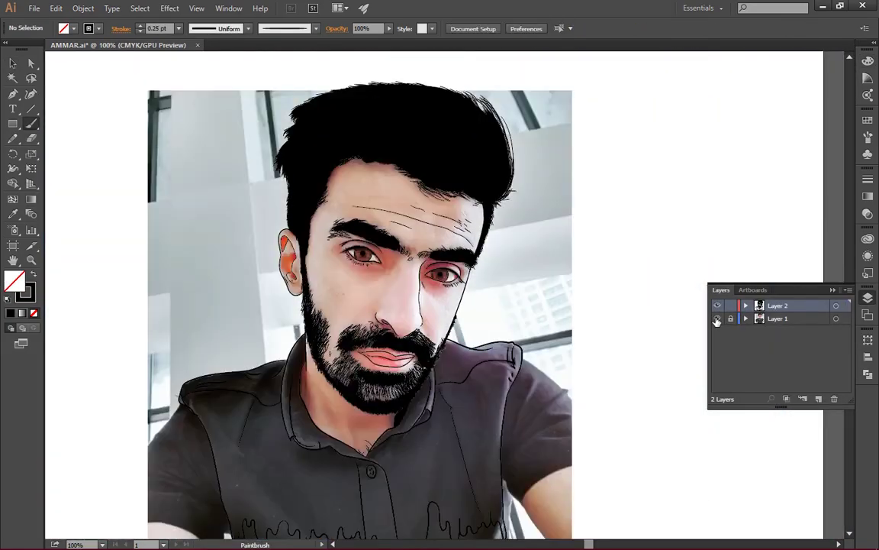
key("ctrl+equal")
key("ctrl+equal")
key("ctrl+equal")
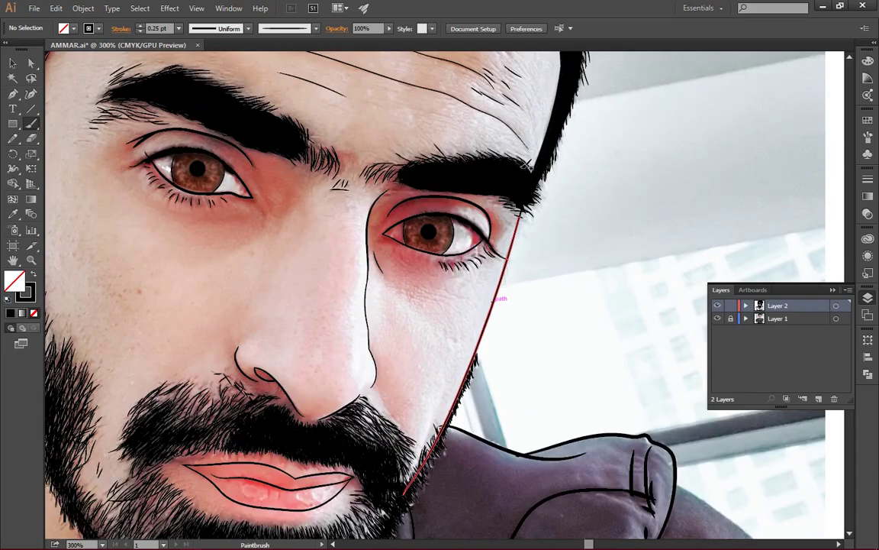
key("ctrl+0")
key("ctrl+equal")
key("ctrl+equal")
key("ctrl+equal")
scroll(353, 286, "down", 5)
scroll(352, 286, "down", 5)
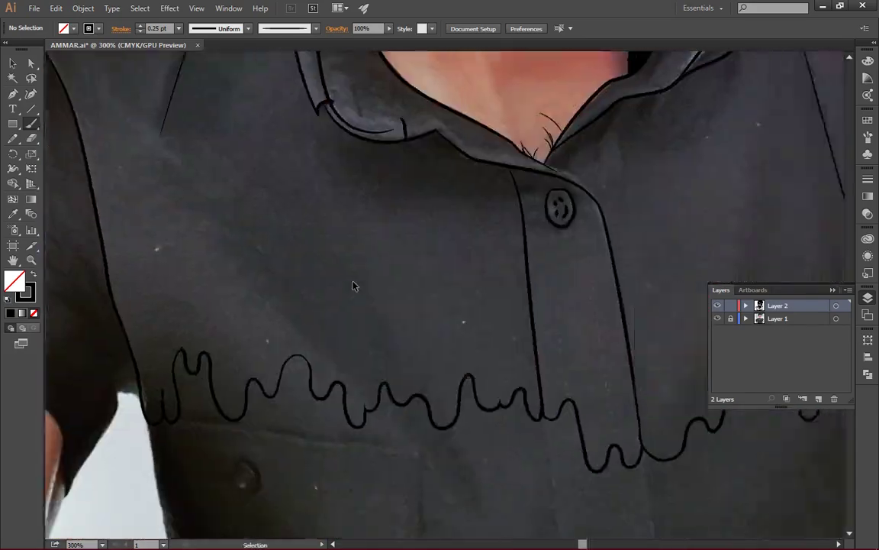
key("ctrl+0")
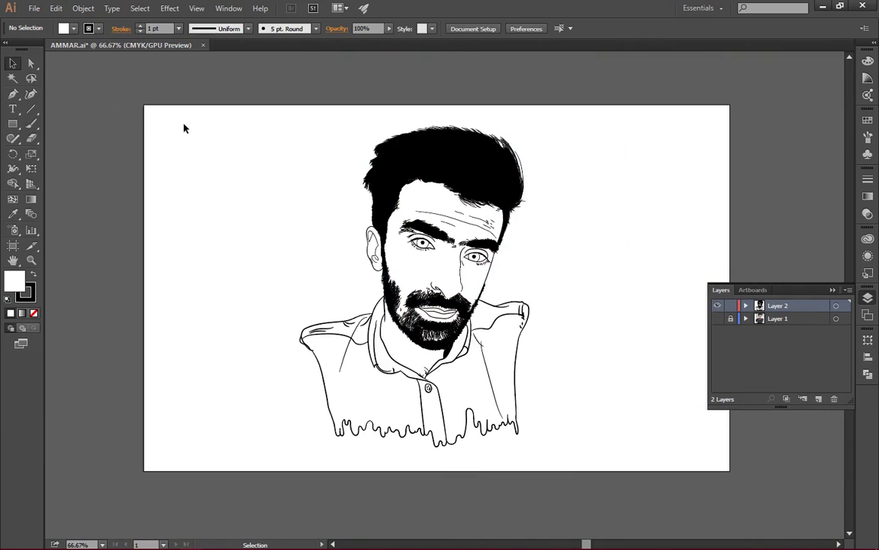
Expand the appearance of all portrait line art and Pathfinder-trim it into flat shapes
mouse_move(239, 117)
left_mouse_down()
mouse_move(571, 336)
mouse_move(637, 471)
left_mouse_up()
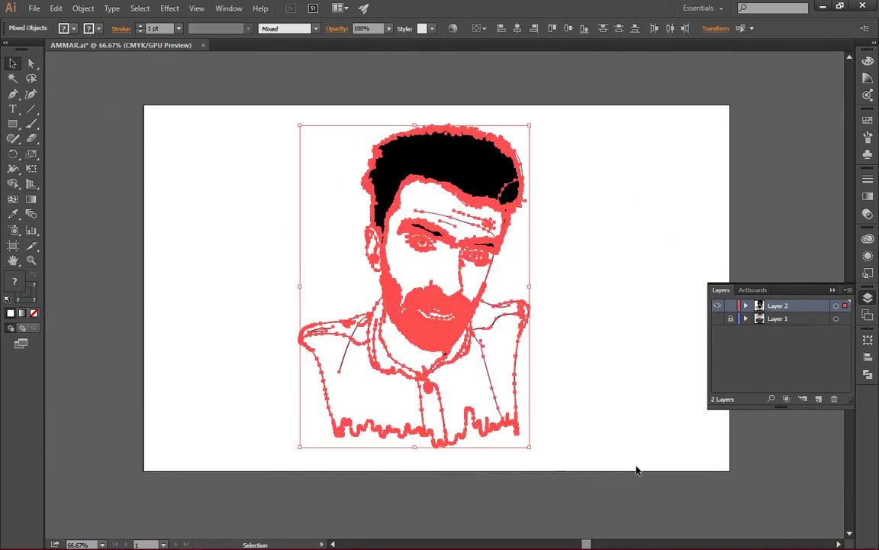
left_click(84, 8)
left_click(158, 155)
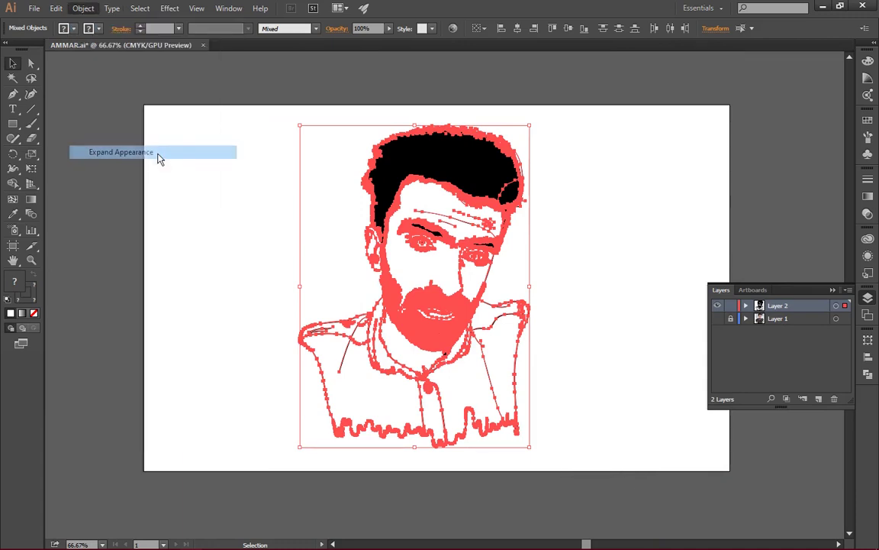
left_click(868, 374)
left_click(772, 387)
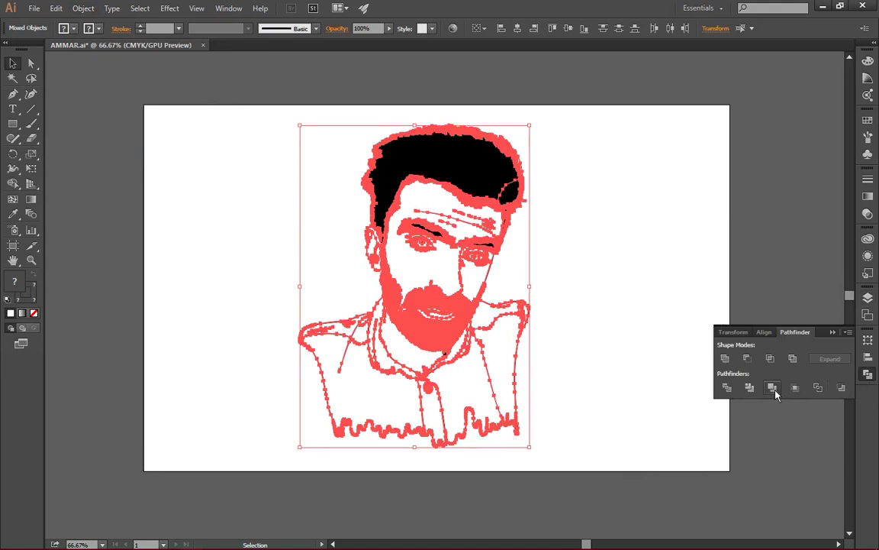
Deselect the art and duplicate Layer 2 as Layer 2 copy
left_click(706, 302)
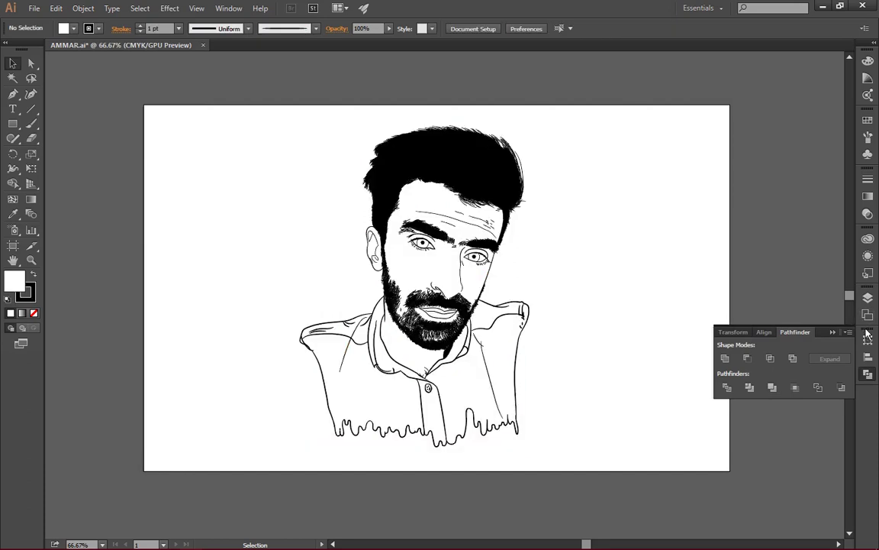
left_click(868, 298)
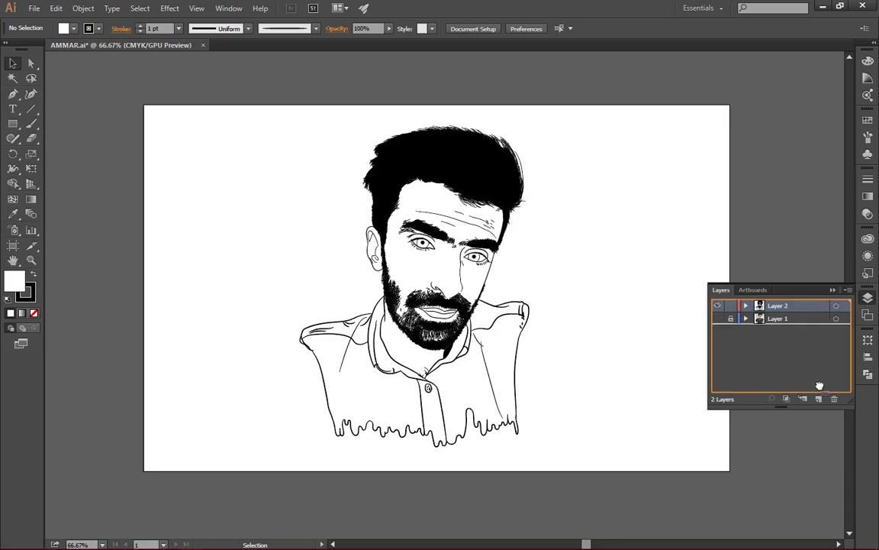
left_click_drag(819, 385, 818, 398)
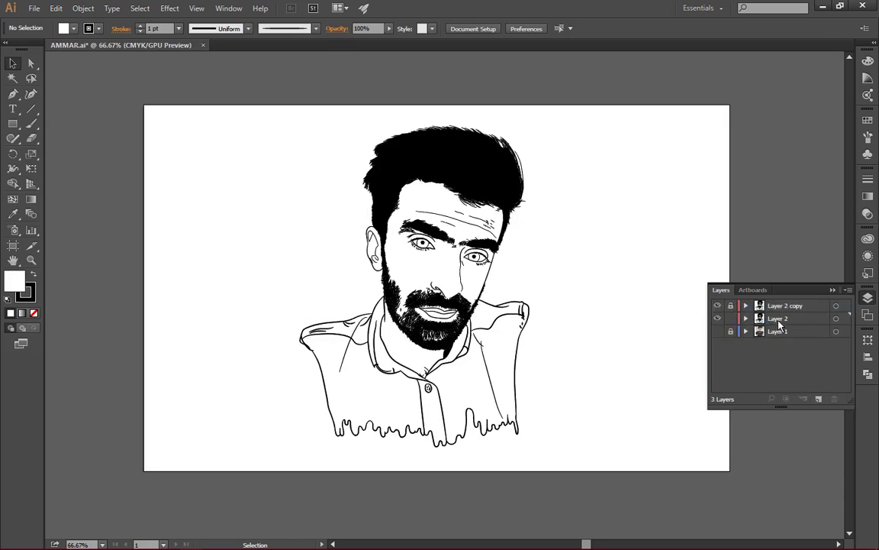
left_click(832, 289)
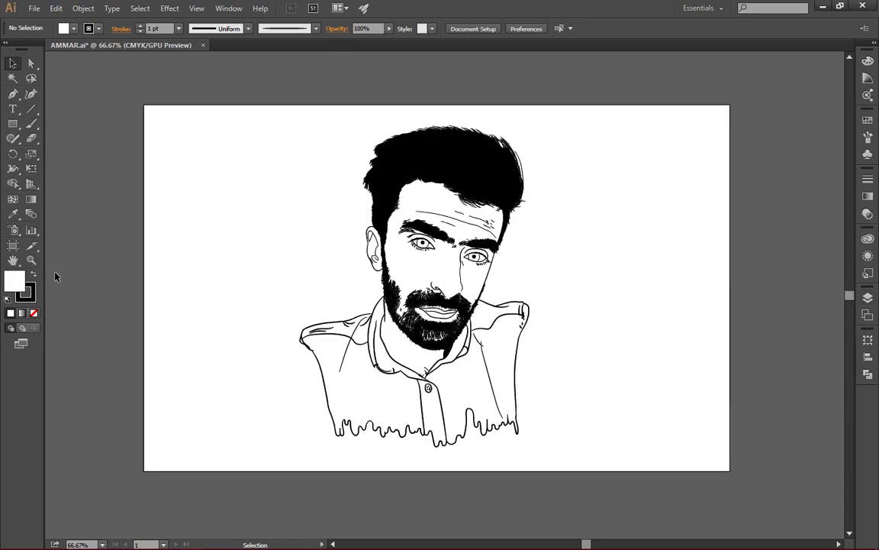
left_click(12, 123)
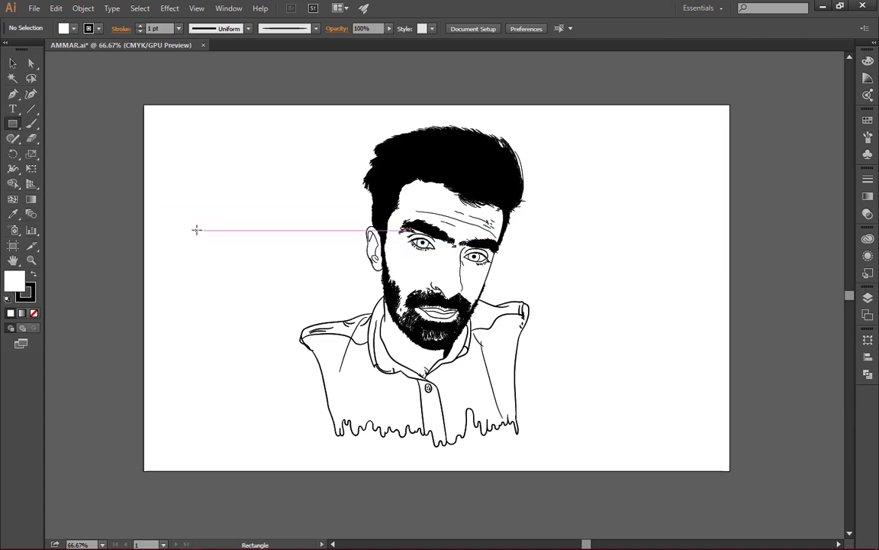
Draw a small rectangle with no stroke and show the reference photo layer
left_click_drag(195, 227, 280, 328)
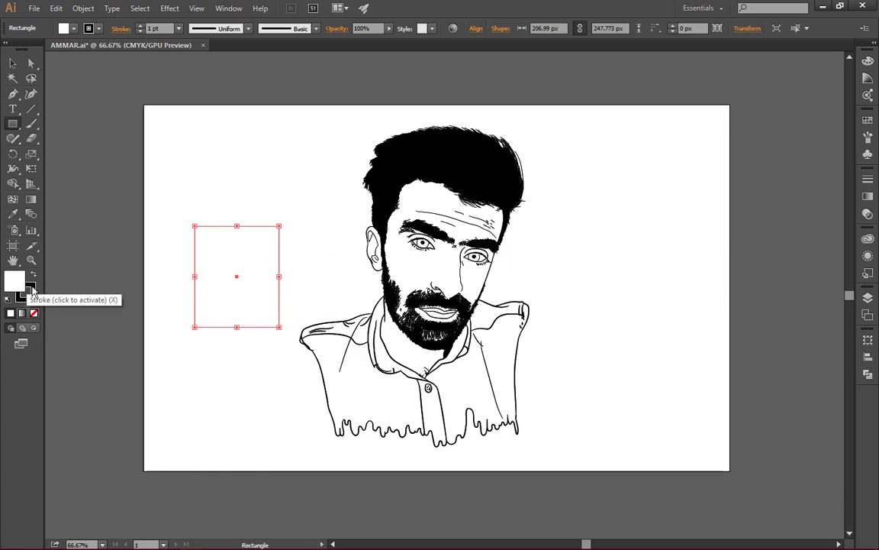
left_click(31, 290)
left_click(33, 313)
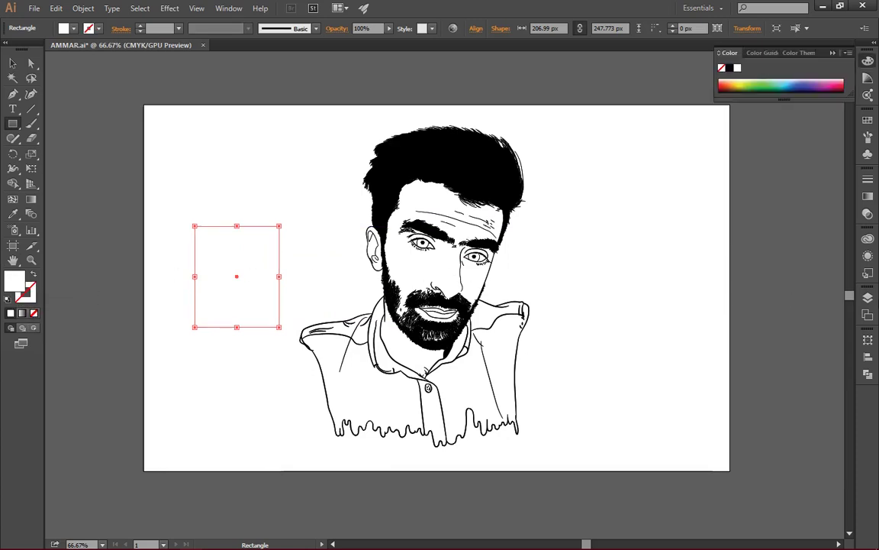
left_click(868, 297)
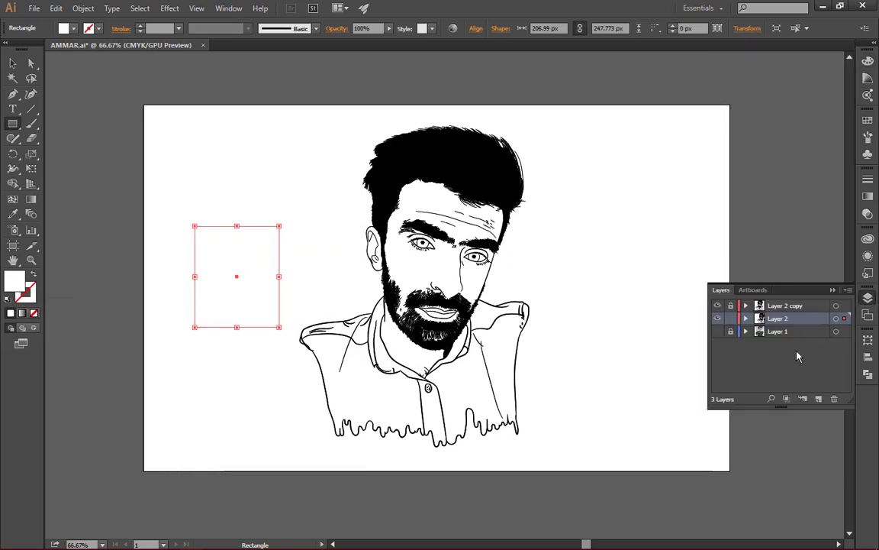
left_click(717, 332)
left_click(868, 297)
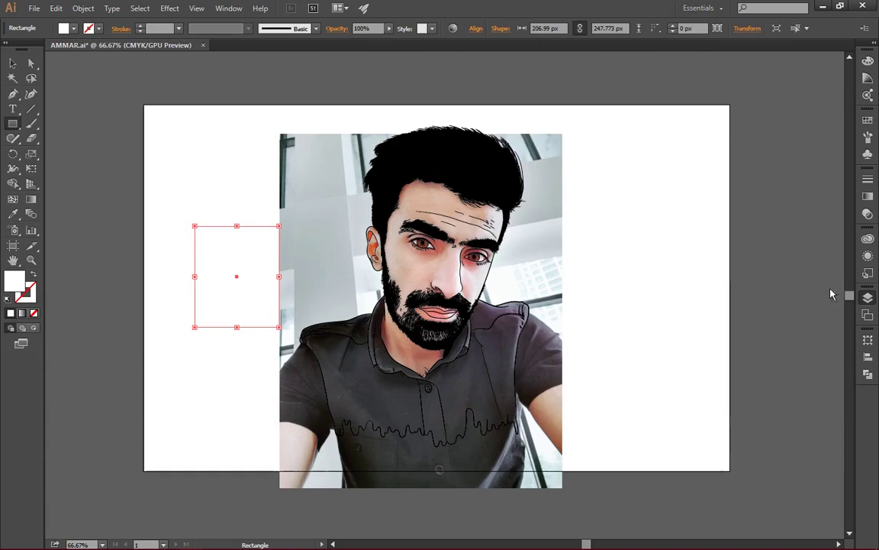
Fill the rectangle with a beige skin tone sampled from the face and enlarge it over the portrait
left_click(13, 214)
left_click(441, 263)
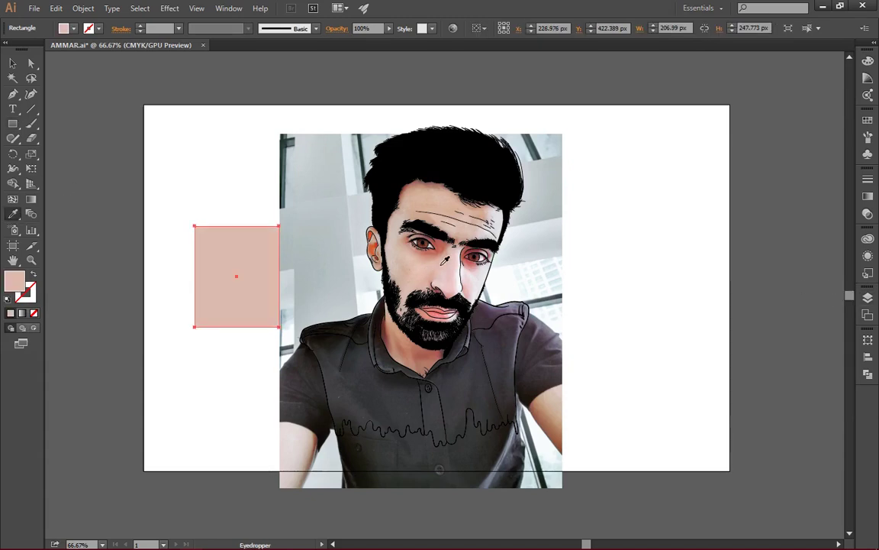
left_click(456, 260)
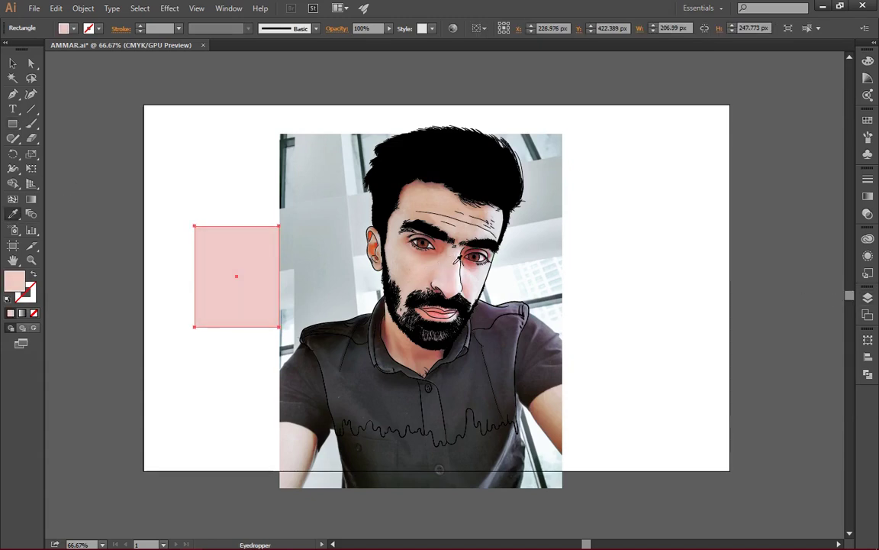
left_click(392, 238)
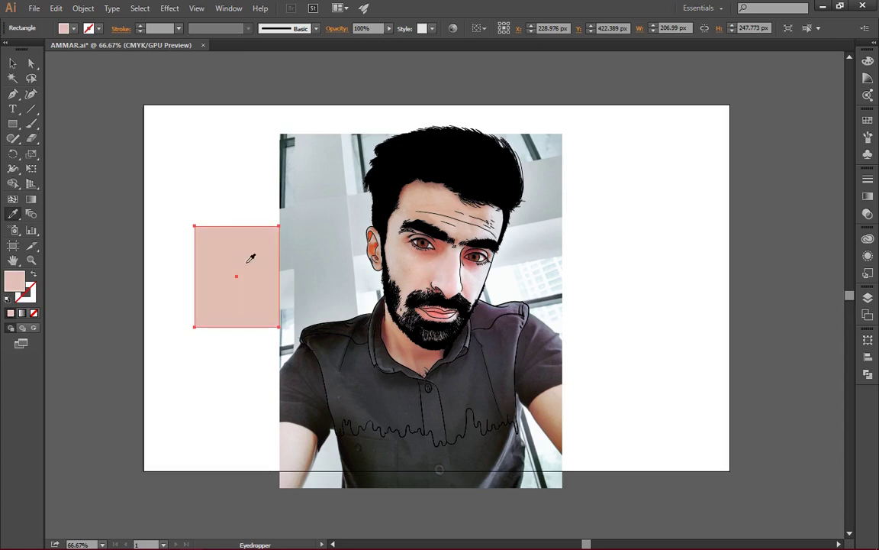
key("v")
left_click_drag(237, 280, 263, 153)
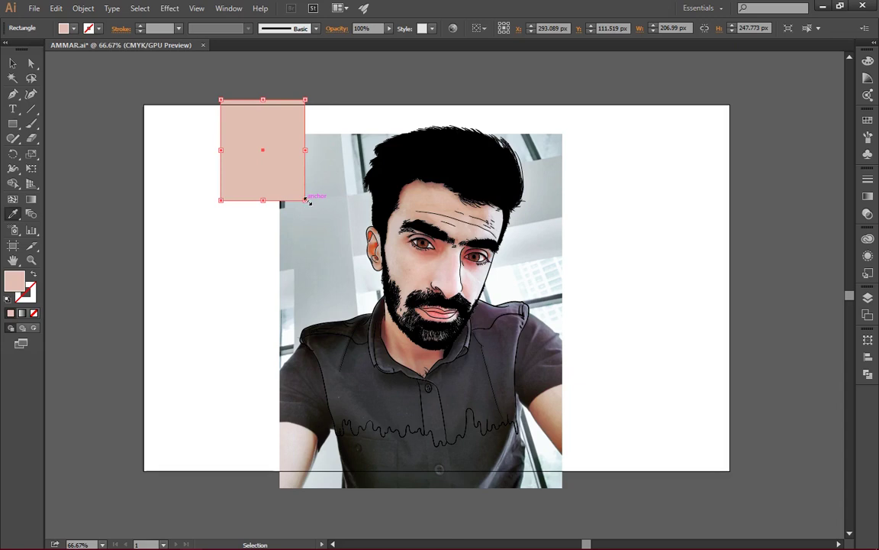
left_click_drag(306, 201, 664, 493)
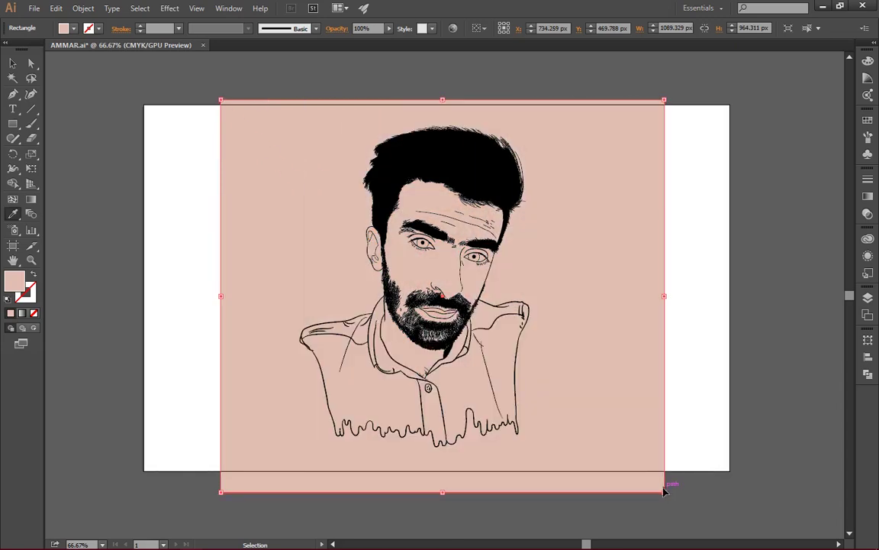
Lock the reference photo layer and send the skin rectangle to the back
key("i")
left_click(12, 63)
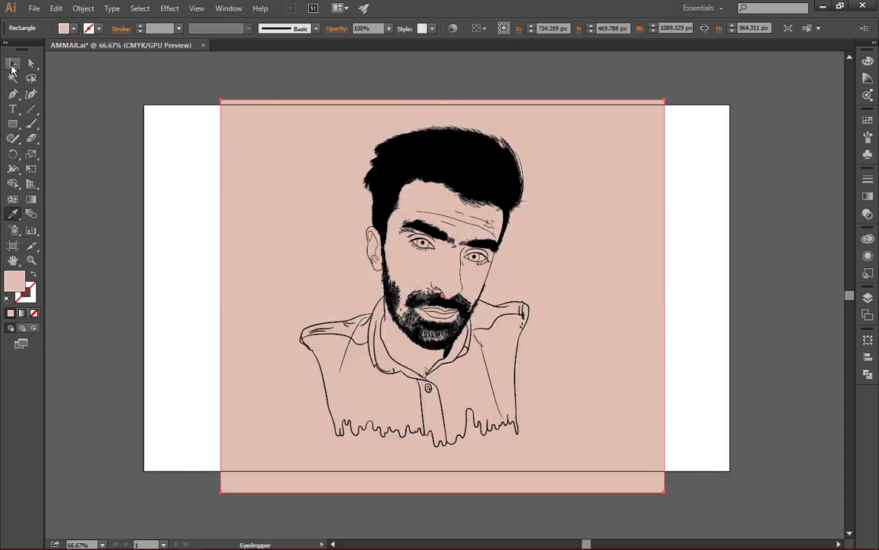
right_click(590, 268)
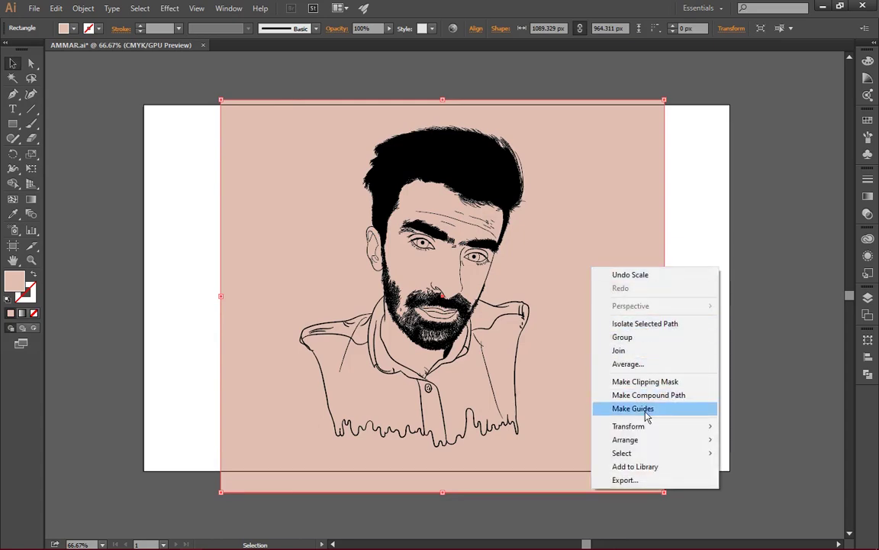
left_click(870, 298)
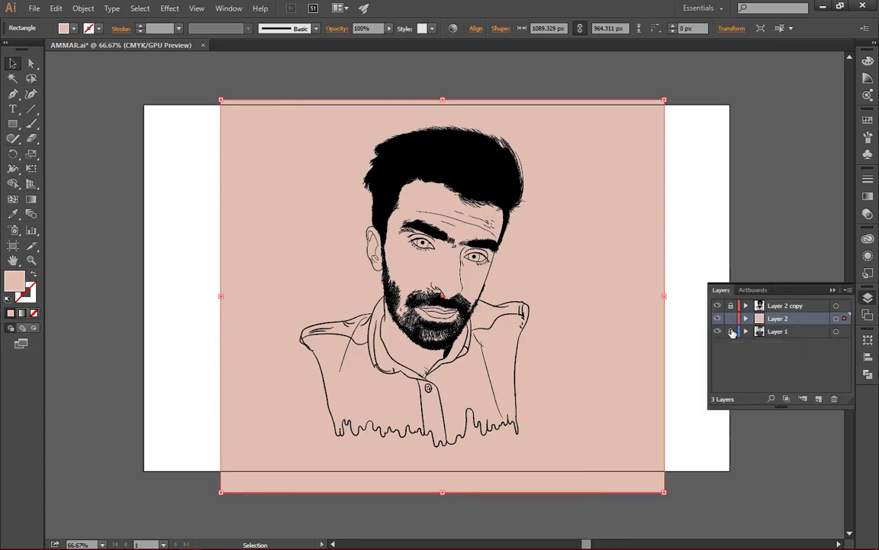
left_click(731, 331)
left_click(832, 290)
right_click(603, 313)
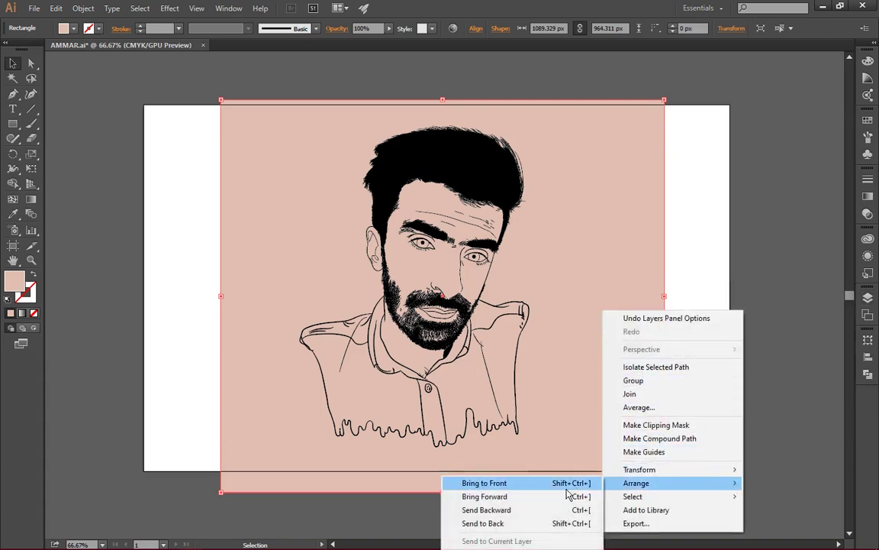
left_click(498, 524)
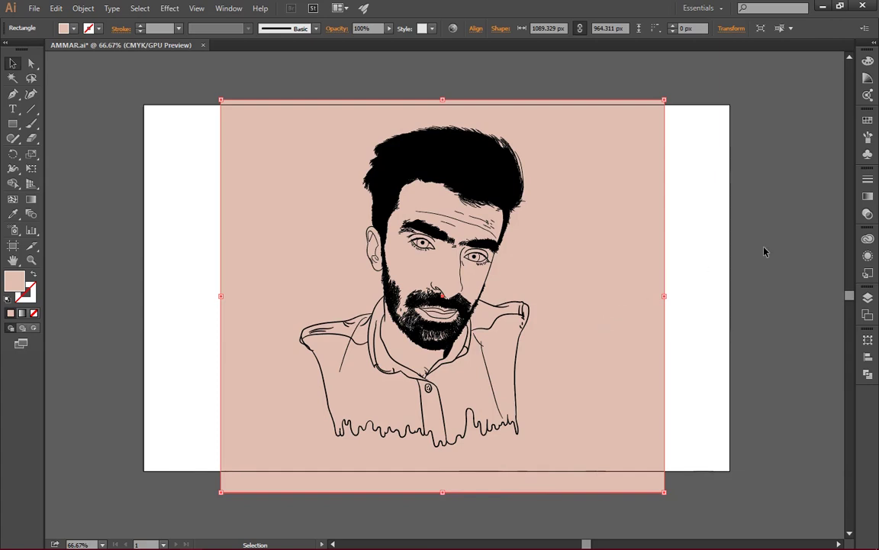
Select the portrait together with the skin rectangle and merge them with Pathfinder
left_click(704, 239)
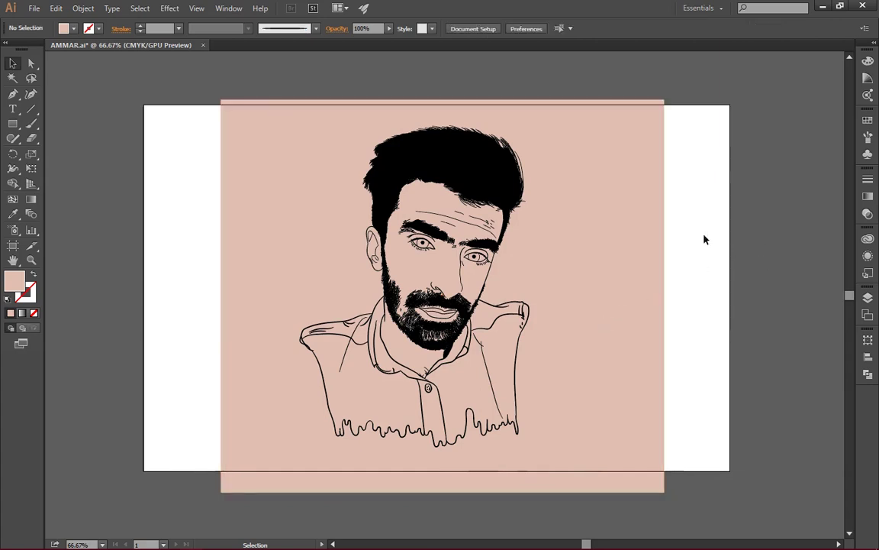
mouse_move(147, 65)
left_mouse_down()
mouse_move(754, 512)
mouse_move(748, 508)
left_mouse_up()
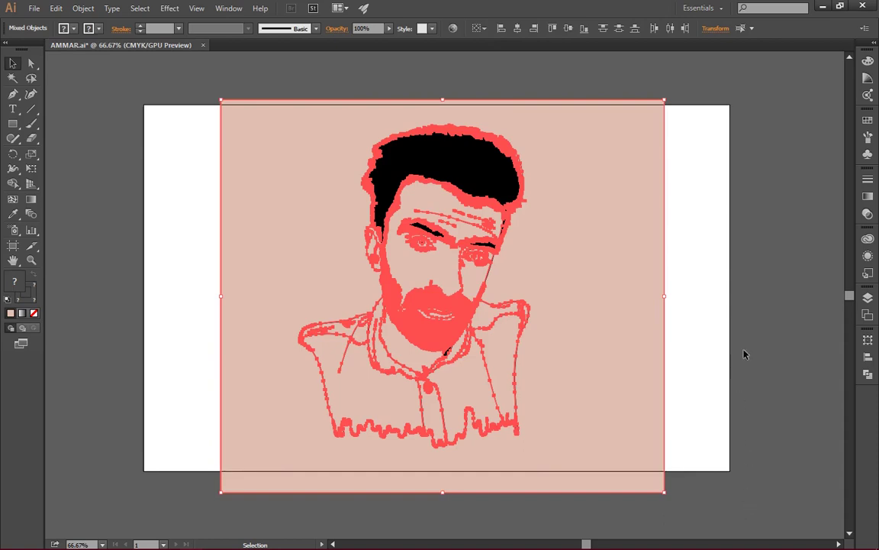
left_click(868, 300)
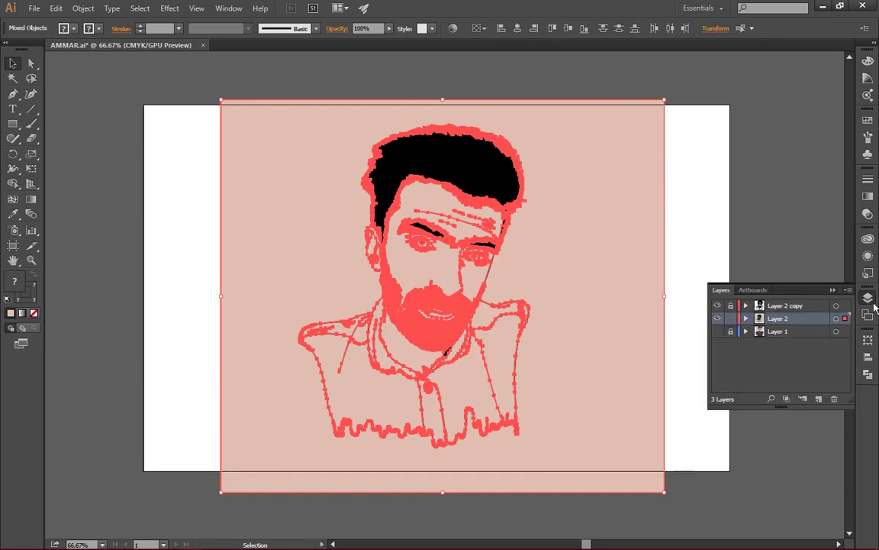
left_click(868, 299)
left_click(868, 374)
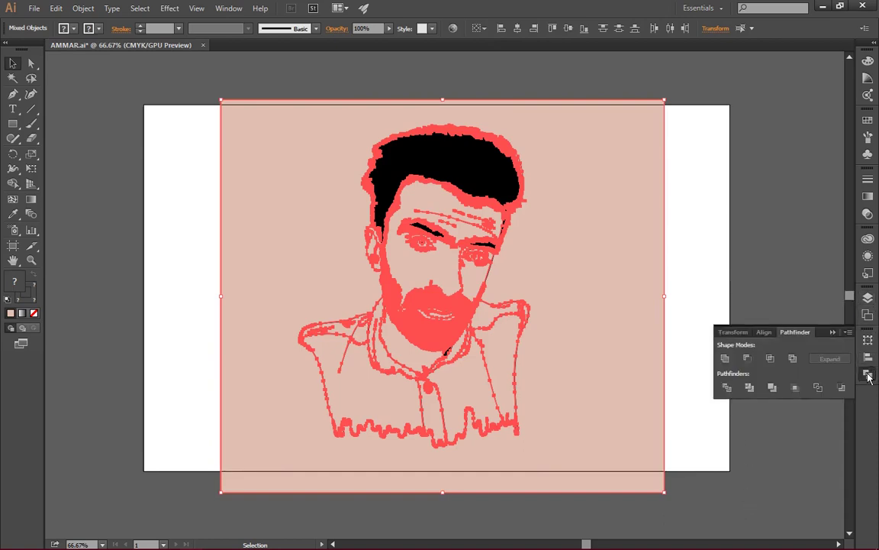
left_click(772, 388)
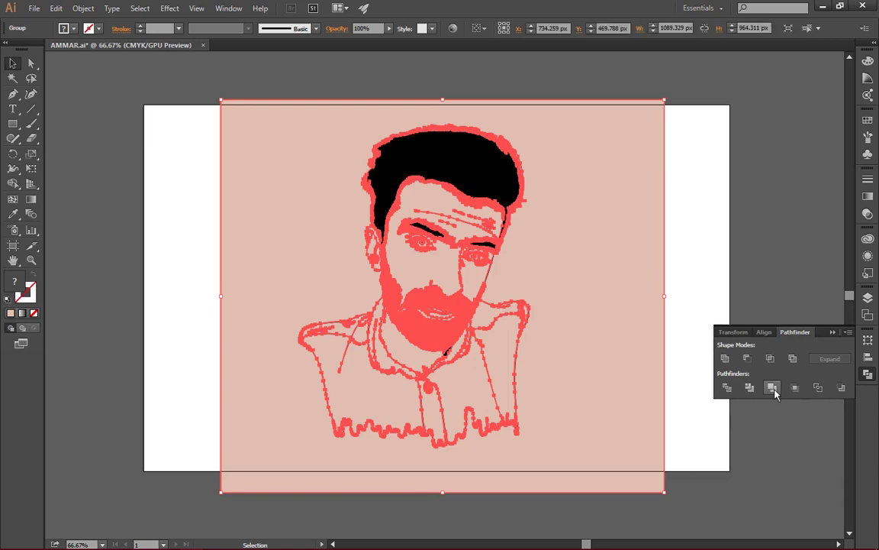
Isolate the merged group and delete the skin fill outside the figure
right_click(594, 264)
left_click(620, 319)
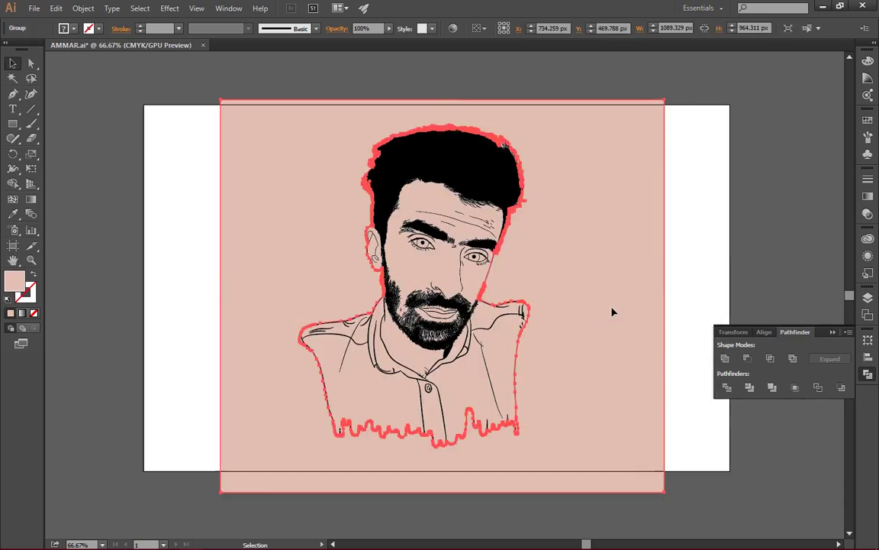
key("Delete")
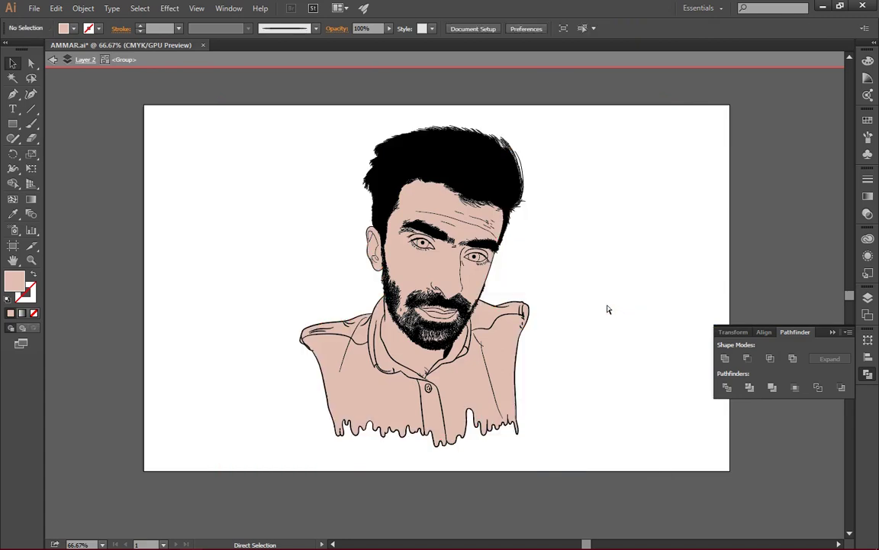
key("v")
Expand the merged group in the Layers panel and drag down the lock column to lock its paths
left_click(832, 331)
left_click(868, 297)
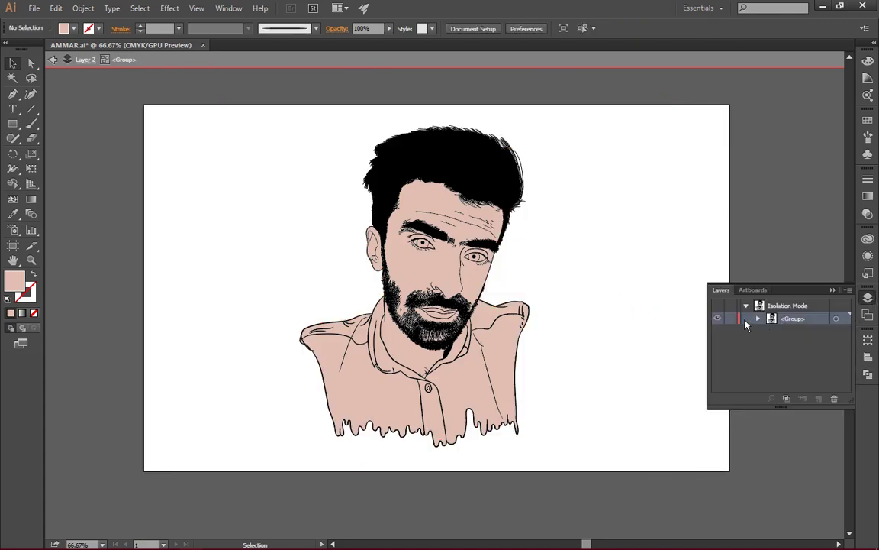
left_click(758, 319)
scroll(766, 355, "down", 3)
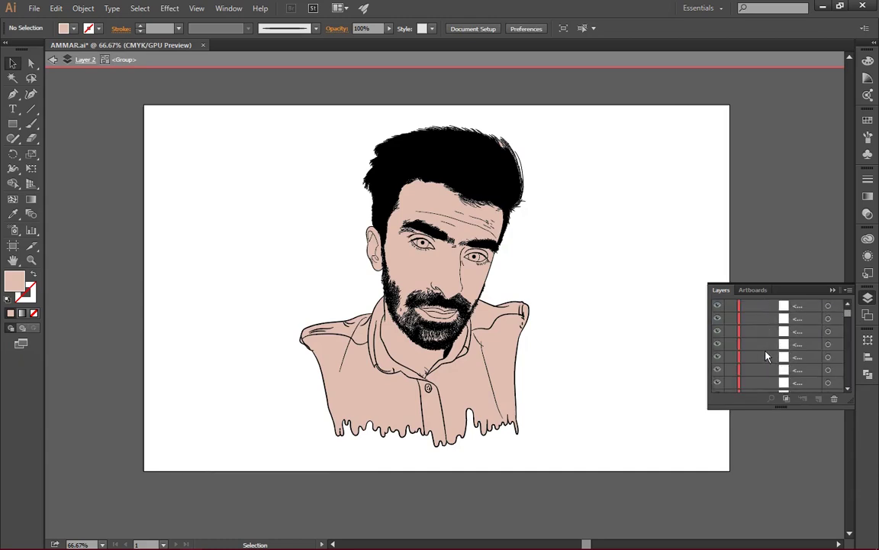
scroll(765, 356, "down", 2)
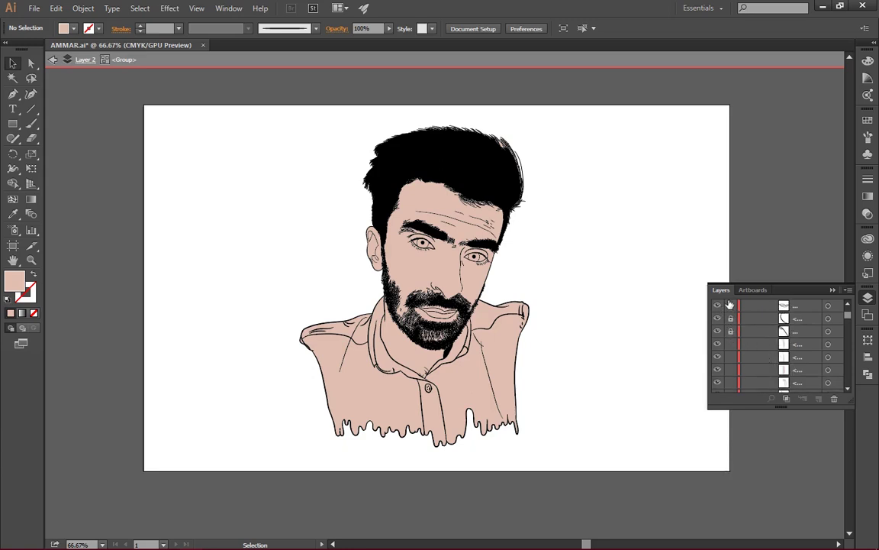
mouse_move(729, 304)
left_mouse_down()
mouse_move(728, 295)
mouse_move(739, 313)
mouse_move(733, 297)
left_mouse_up()
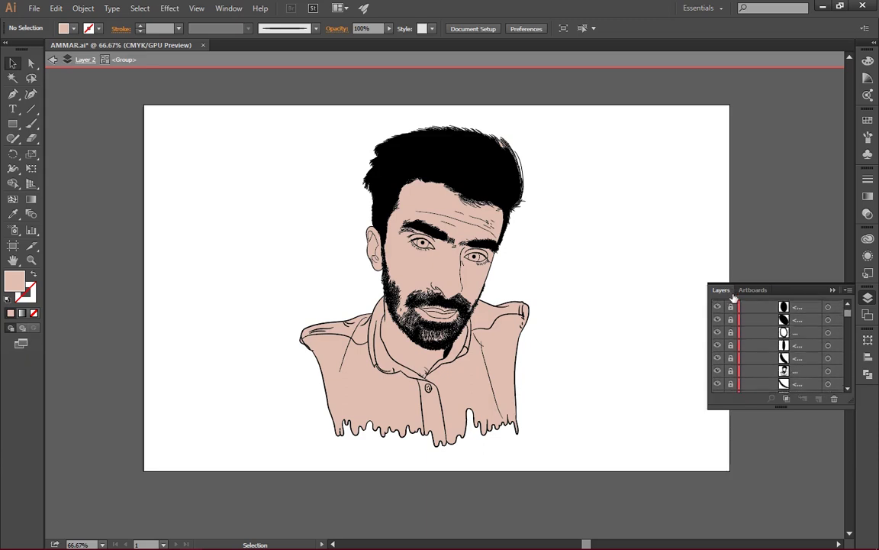
left_click_drag(733, 297, 732, 319)
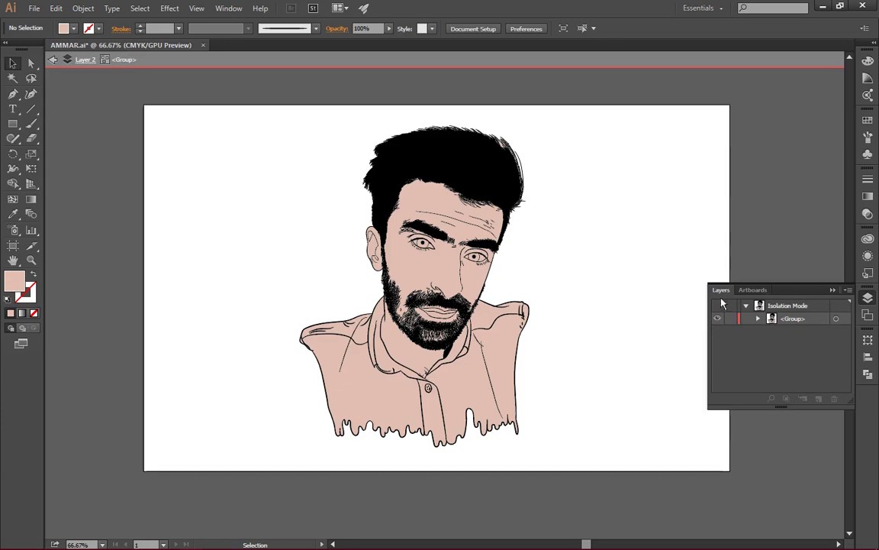
Zoom in and clean up stray points near the right eyebrow and temple
left_click(831, 290)
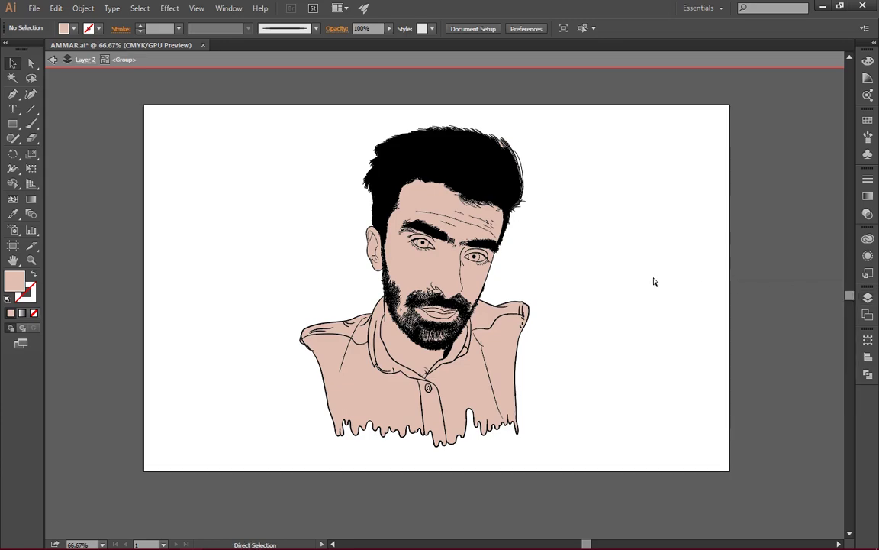
key("ctrl+plus")
key("ctrl+plus")
key("ctrl+plus")
scroll(726, 309, "right", 2)
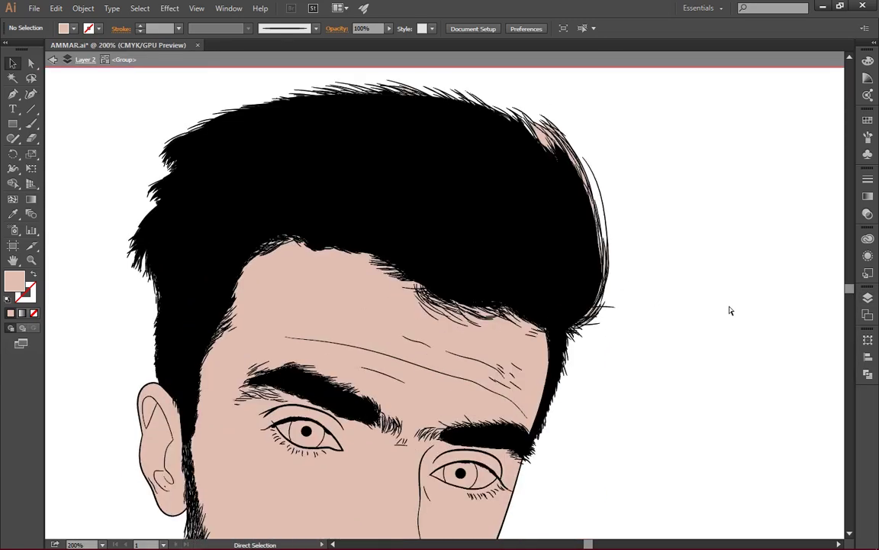
mouse_move(558, 451)
left_mouse_down()
mouse_move(537, 432)
mouse_move(567, 429)
left_mouse_up()
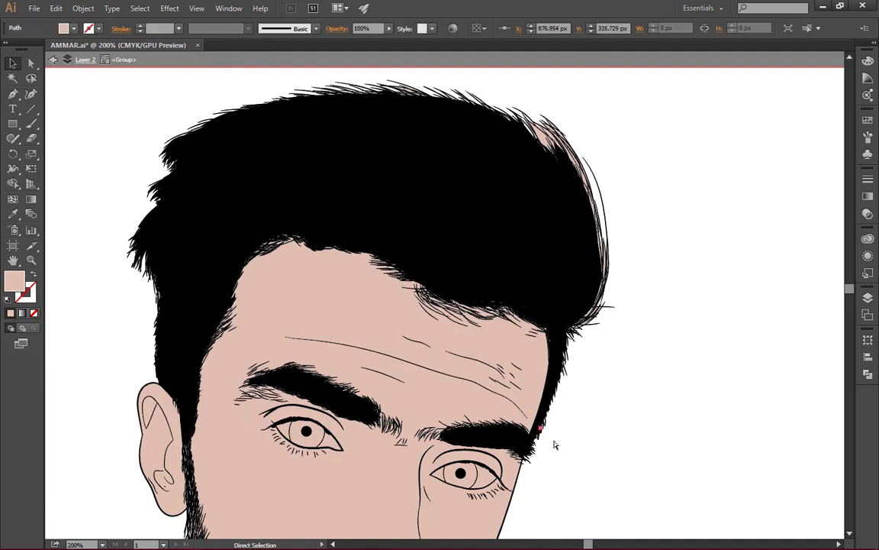
mouse_move(557, 438)
left_mouse_down()
mouse_move(539, 412)
mouse_move(583, 390)
mouse_move(558, 347)
left_mouse_up()
left_click_drag(579, 404, 559, 377)
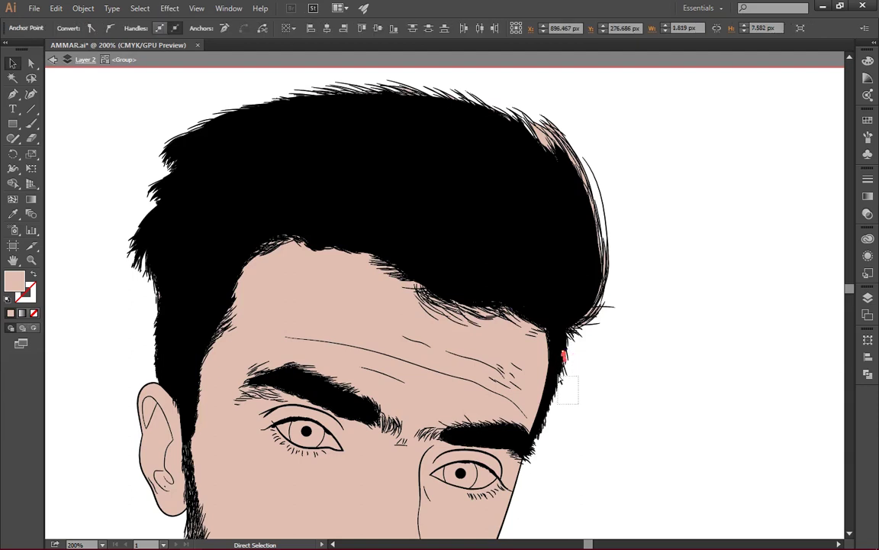
left_click(561, 359)
left_click(599, 372)
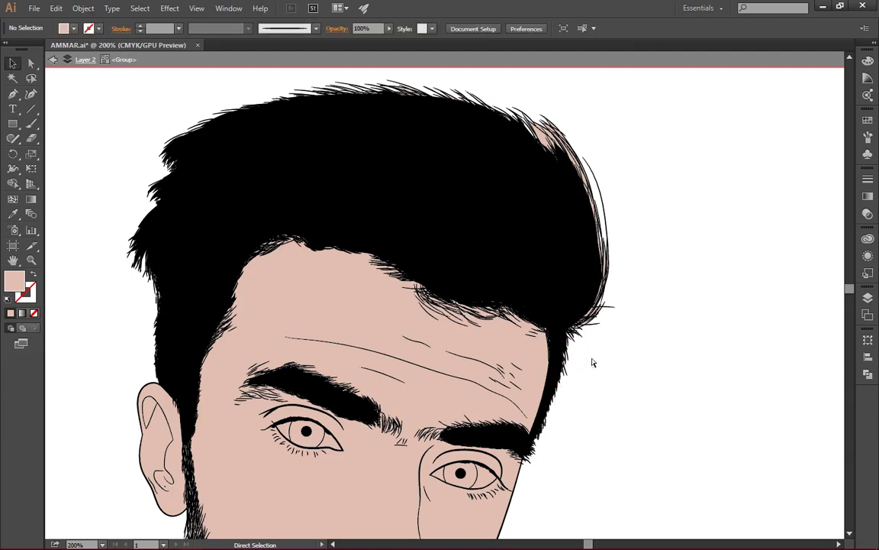
Adjust anchor points along the upper-right hair edge
left_click(584, 316)
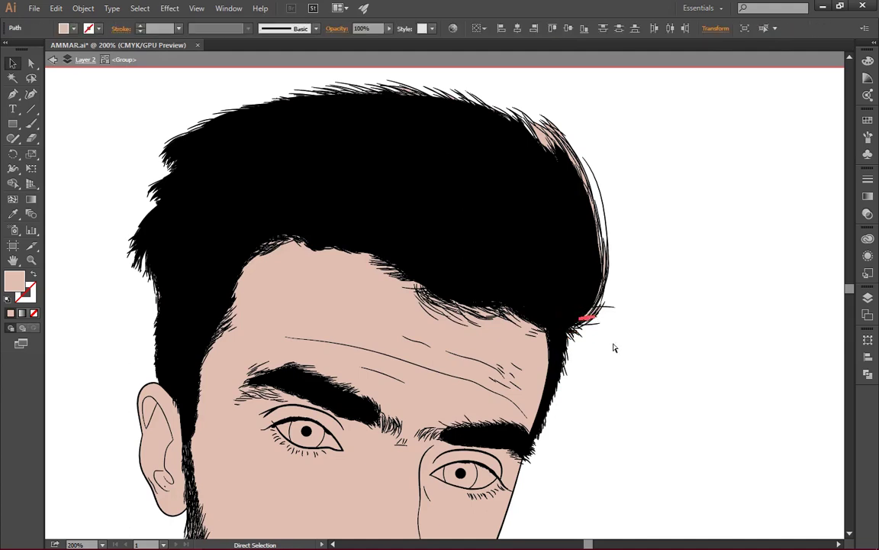
left_click_drag(617, 357, 535, 202)
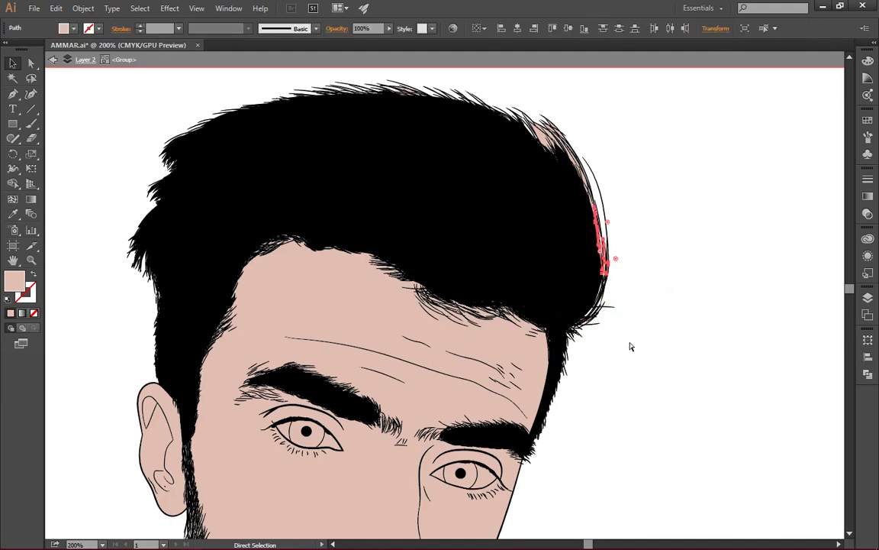
left_click_drag(636, 314, 538, 116)
left_click_drag(619, 262, 663, 239)
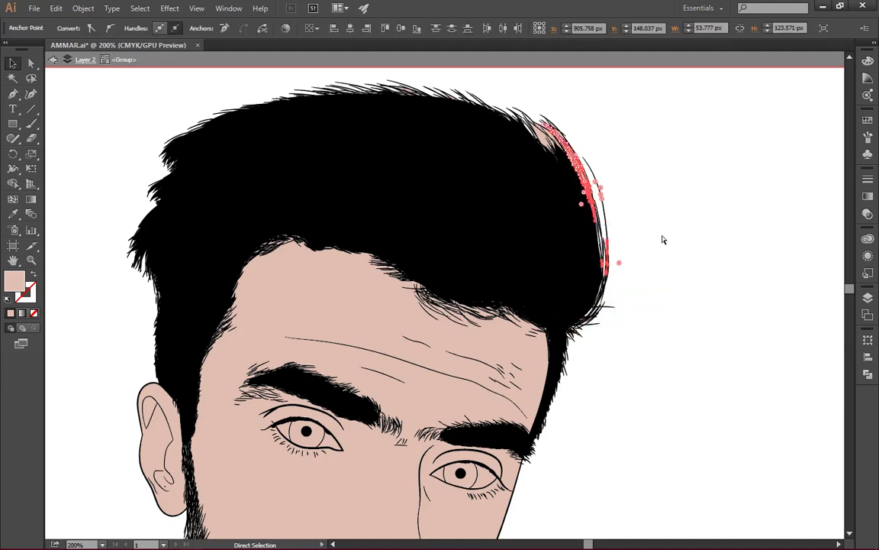
left_click_drag(647, 192, 516, 117)
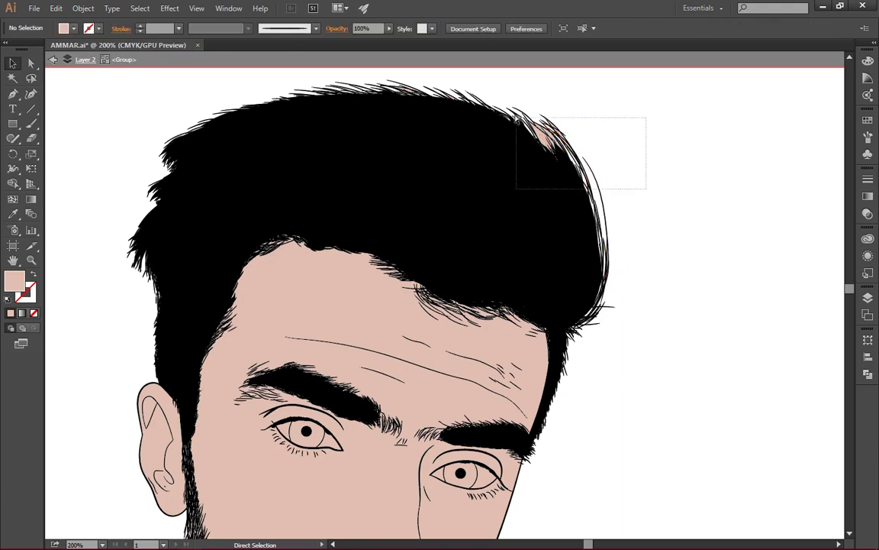
left_click(597, 122)
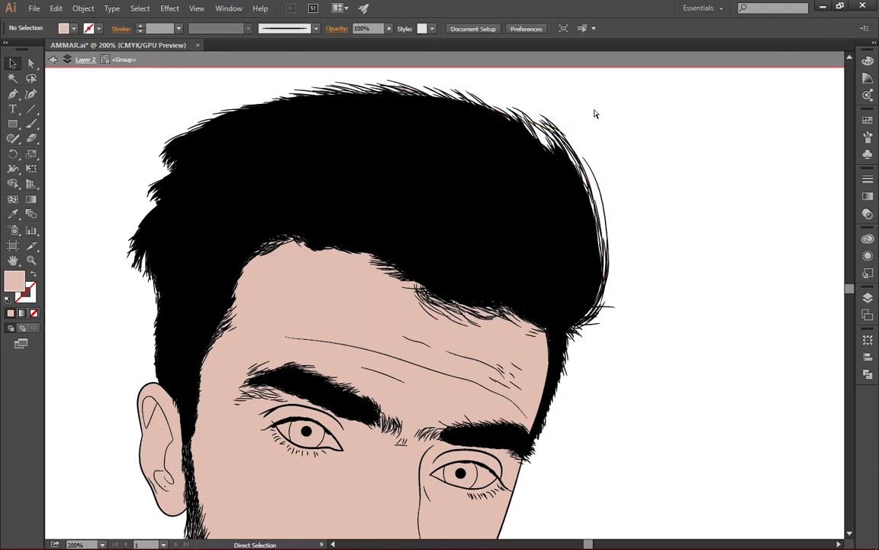
Adjust anchors along the top and left hair edges, then deselect
left_click_drag(424, 117, 426, 118)
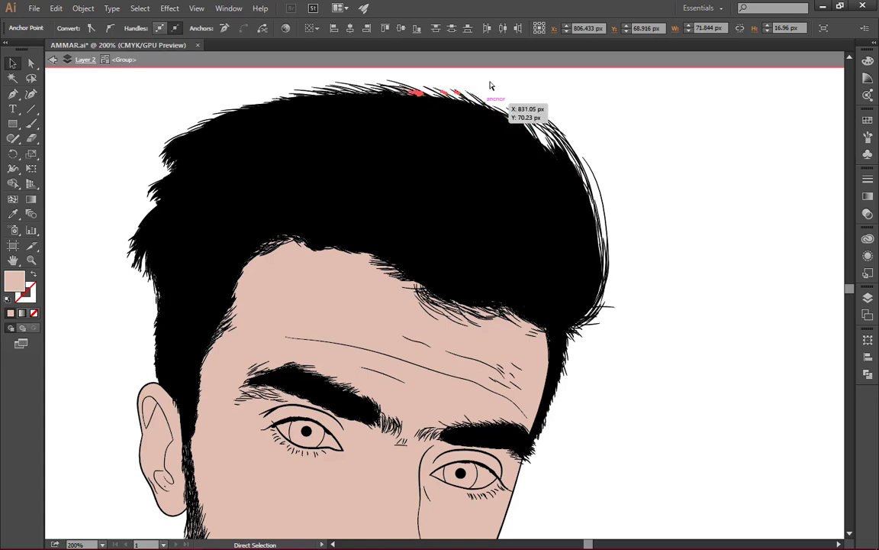
left_click_drag(484, 77, 288, 139)
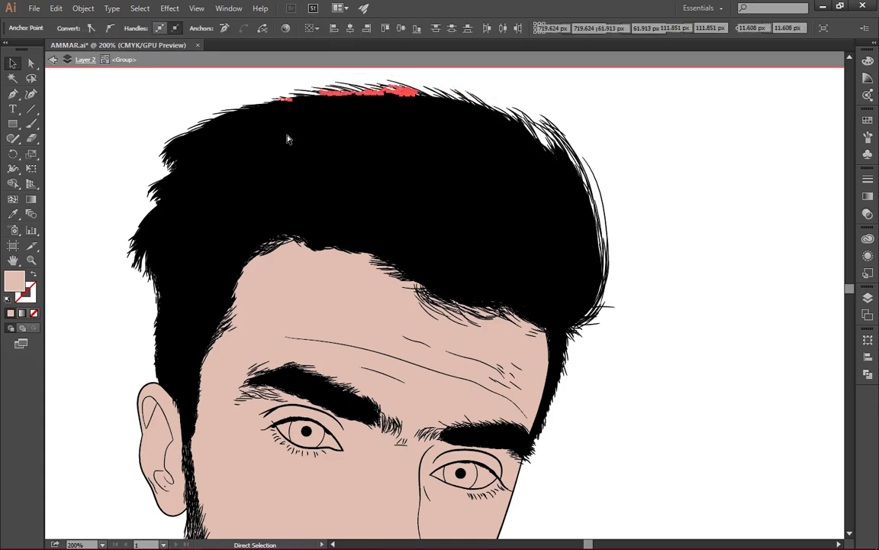
left_click_drag(222, 84, 349, 135)
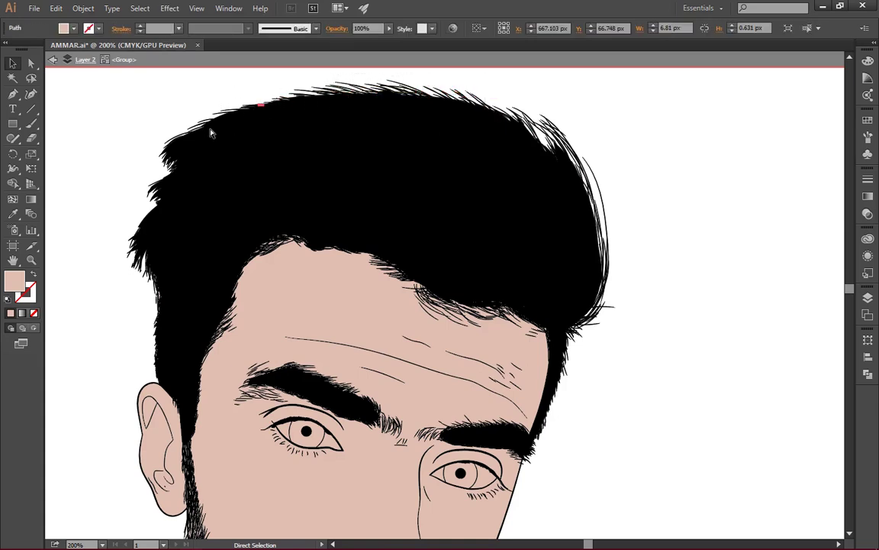
mouse_move(126, 108)
left_mouse_down()
mouse_move(198, 140)
mouse_move(207, 177)
left_mouse_up()
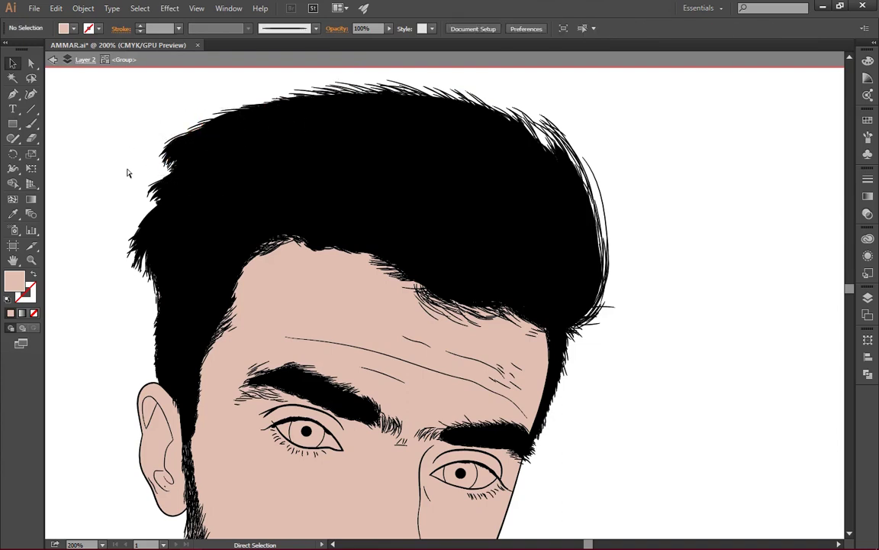
left_click_drag(123, 162, 191, 219)
mouse_move(118, 211)
left_mouse_down()
mouse_move(166, 308)
mouse_move(186, 382)
left_mouse_up()
left_click(116, 265)
key("ctrl+shift+a")
Exit the isolated group, open the Layers panel and zoom out to the whole artboard
scroll(643, 294, "down", 2)
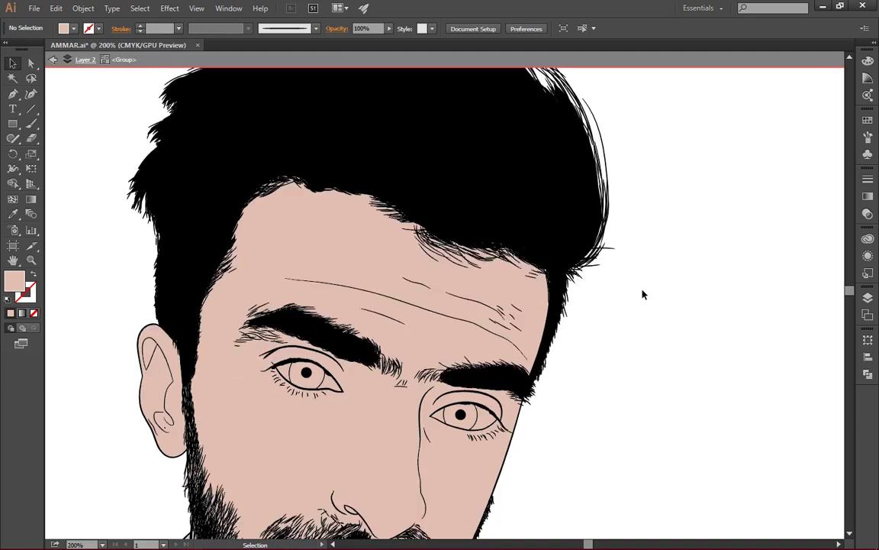
scroll(642, 294, "down", 3)
scroll(643, 295, "down", 2)
scroll(643, 294, "down", 5)
scroll(642, 295, "down", 3)
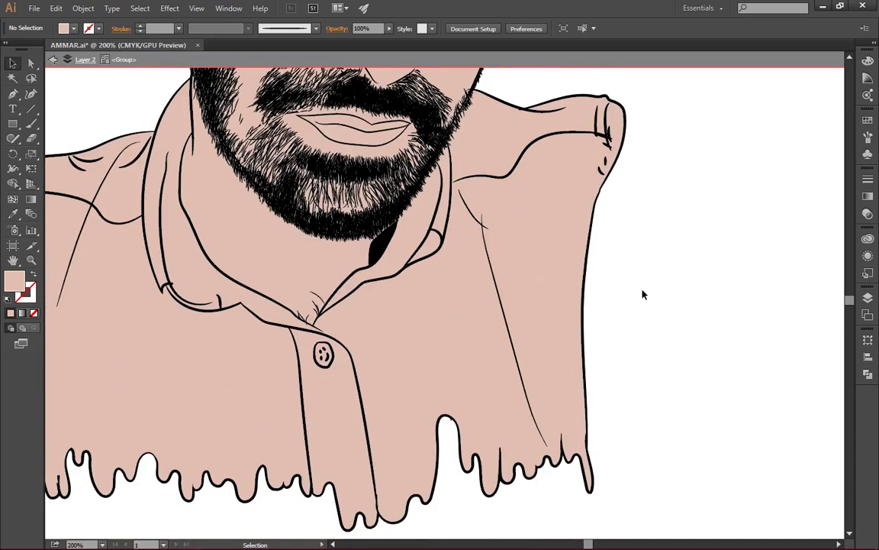
scroll(643, 295, "up", 1)
scroll(643, 295, "up", 3)
scroll(643, 295, "up", 5)
scroll(643, 295, "up", 4)
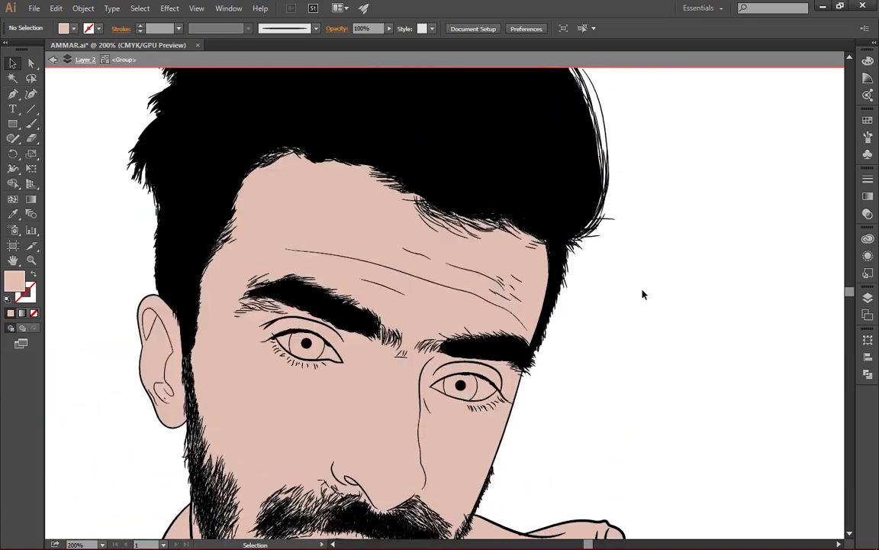
double_click(716, 325)
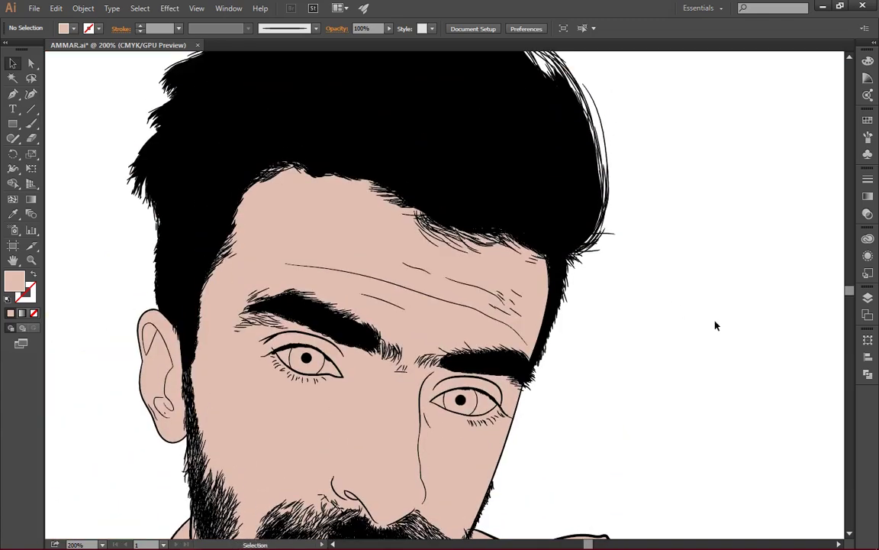
left_click(867, 298)
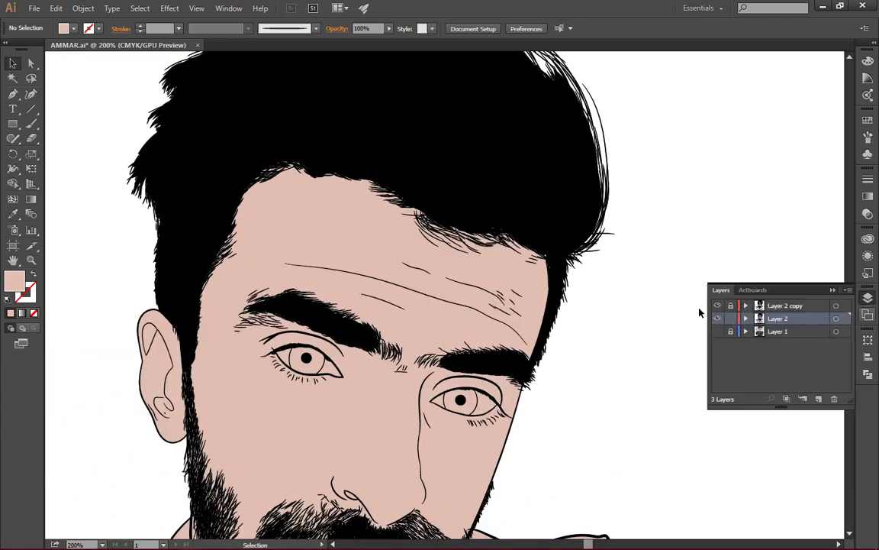
scroll(619, 308, "down", 1)
scroll(620, 309, "down", 2)
key("ctrl+minus")
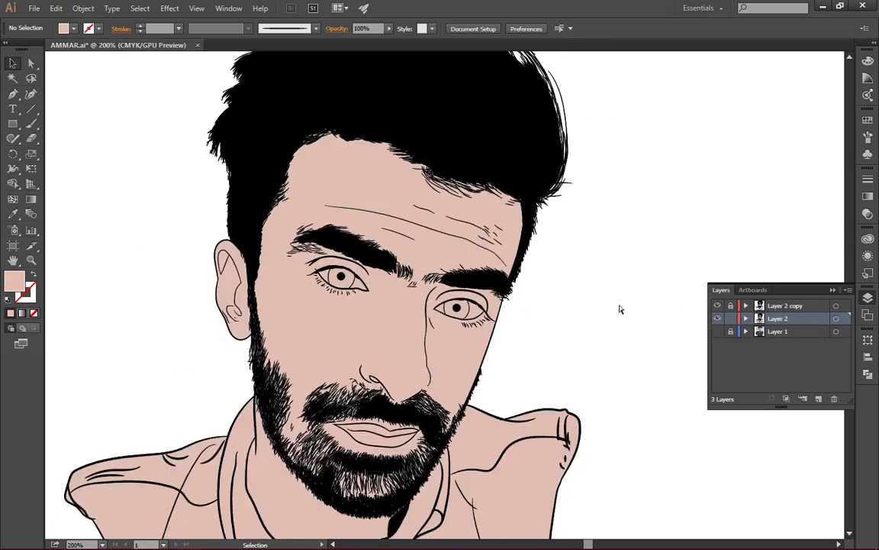
key("ctrl+minus")
key("ctrl+minus")
key("ctrl+minus")
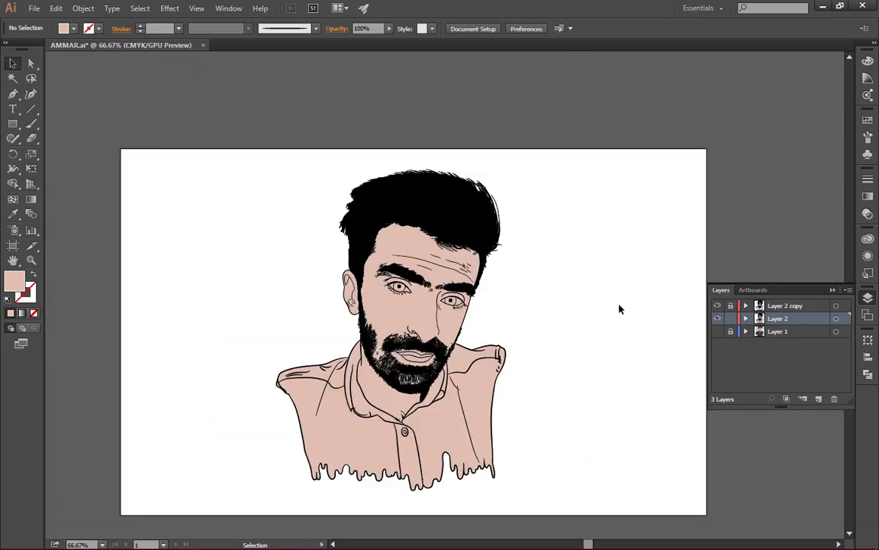
Show the reference photo, shrink it to 524 × 655 px left of the portrait, and make Layer 2 active
left_click(717, 331)
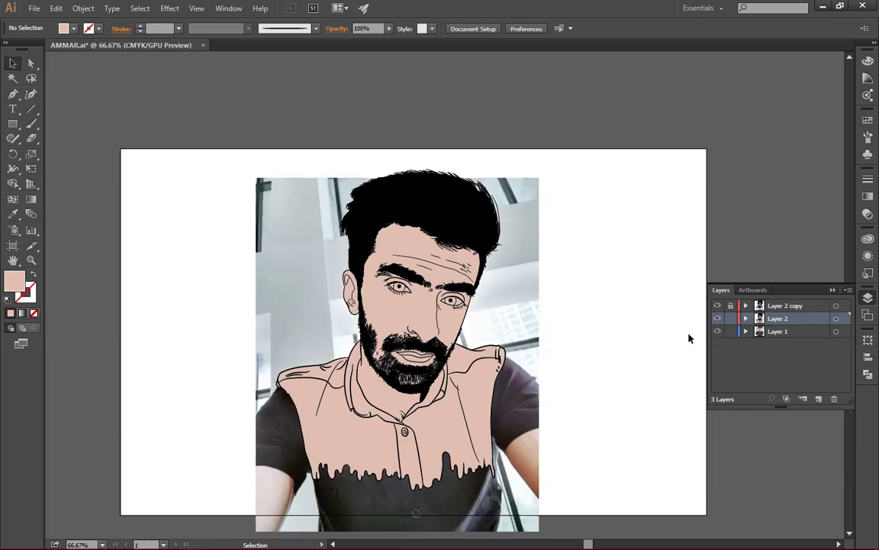
left_click_drag(322, 315, 144, 301)
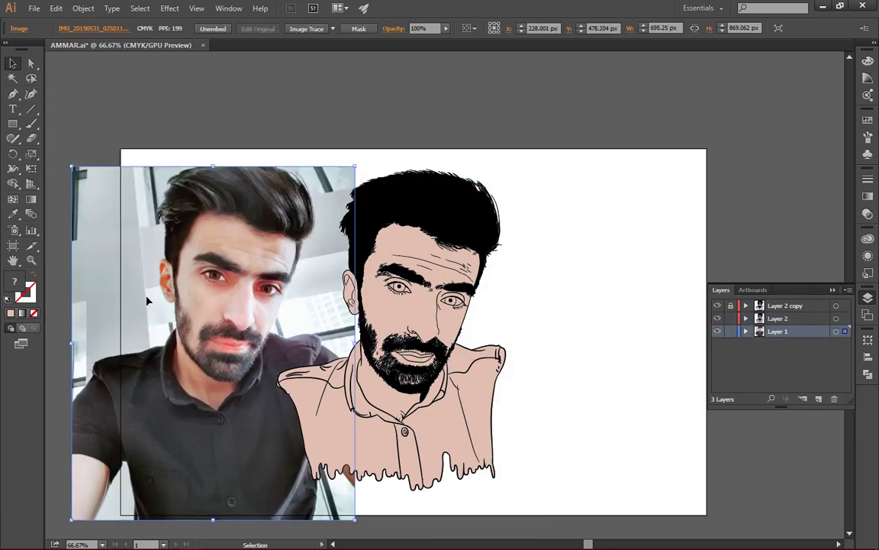
left_click_drag(356, 165, 309, 222)
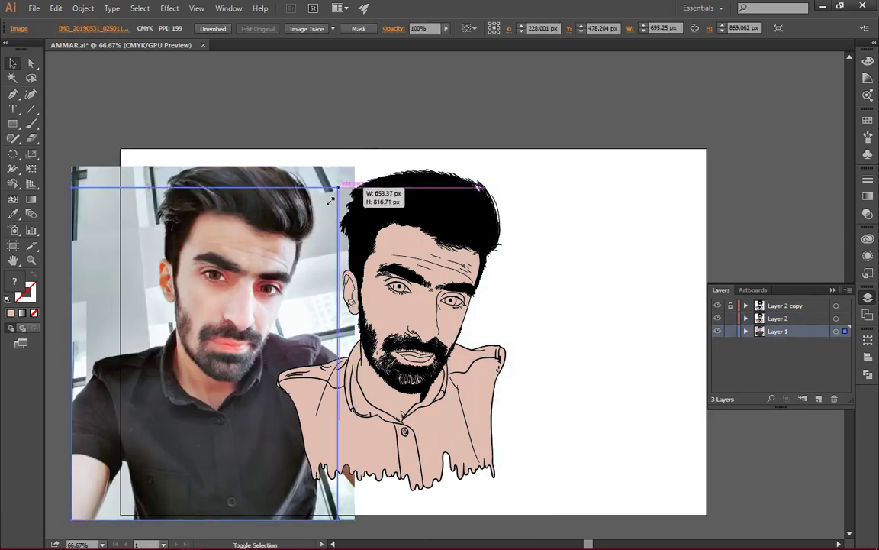
left_click_drag(220, 339, 275, 300)
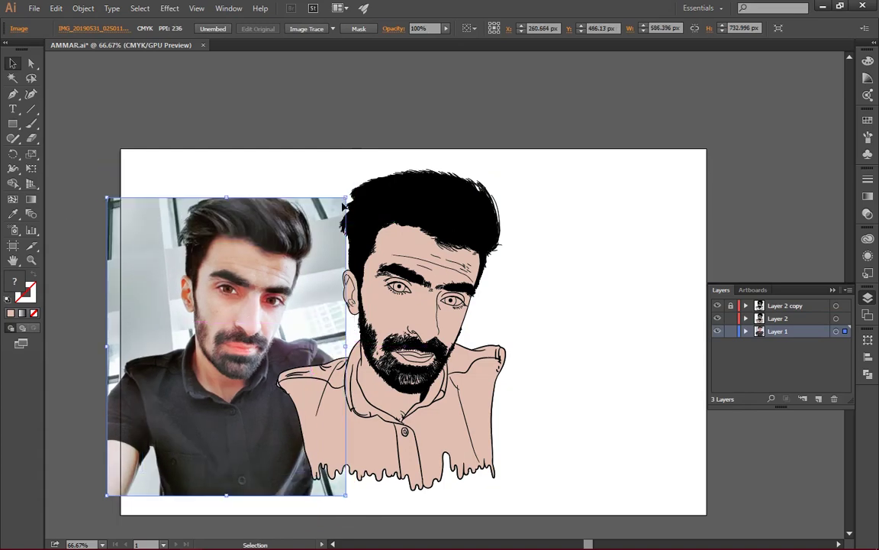
left_click_drag(345, 197, 328, 229)
left_click_drag(238, 323, 294, 288)
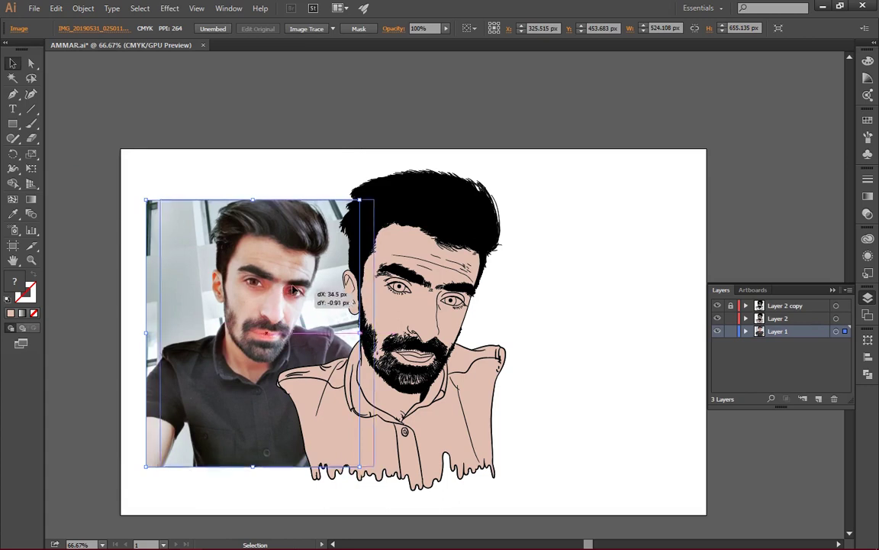
left_click(626, 271)
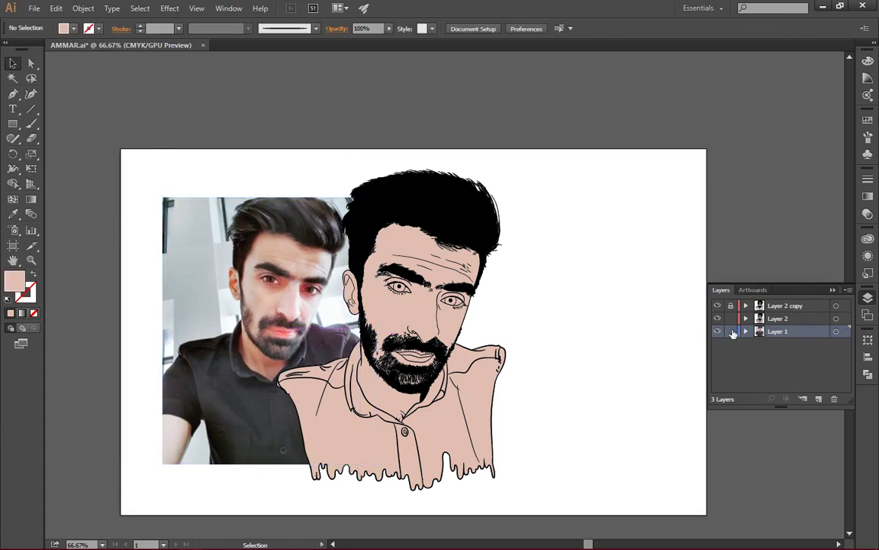
left_click(801, 317)
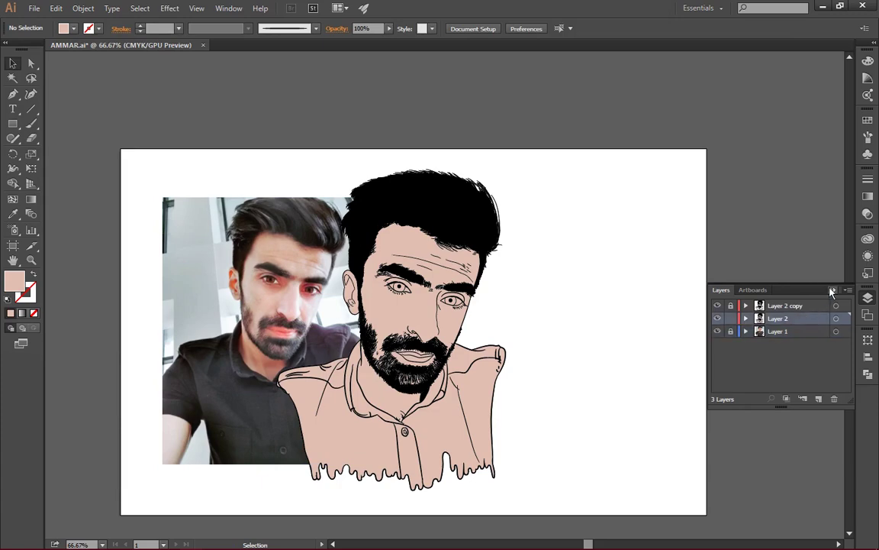
Fill the left eye's white path with the white swatch
left_click(832, 291)
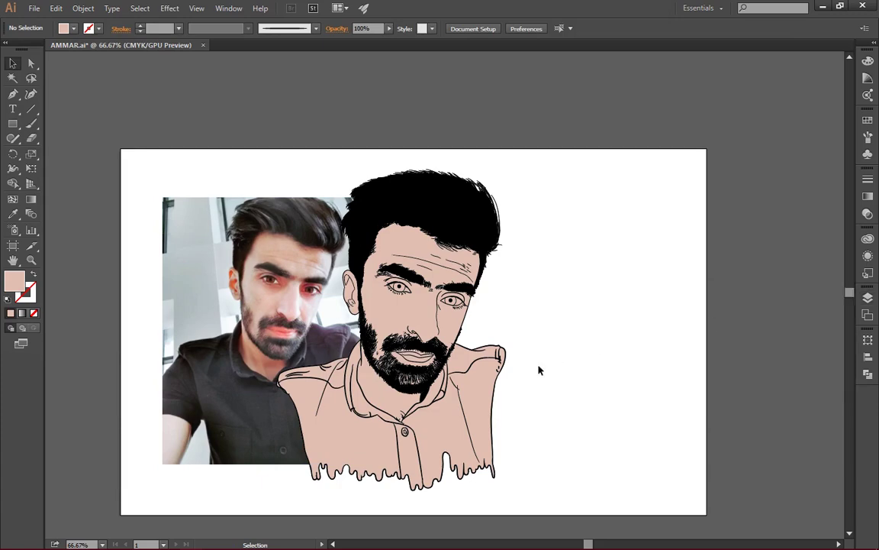
scroll(430, 392, "up", 2)
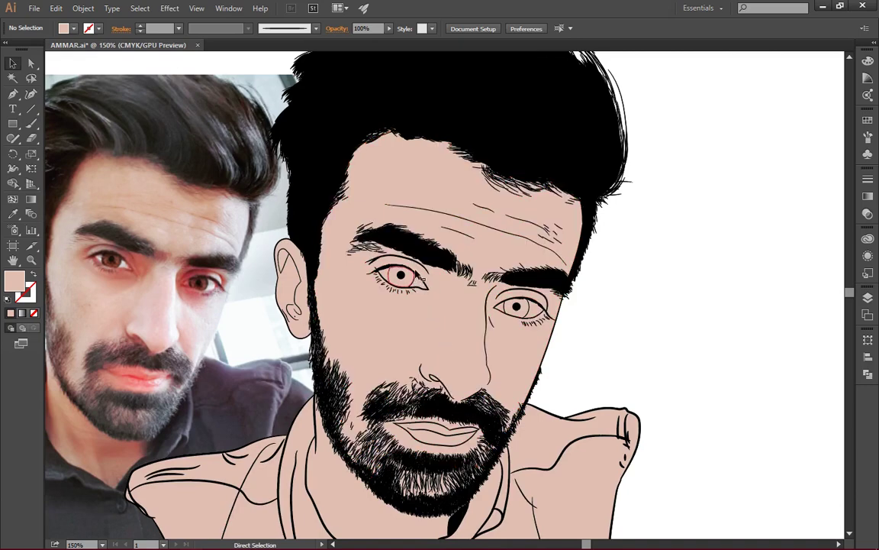
scroll(420, 281, "up", 1)
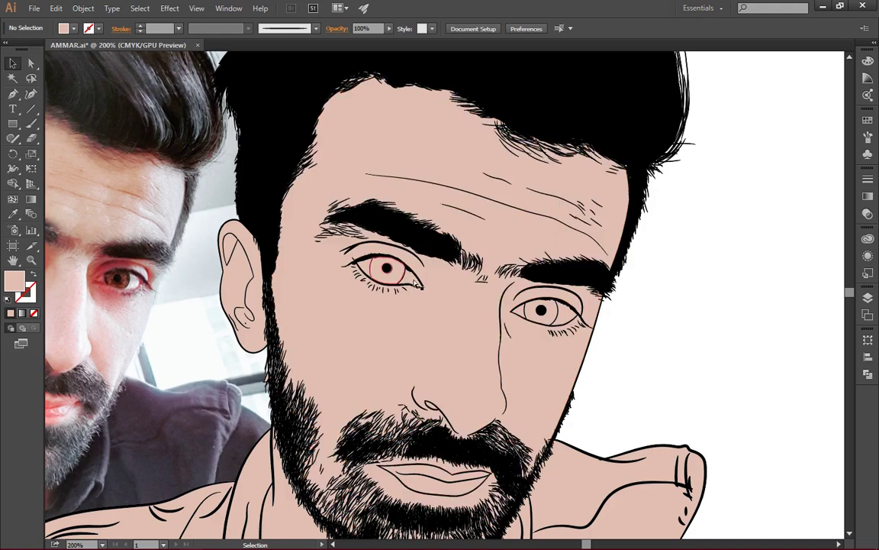
left_click(364, 268)
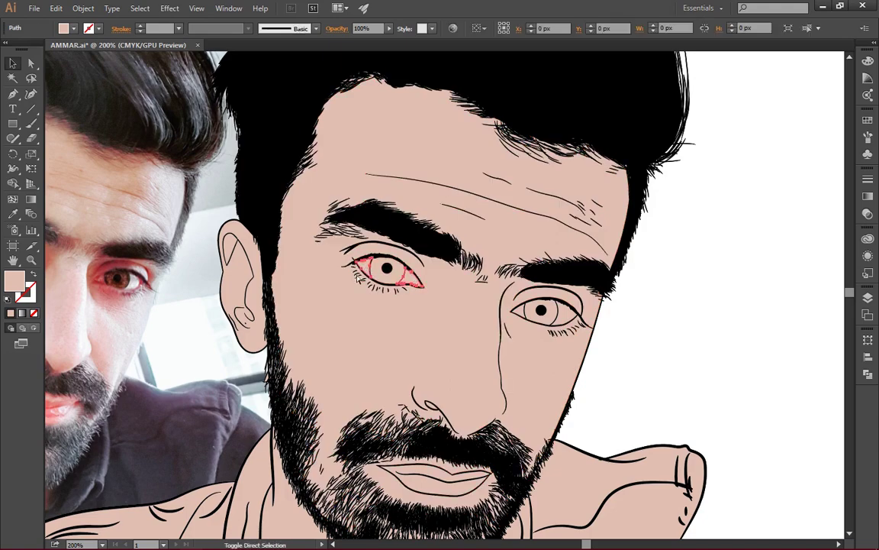
scroll(264, 287, "up", 3)
scroll(298, 327, "left", 3)
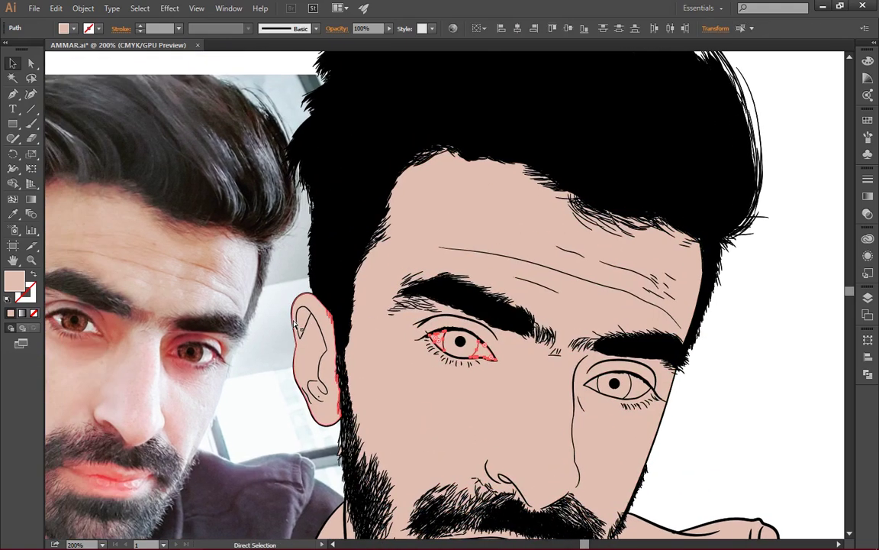
left_click(868, 120)
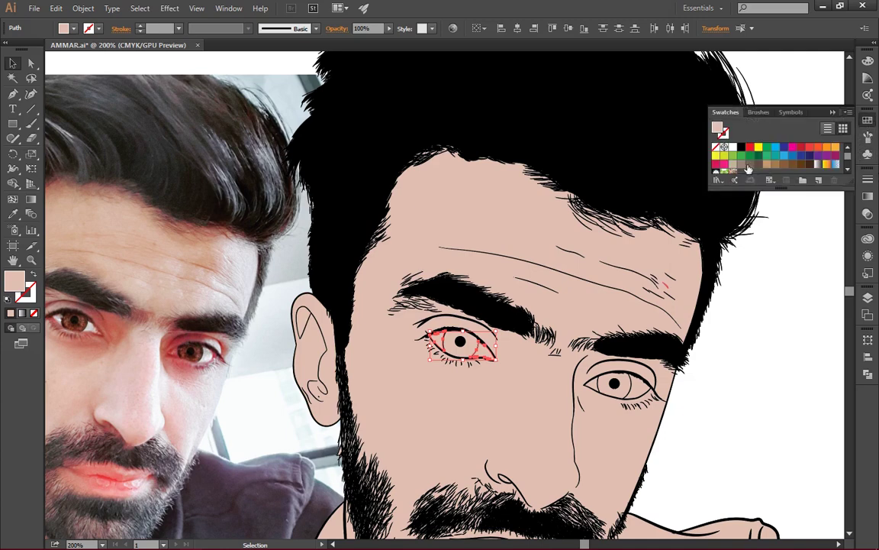
left_click(733, 146)
left_click(795, 310)
key("a")
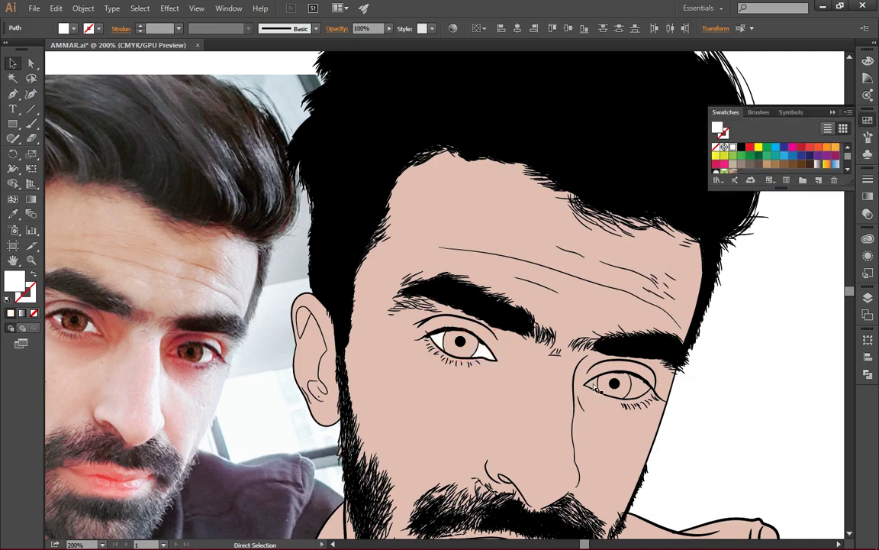
Check the right eye's white path, then deselect
left_click(645, 393)
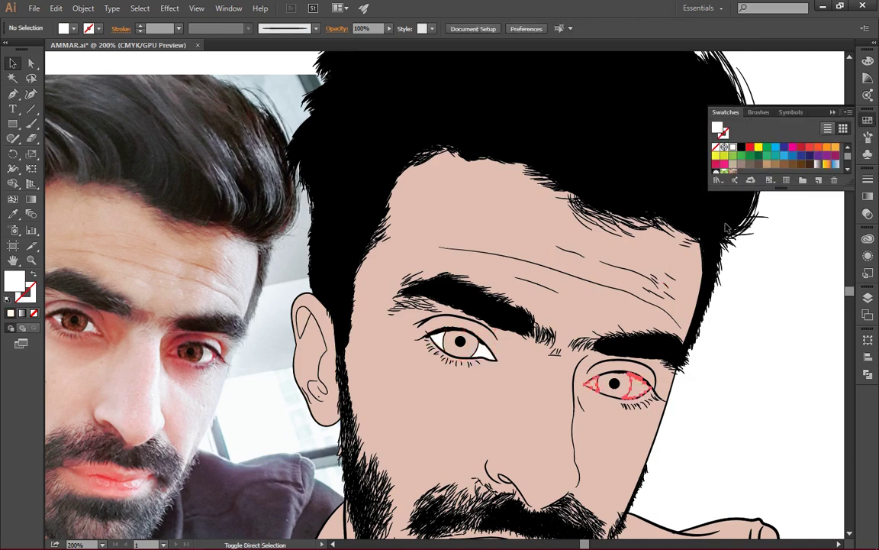
key("v")
left_click(766, 372)
key("a")
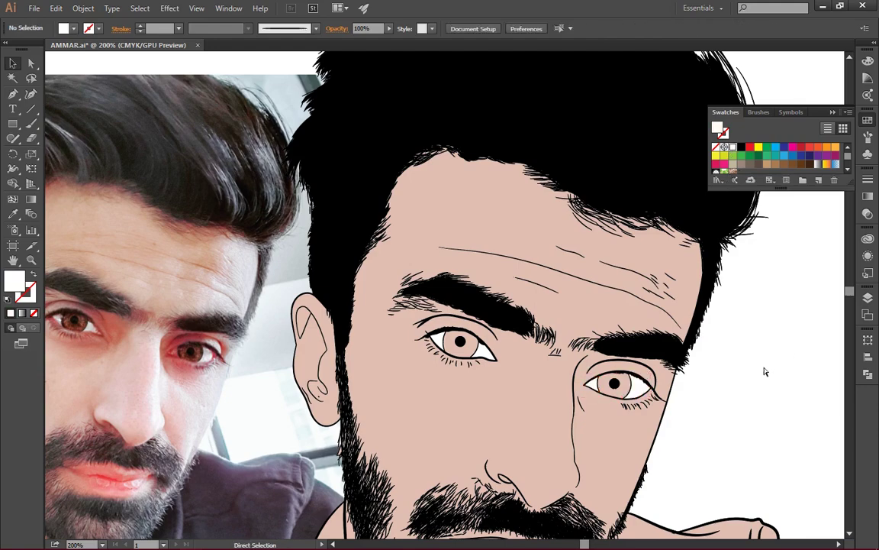
scroll(755, 363, "down", 2)
Eyedrop the salmon-pink lip colour from the reference photo into the lips shape, then deselect
scroll(755, 363, "down", 1)
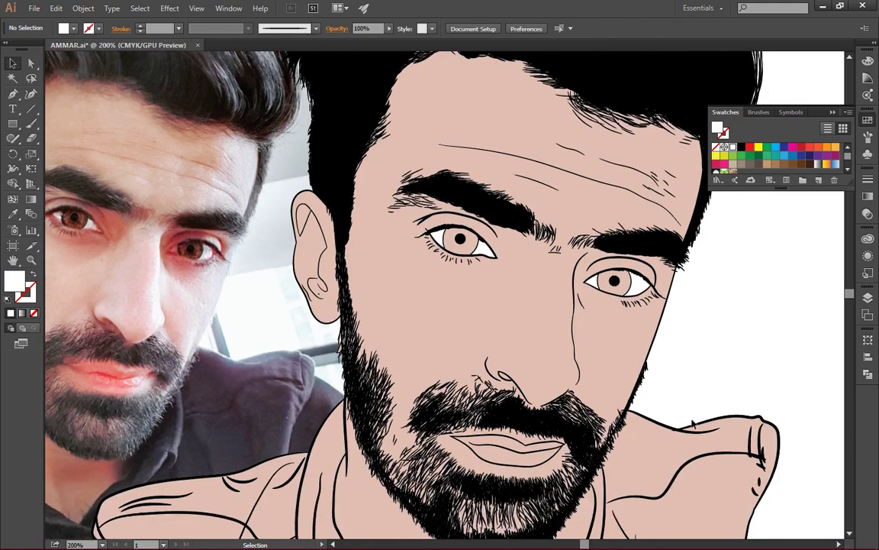
scroll(755, 364, "down", 2)
key("v")
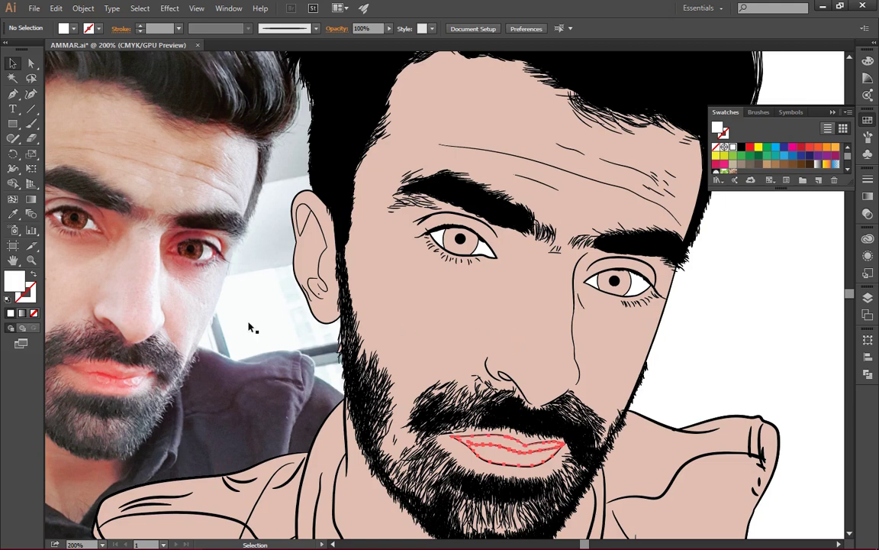
left_click(13, 213)
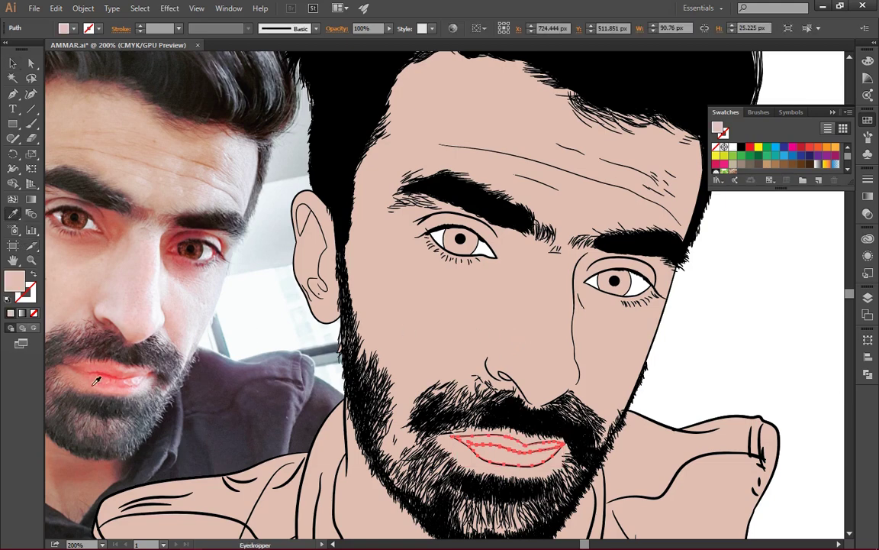
left_click(113, 365)
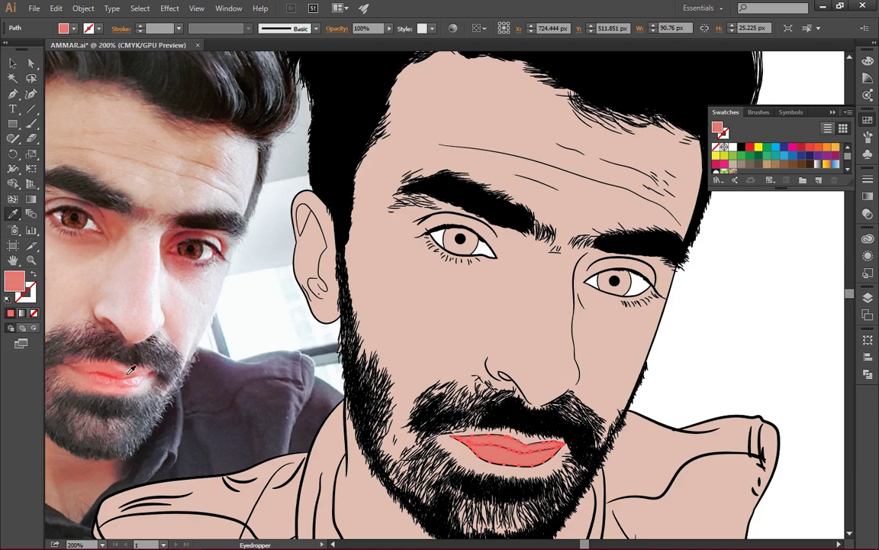
key("ctrl+shift+a")
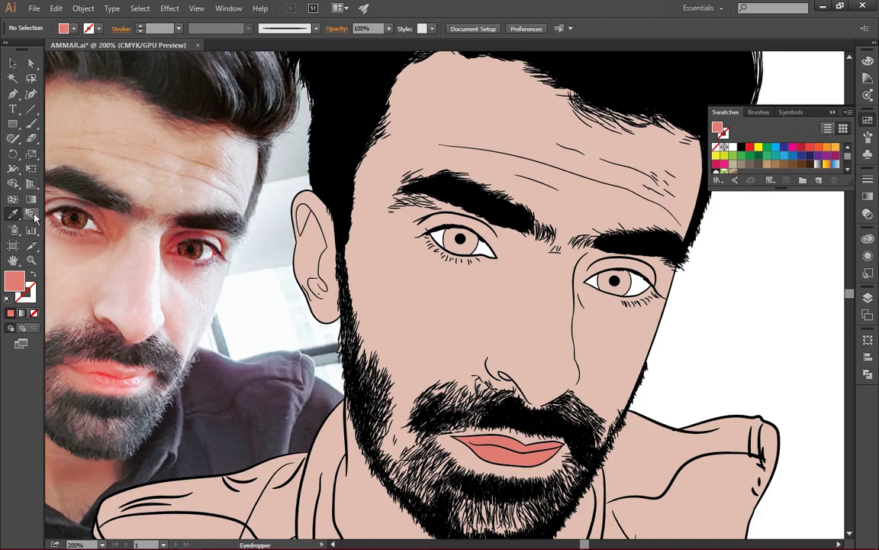
key("v")
scroll(185, 192, "left", 2)
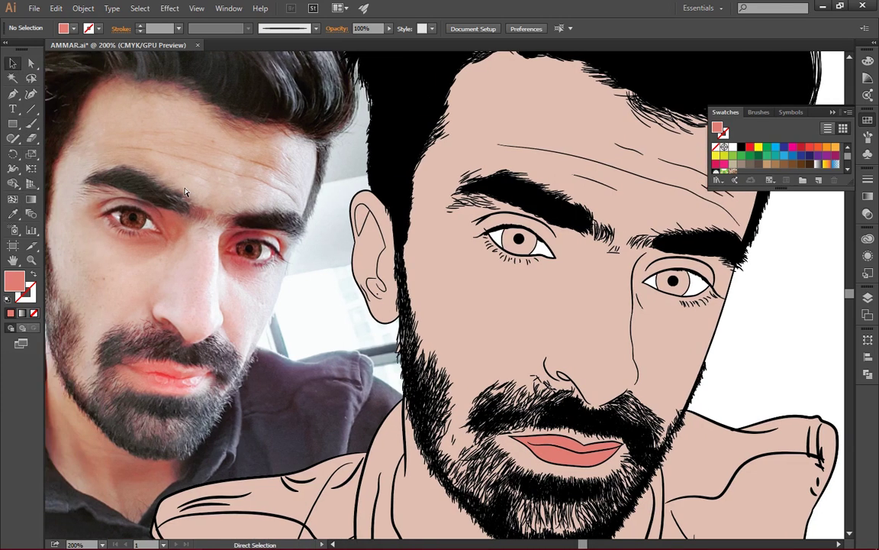
Select both irises and give them a radial gradient fill
scroll(185, 192, "right", 1)
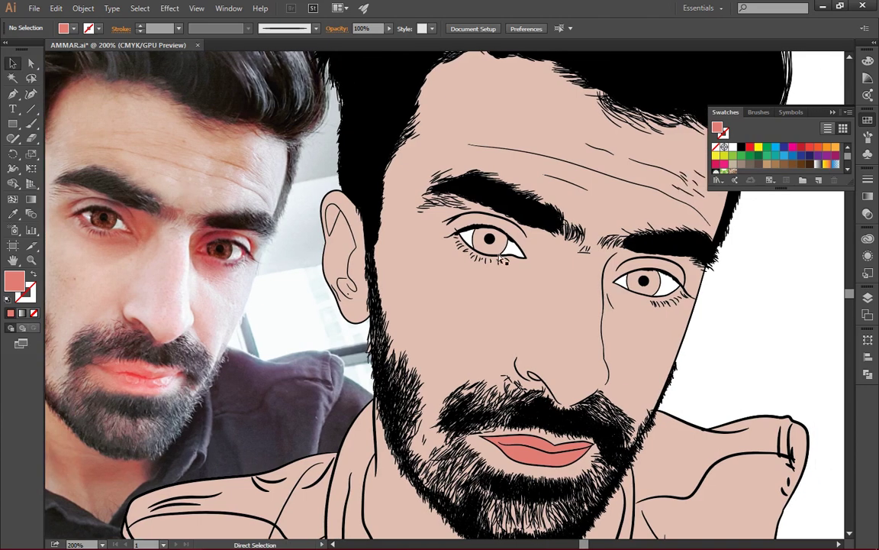
left_click(500, 247)
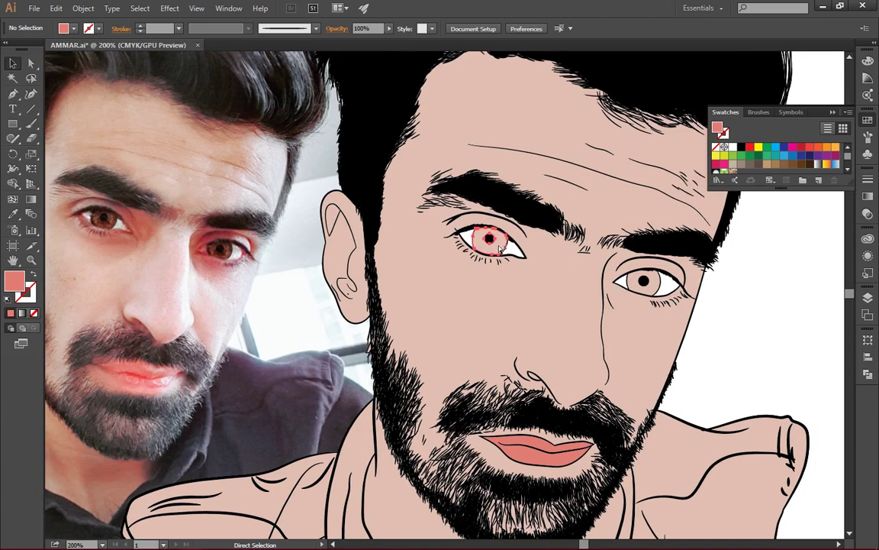
left_click(652, 283, "shift")
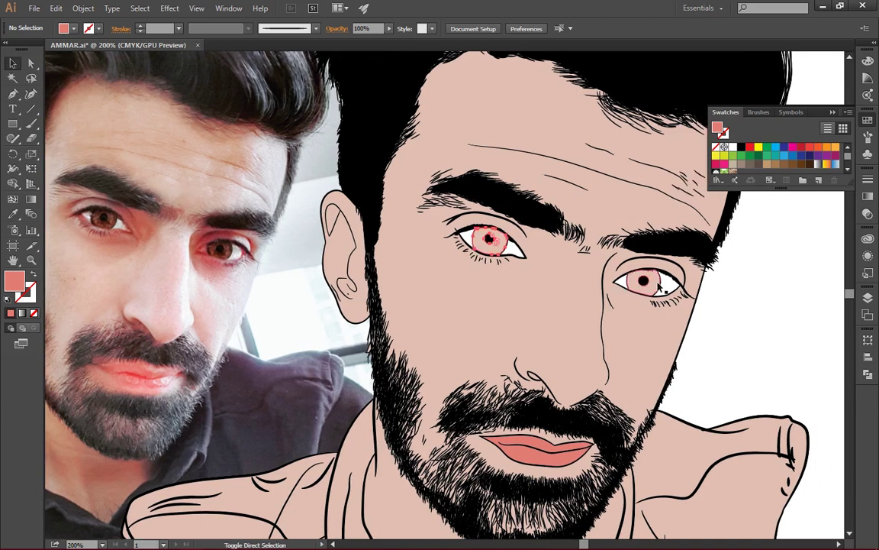
left_click(868, 198)
left_click(811, 257)
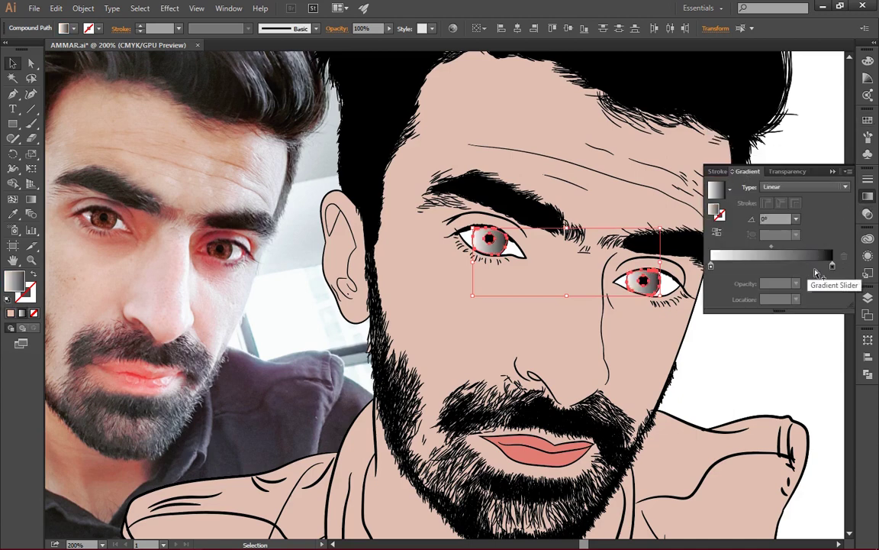
left_click(802, 187)
left_click(781, 213)
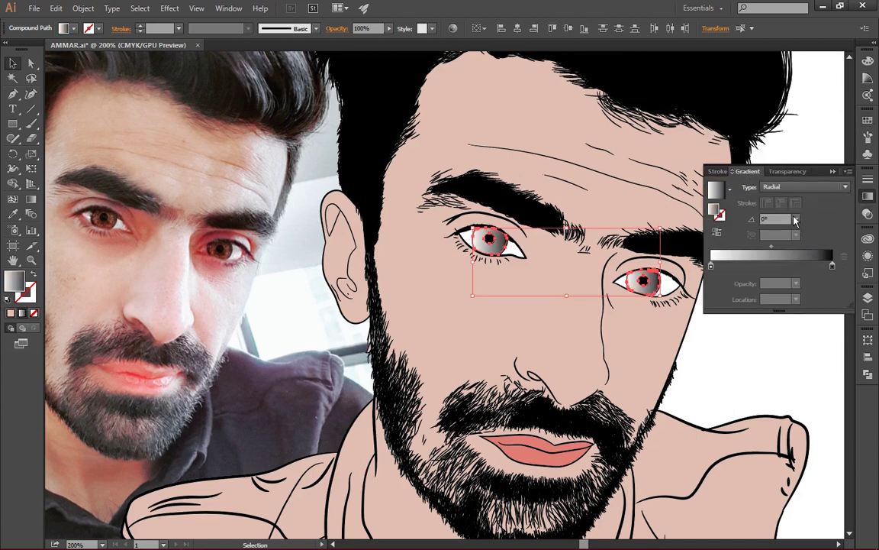
Set the outer gradient stop to a darker dark-brown CMYK colour
double_click(832, 267)
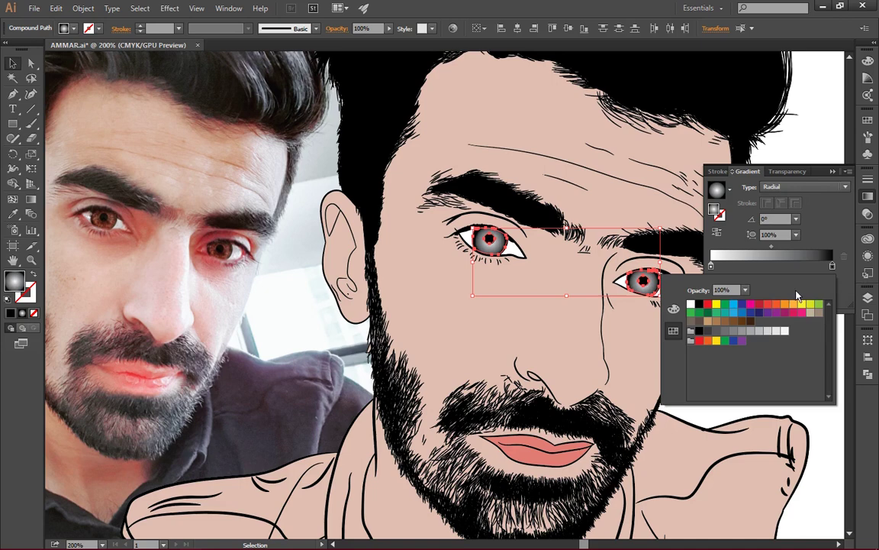
left_click(751, 324)
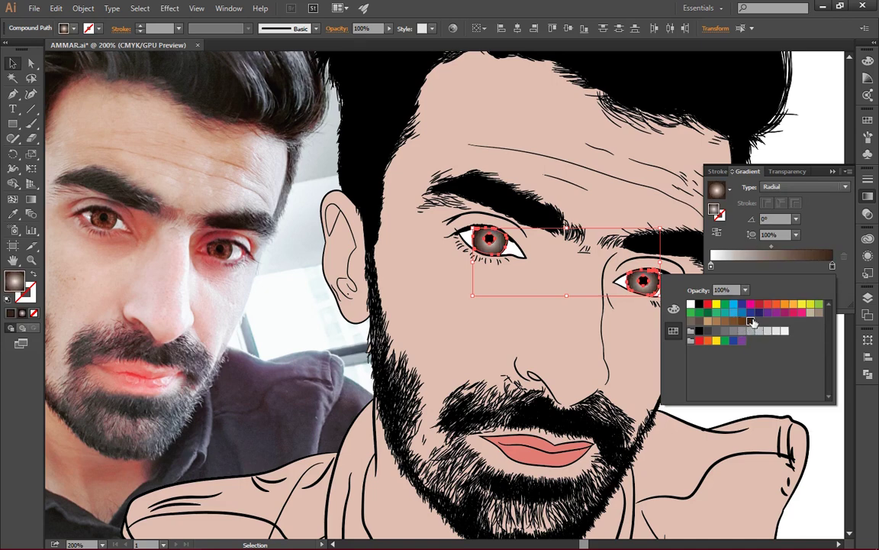
left_click(673, 308)
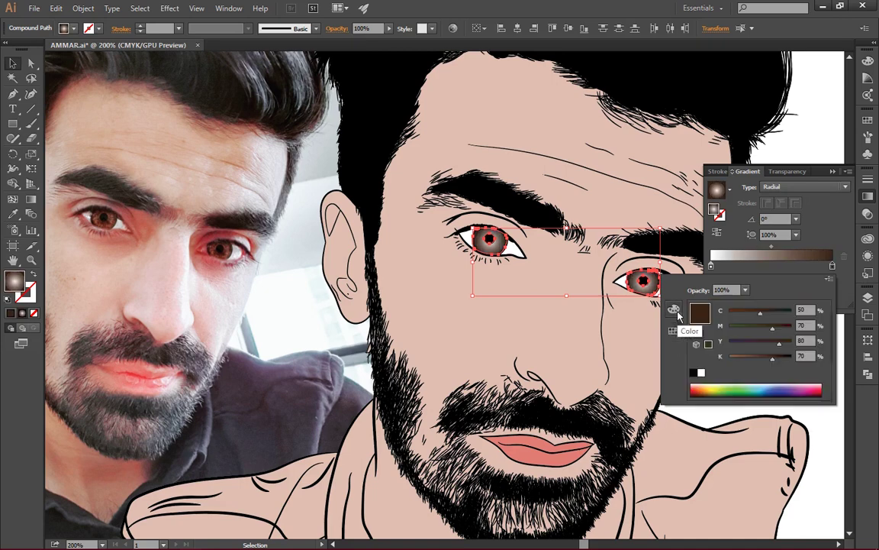
left_click_drag(772, 358, 783, 357)
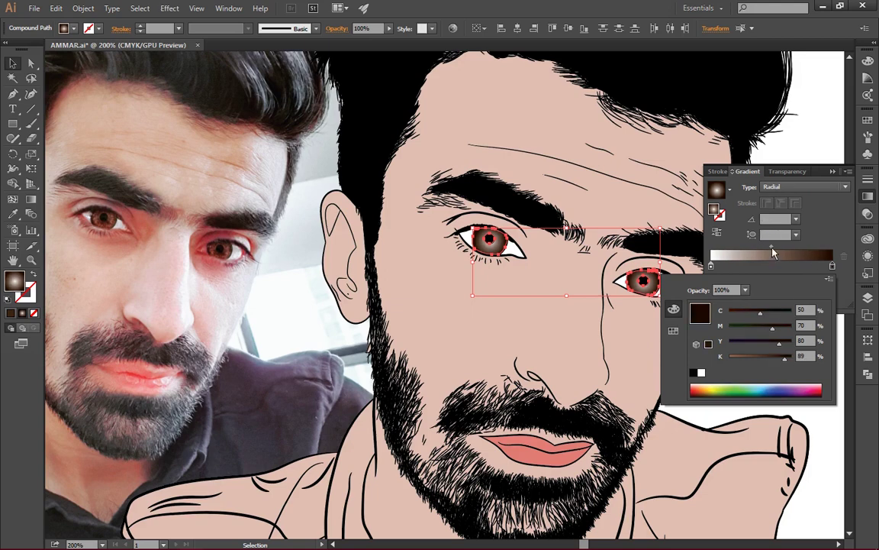
left_click(712, 267)
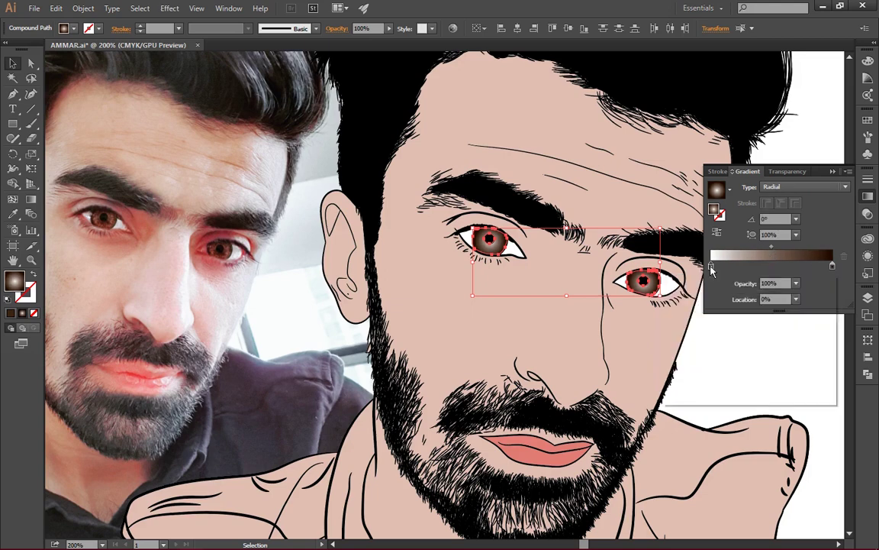
Set the inner gradient stop to a slightly lighter dark brown, then deselect
double_click(711, 267)
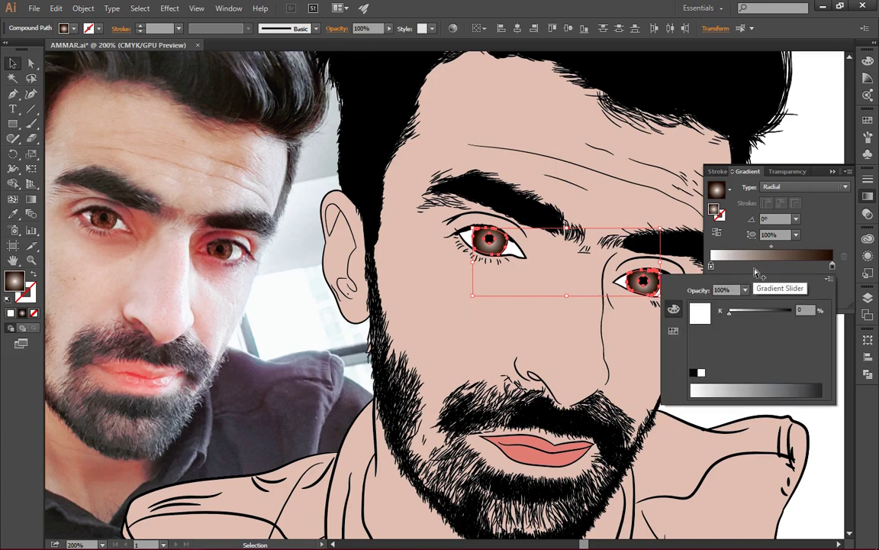
left_click(675, 332)
left_click(753, 323)
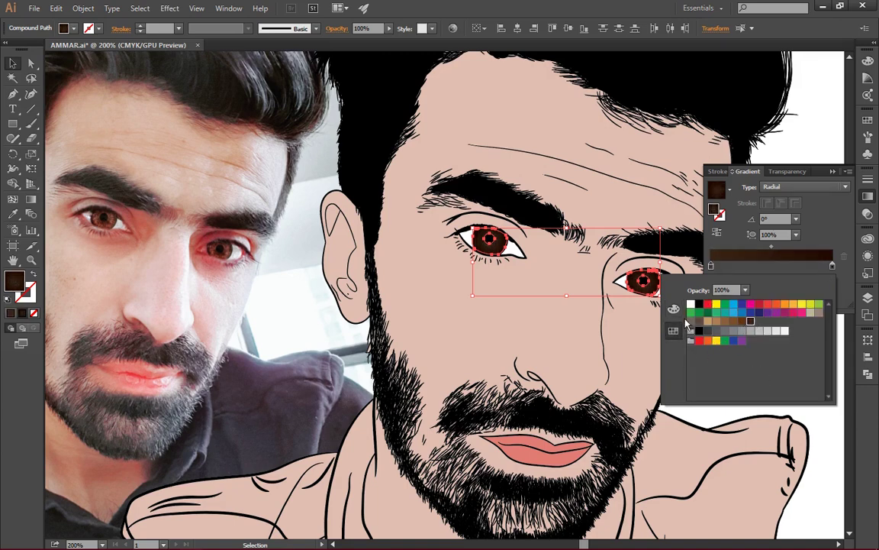
left_click_drag(776, 360, 773, 363)
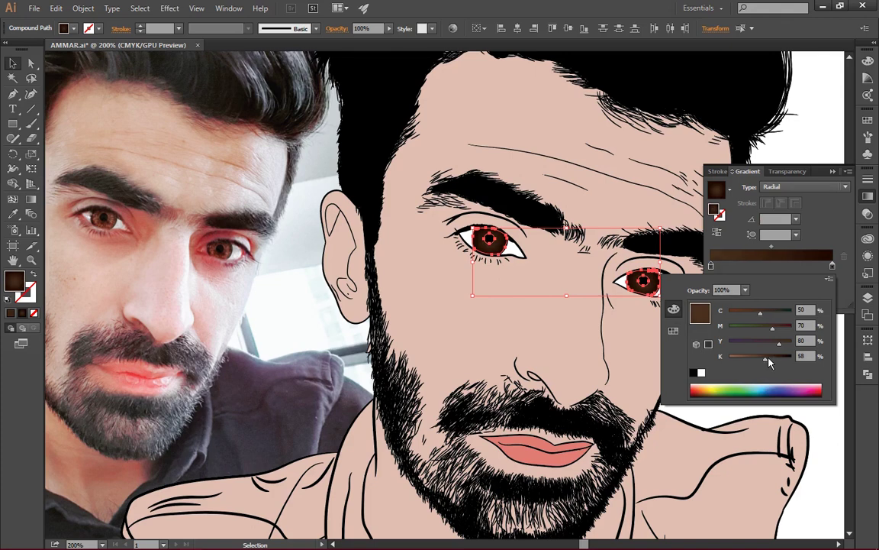
key("Escape")
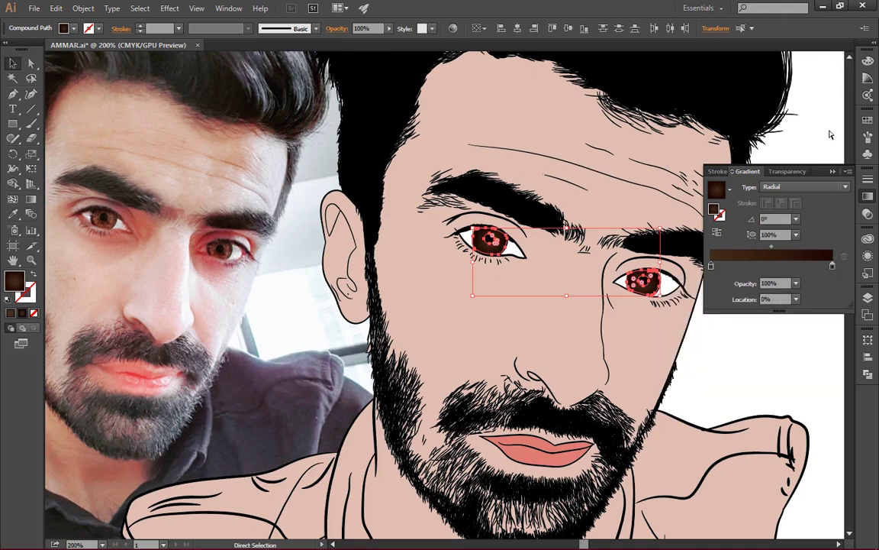
left_click(831, 135)
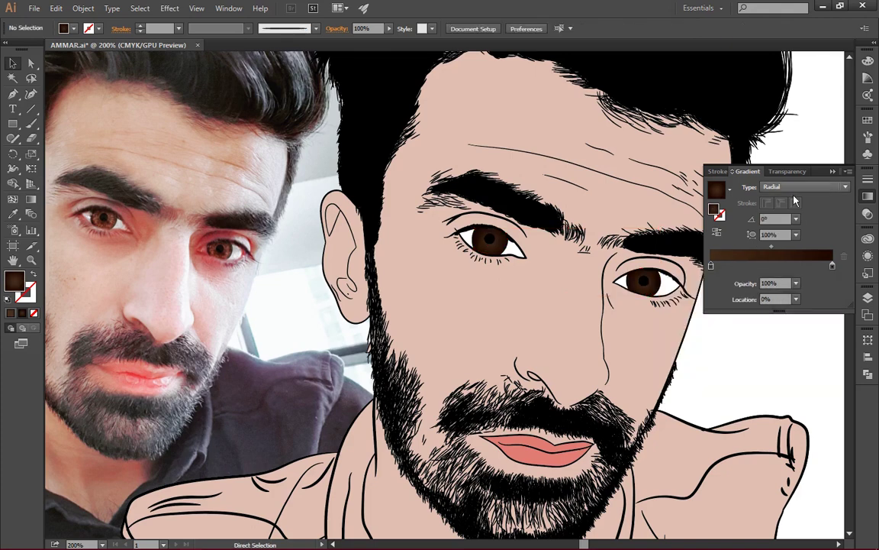
Replace both irises' gradient with a solid dark brown swatch
left_click(649, 284)
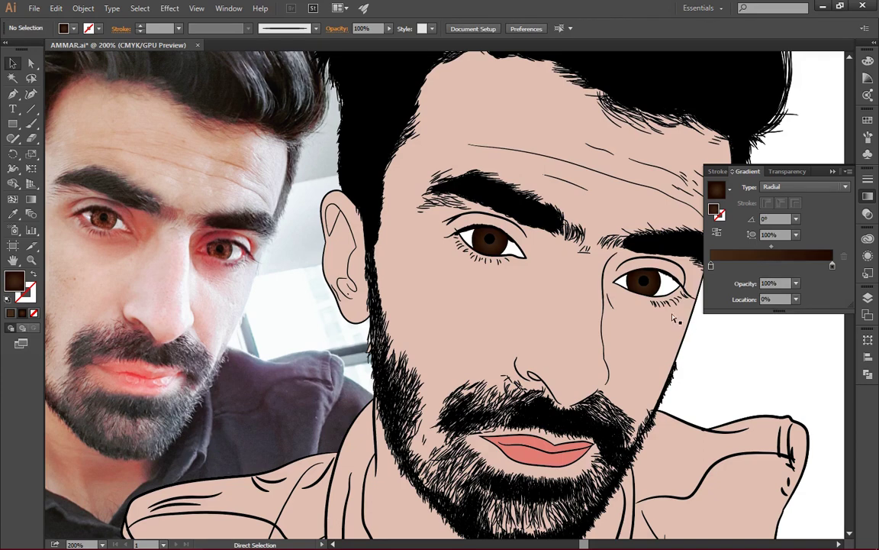
left_click(489, 240, "shift")
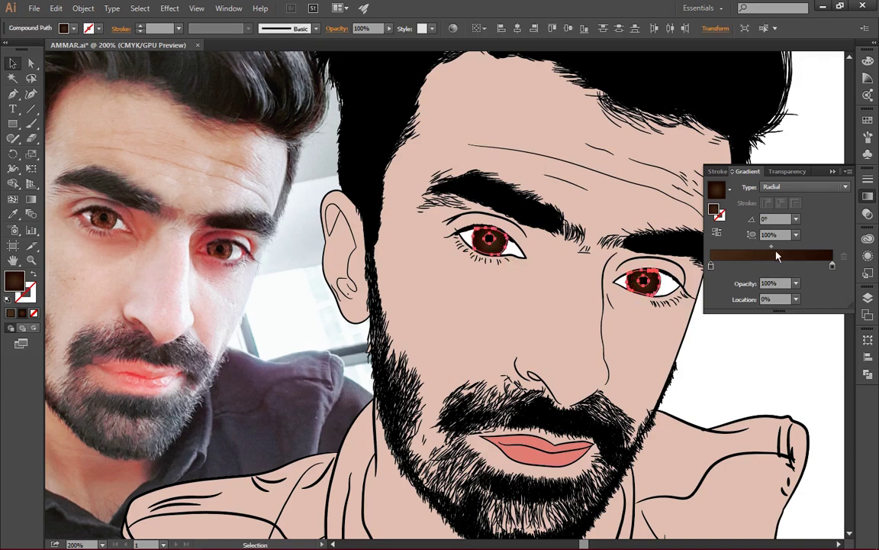
left_click(868, 120)
left_click(794, 165)
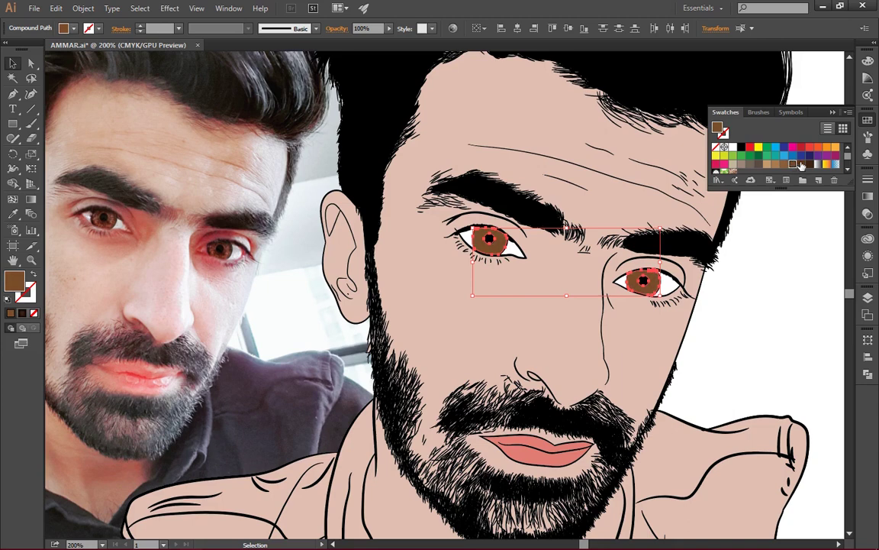
left_click(811, 166)
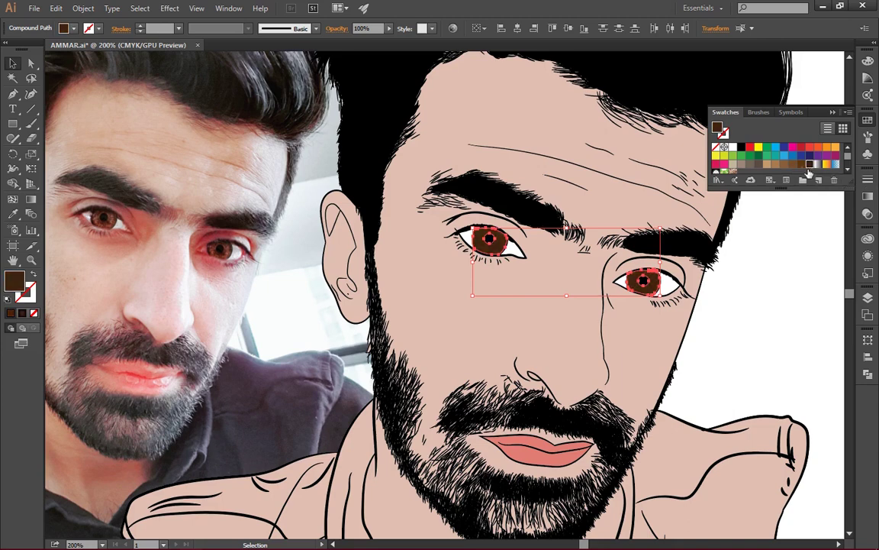
Edit that brown swatch to C=50 M=70 Y=80 K=83 and deselect
left_click(794, 178)
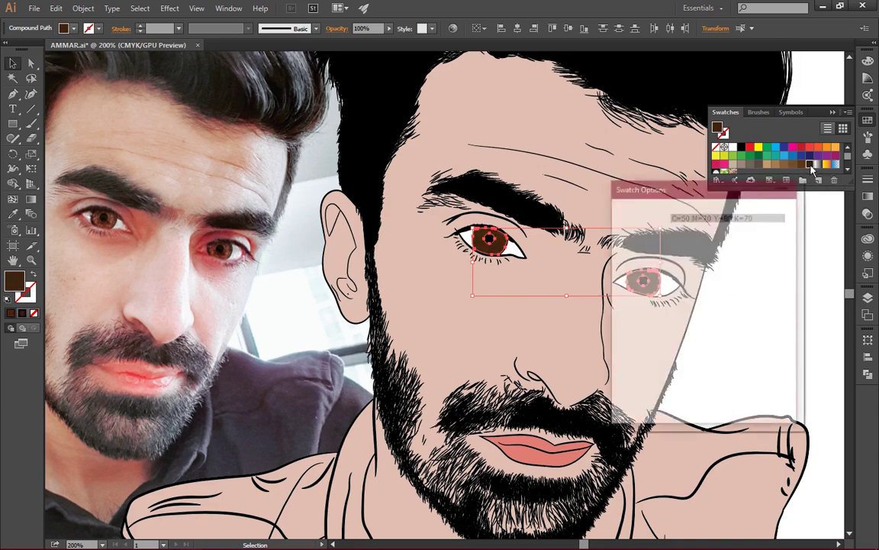
left_click_drag(724, 340, 726, 340)
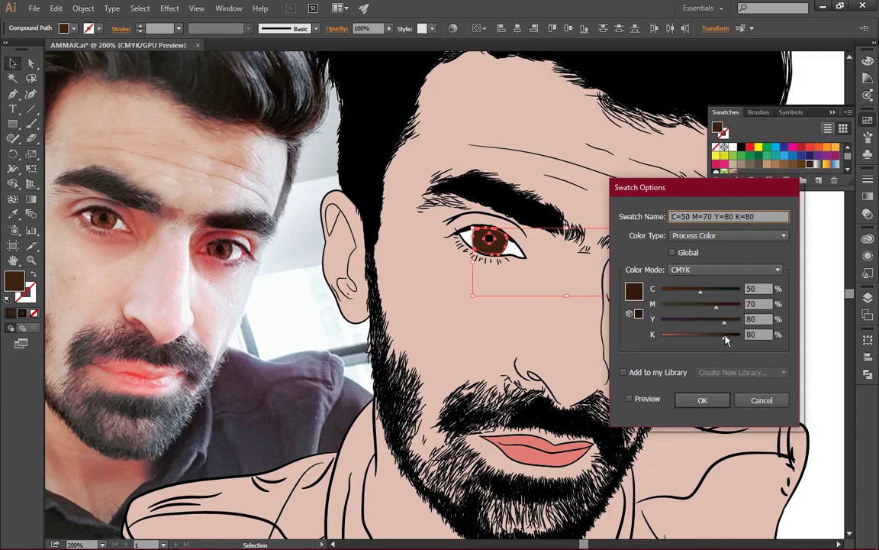
left_click(707, 402)
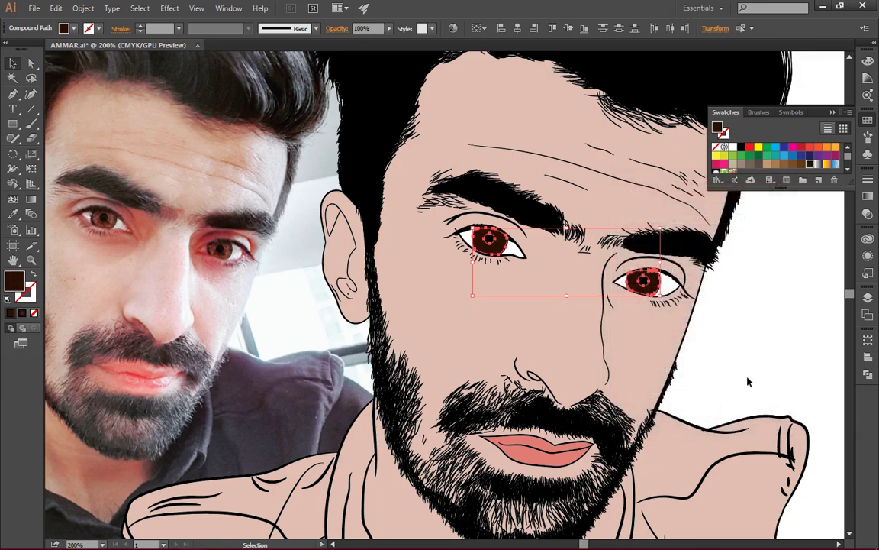
key("ctrl+shift+a")
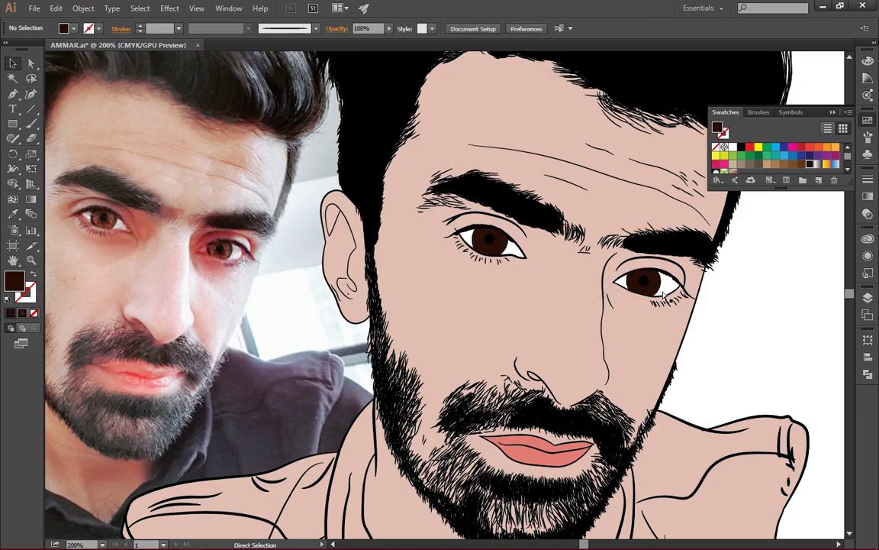
Scroll down to the shirt and zoom out to 100% beside the reference photo
scroll(664, 294, "left", 2)
scroll(663, 294, "left", 1)
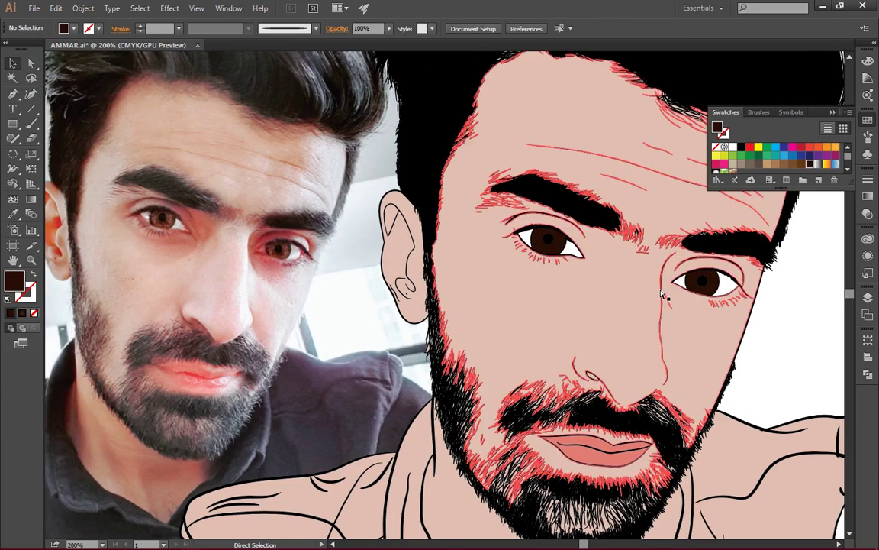
scroll(805, 301, "right", 1)
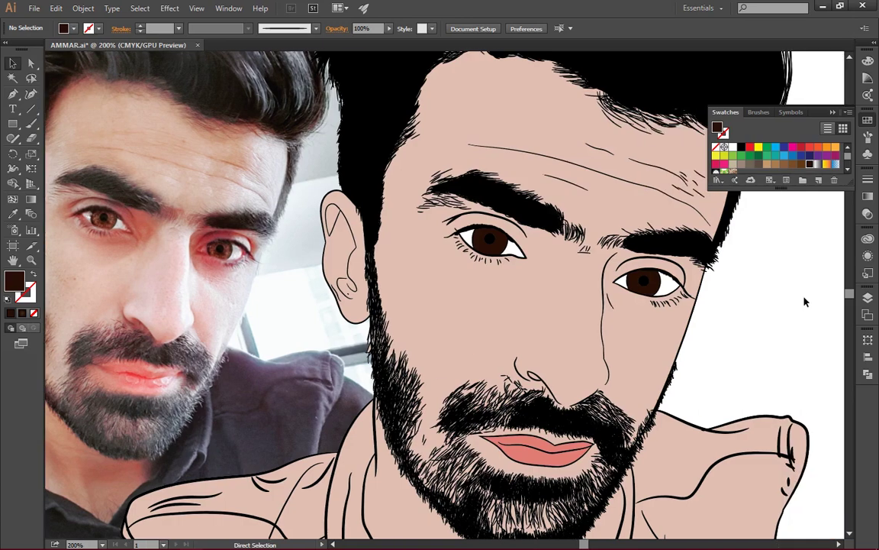
scroll(804, 302, "down", 3)
scroll(803, 303, "down", 1)
scroll(803, 302, "right", 1)
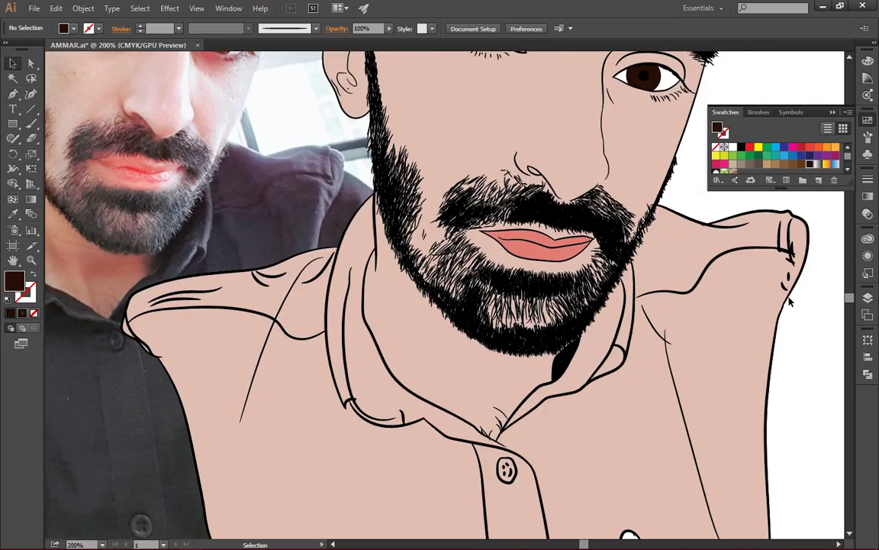
key("ctrl+minus")
key("ctrl+minus")
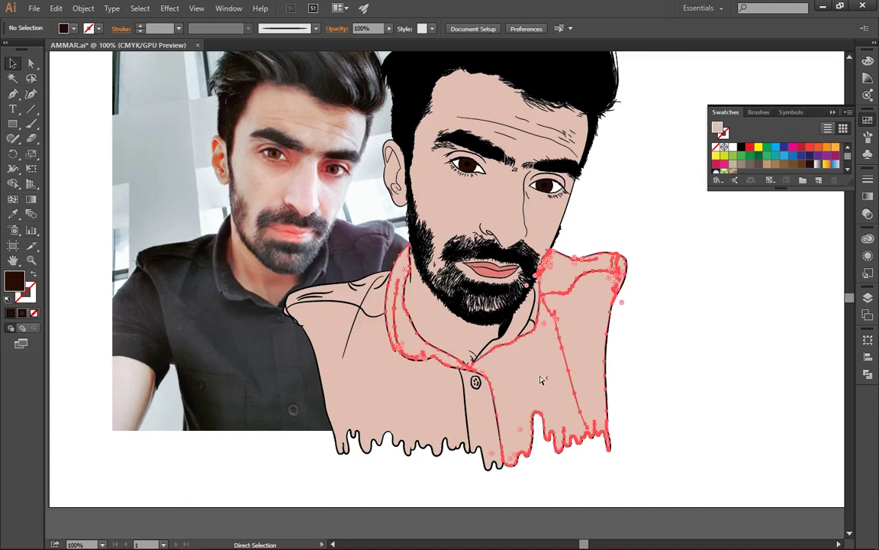
Fill the shirt pieces with the K=90 grey swatch, edited to K=95
left_click(467, 289)
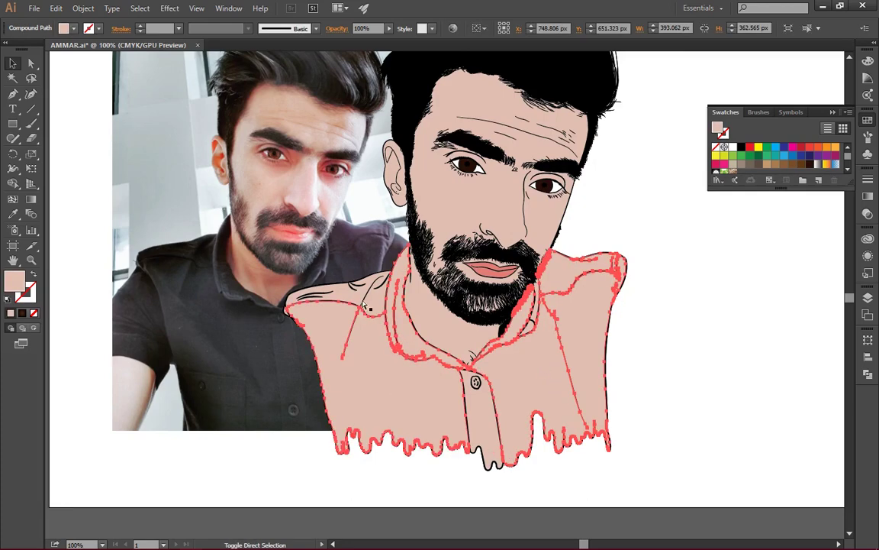
left_click(329, 273, "shift")
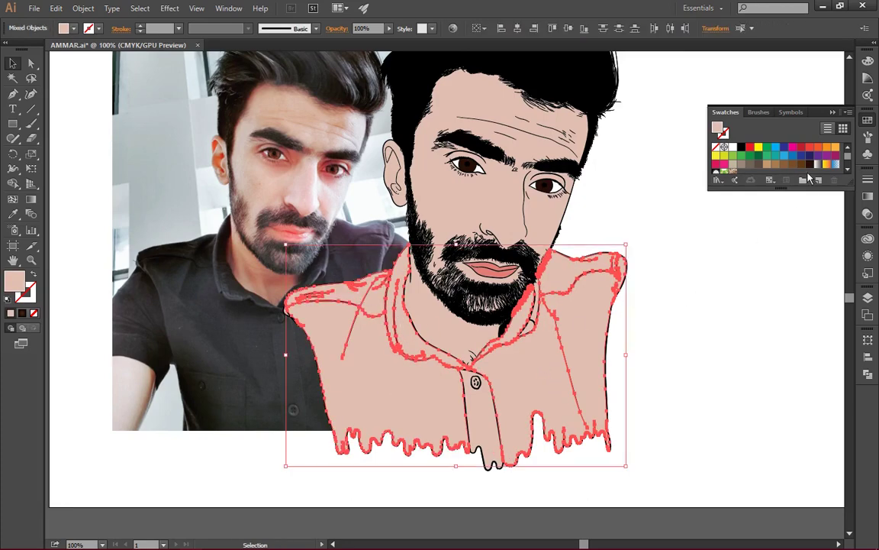
scroll(731, 159, "down", 5)
left_click(733, 158)
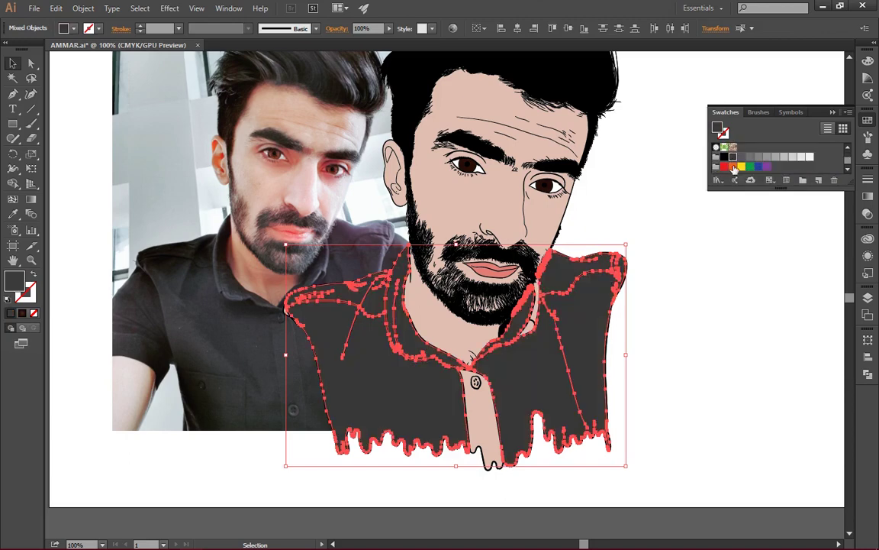
double_click(733, 158)
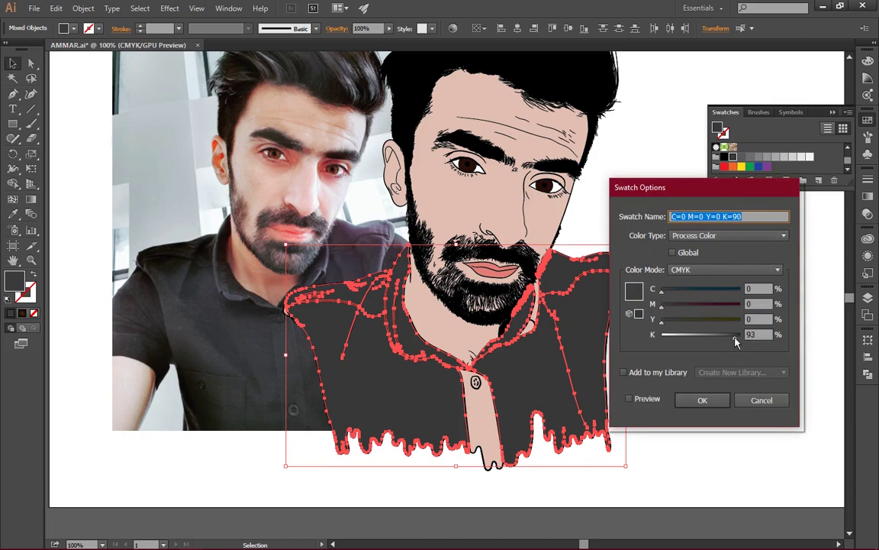
left_click(703, 400)
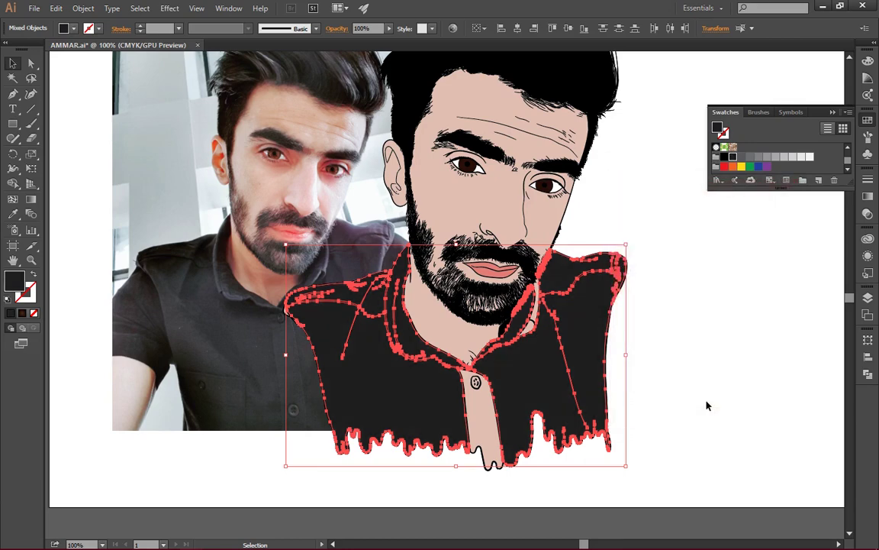
left_click(734, 306)
Eyedropper the black shirt fill onto the front placket and three collar pieces
key("a")
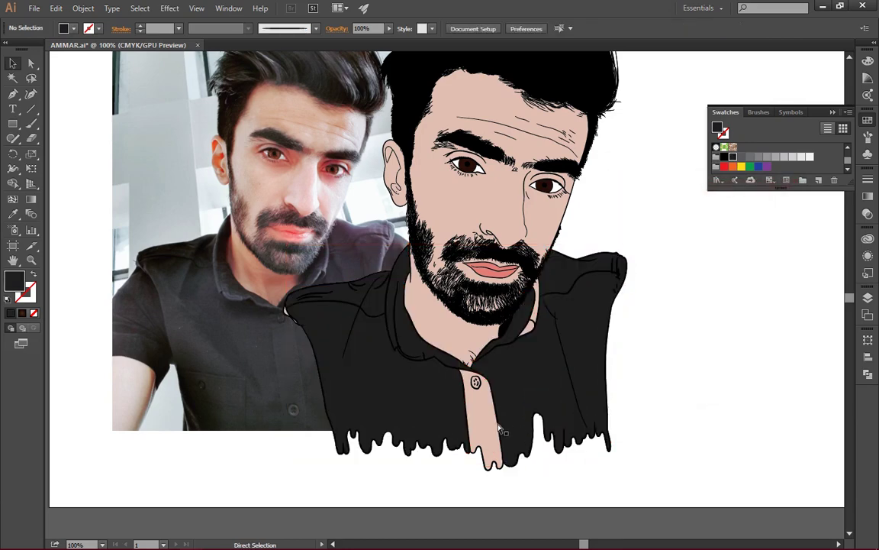
left_click(487, 427)
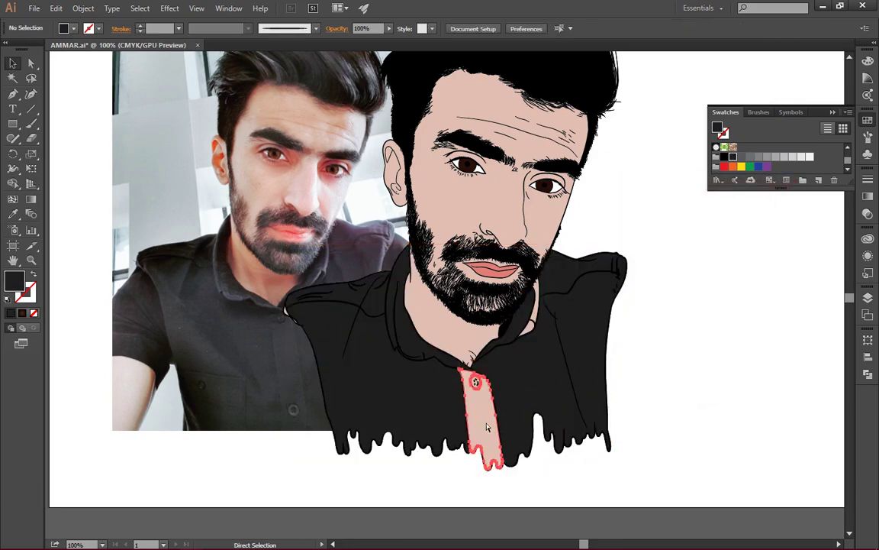
left_click(538, 333, "shift")
left_click(288, 317, "shift")
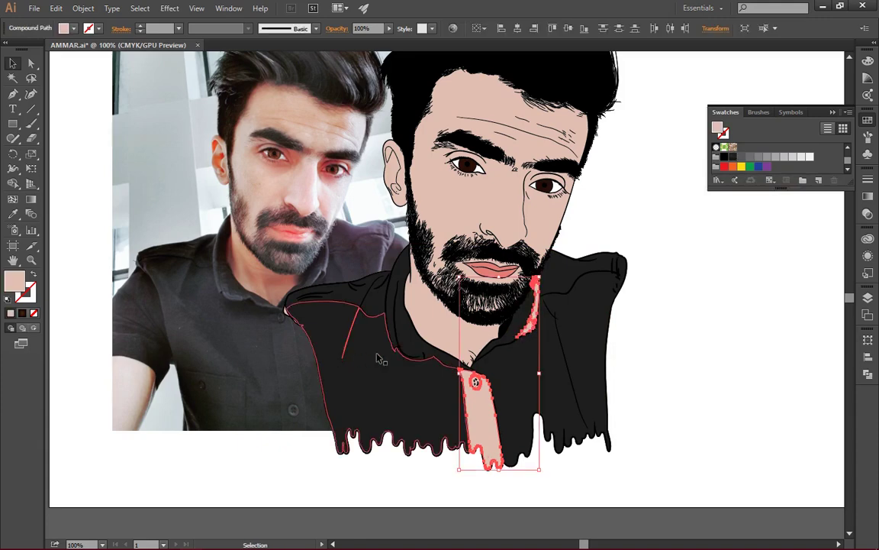
left_click(294, 322, "shift")
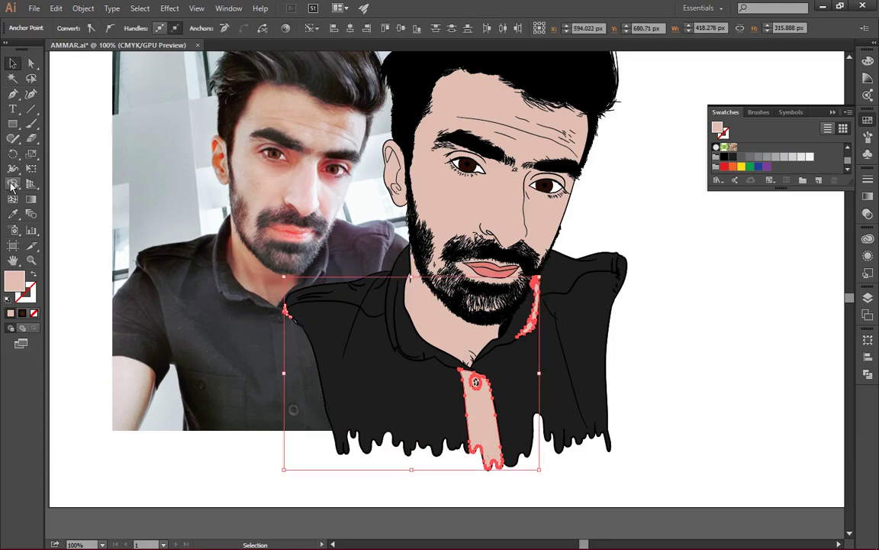
left_click(13, 215)
left_click(578, 349)
key("ctrl+shift+a")
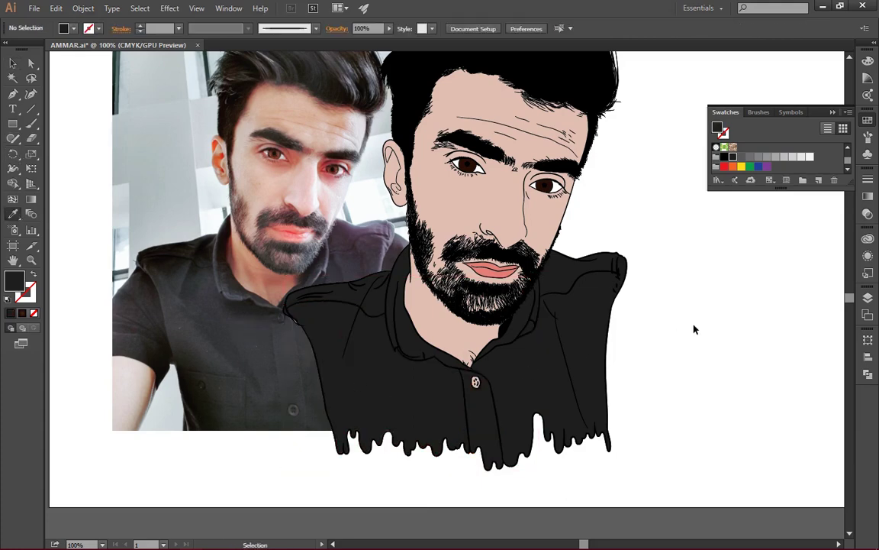
Zoom to 300% and select the tiny skin-coloured piece at the left collar
key("ctrl+plus")
key("ctrl+plus")
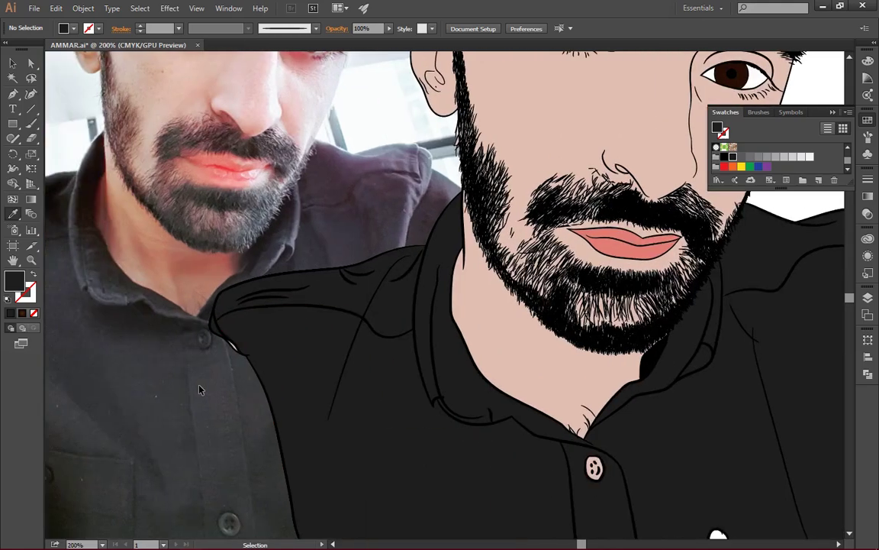
key("ctrl+plus")
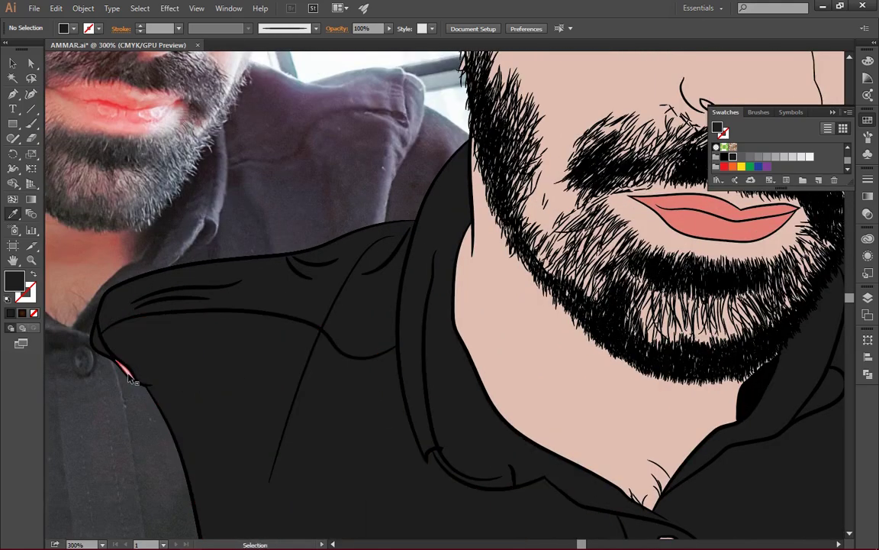
key("v")
key("ctrl+a")
key("ctrl+shift+a")
key("v")
left_click(129, 340)
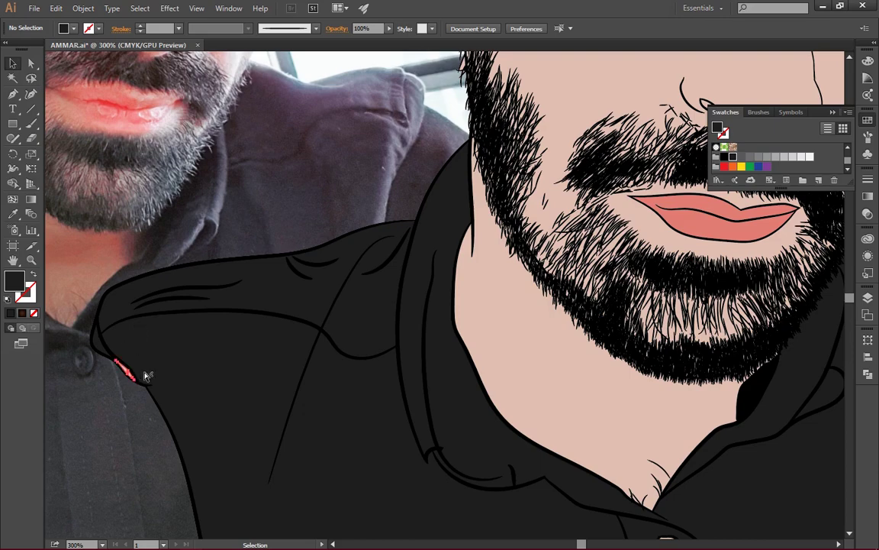
scroll(221, 370, "down", 3)
scroll(583, 399, "down", 2)
scroll(583, 398, "down", 3)
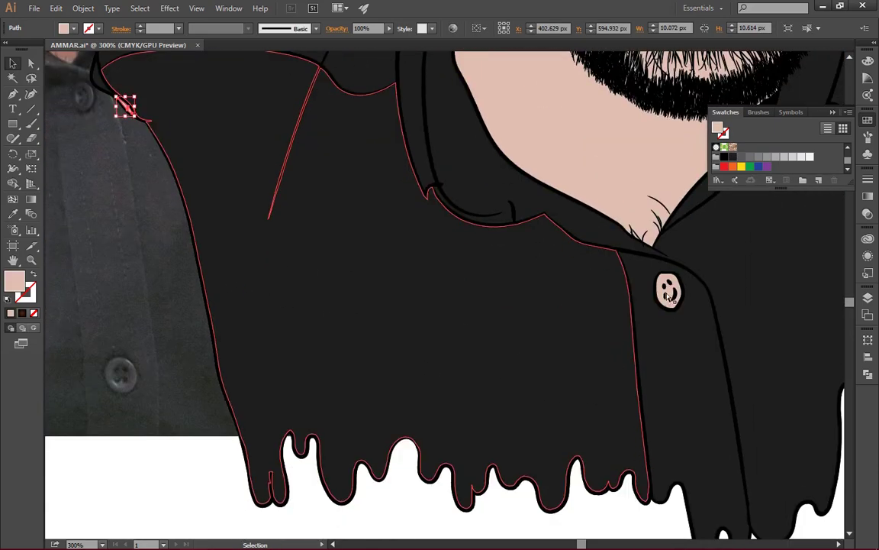
Eyedropper the black fill onto the shirt button, check the leftover collar piece, and fit the view
left_click(661, 297)
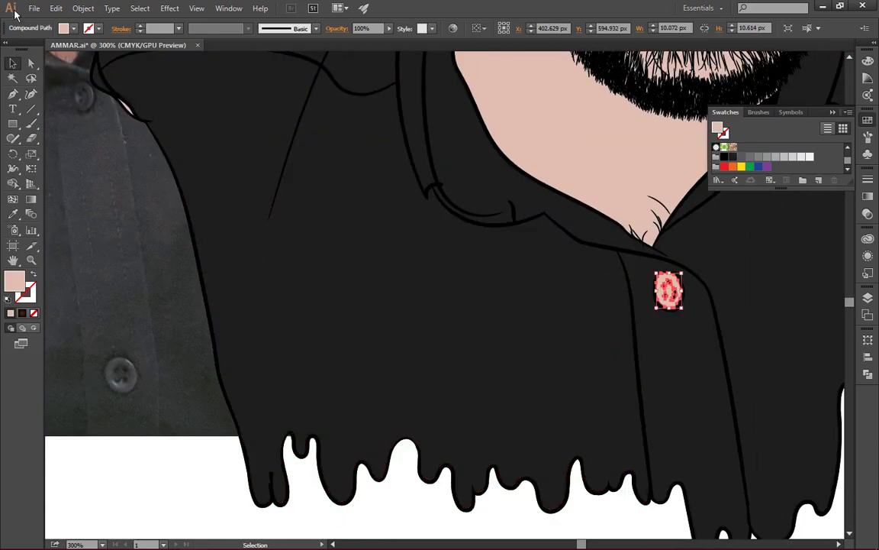
key("i")
left_click(181, 138)
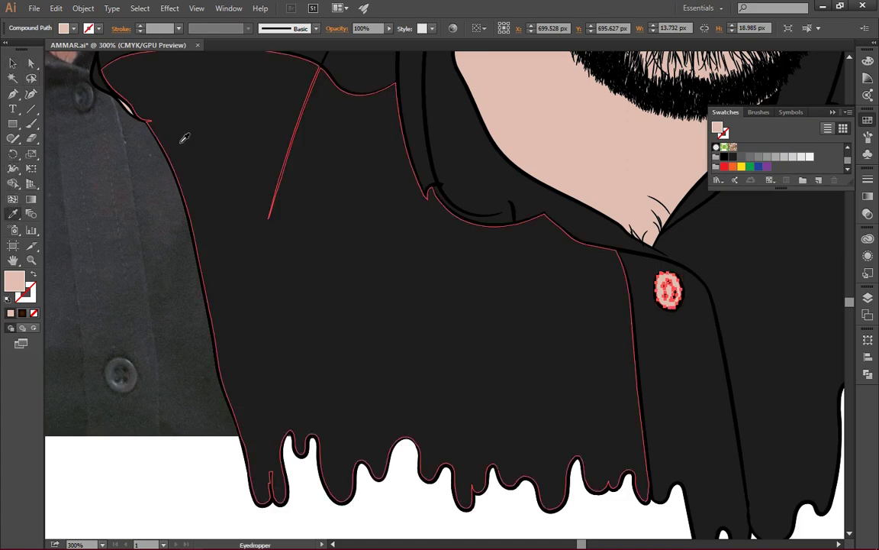
key("ctrl+shift+a")
key("v")
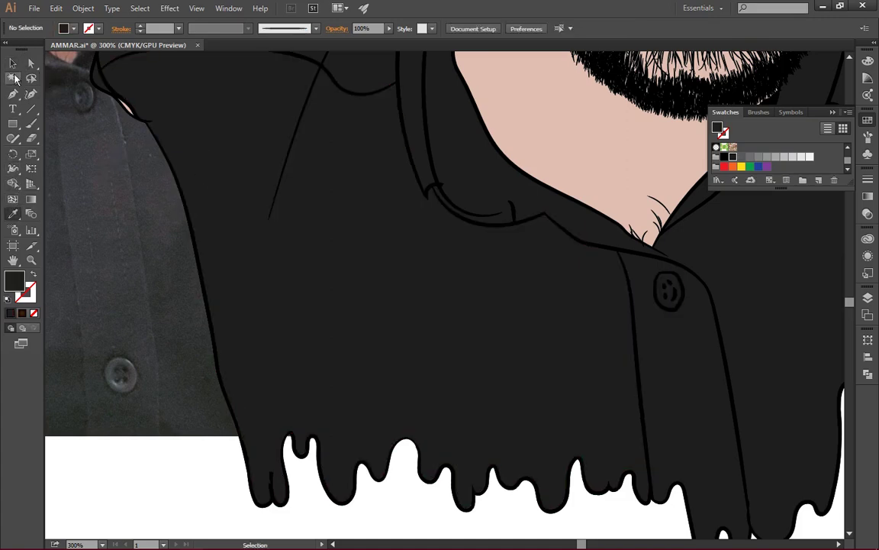
key("a")
left_click(124, 105)
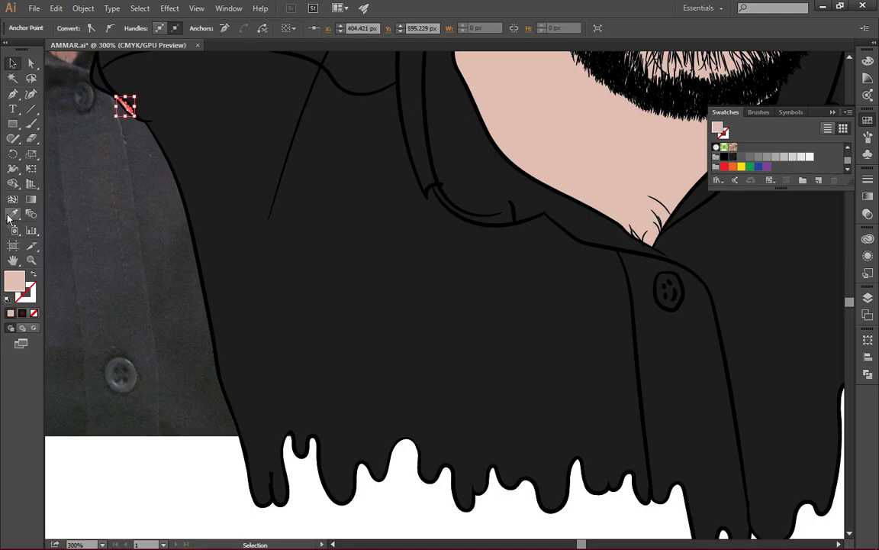
key("ctrl+shift+a")
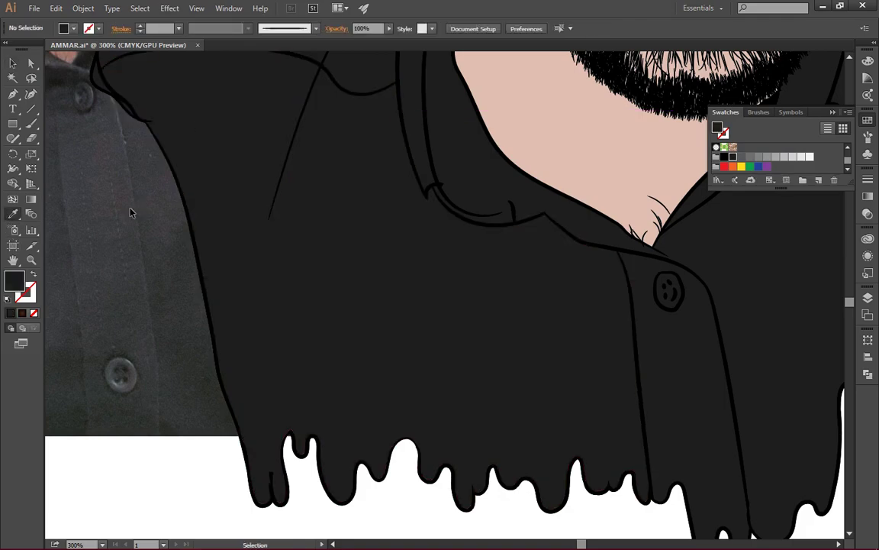
key("ctrl+1")
Zoom back to 100% and scroll up to the face
key("ctrl+minus")
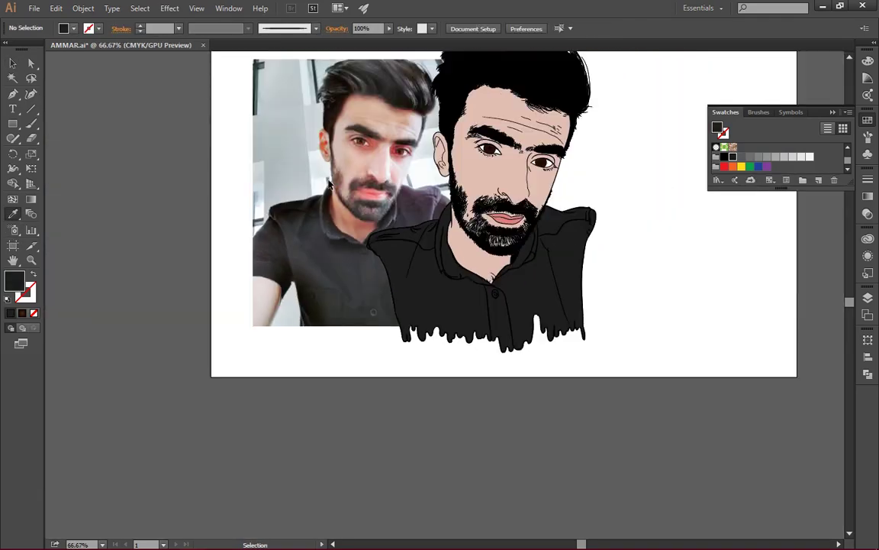
key("i")
scroll(664, 191, "up", 2)
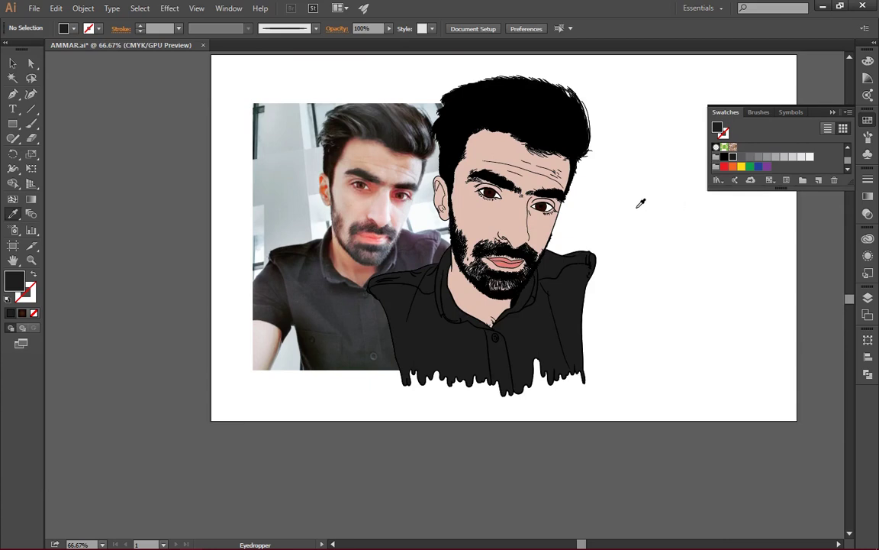
key("ctrl+plus")
scroll(721, 202, "up", 2)
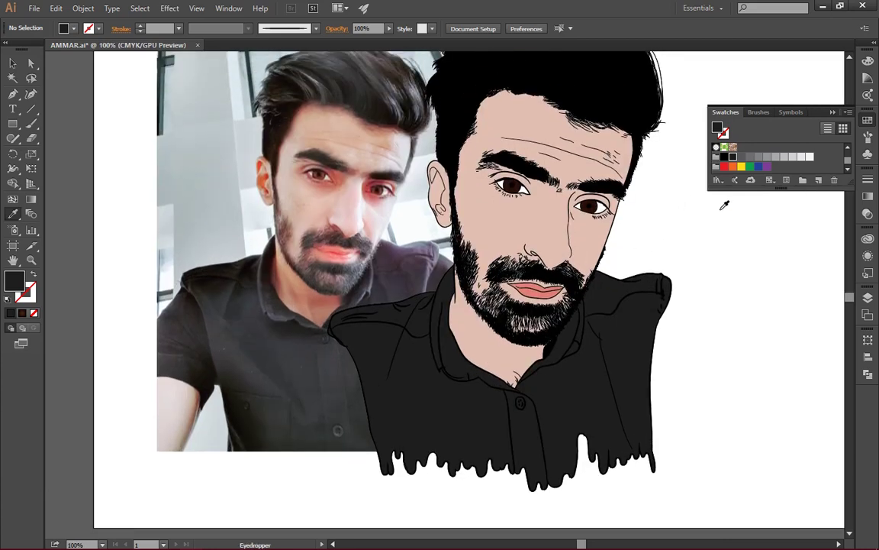
scroll(727, 207, "up", 2)
key("v")
scroll(725, 209, "left", 1)
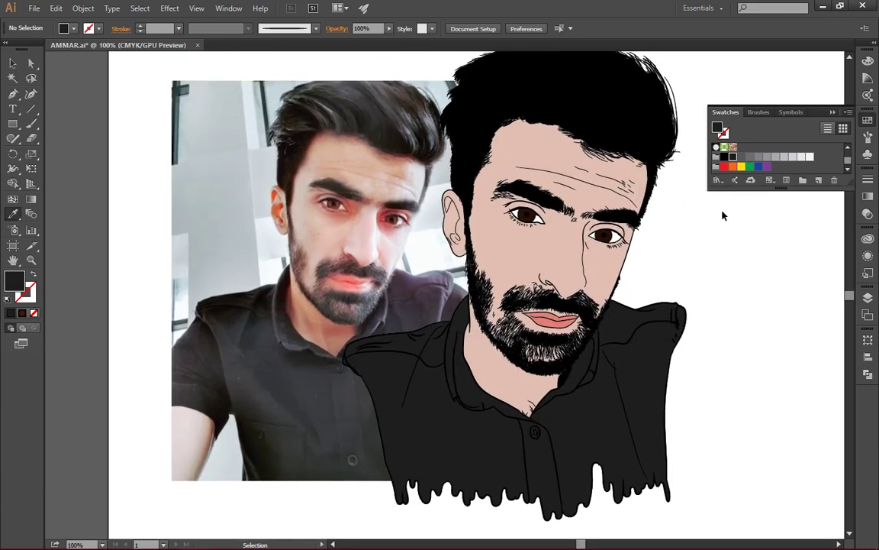
scroll(724, 216, "right", 2)
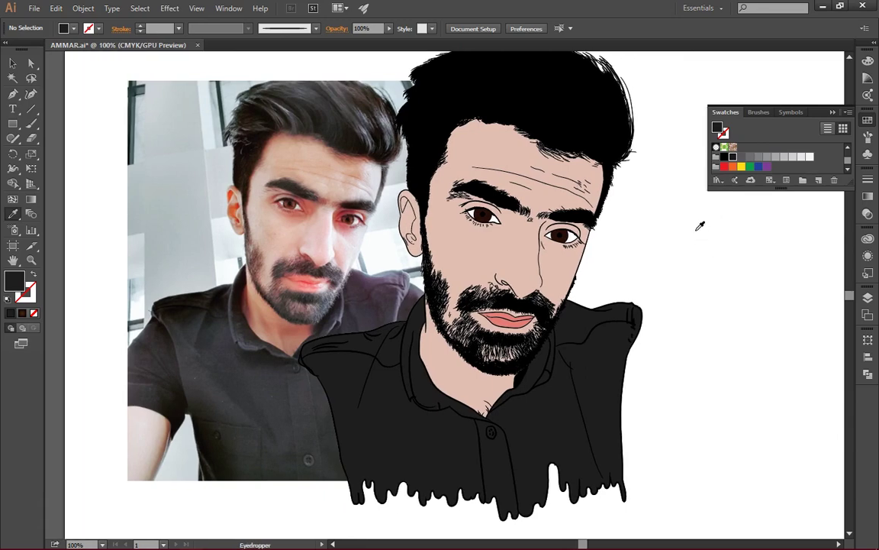
Create Layer 4 above Layer 2 and choose the Pencil tool
left_click(867, 299)
left_click(818, 401)
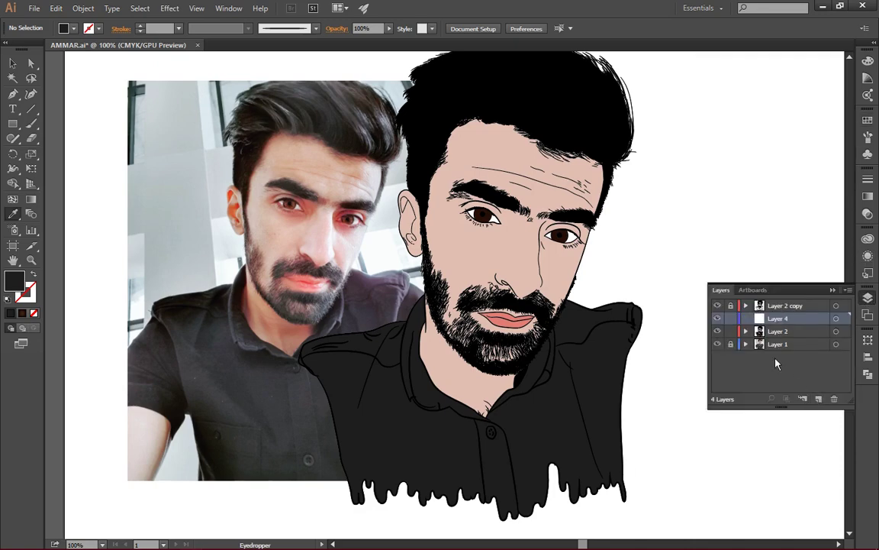
left_click(832, 290)
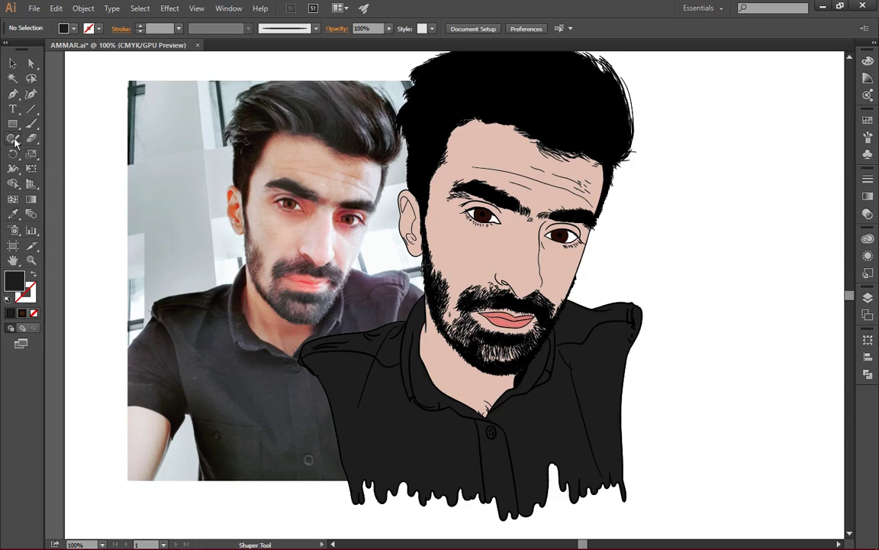
left_click(13, 138)
left_click(61, 153)
Draw a pencil shadow shape along the left temple from hairline to face edge
scroll(435, 164, "up", 1)
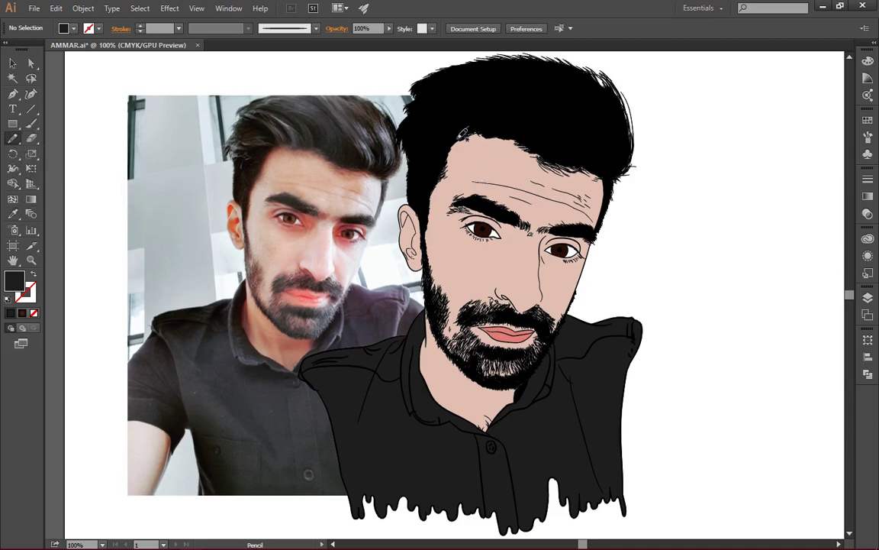
left_click_drag(468, 127, 430, 236)
left_click_drag(423, 252, 422, 252)
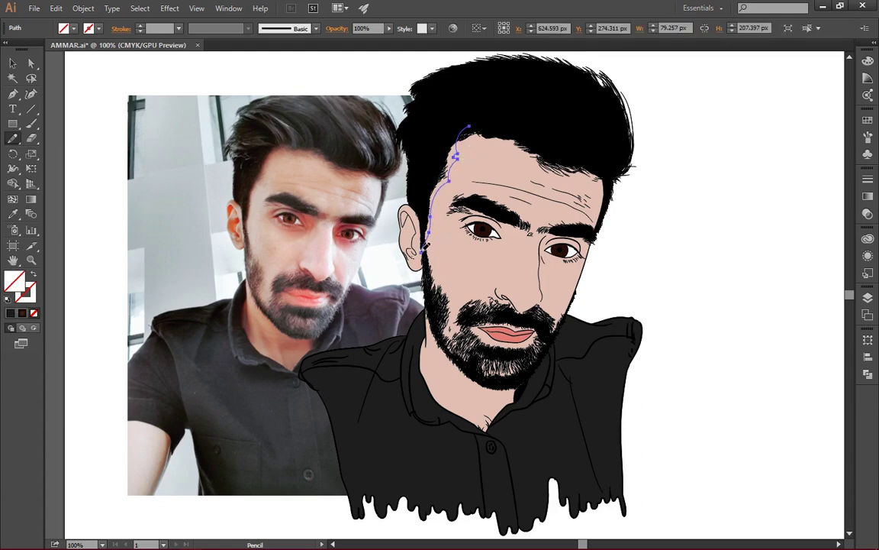
mouse_move(428, 207)
left_mouse_down()
mouse_move(441, 140)
mouse_move(458, 124)
left_mouse_up()
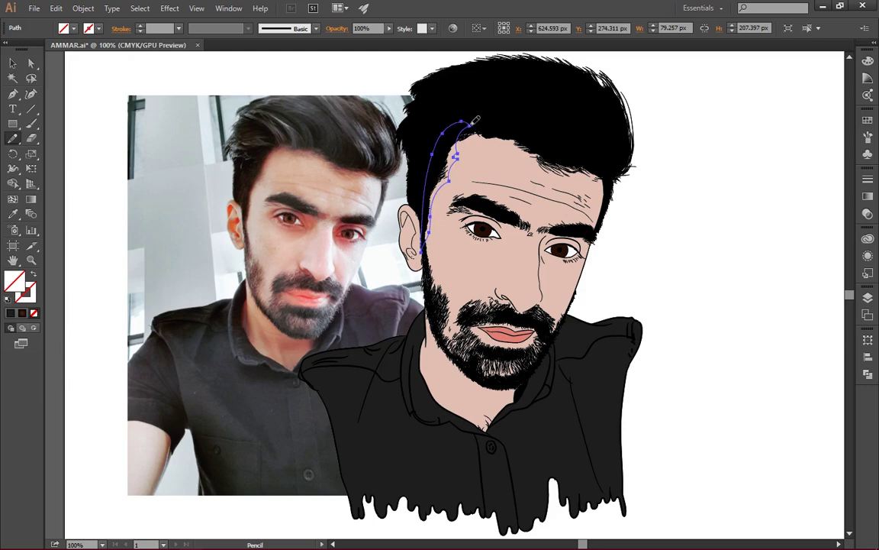
Fill the temple shape with the sampled skin tone darkened to #996858
left_click(11, 313)
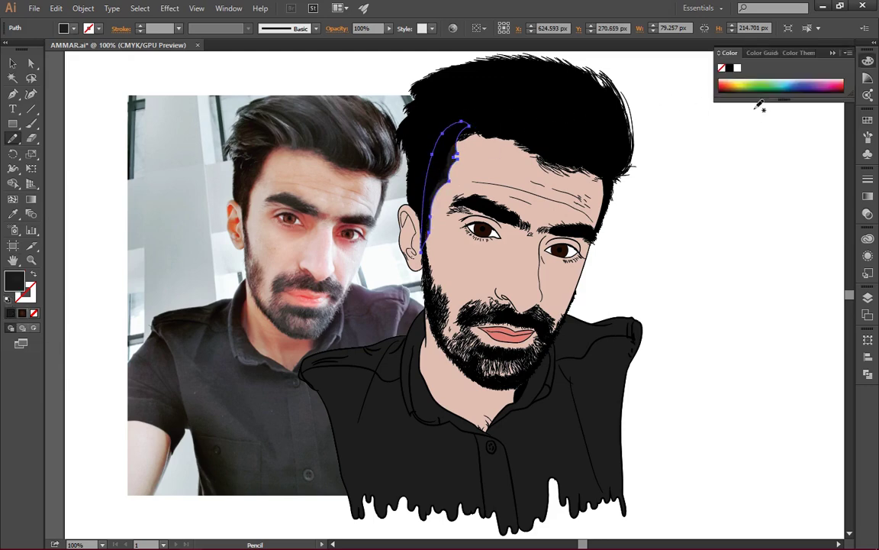
left_click(13, 214)
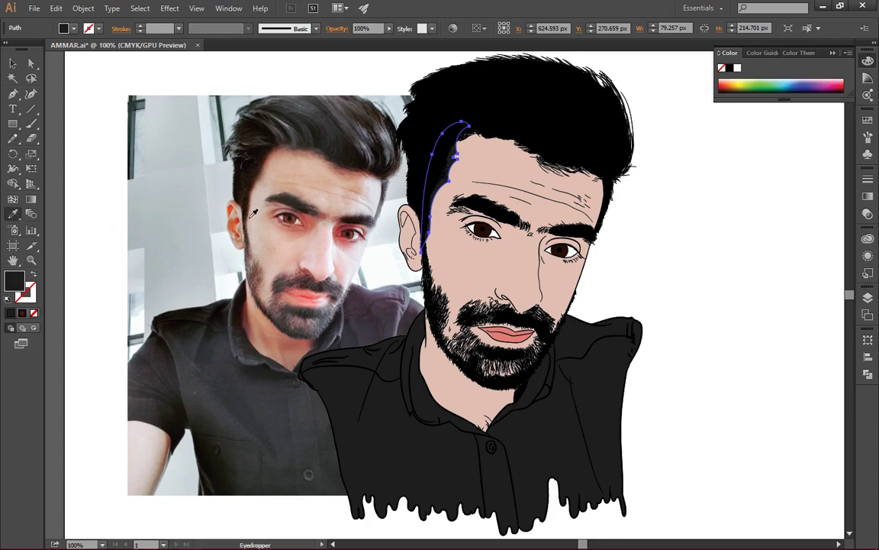
left_click(257, 185)
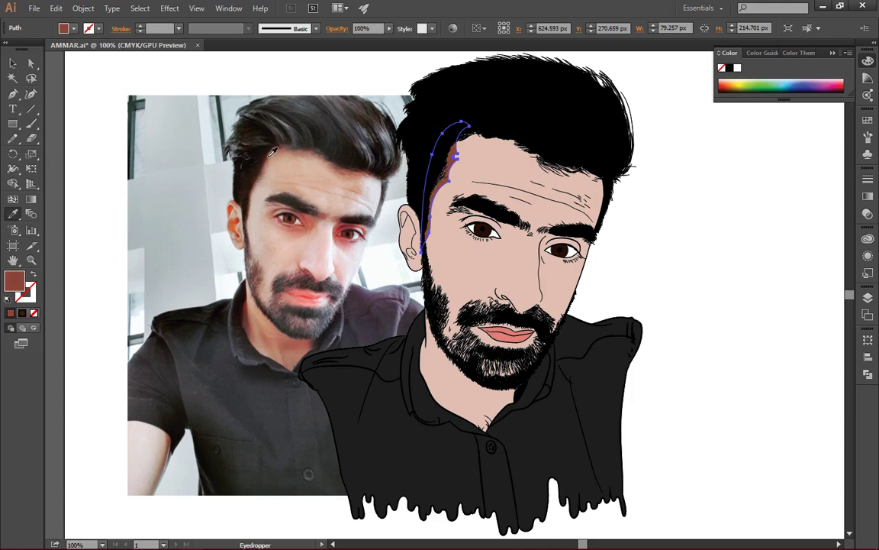
left_click(273, 157)
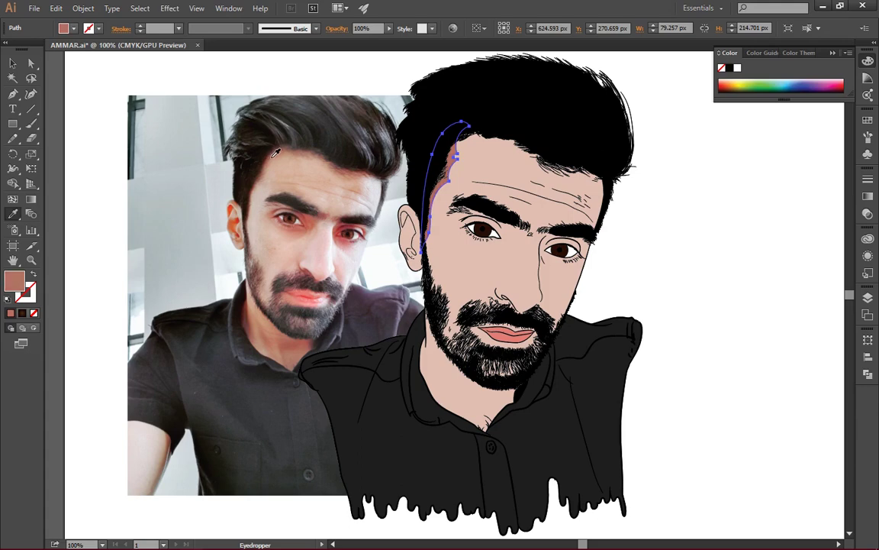
left_click(486, 149)
double_click(14, 281)
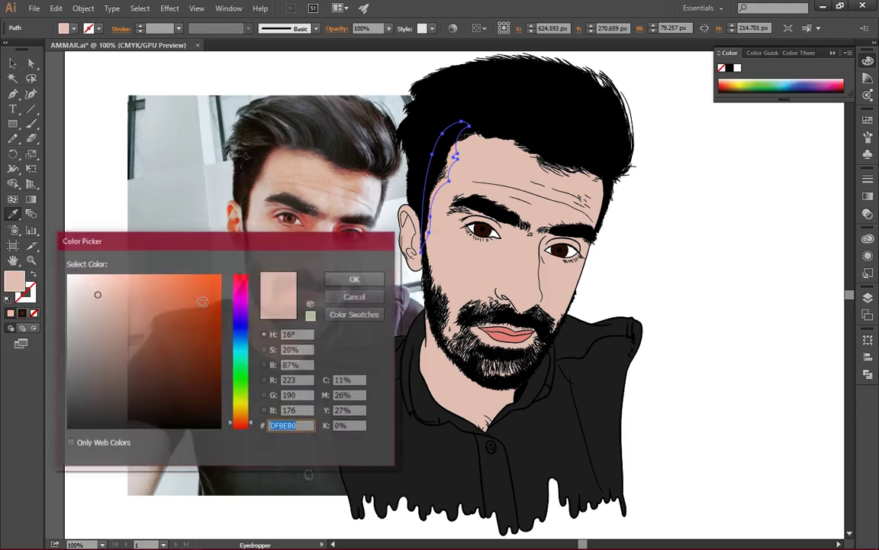
mouse_move(98, 295)
left_mouse_down()
mouse_move(120, 334)
mouse_move(114, 337)
mouse_move(133, 342)
left_mouse_up()
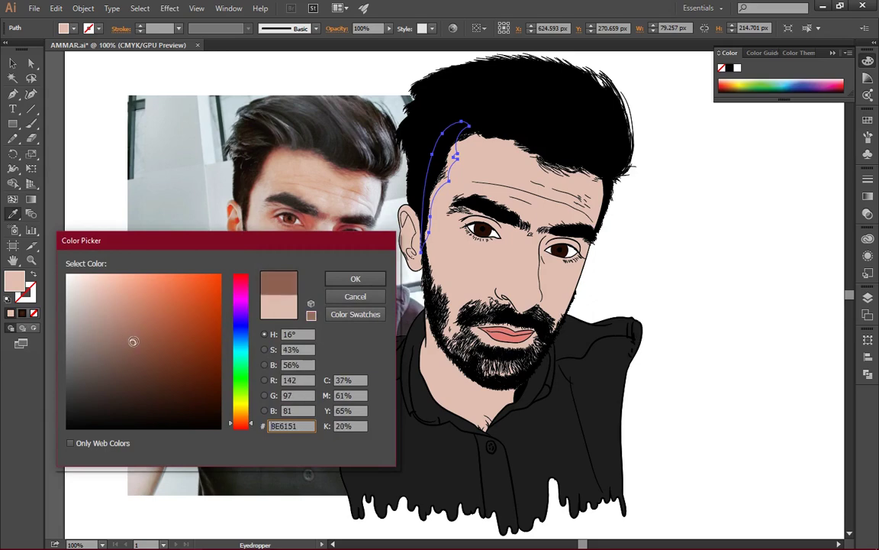
left_click(355, 279)
left_click(691, 239, "ctrl")
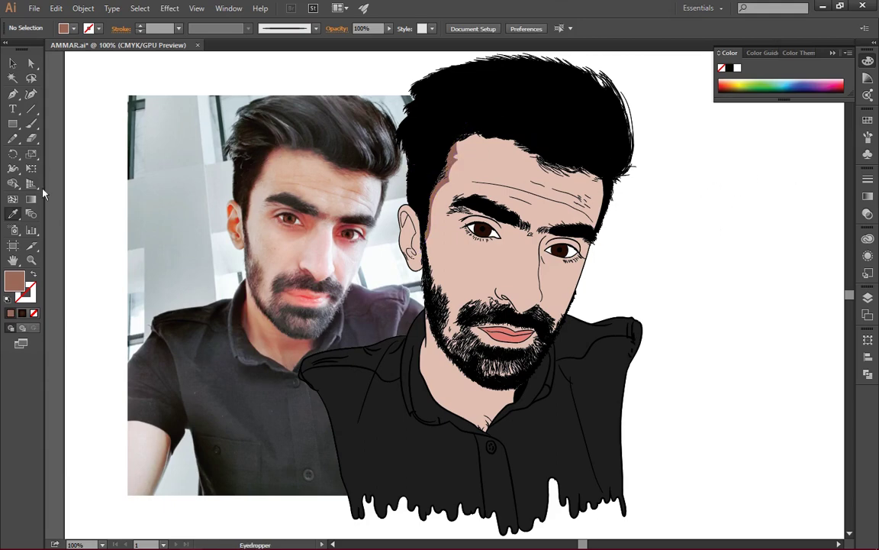
Draw pencil shadow strokes along the forehead hairline and over the eyebrow
key("n")
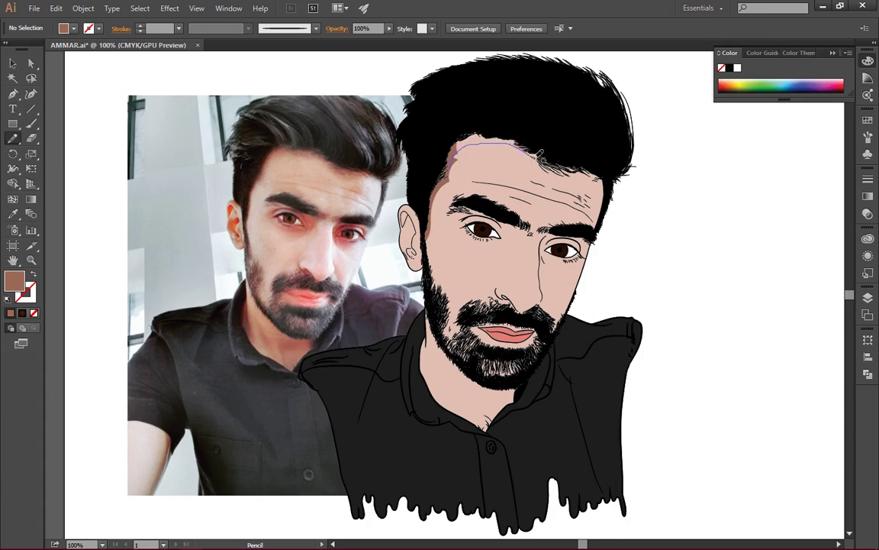
left_click_drag(539, 153, 550, 162)
left_click_drag(595, 166, 450, 145)
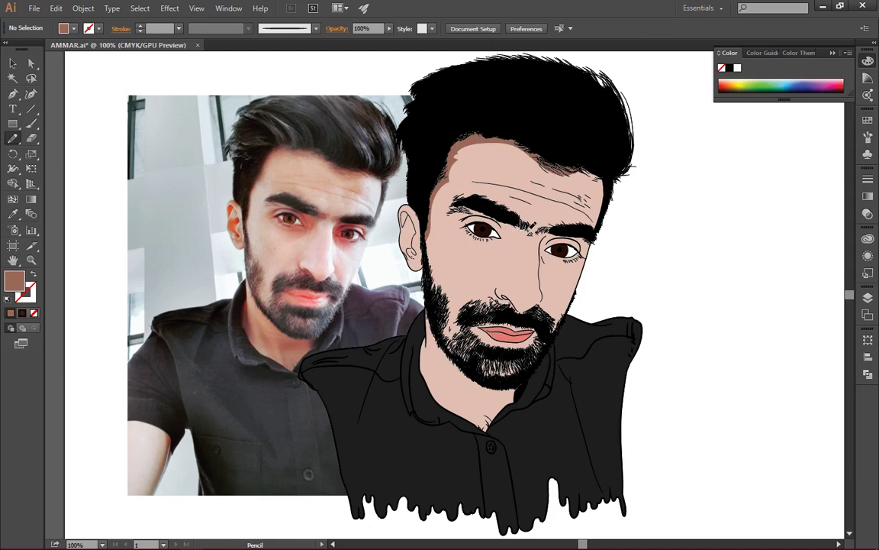
left_click_drag(522, 218, 495, 219)
At 200% zoom, draw shadow shapes inside the ear and on the earlobe, filled with the sampled ear colour
key("ctrl+plus")
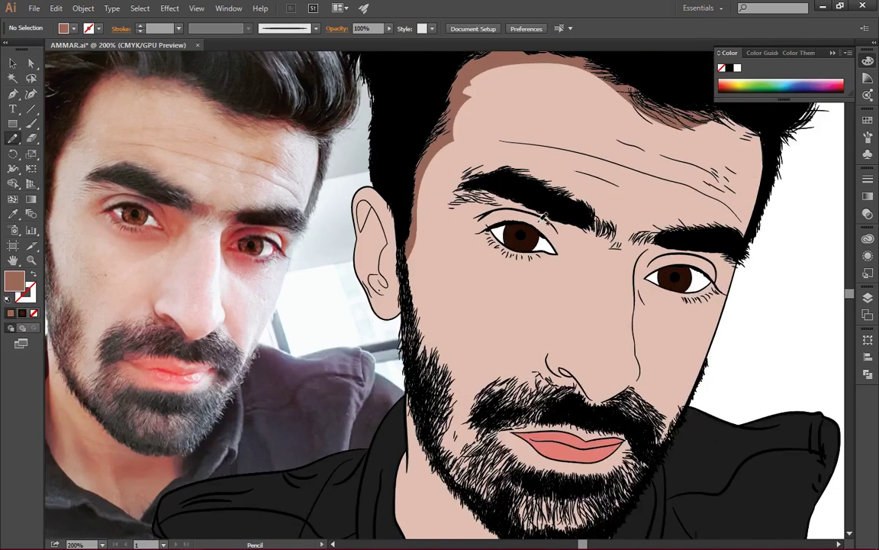
scroll(446, 226, "left", 2)
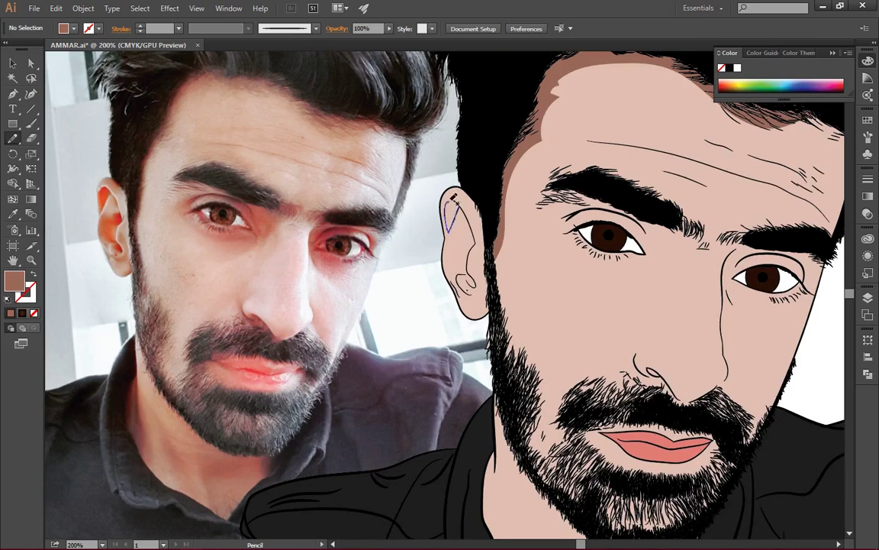
left_click_drag(453, 198, 451, 203)
key("i")
left_click(106, 197)
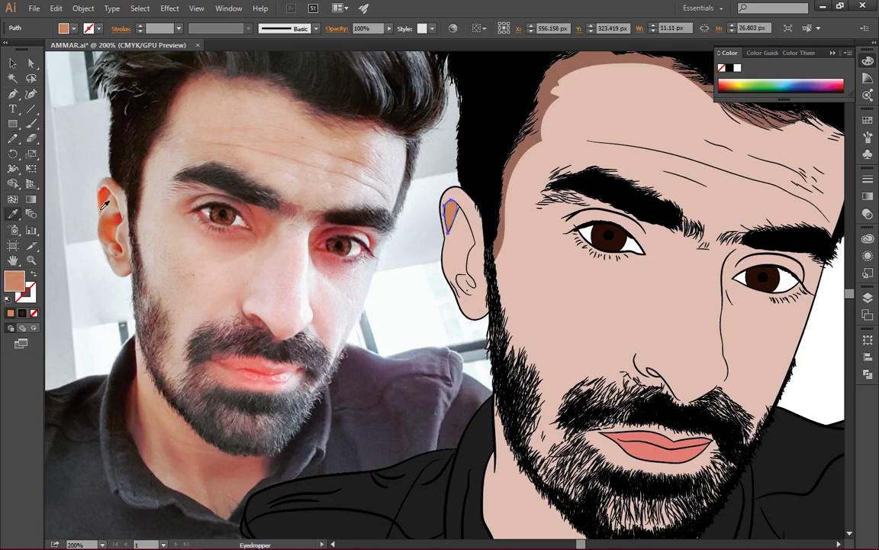
key("ctrl+shift+a")
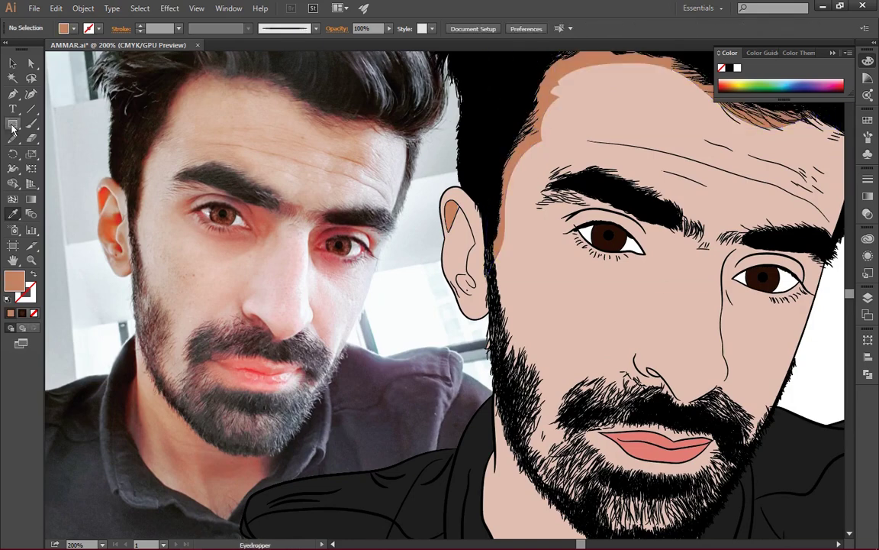
left_click(12, 137)
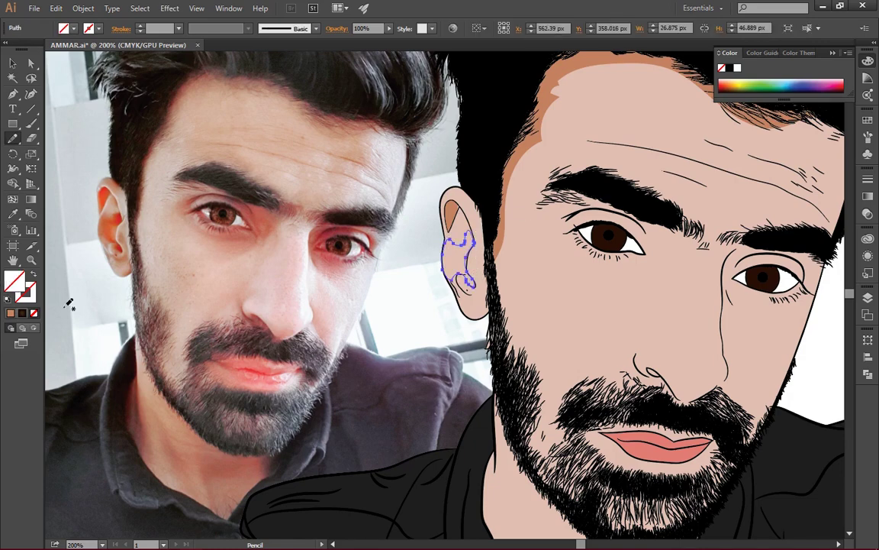
scroll(280, 240, "right", 2)
left_click_drag(419, 292, 425, 289)
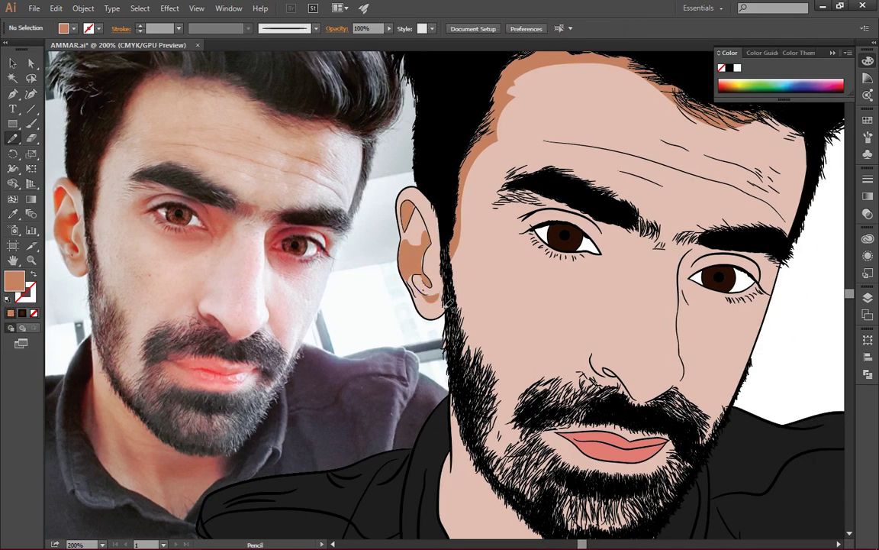
Draw shadow shapes on the upper eyelid and under the left eye
scroll(549, 220, "up", 1)
left_click_drag(514, 241, 554, 228)
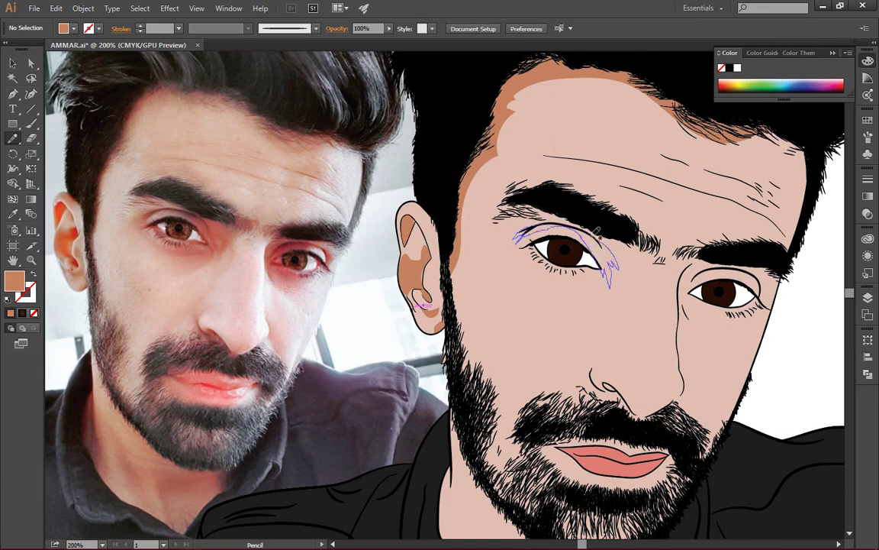
left_click_drag(615, 263, 516, 243)
left_click_drag(600, 272, 547, 280)
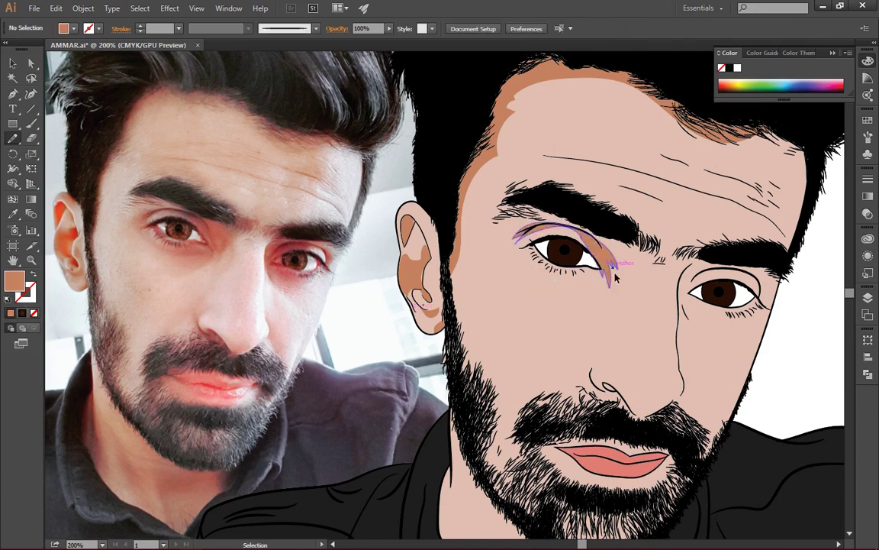
key("ctrl+z")
left_click_drag(509, 239, 602, 239)
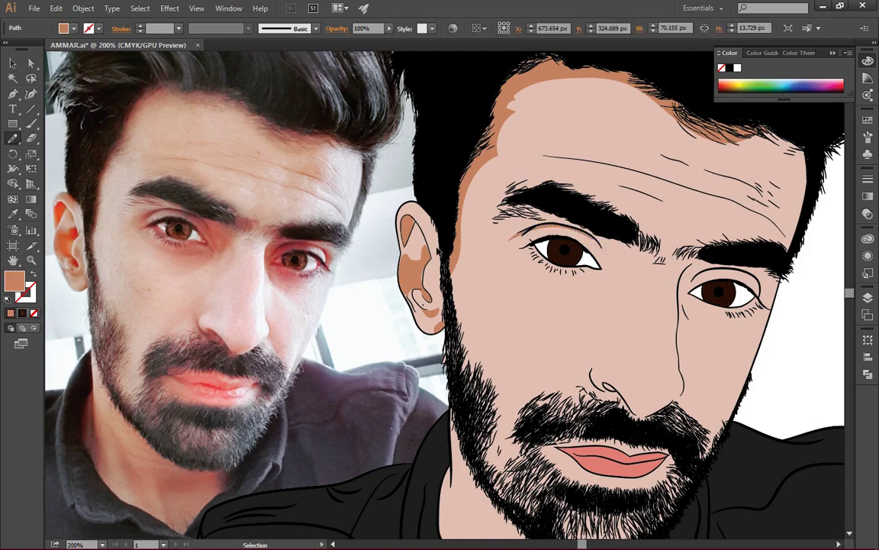
left_click_drag(600, 275, 543, 279)
left_click_drag(589, 302, 578, 286)
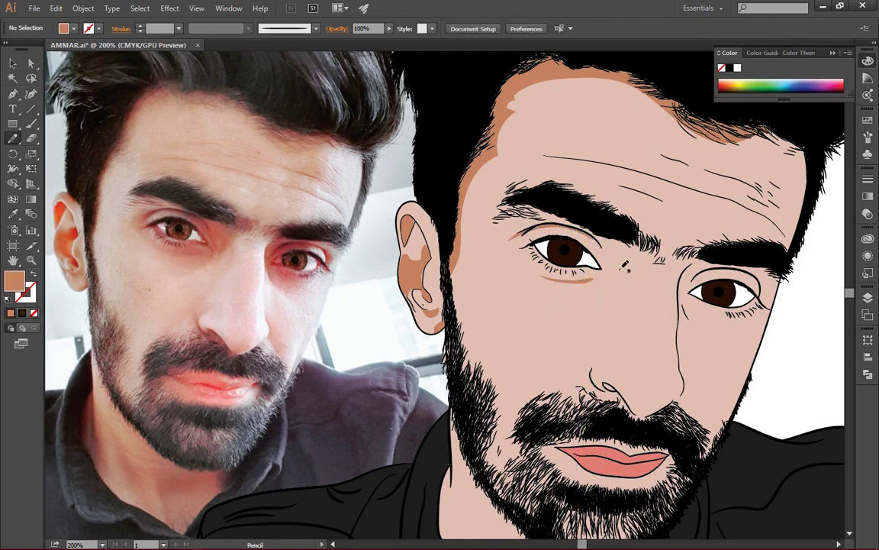
Add shadows at the right eye's outer corner, under the right eye, and beside the nostril
left_click_drag(732, 265, 703, 252)
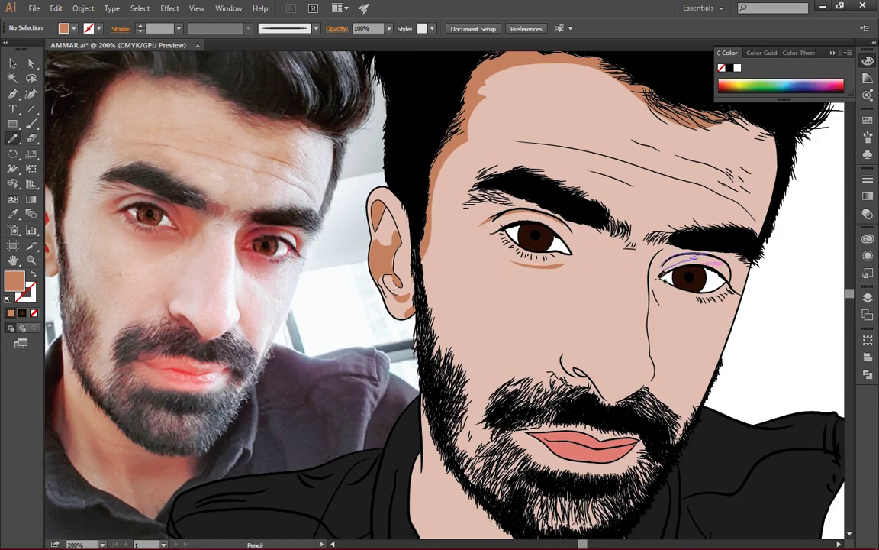
left_click_drag(733, 287, 734, 254)
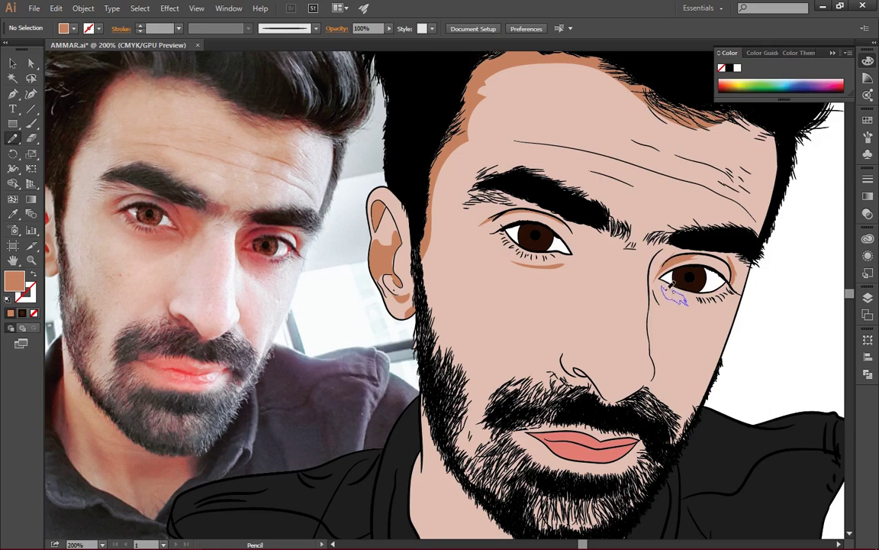
left_click_drag(672, 285, 675, 288)
scroll(596, 332, "down", 2)
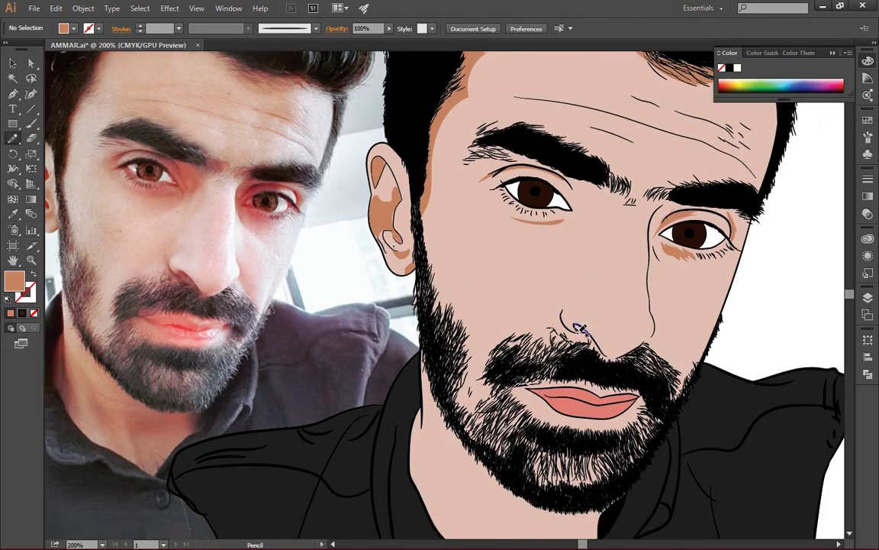
left_click_drag(571, 328, 612, 353)
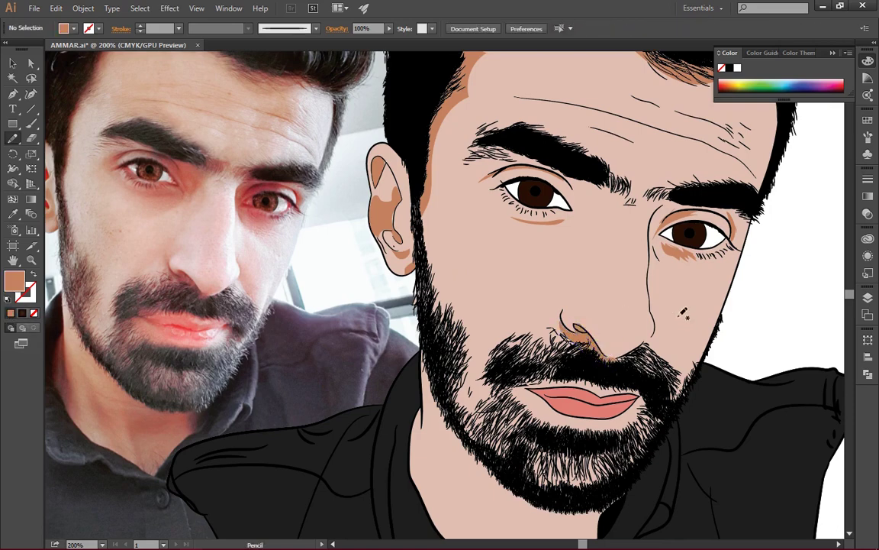
Draw a closed shadow along the left jawline and a brown-filled diagonal neck shadow
scroll(594, 334, "down", 1)
scroll(611, 336, "left", 1)
left_click_drag(465, 377, 472, 467)
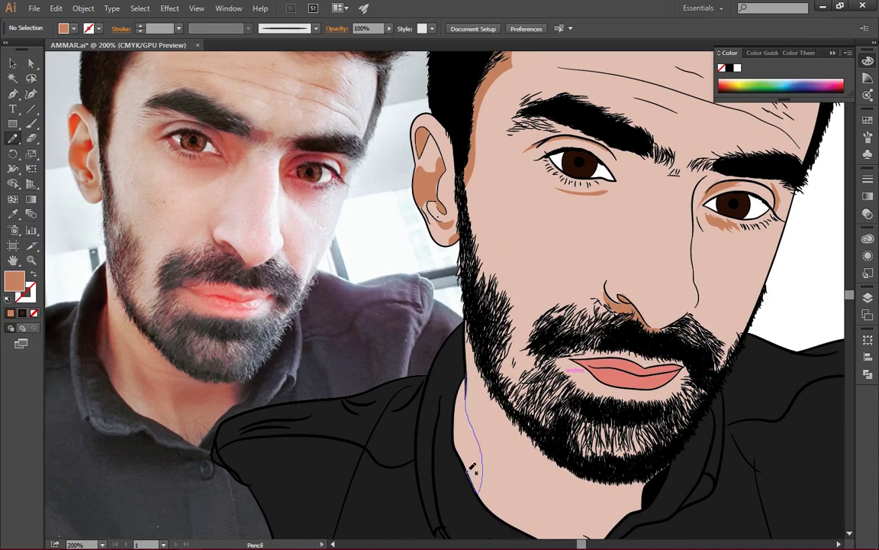
left_click_drag(461, 404, 461, 386)
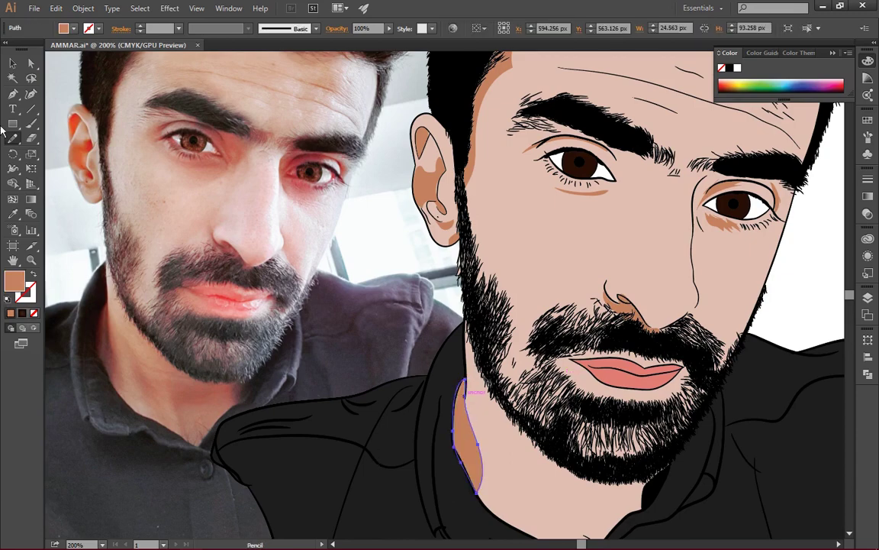
key("shift+grave")
key("n")
scroll(489, 344, "down", 2)
scroll(488, 343, "down", 1)
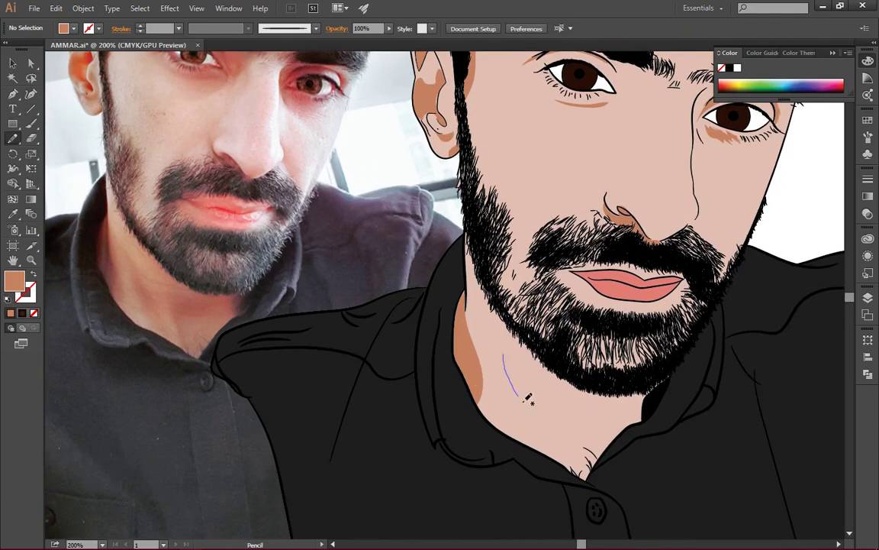
left_click_drag(504, 347, 565, 434)
key("comma")
key("ctrl+shift+a")
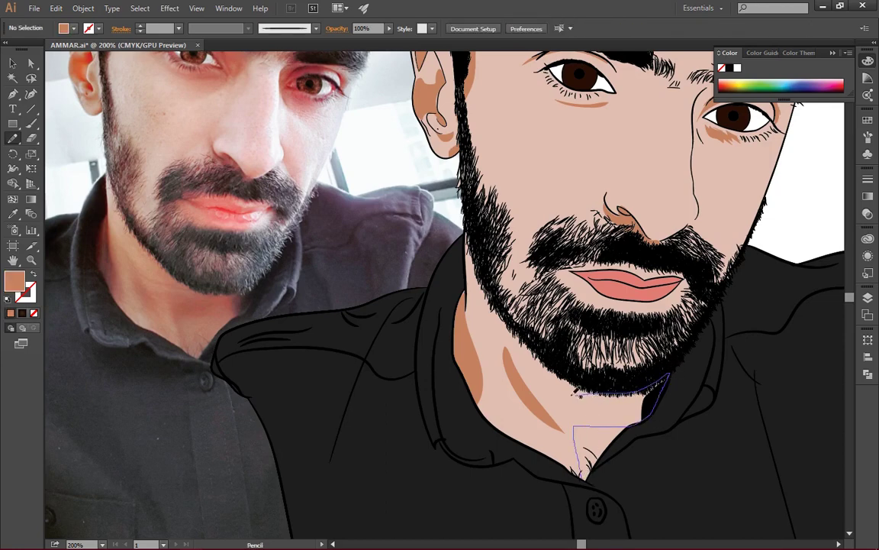
Replace a discarded chin shadow with a zigzag shadow down the neck and another on the left neck
left_click_drag(576, 427, 574, 426)
key("i")
left_click(526, 381)
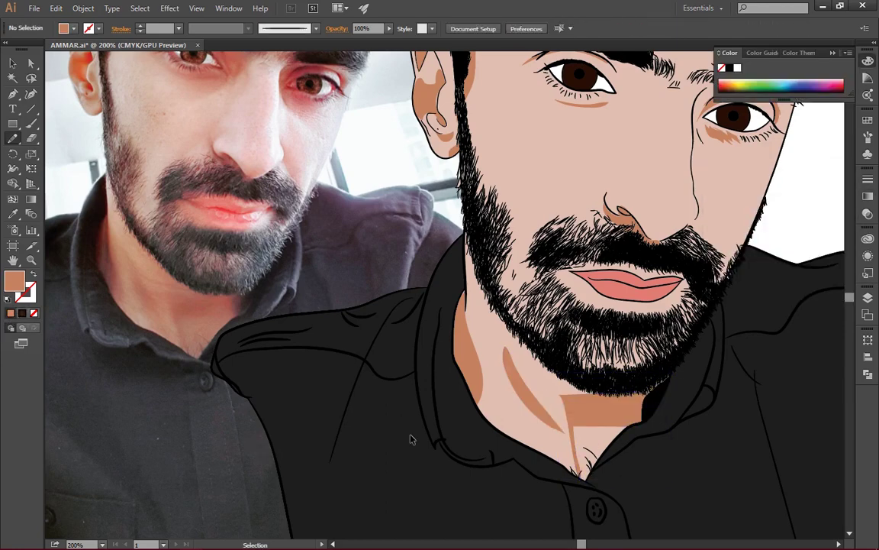
key("v")
key("ctrl+z")
key("Delete")
key("n")
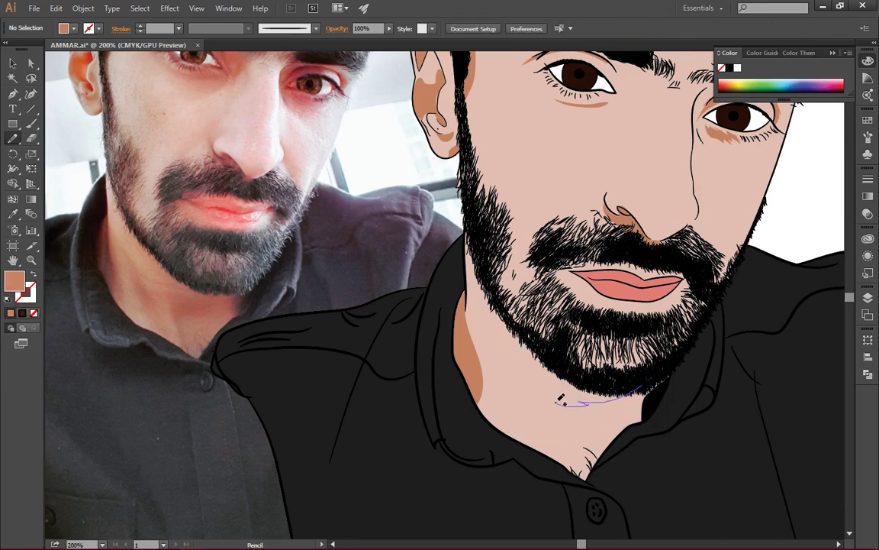
mouse_move(642, 387)
left_mouse_down()
mouse_move(581, 458)
mouse_move(603, 381)
left_mouse_up()
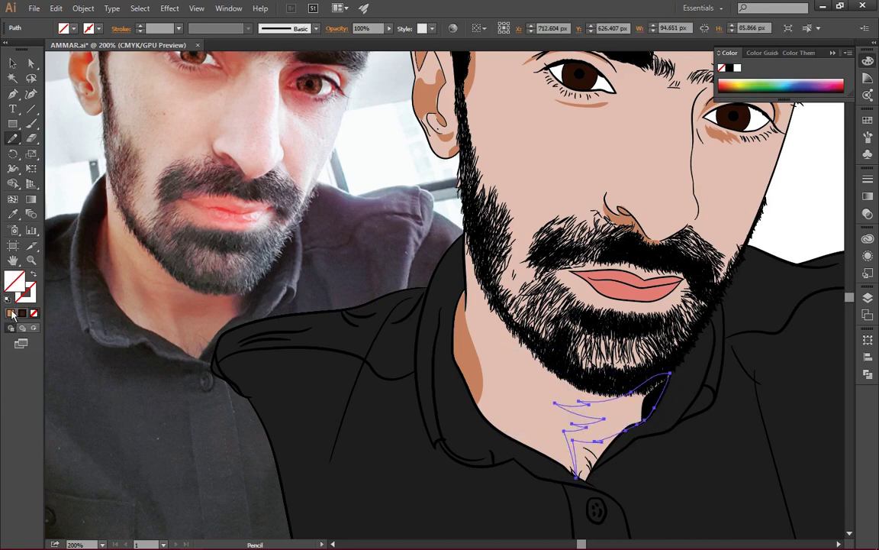
key("ctrl+shift+a")
left_click_drag(508, 342, 509, 337)
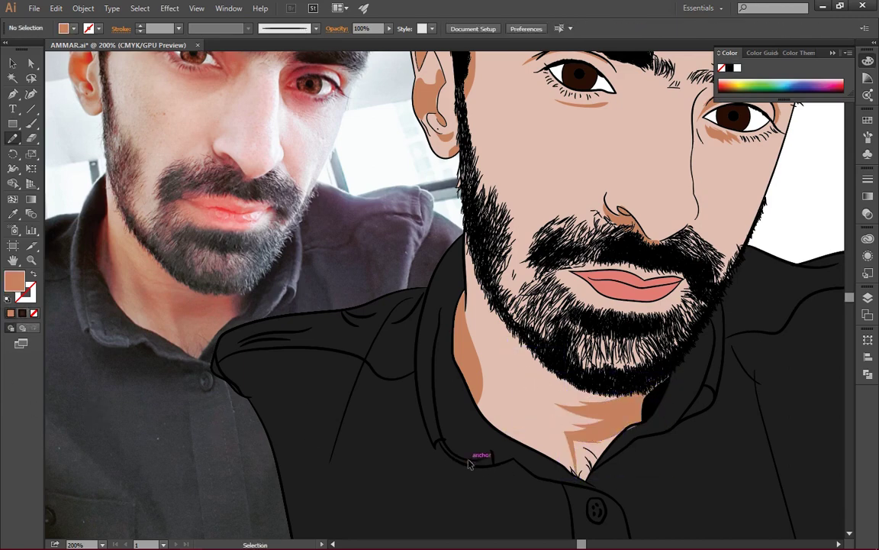
Draw shadow strokes under the left eye's lower eyelid, undoing the rejected attempts
scroll(477, 454, "up", 2)
scroll(477, 454, "up", 1)
scroll(643, 277, "up", 1)
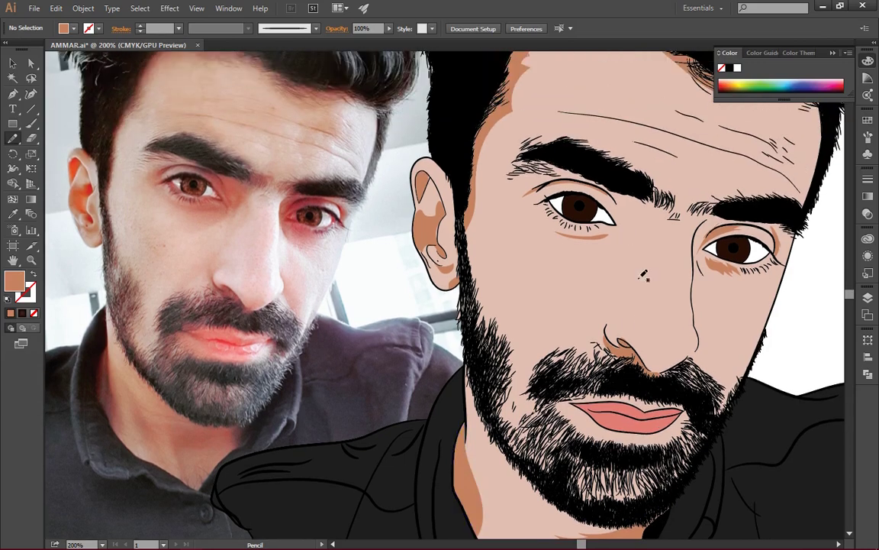
scroll(626, 232, "up", 1)
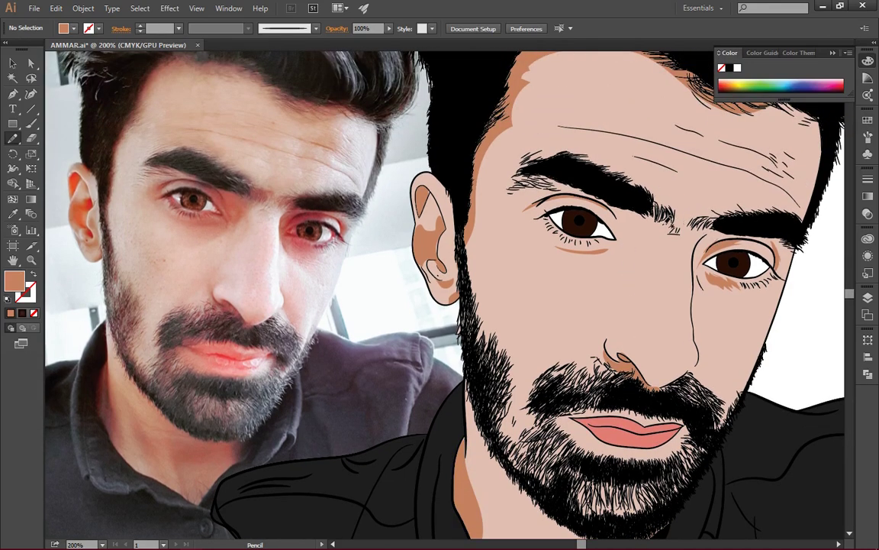
mouse_move(611, 223)
left_mouse_down()
mouse_move(594, 195)
mouse_move(658, 197)
left_mouse_up()
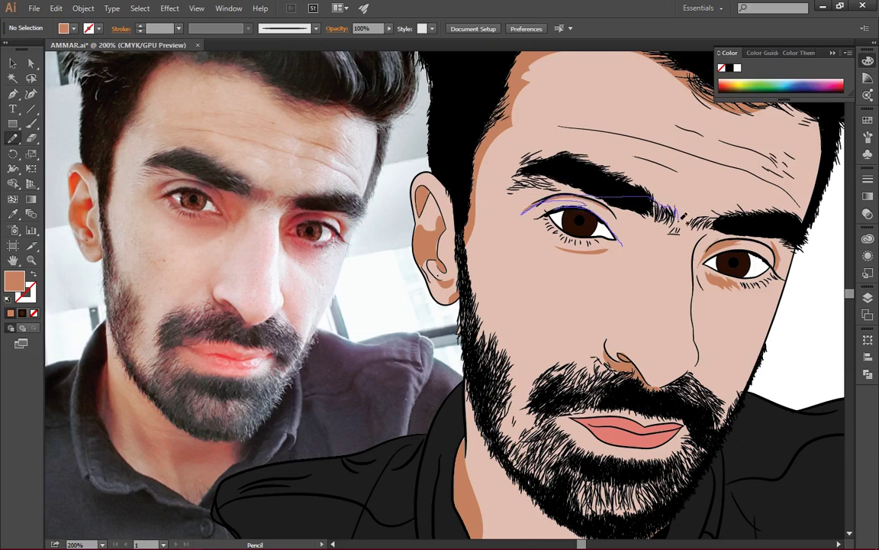
key("ctrl+z")
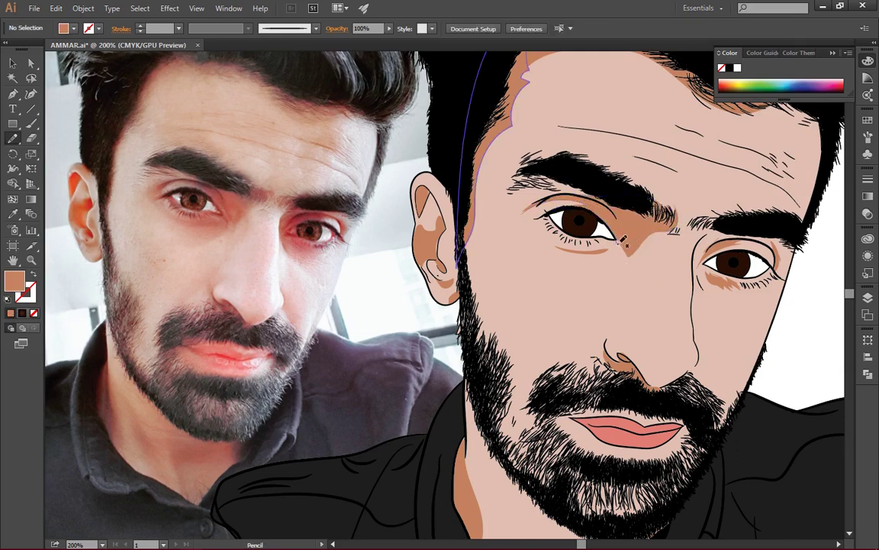
mouse_move(615, 246)
left_mouse_down()
mouse_move(579, 271)
mouse_move(548, 261)
mouse_move(526, 228)
left_mouse_up()
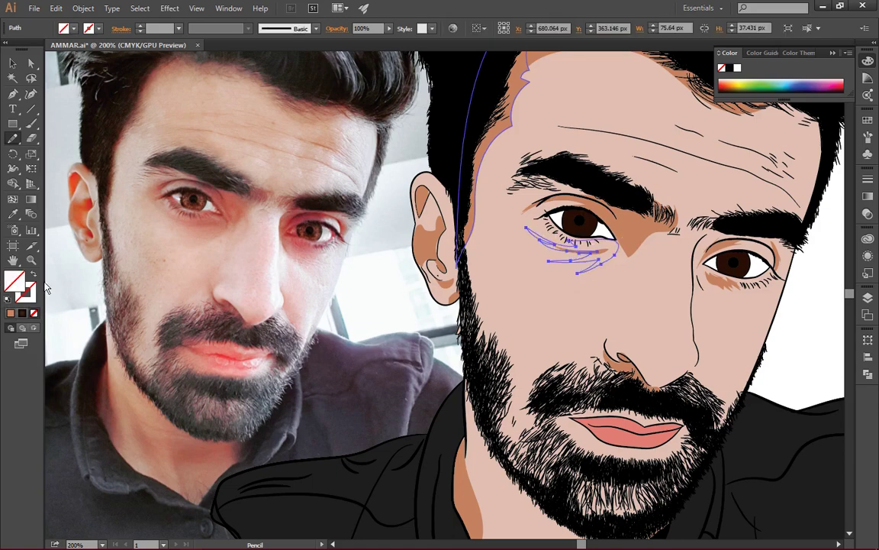
scroll(605, 230, "up", 1)
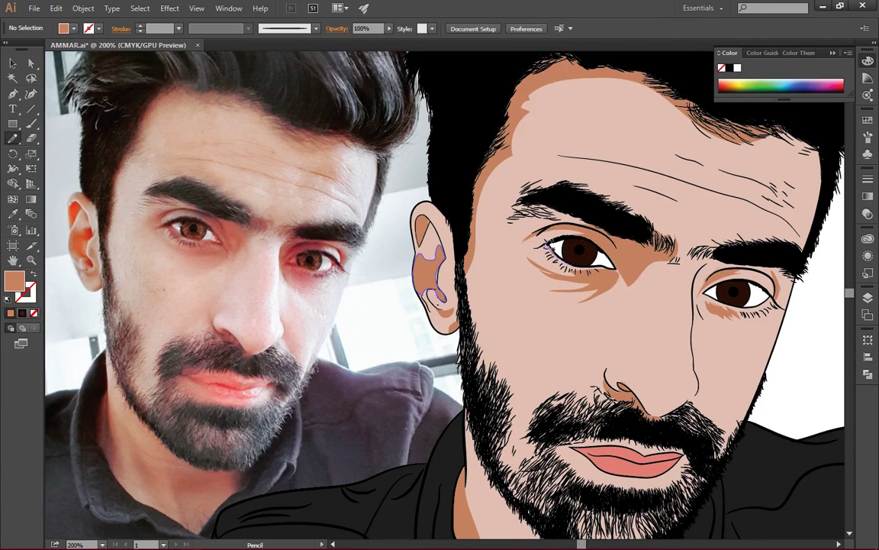
left_click_drag(585, 257, 535, 238)
key("ctrl+z")
scroll(610, 263, "down", 1)
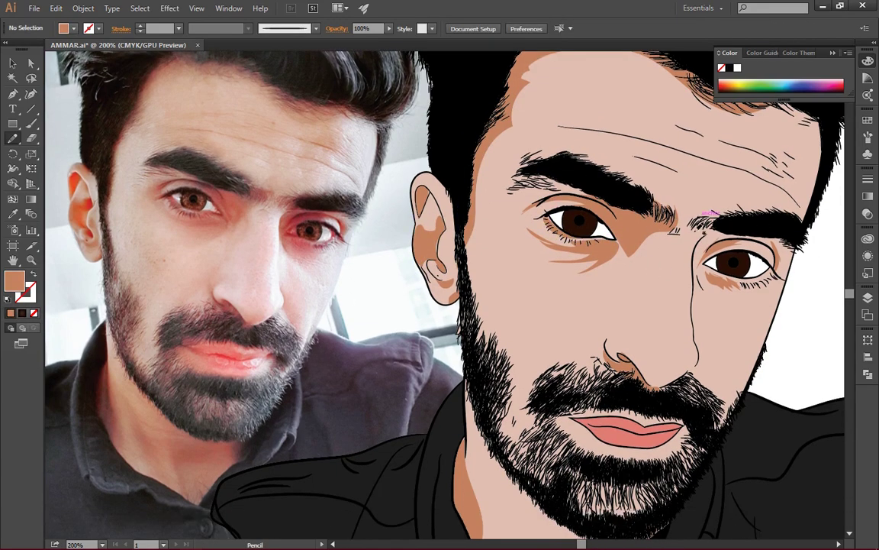
Add the right eyebrow stroke, an inner-corner line, and a brown shadow under the right eye
left_click_drag(777, 219, 683, 226)
scroll(368, 274, "down", 1)
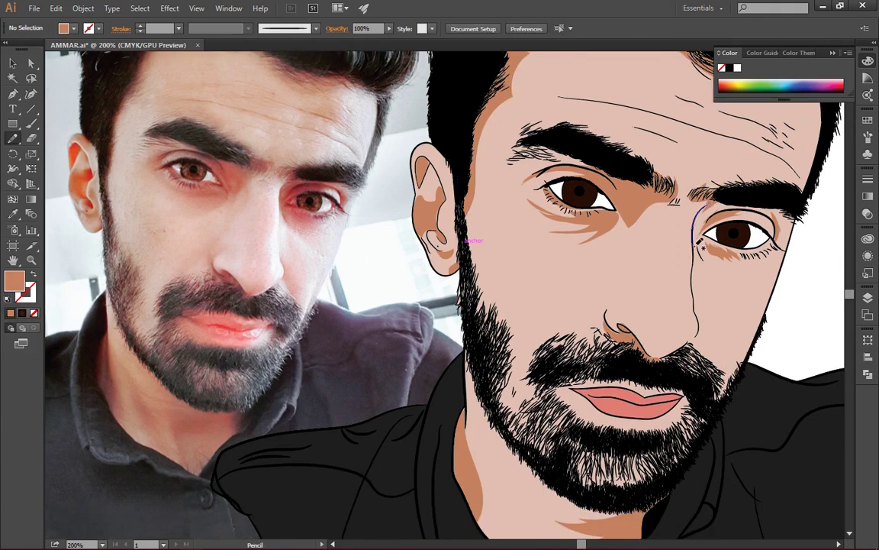
left_click_drag(675, 185, 725, 197)
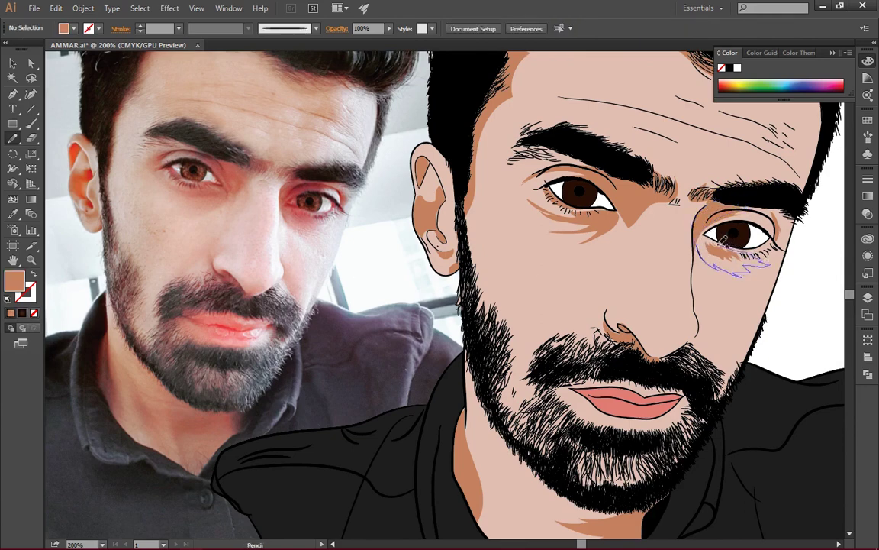
mouse_move(712, 260)
left_mouse_down()
mouse_move(765, 267)
mouse_move(760, 229)
left_mouse_up()
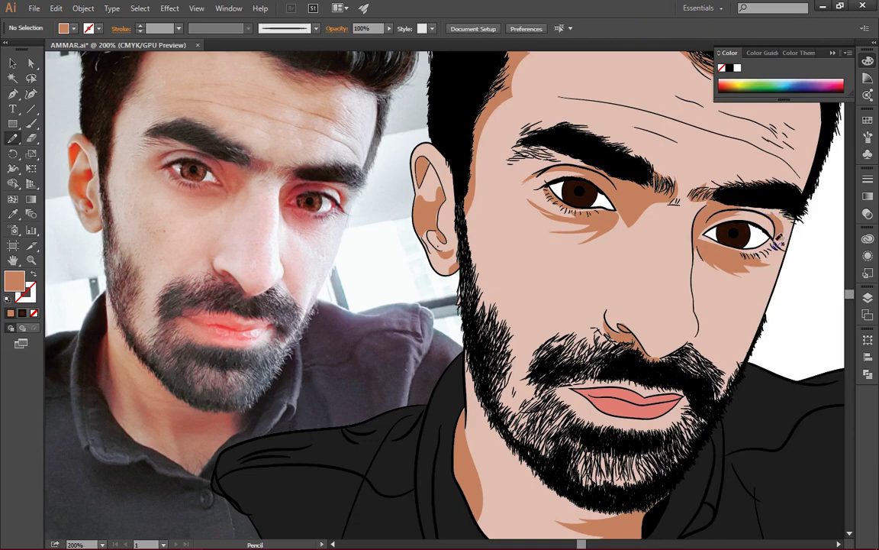
scroll(460, 245, "up", 1)
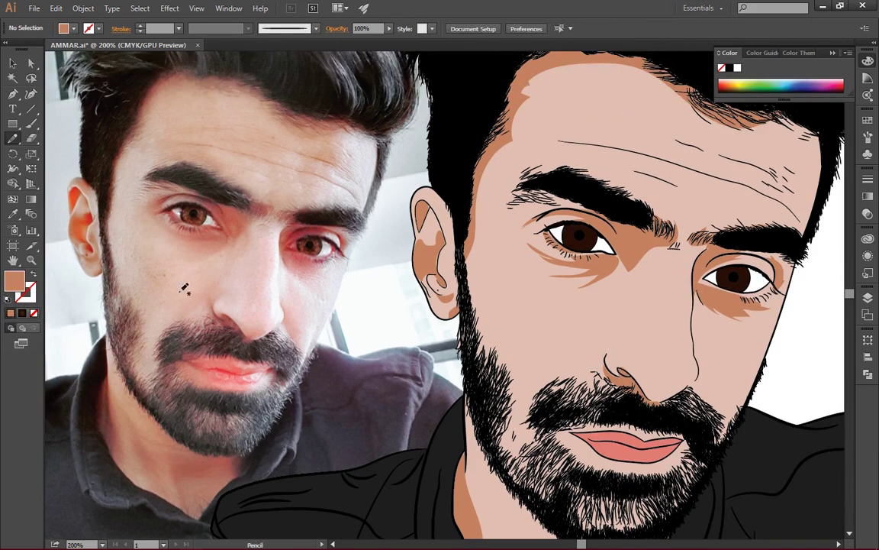
key("ctrl+equal")
Draw a small skin-pink tear-duct shape at the right eye's inner corner
mouse_move(693, 207)
left_mouse_down()
mouse_move(714, 274)
mouse_move(706, 254)
mouse_move(690, 269)
left_mouse_up()
key("i")
left_click(109, 186)
key("ctrl+shift+a")
key("n")
scroll(443, 290, "right", 3)
key("ctrl+shift+a")
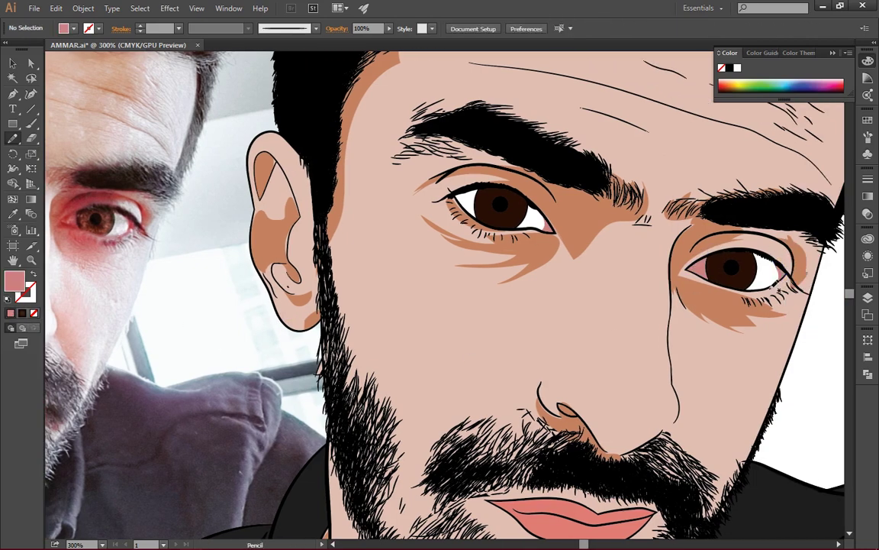
Add one more small stroke at the eye corner
scroll(678, 208, "left", 5)
left_click_drag(678, 208, 651, 195)
key("ctrl+shift+a")
key("ctrl+shift+a")
scroll(310, 309, "right", 1)
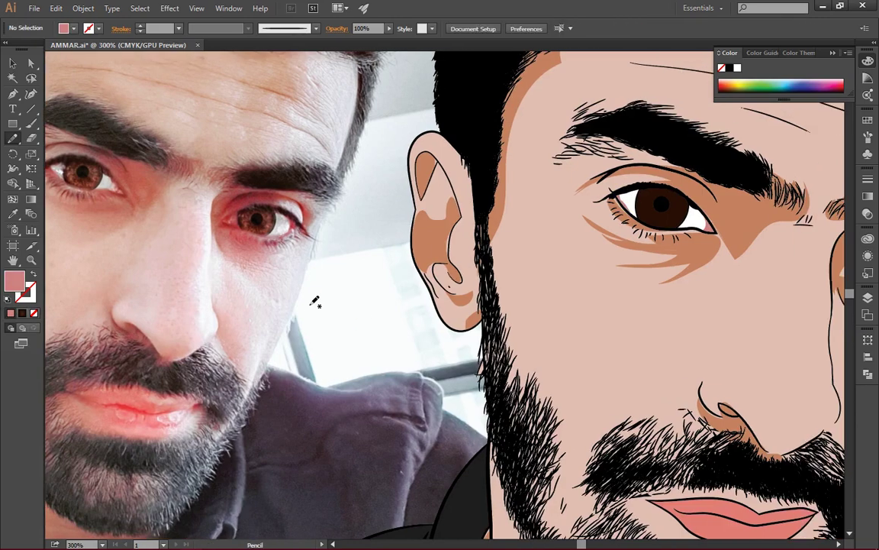
scroll(310, 310, "down", 2)
scroll(359, 382, "down", 2)
Recolour the selected face and neck shadow shapes with a skin-brown sampled from the reference photo
left_click(365, 407, "ctrl")
scroll(527, 275, "up", 2)
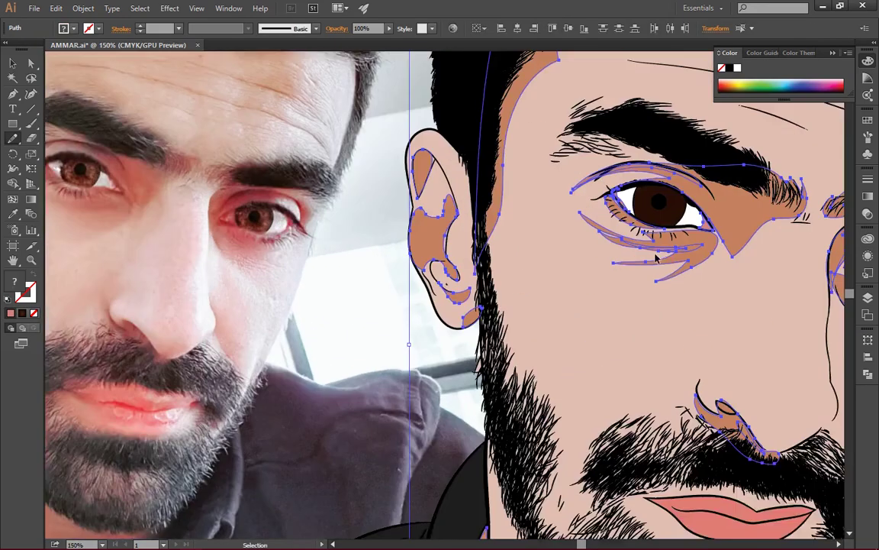
scroll(527, 275, "up", 2)
scroll(563, 113, "up", 1)
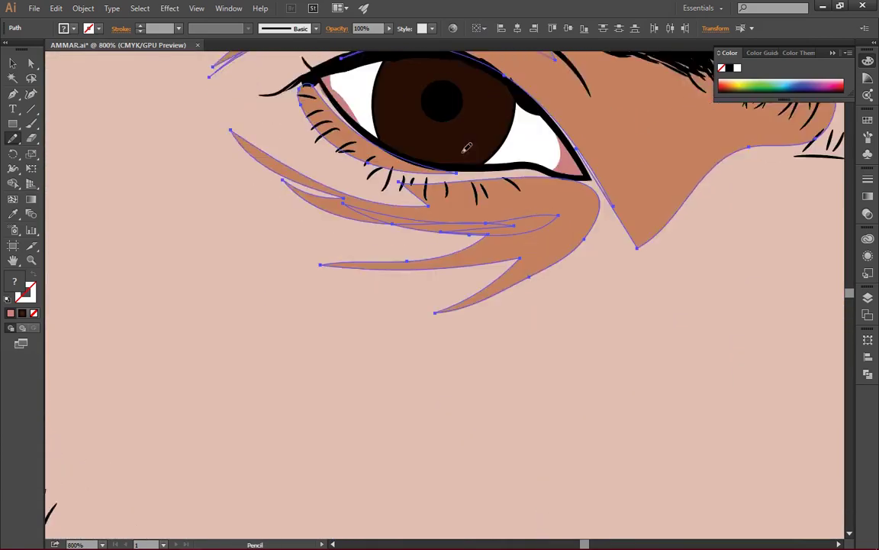
scroll(468, 147, "right", 5)
scroll(467, 148, "up", 3)
scroll(350, 188, "down", 5)
key("i")
left_click(180, 271)
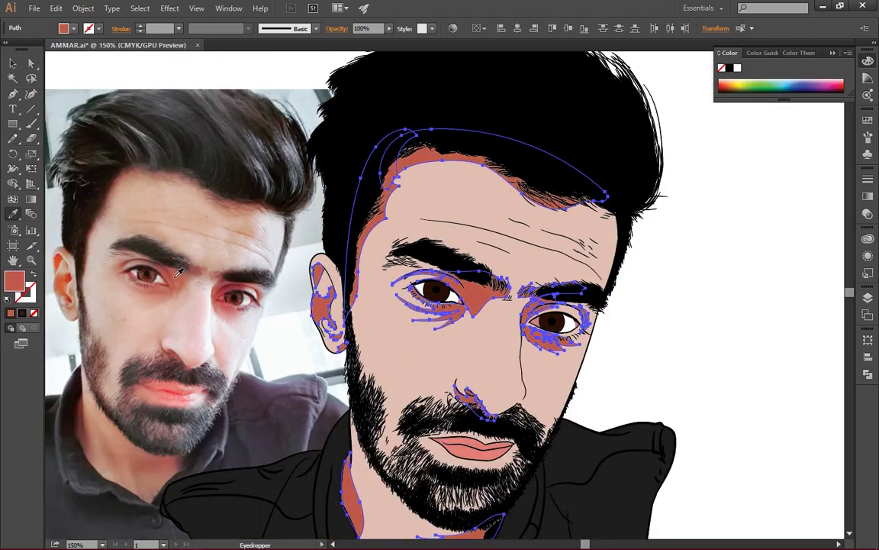
left_click(731, 284, "ctrl")
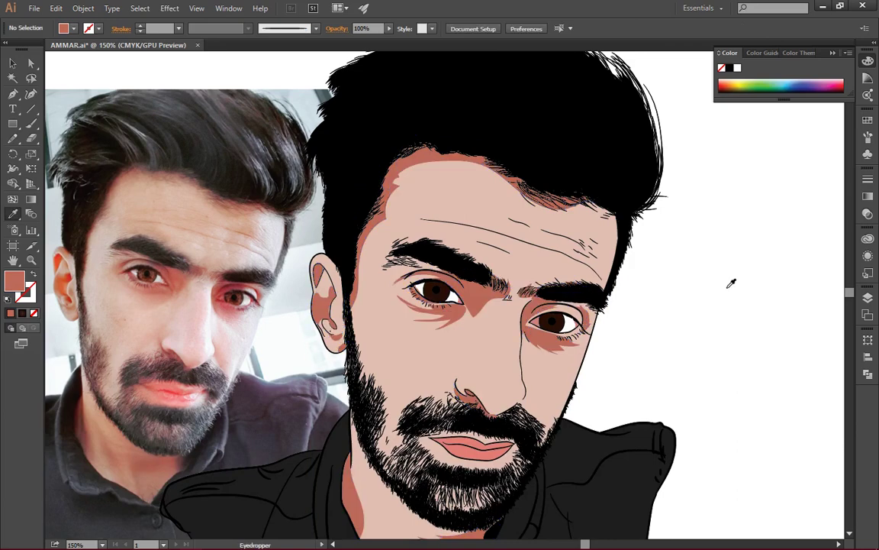
key("ctrl+z")
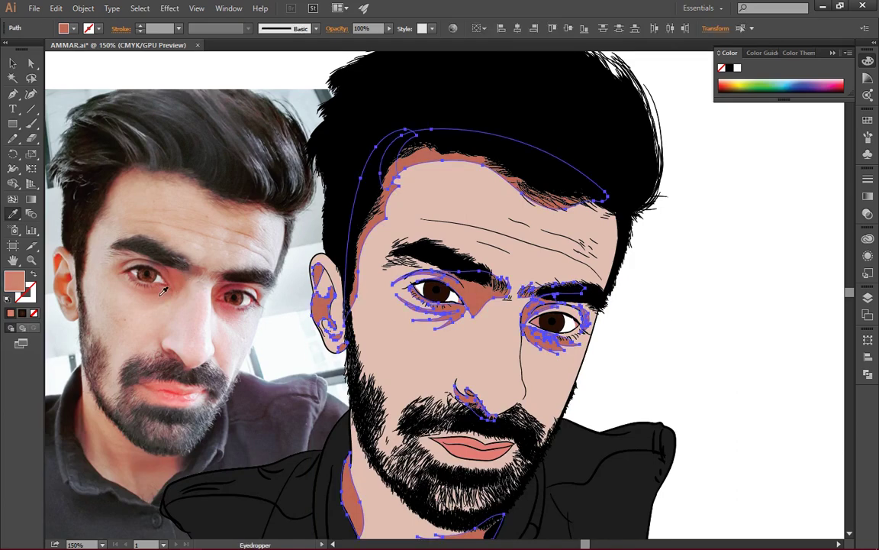
left_click(652, 308, "ctrl")
scroll(239, 320, "down", 1)
Trace a closed shadow outline from the mustache down the beard and around the chin
key("n")
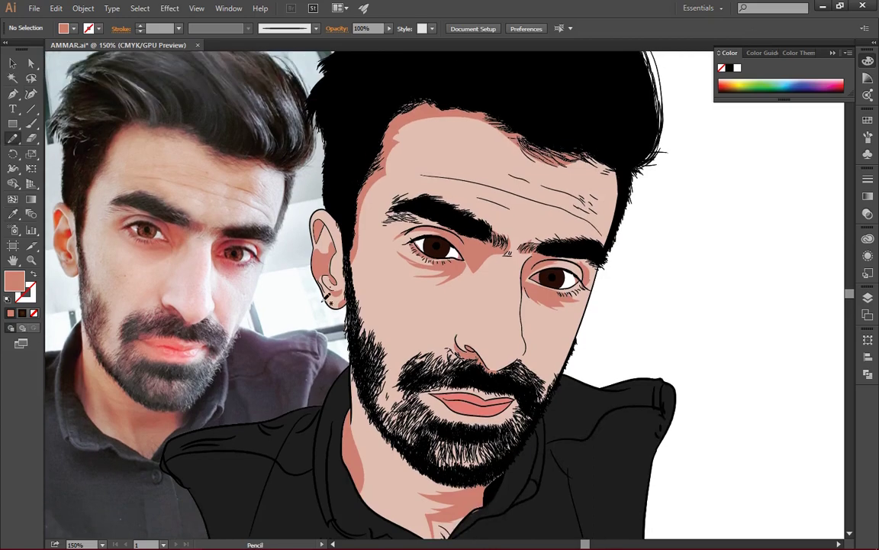
scroll(452, 267, "down", 2)
key("ctrl+plus")
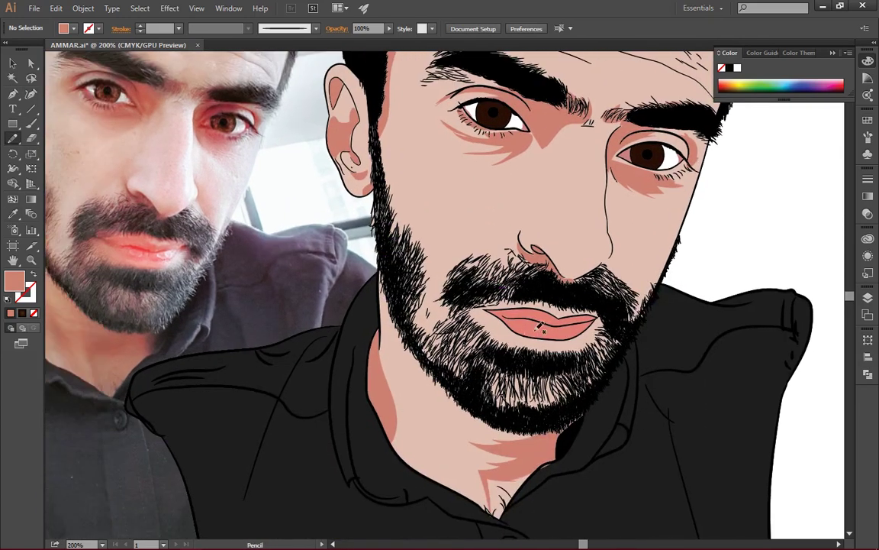
scroll(544, 282, "up", 1)
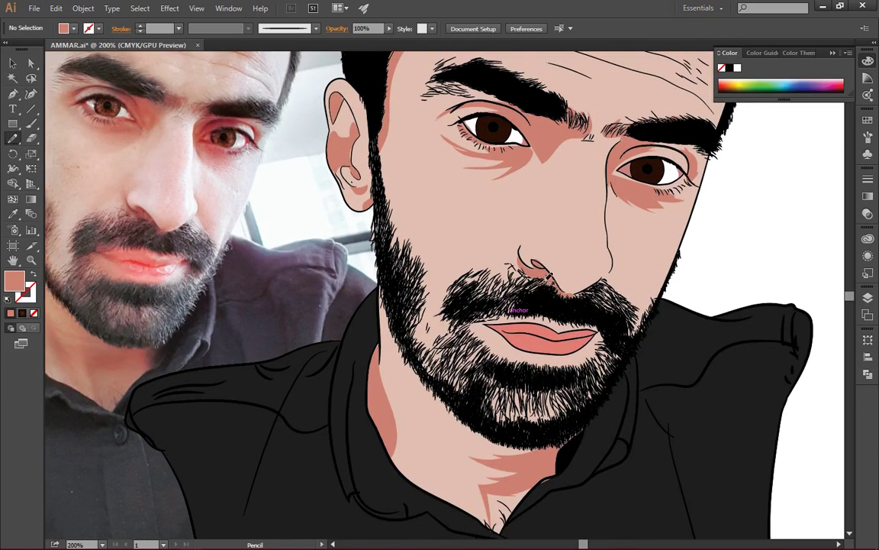
left_click_drag(542, 281, 473, 403)
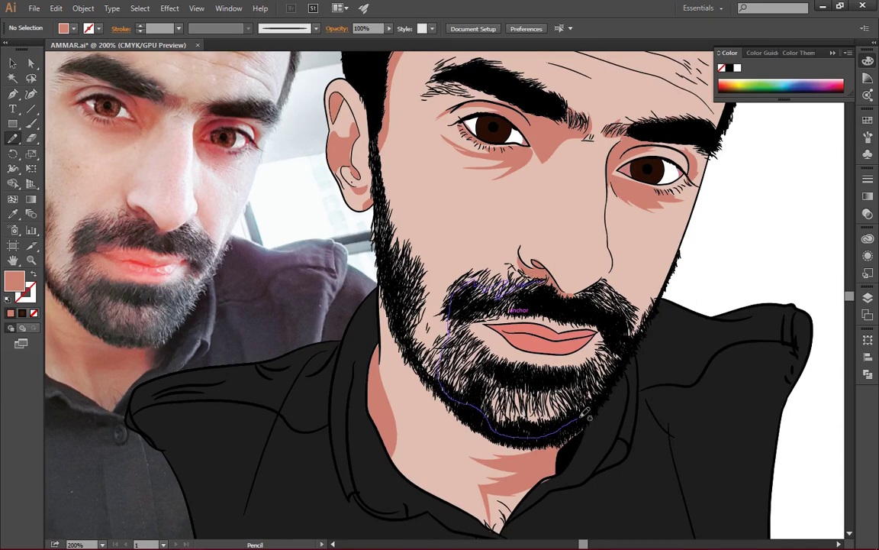
mouse_move(471, 399)
left_mouse_down()
mouse_move(428, 289)
mouse_move(534, 274)
left_mouse_up()
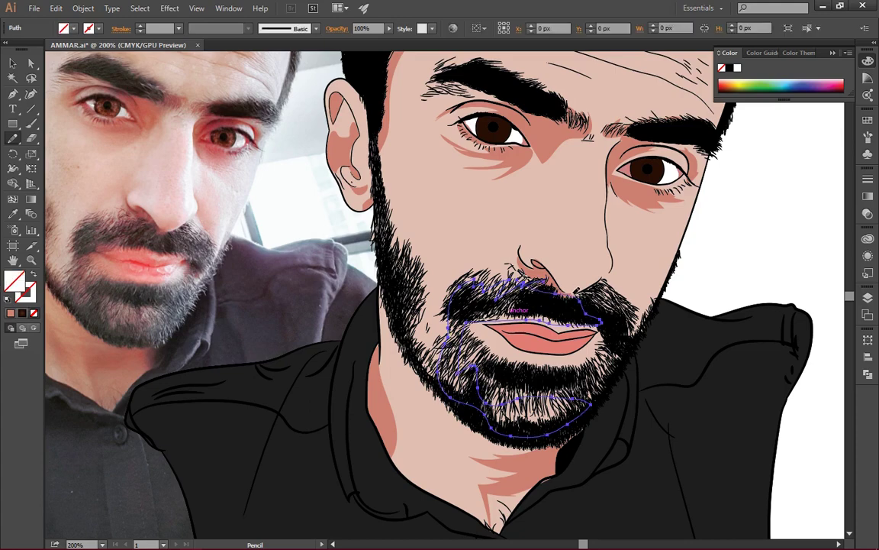
Reshape the beard shadow's edge with the Curvature tool to fit along the upper lip
key("shift+grave")
key("ctrl+plus")
key("ctrl+plus")
key("ctrl+plus")
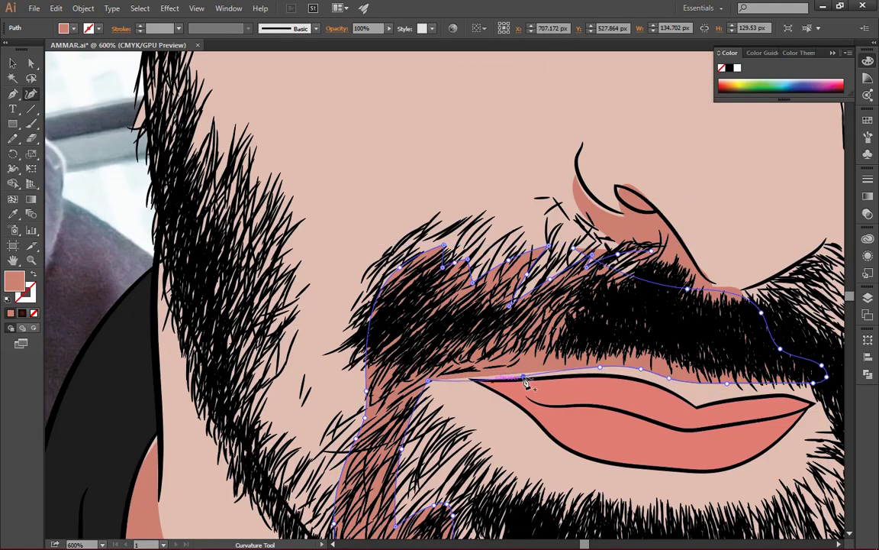
left_click(525, 379)
left_click(609, 372)
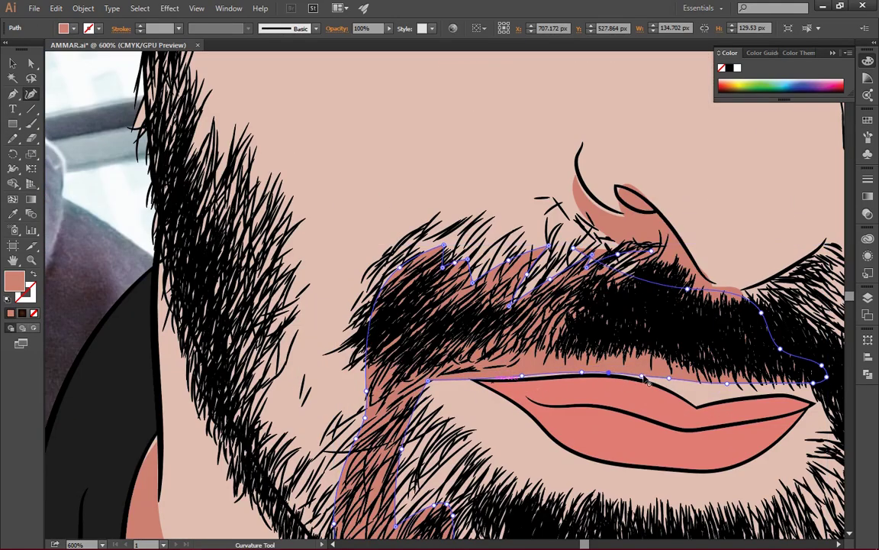
left_click_drag(697, 383, 698, 400)
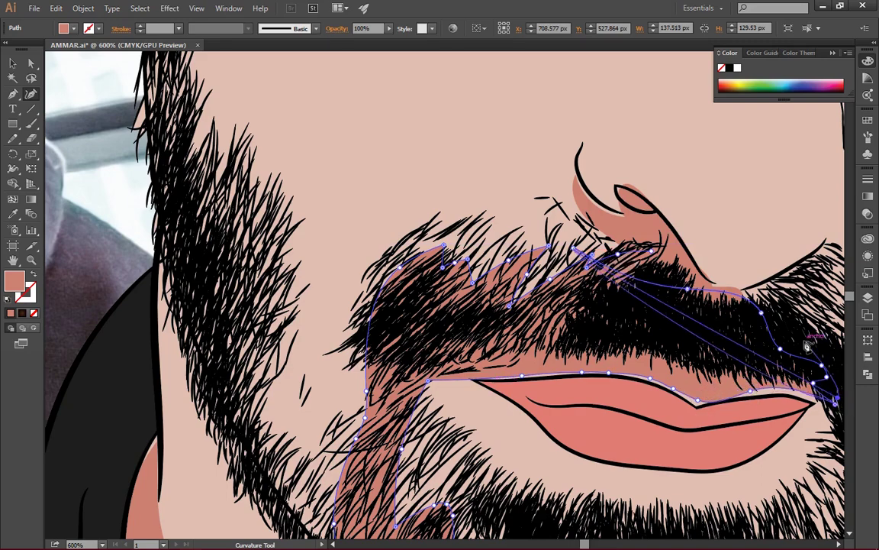
key("Escape")
key("ctrl+minus")
key("ctrl+minus")
key("ctrl+minus")
Draw a thin shadow along the ear and beard edge, plus a shadow outline around the mouth
key("n")
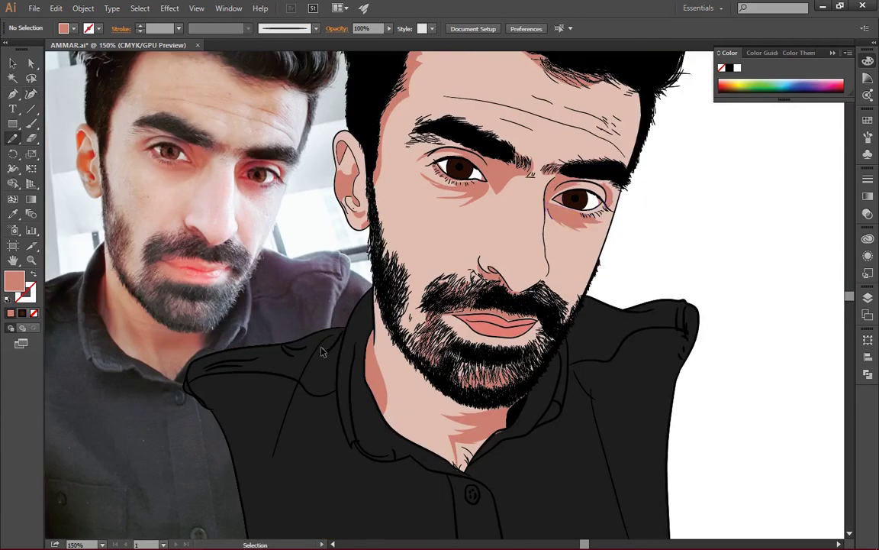
key("ctrl+plus")
left_click_drag(452, 229, 458, 333)
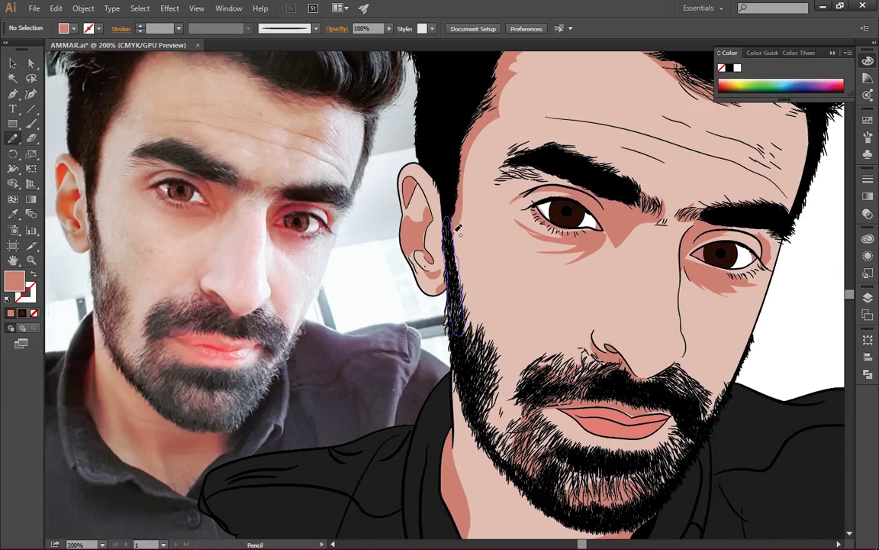
scroll(447, 324, "down", 1)
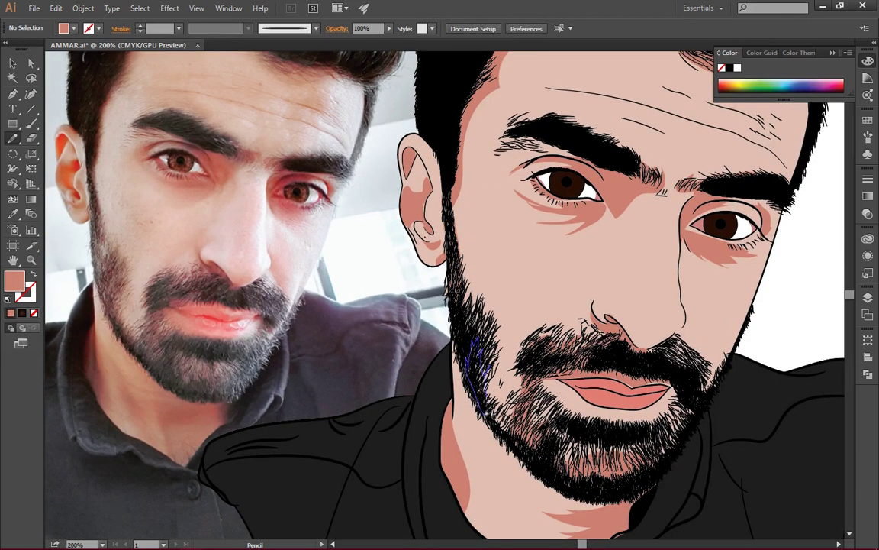
left_click_drag(427, 313, 443, 355)
left_click_drag(409, 438, 653, 374)
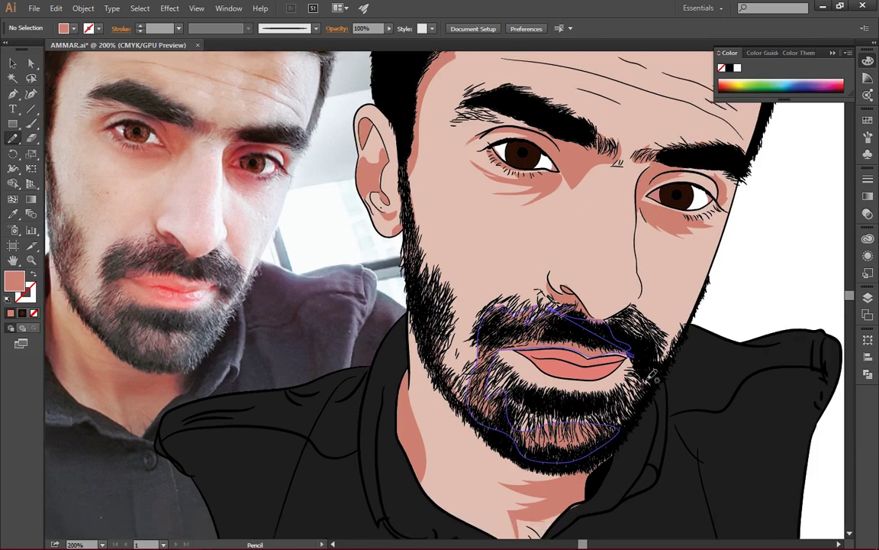
scroll(646, 278, "up", 1)
scroll(641, 296, "up", 2)
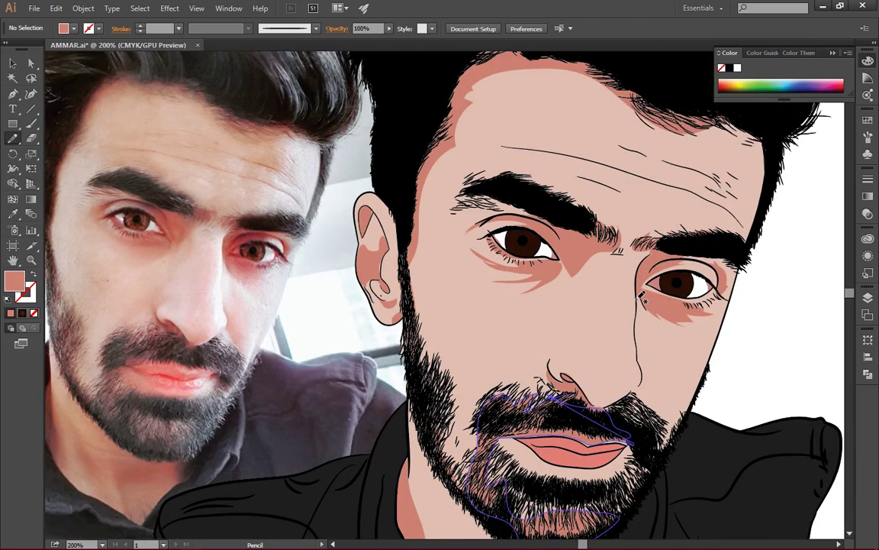
scroll(641, 296, "down", 3)
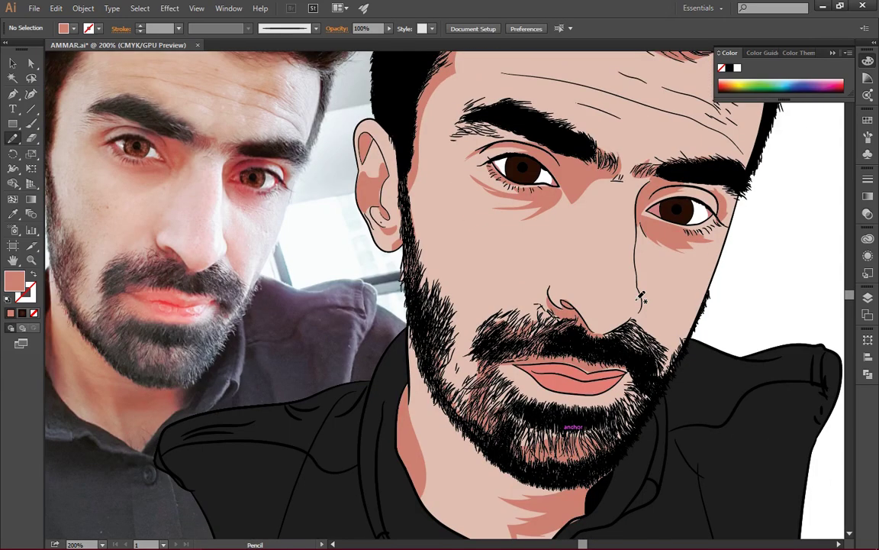
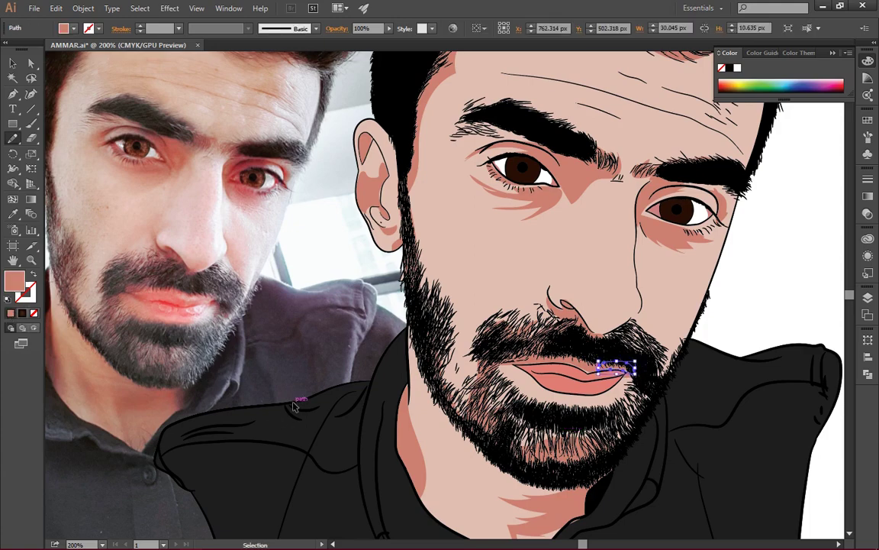
Hide and then restore the reference photo layer to compare it with the traced portrait
scroll(292, 426, "down", 2)
key("ctrl+minus")
key("ctrl+minus")
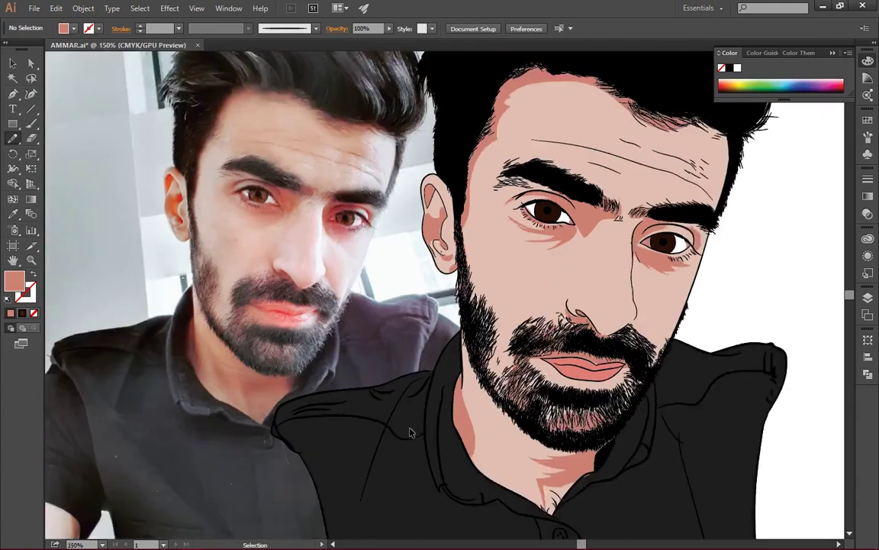
key("ctrl+minus")
left_click(868, 297)
left_click(717, 345)
key("ctrl+plus")
key("ctrl+plus")
key("ctrl+plus")
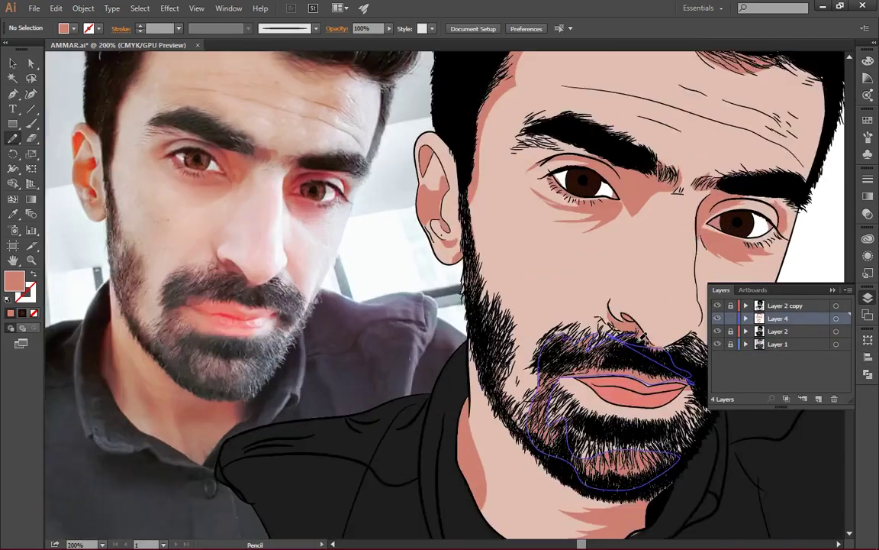
Select all the drawn artwork and zoom in to inspect the eye shading
key("ctrl+1")
key("ctrl+a")
key("ctrl+plus")
key("ctrl+plus")
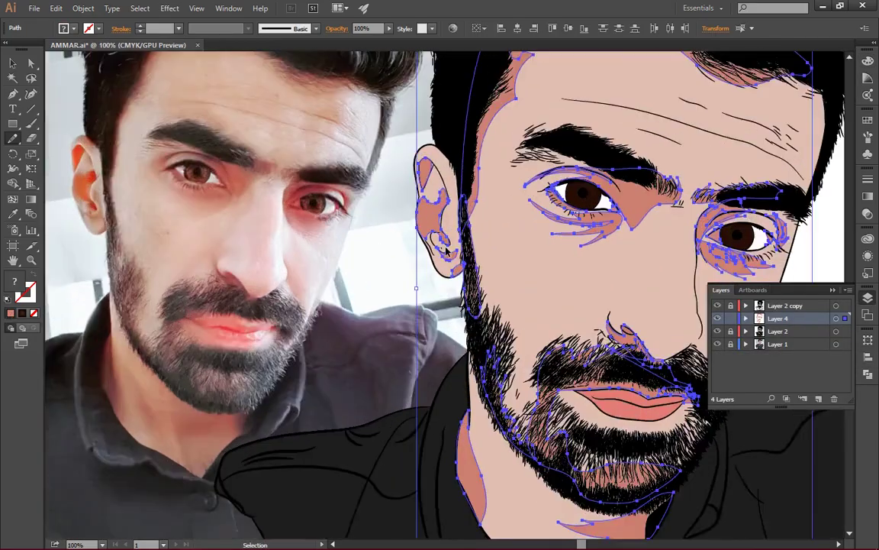
key("ctrl+plus")
key("ctrl+plus")
key("ctrl+plus")
key("ctrl+plus")
key("ctrl+minus")
key("ctrl+minus")
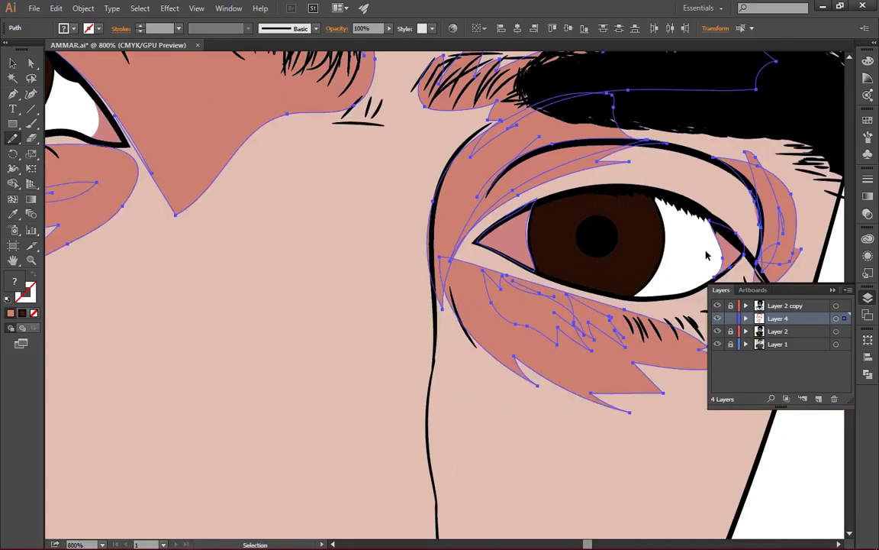
key("ctrl+minus")
key("ctrl+minus")
key("ctrl+minus")
key("ctrl+minus")
Set the fill to a salmon skin-shadow tone and zoom back in on the lips
double_click(16, 283)
key("Return")
key("ctrl+shift+a")
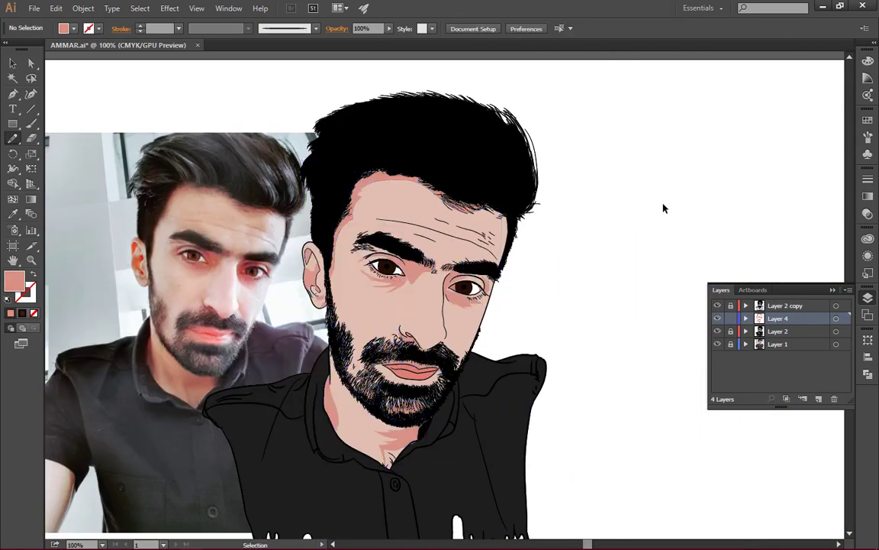
key("ctrl+plus")
key("ctrl+plus")
scroll(463, 219, "left", 2)
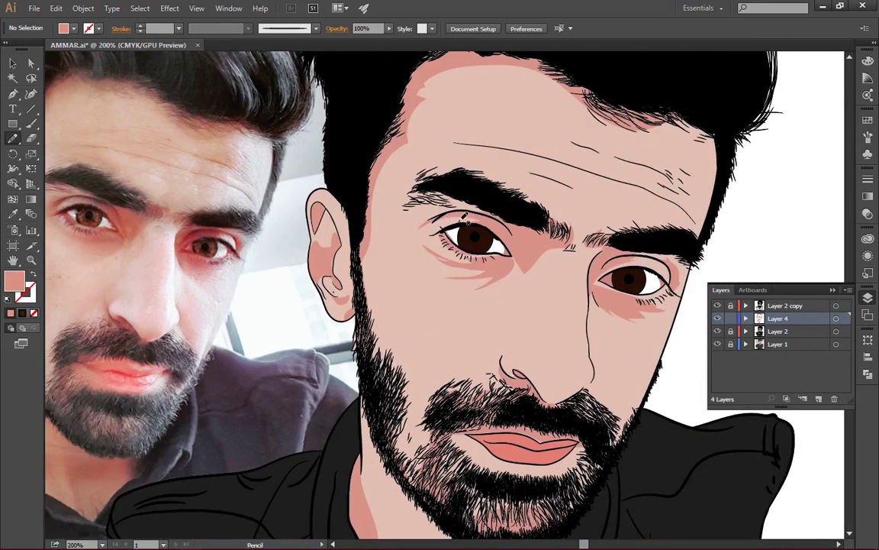
scroll(546, 146, "down", 2)
scroll(512, 326, "down", 2)
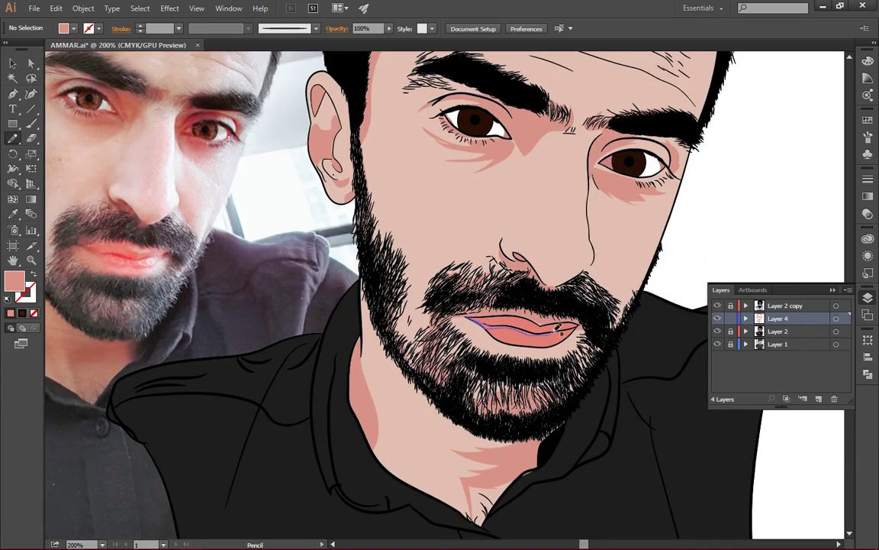
Switch the fill to a darker red and draw a shading stroke along the lips
double_click(13, 283)
left_click(157, 333)
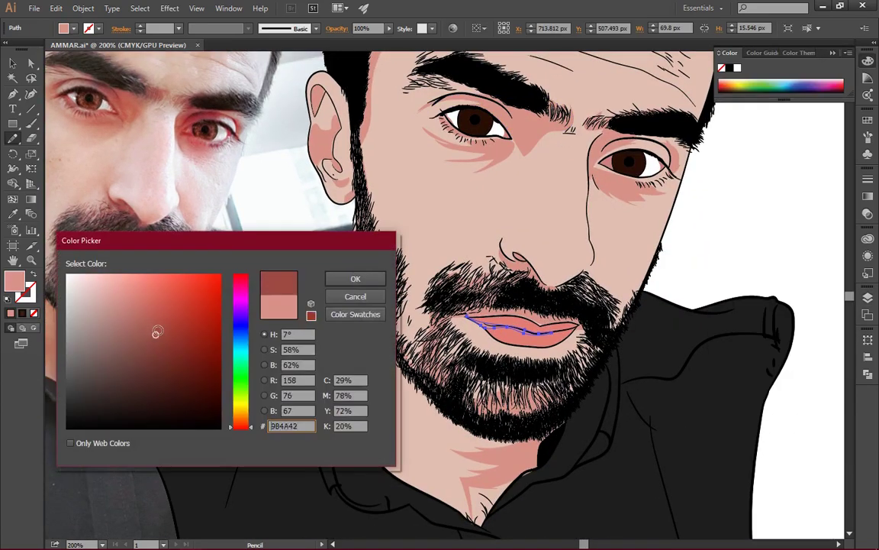
key("Return")
mouse_move(532, 327)
left_mouse_down()
mouse_move(512, 326)
mouse_move(545, 330)
mouse_move(524, 341)
left_mouse_up()
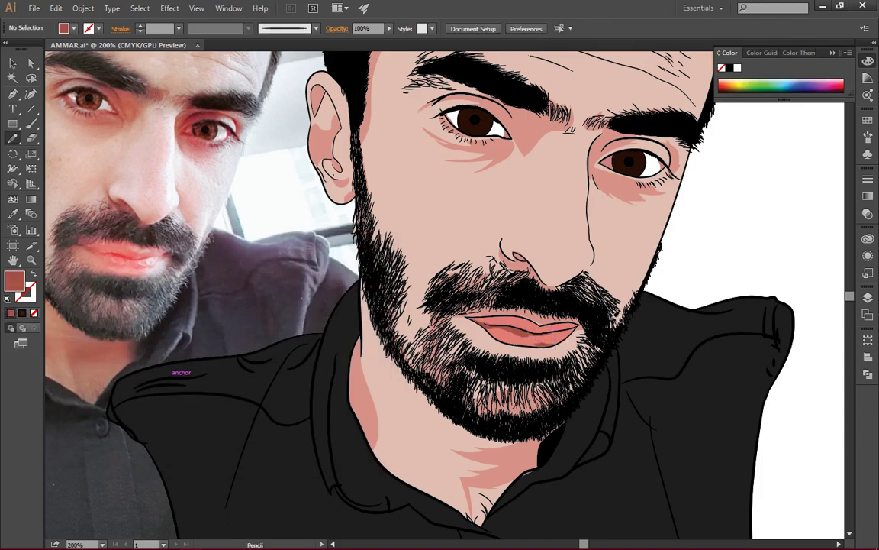
left_click_drag(207, 367, 237, 486)
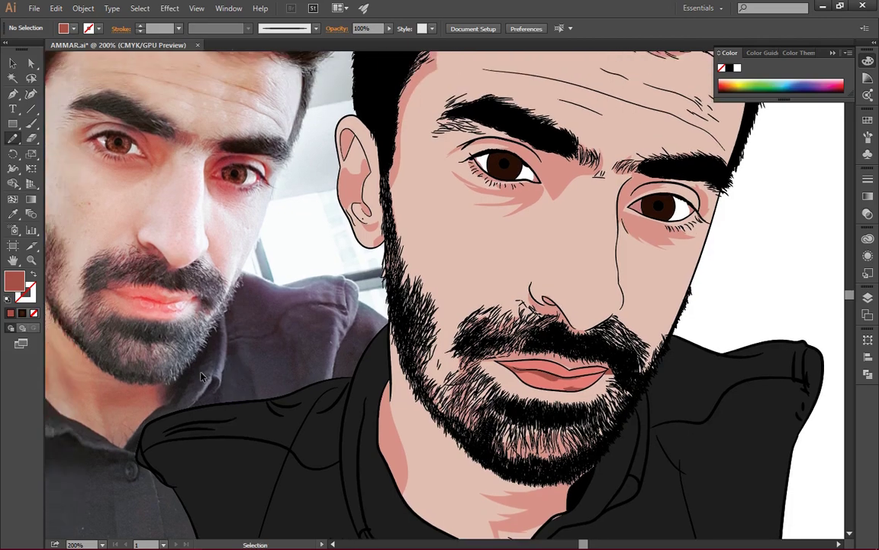
With fill AD5C53, draw shadows at the inner eye corner and right upper eyelid
key("v")
double_click(14, 282)
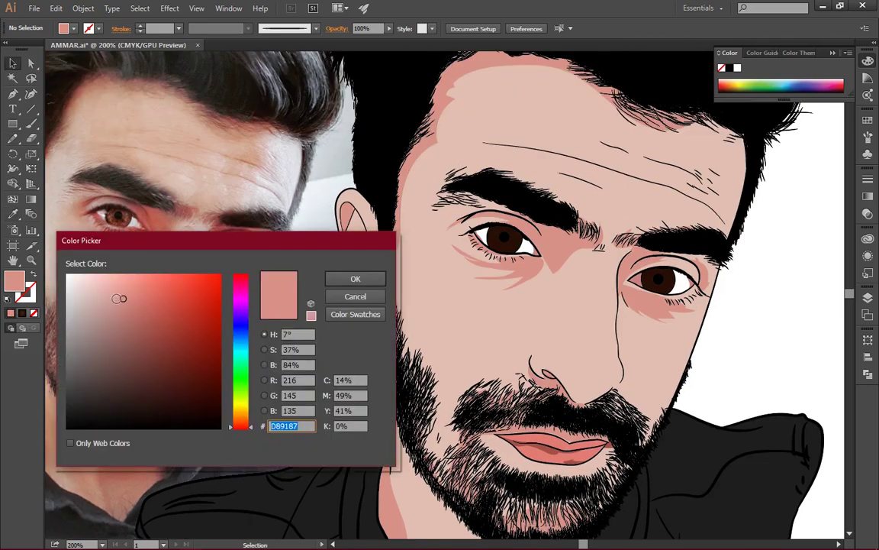
left_click(329, 281)
key("n")
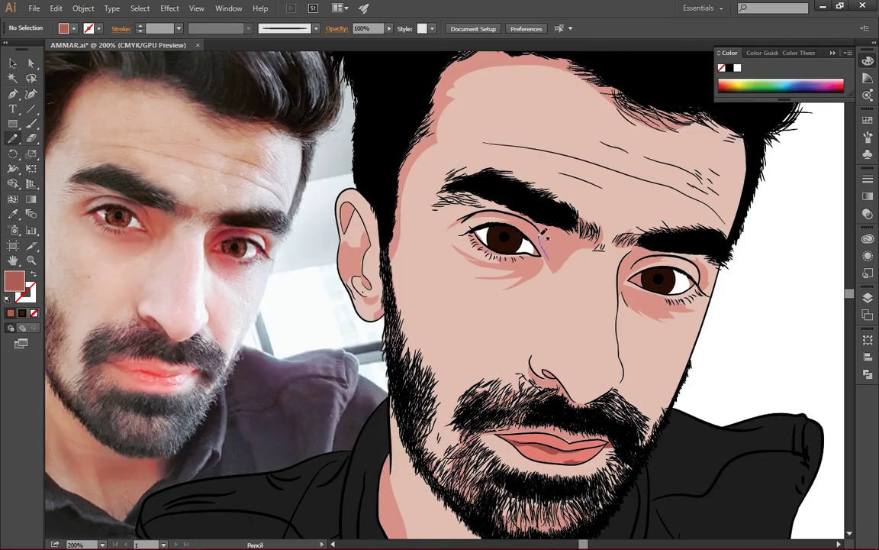
left_click_drag(545, 235, 532, 267)
scroll(596, 263, "right", 1)
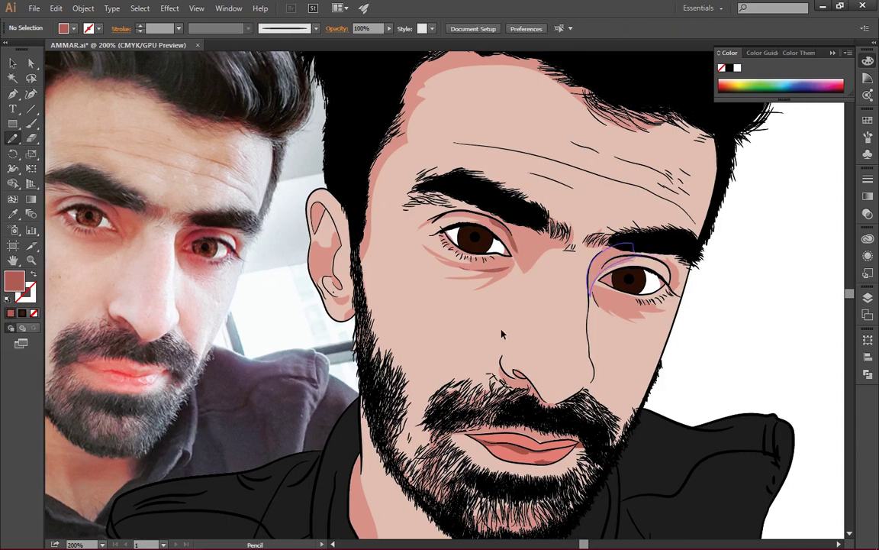
mouse_move(605, 263)
left_mouse_down()
mouse_move(647, 252)
mouse_move(603, 284)
mouse_move(624, 289)
mouse_move(608, 299)
mouse_move(664, 299)
mouse_move(711, 350)
left_mouse_up()
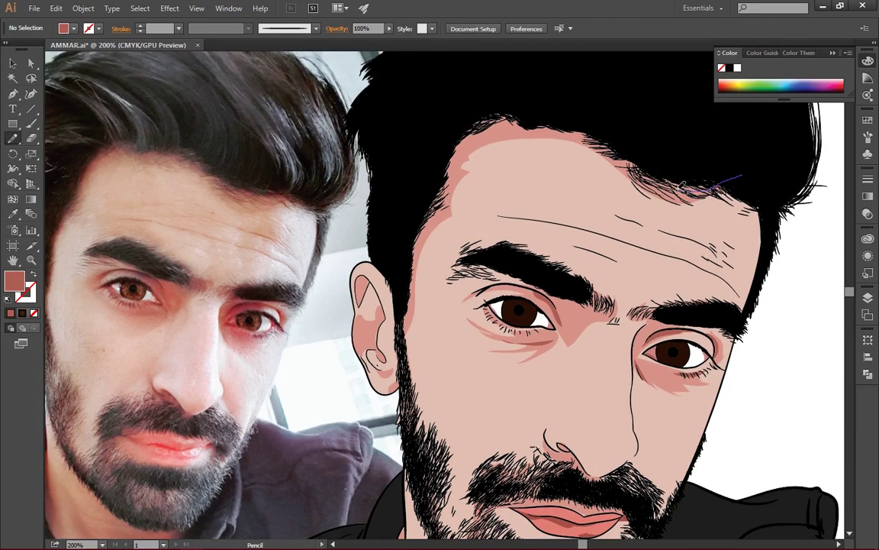
Draw reddish shading shapes along the hairline and the right eye's upper lid
left_click_drag(741, 177, 468, 146)
left_click_drag(425, 238, 374, 263)
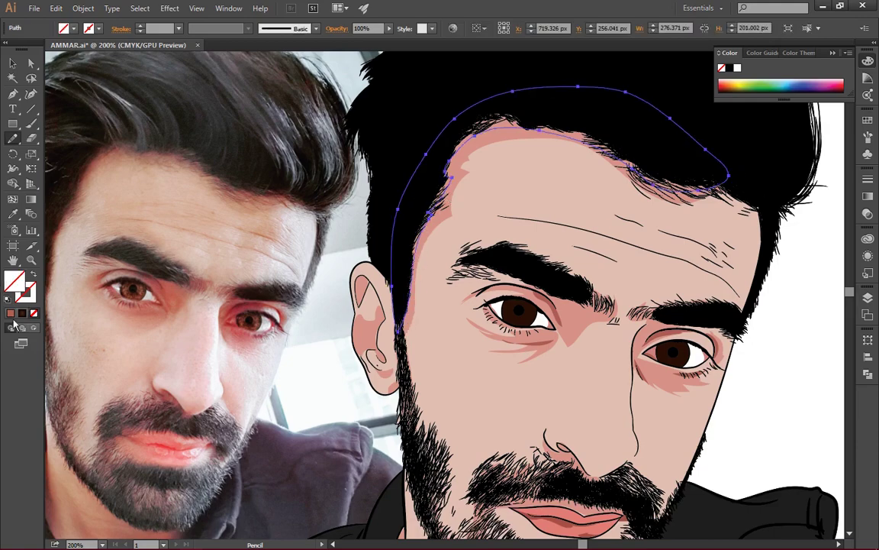
scroll(534, 275, "down", 5)
scroll(534, 275, "left", 2)
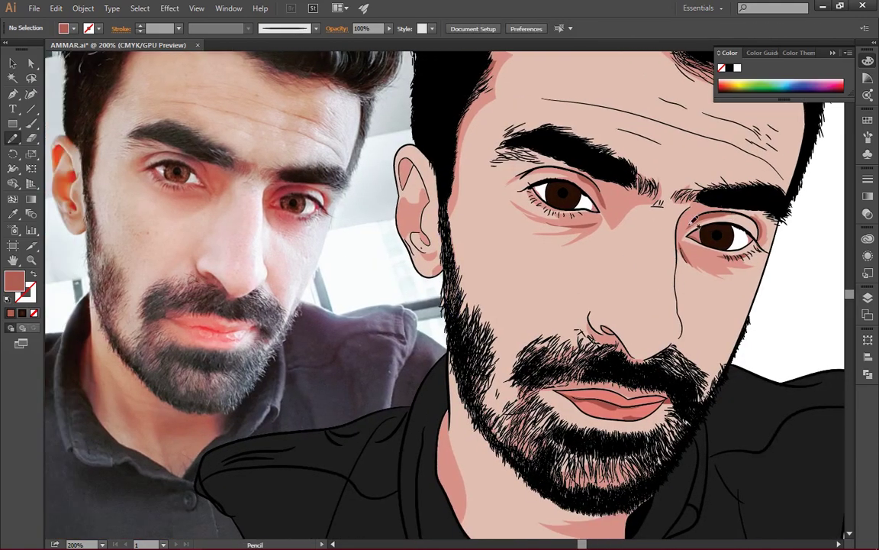
left_click_drag(614, 214, 744, 218)
left_click_drag(543, 163, 504, 153)
scroll(632, 294, "down", 2)
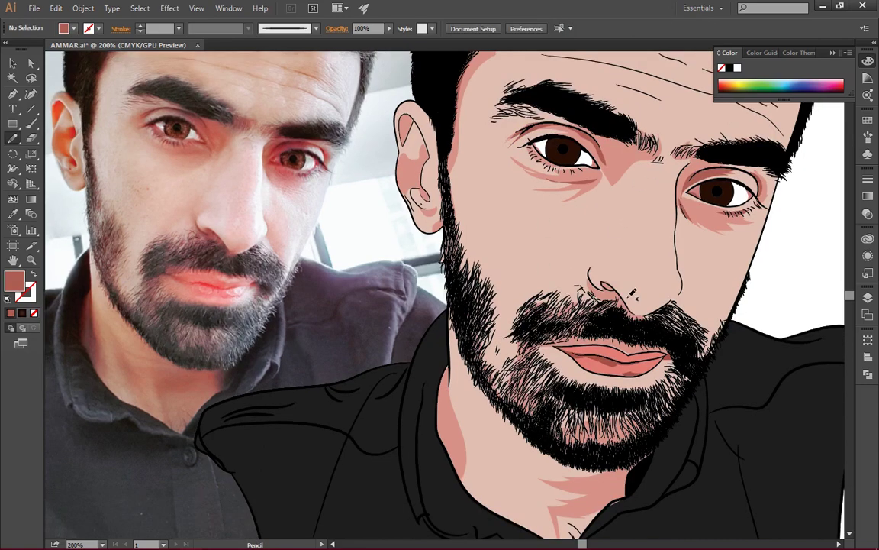
Add shadow shapes on the nostril, throat, chin, inner ear and under the lower lip
mouse_move(625, 310)
left_mouse_down()
mouse_move(599, 274)
mouse_move(591, 276)
left_mouse_up()
left_click_drag(324, 282, 349, 308)
left_click_drag(479, 343, 489, 386)
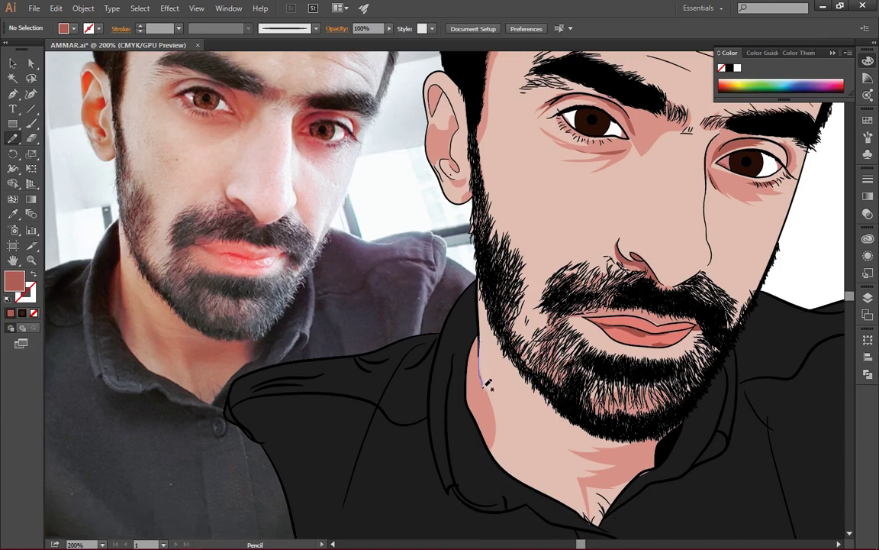
left_click_drag(478, 348, 475, 350)
scroll(475, 348, "down", 1)
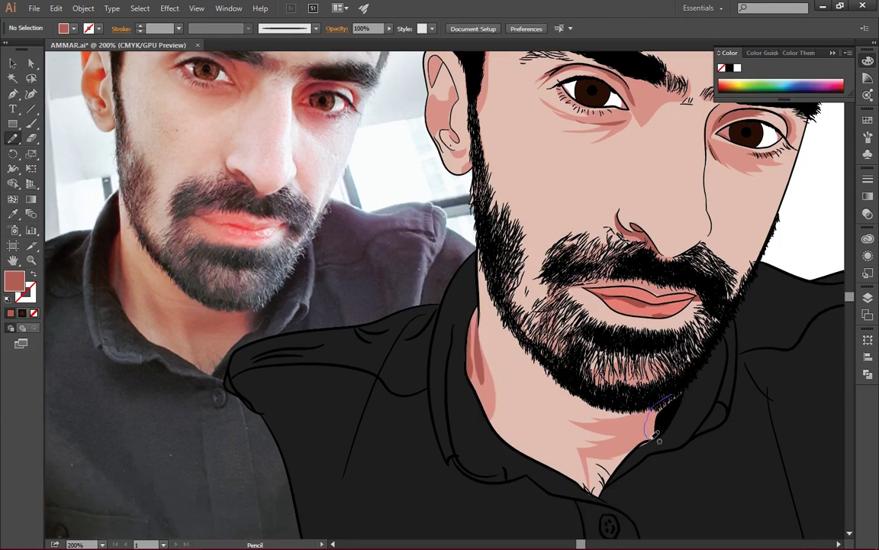
left_click_drag(674, 393, 670, 397)
scroll(356, 442, "up", 2)
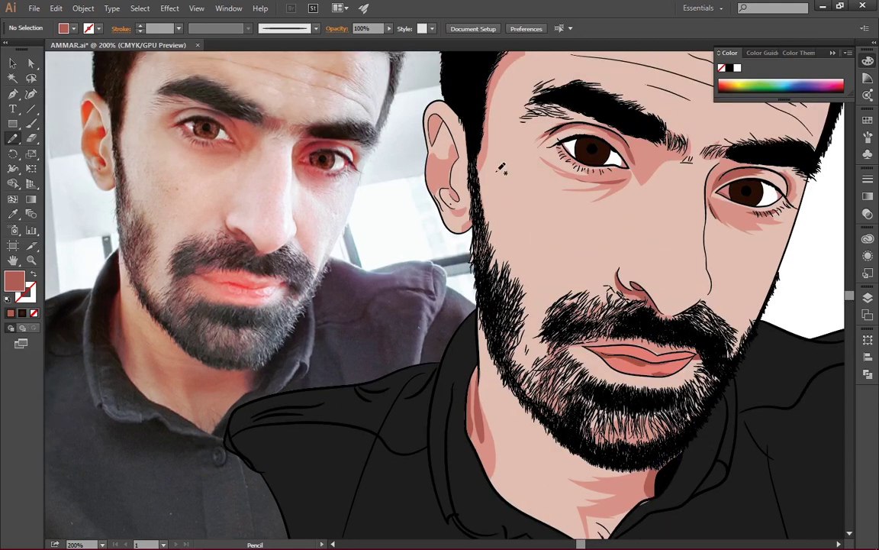
left_click_drag(450, 146, 448, 150)
left_click_drag(551, 345, 655, 382)
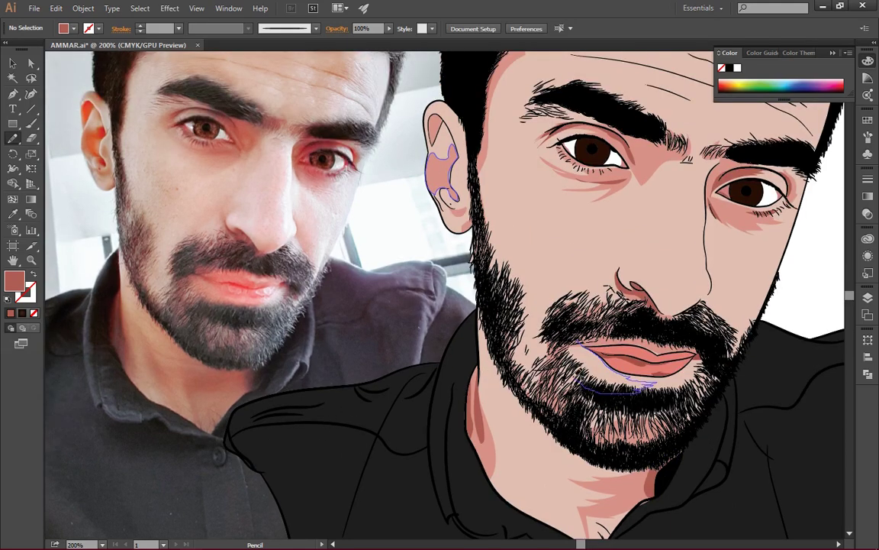
Draw a light pink shape and a darker red loop inside the ear
key("i")
key("ctrl+shift+a")
key("n")
scroll(311, 285, "up", 2)
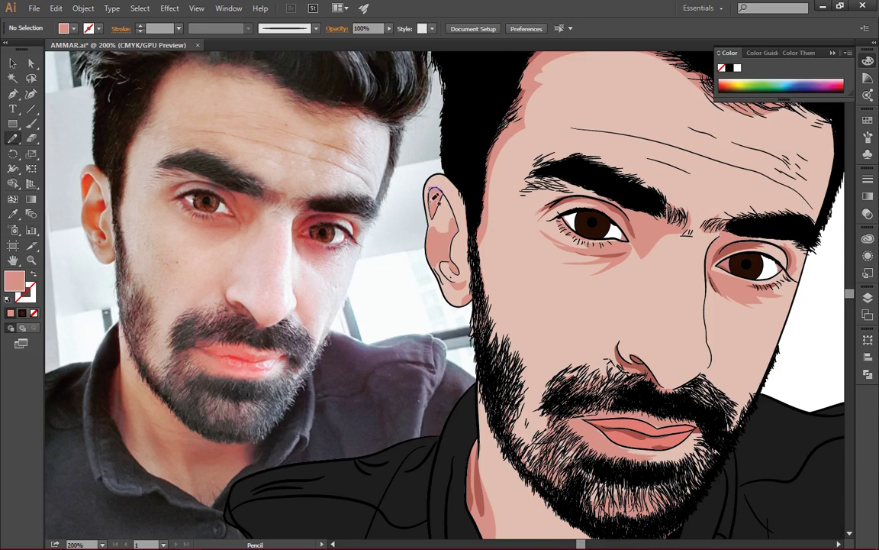
left_click_drag(435, 197, 432, 191)
key("ctrl+shift+a")
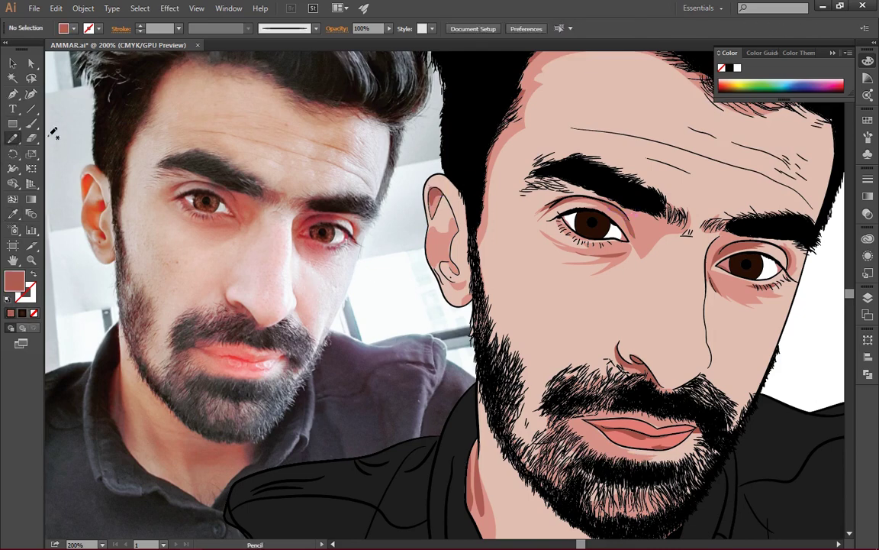
left_click_drag(458, 220, 461, 227)
key("ctrl+shift+a")
Add a pink cheek shadow, sample the lighter skin shadow colour, and undo a stroke beside the nose
scroll(461, 261, "down", 2)
scroll(611, 290, "down", 3)
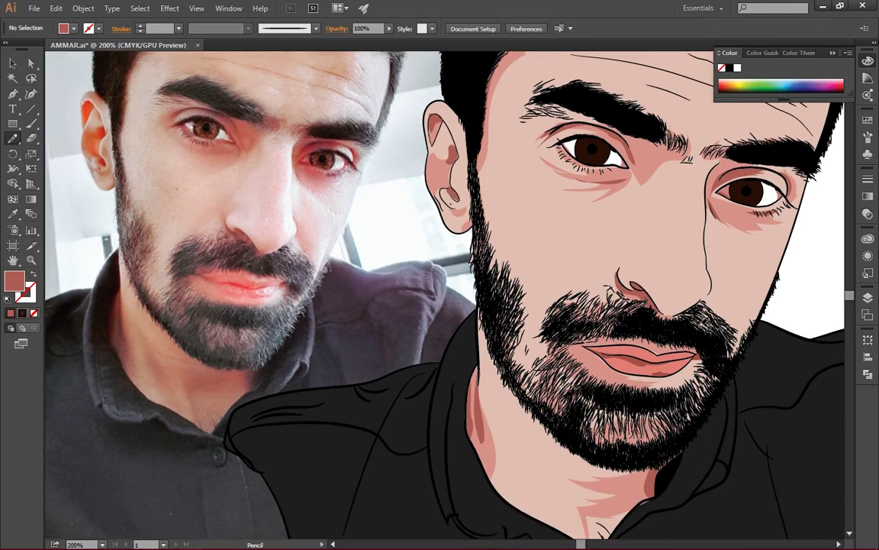
scroll(741, 307, "right", 2)
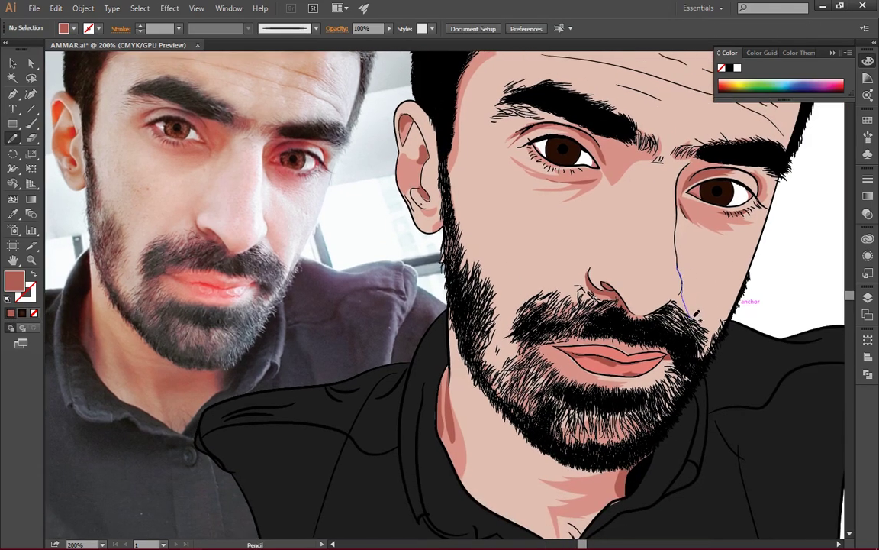
left_click_drag(694, 292, 696, 295)
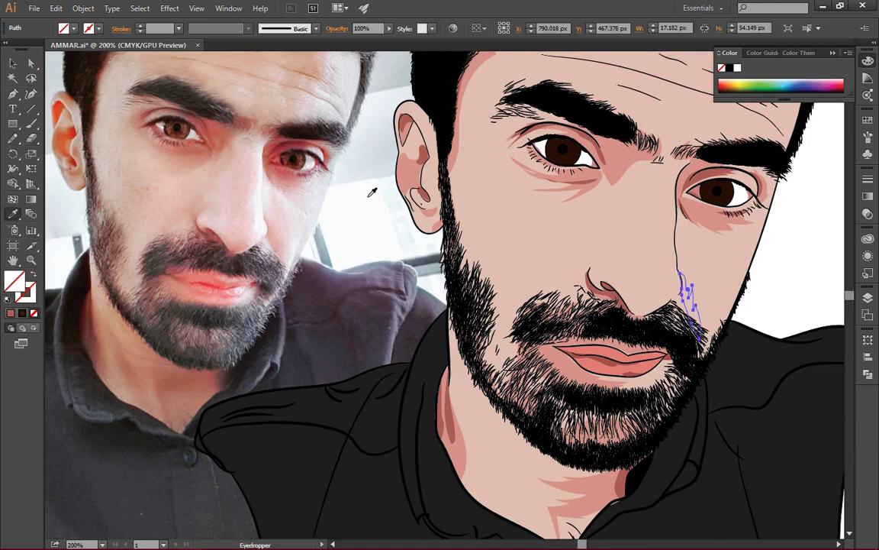
key("ctrl+shift+a")
key("i")
key("n")
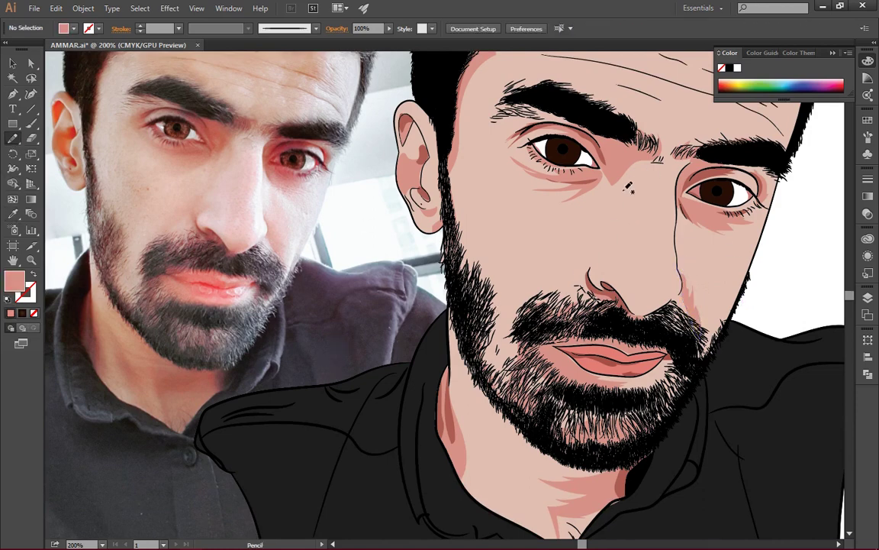
left_click_drag(628, 187, 631, 226)
left_click_drag(557, 284, 578, 203)
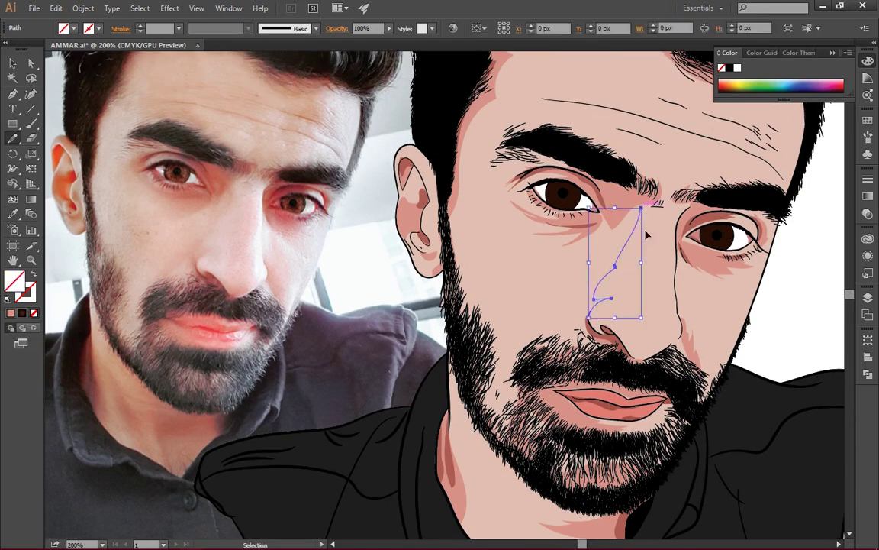
key("ctrl+z")
key("F7")
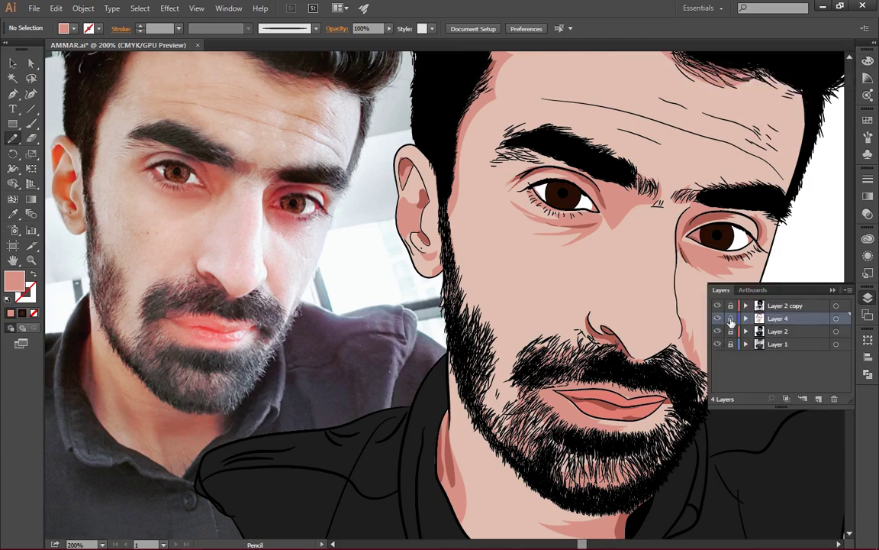
Draw a nose-bridge highlight shape, try pink and white fills, then discard it
key("F7")
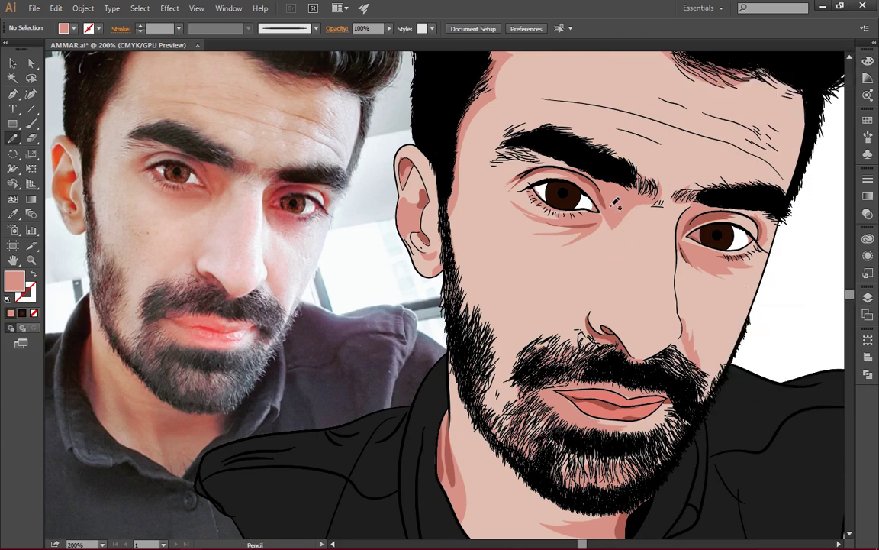
left_click_drag(613, 207, 611, 205)
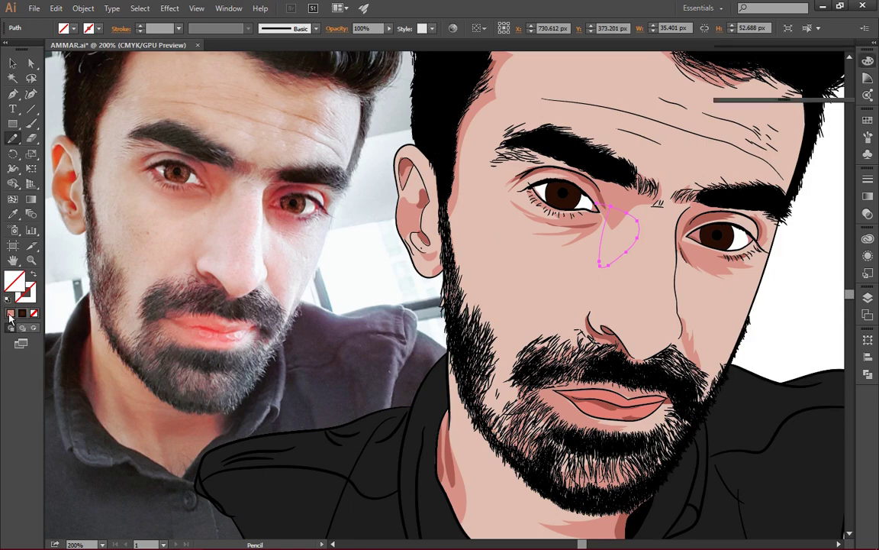
left_click(10, 327)
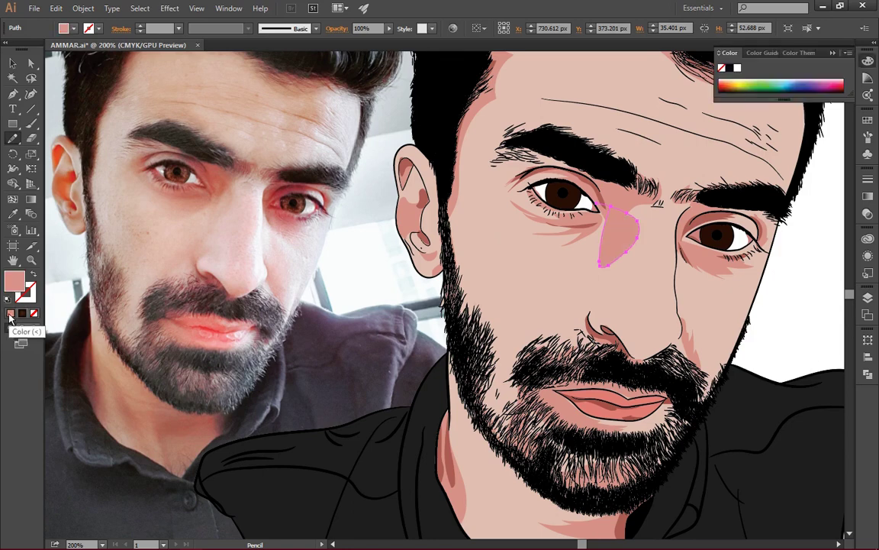
left_click(739, 68)
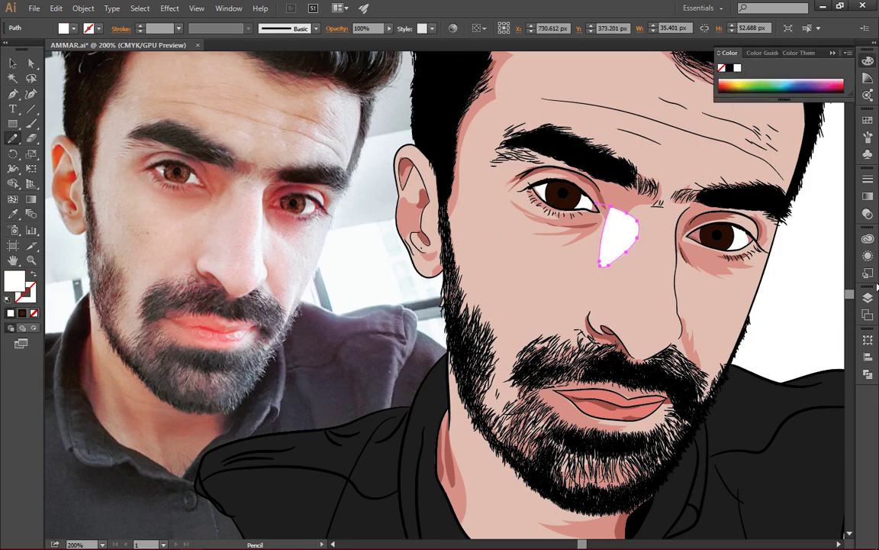
left_click(868, 298)
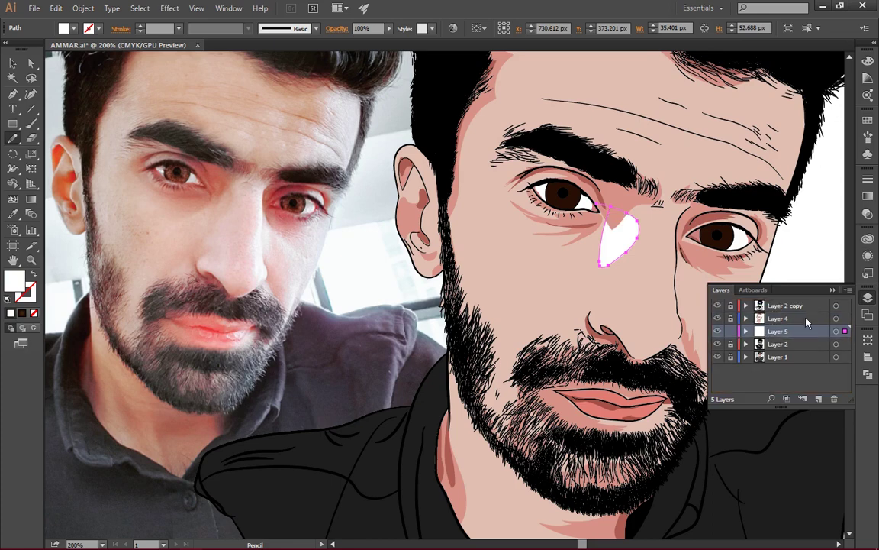
left_click(868, 298)
key("ctrl+shift+a")
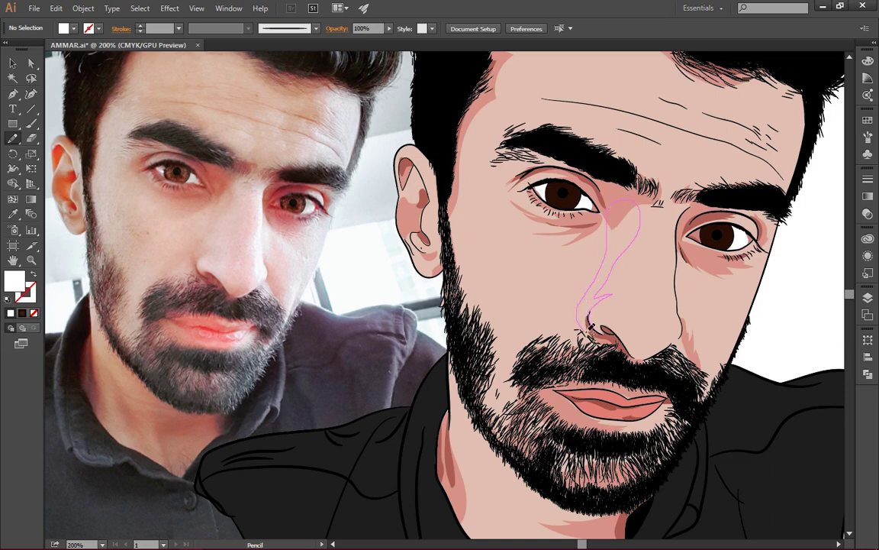
Draw a shape down the nose filled with a lightened sampled skin pink, EDAAA4
left_click_drag(599, 295, 610, 293)
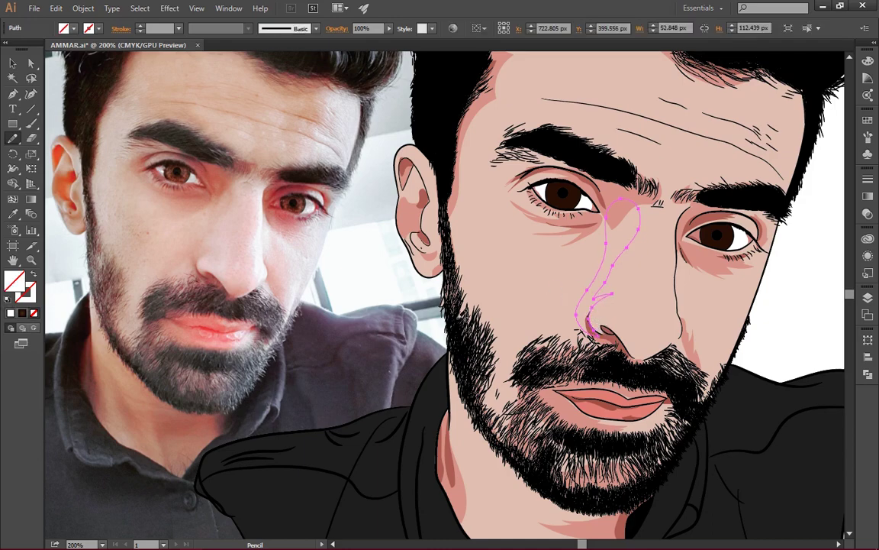
key("i")
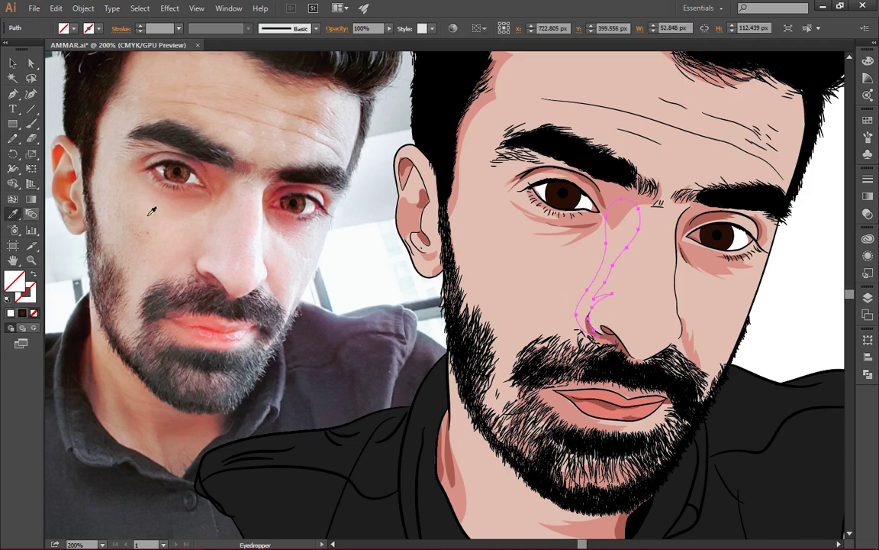
left_click(247, 264)
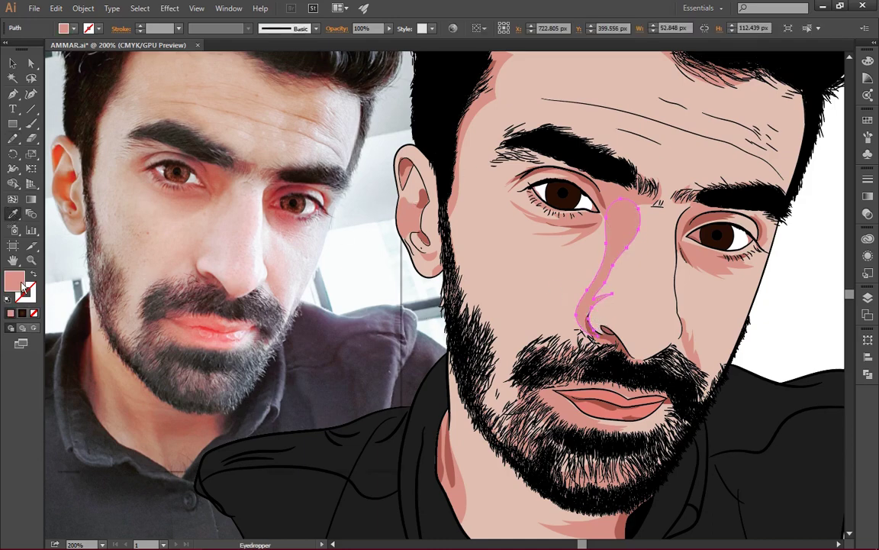
double_click(19, 281)
mouse_move(134, 310)
left_mouse_down()
mouse_move(117, 285)
mouse_move(108, 290)
mouse_move(113, 285)
left_mouse_up()
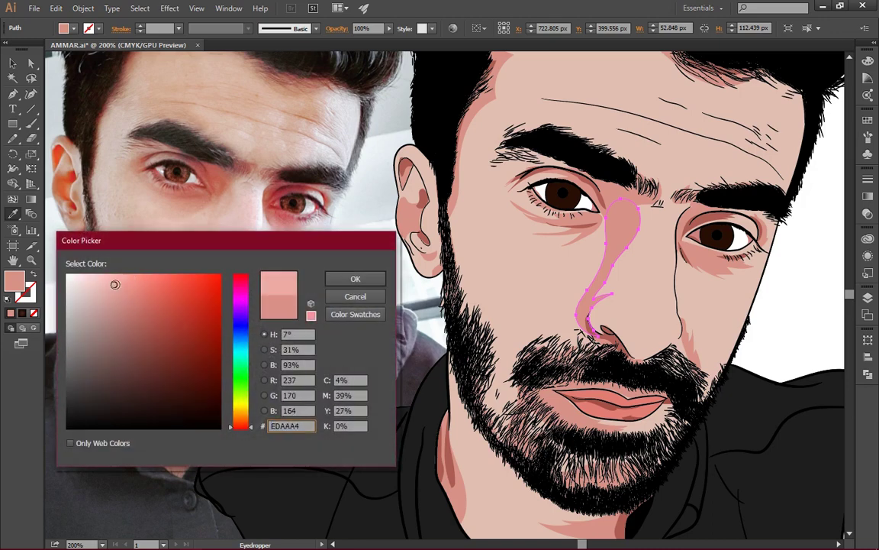
left_click(363, 280)
left_click(338, 263)
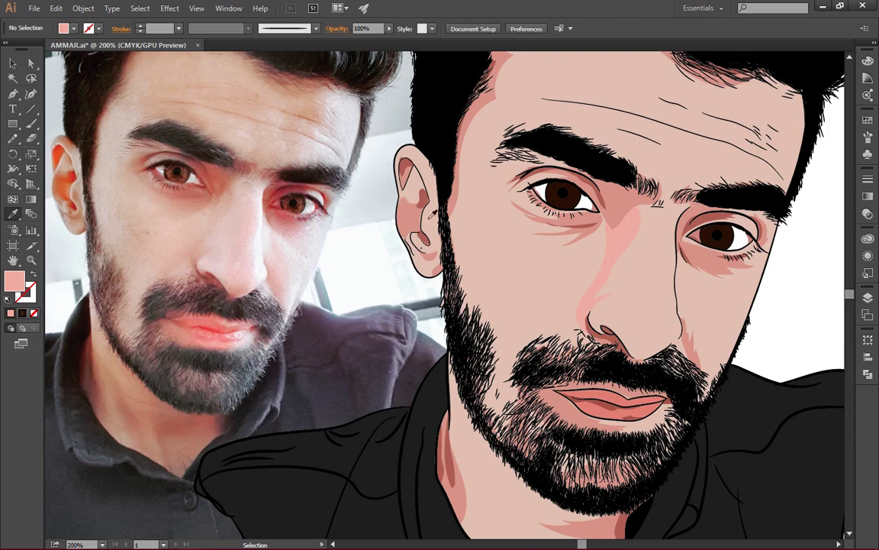
scroll(321, 252, "down", 2)
Draw a highlight shape along the hairline and forehead after undoing a stray nose stroke
left_click(12, 138)
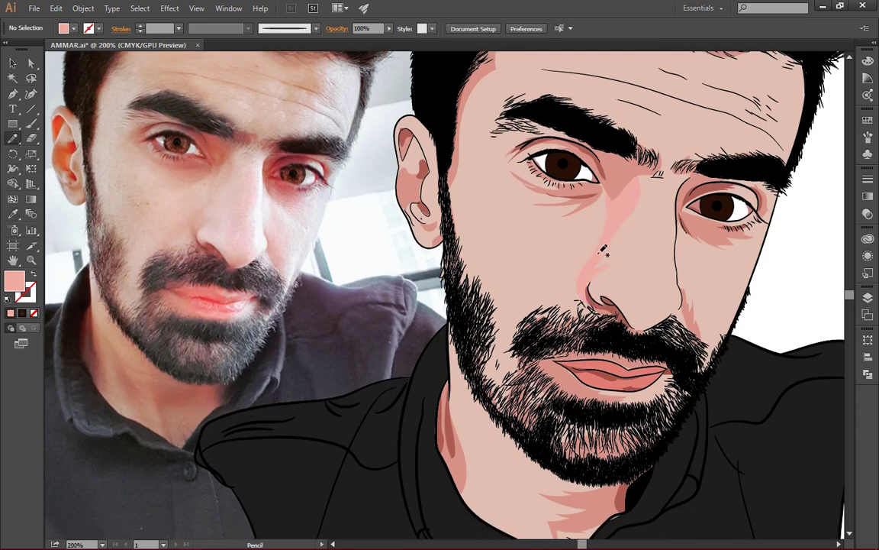
left_click_drag(548, 288, 537, 246)
key("ctrl+z")
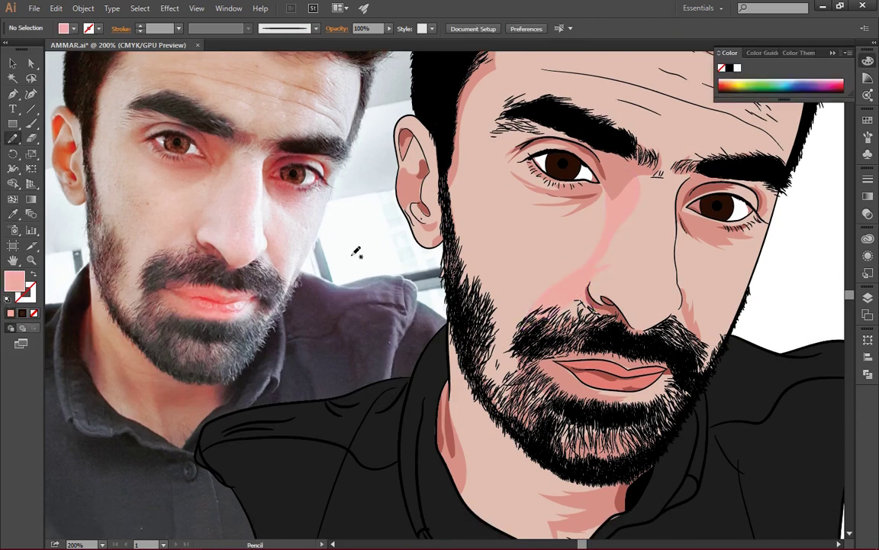
scroll(321, 227, "up", 5)
scroll(705, 127, "up", 2)
mouse_move(786, 139)
left_mouse_down()
mouse_move(473, 216)
mouse_move(456, 374)
left_mouse_up()
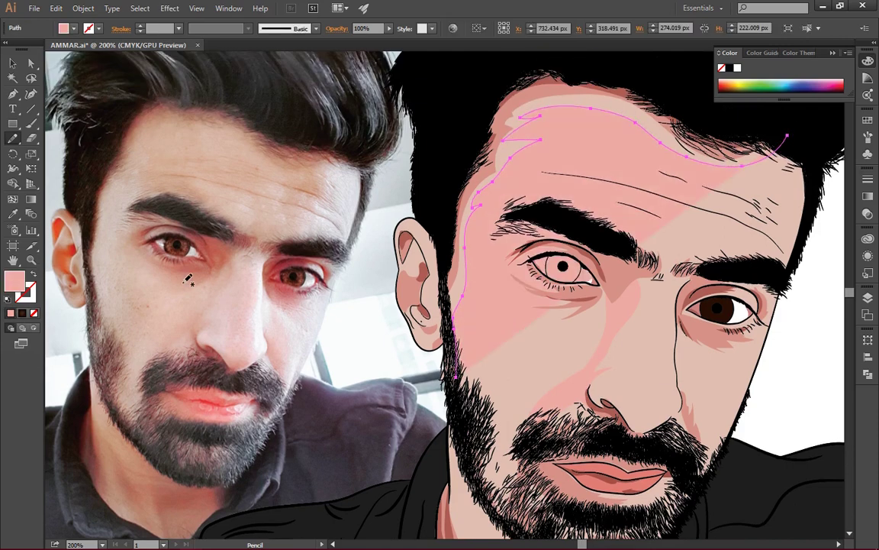
left_click_drag(408, 329, 787, 139)
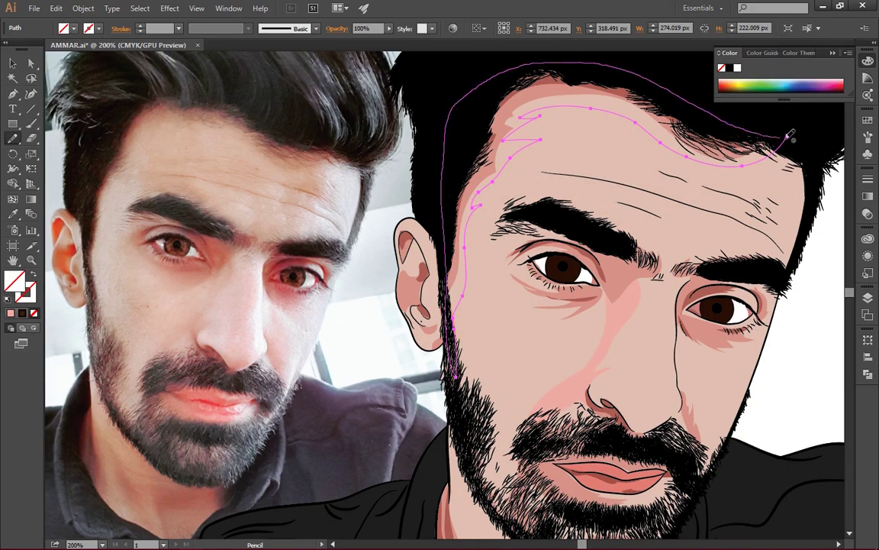
scroll(244, 288, "down", 3)
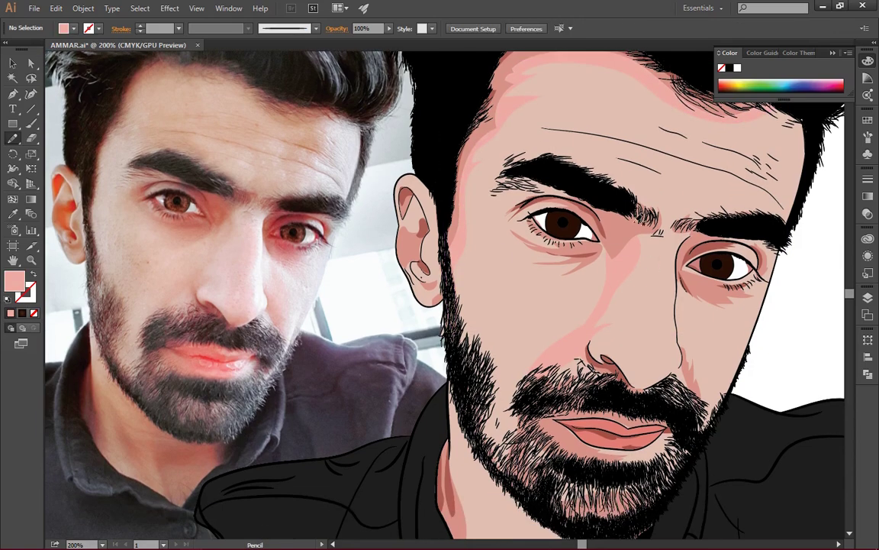
Draw a jagged forehead highlight and fill the shading shapes with photo-sampled skin tones
left_click_drag(631, 203, 602, 174)
mouse_move(590, 118)
left_mouse_down()
mouse_move(519, 116)
mouse_move(579, 147)
mouse_move(522, 165)
left_mouse_up()
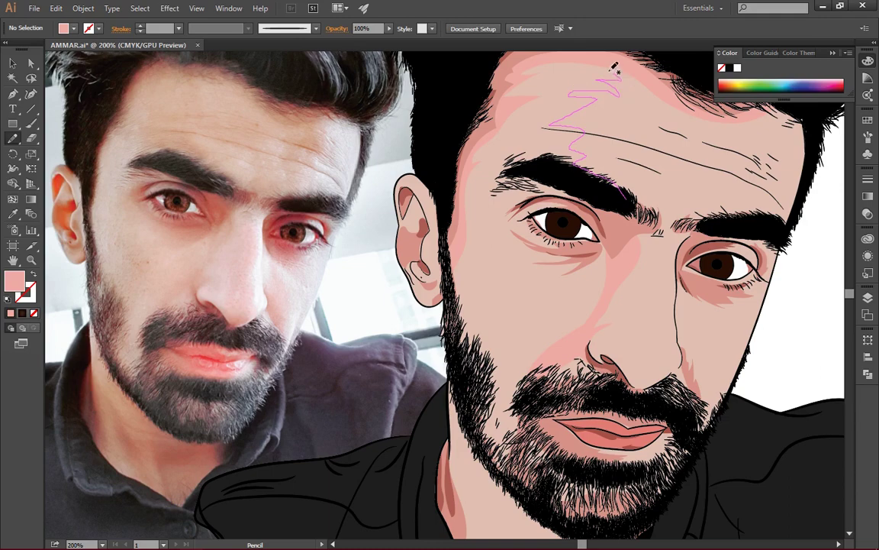
left_click(12, 214)
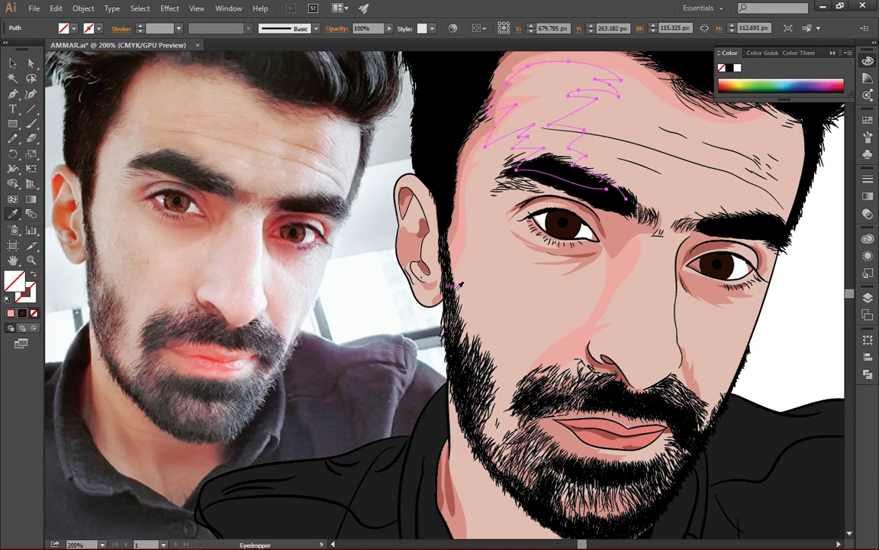
double_click(14, 281)
left_click(355, 278)
left_click(321, 284, "ctrl")
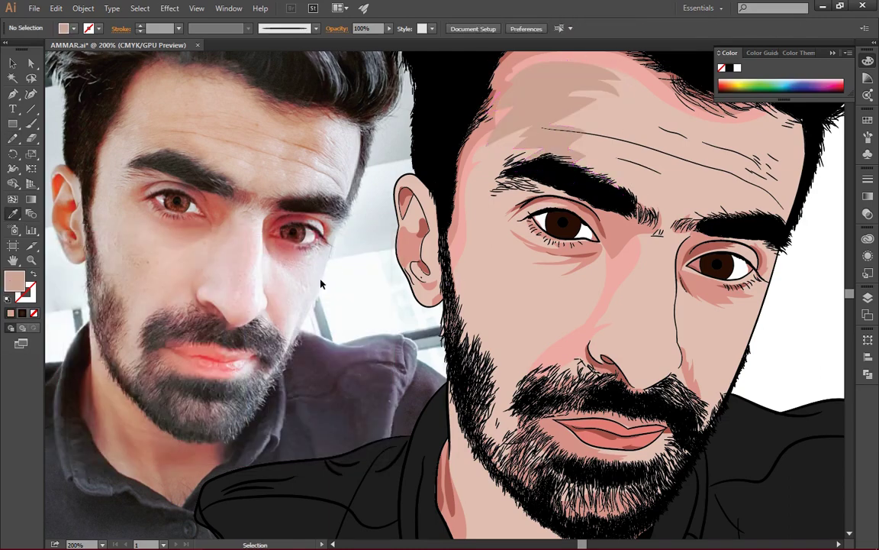
left_click(466, 285)
key("i")
left_click(357, 262)
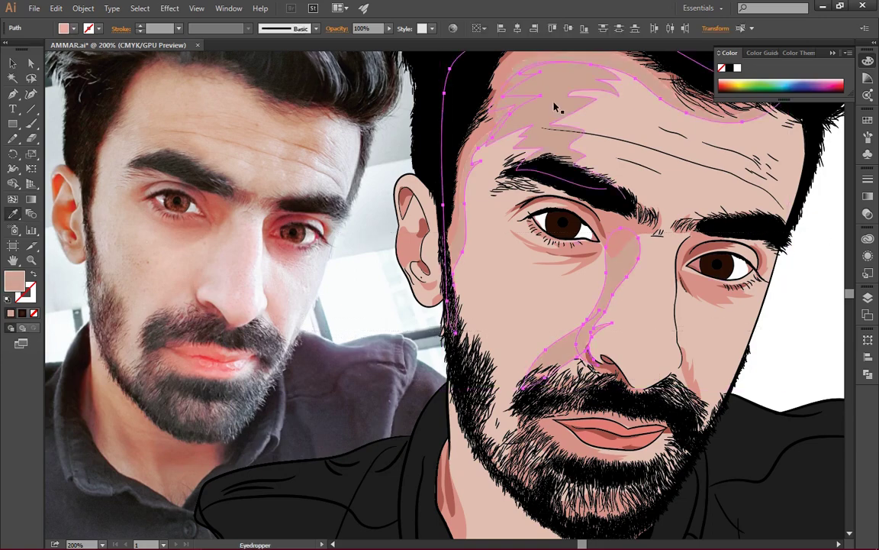
scroll(357, 261, "down", 2)
Draw a skin-tone shading shape under the left eyebrow
key("n")
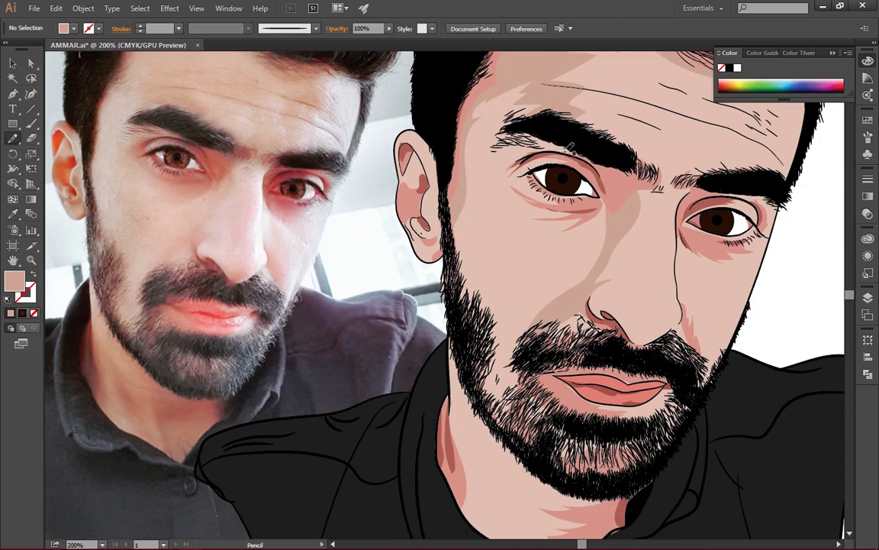
mouse_move(458, 144)
left_mouse_down()
mouse_move(555, 151)
mouse_move(536, 161)
mouse_move(548, 240)
left_mouse_up()
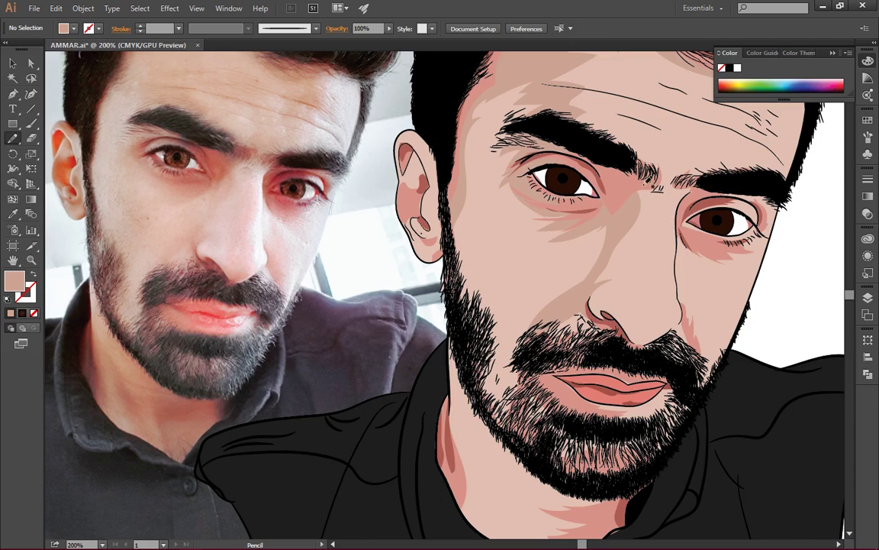
scroll(636, 220, "down", 1)
scroll(654, 266, "right", 2)
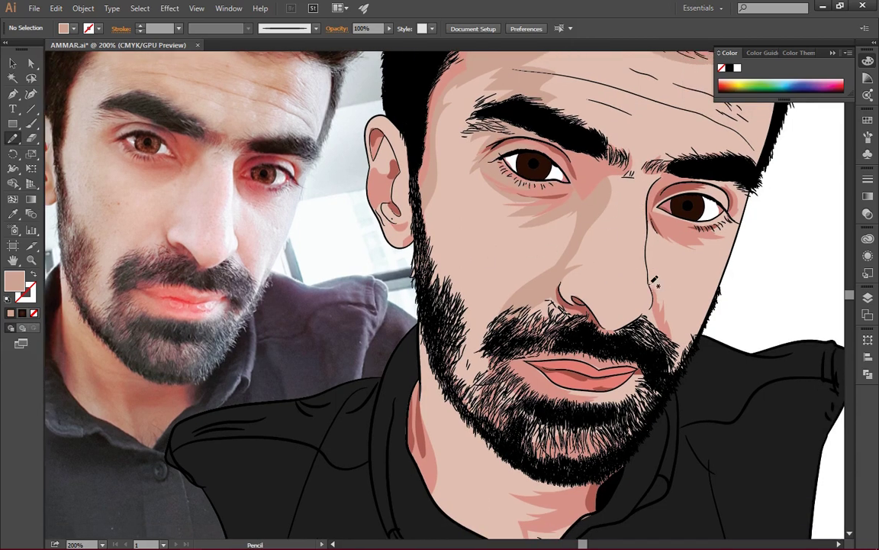
left_click(868, 298)
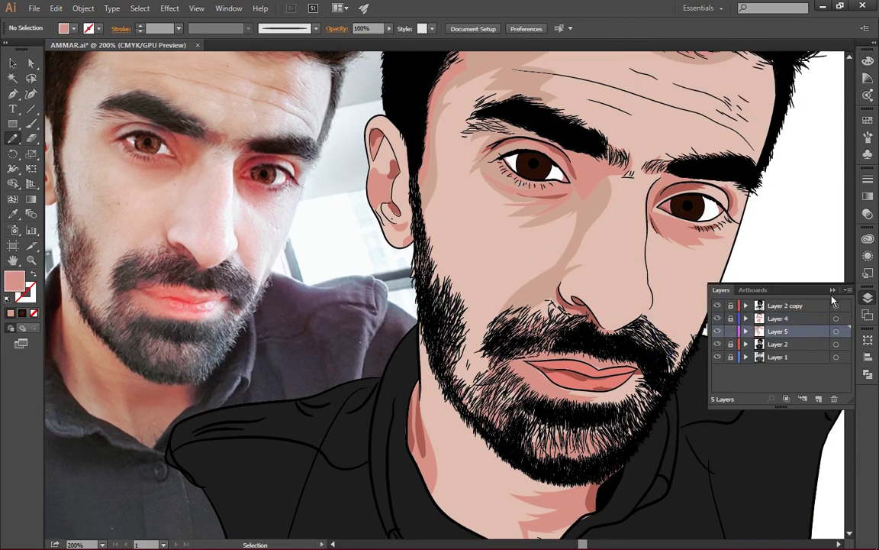
Draw a shading shape beside the nose and give it a sampled skin colour
left_click(833, 292)
left_click_drag(663, 329, 675, 325)
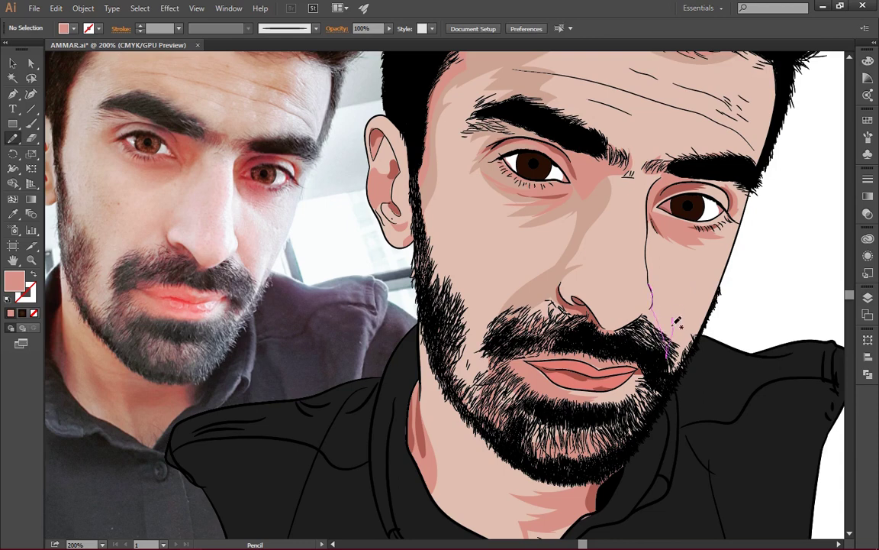
left_click_drag(667, 284, 654, 307)
left_click_drag(674, 285, 649, 269)
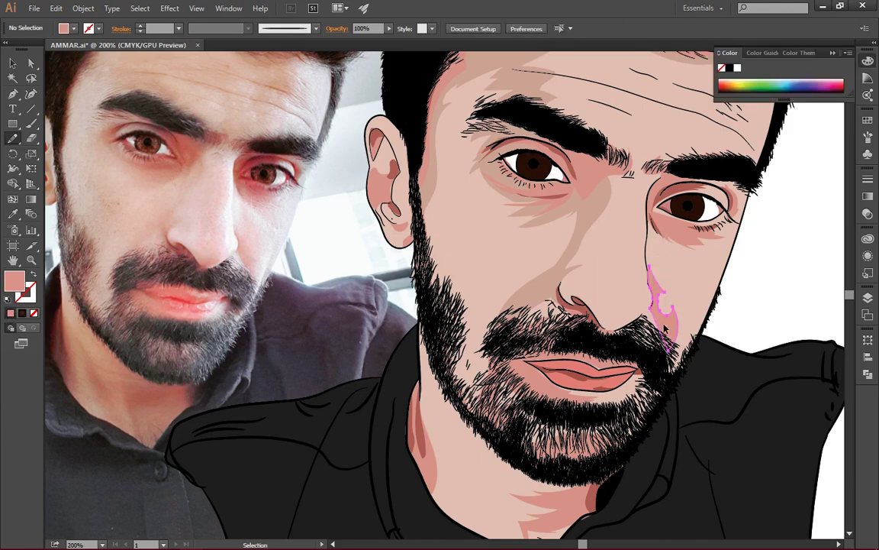
key("i")
left_click(390, 173)
key("n")
key("ctrl+shift+a")
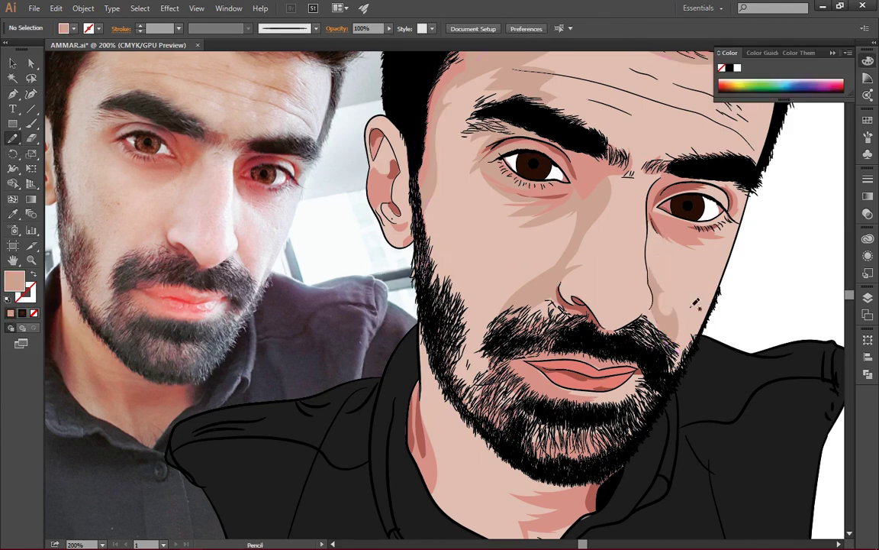
Add small shading shapes on the cheek, by the nose and under the right eye
left_click_drag(654, 288, 672, 324)
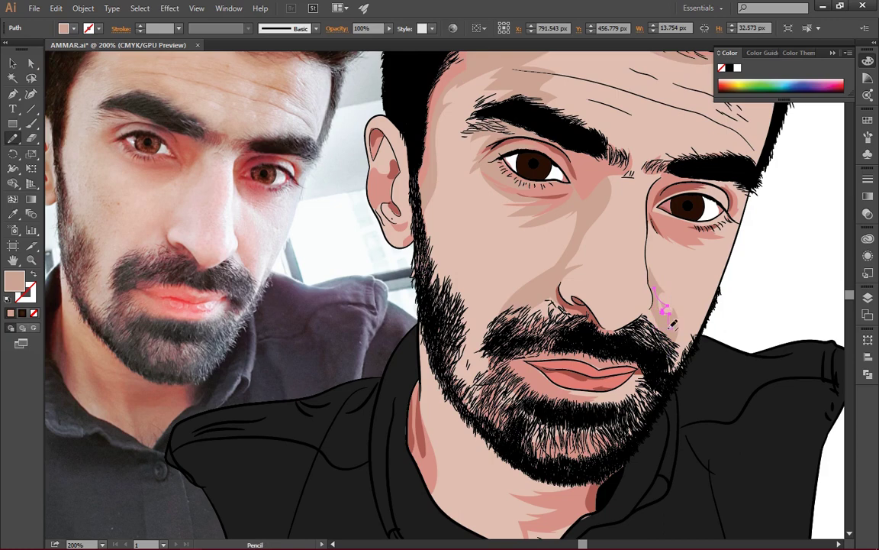
left_click_drag(568, 252, 500, 328)
scroll(534, 290, "up", 1)
scroll(534, 290, "right", 2)
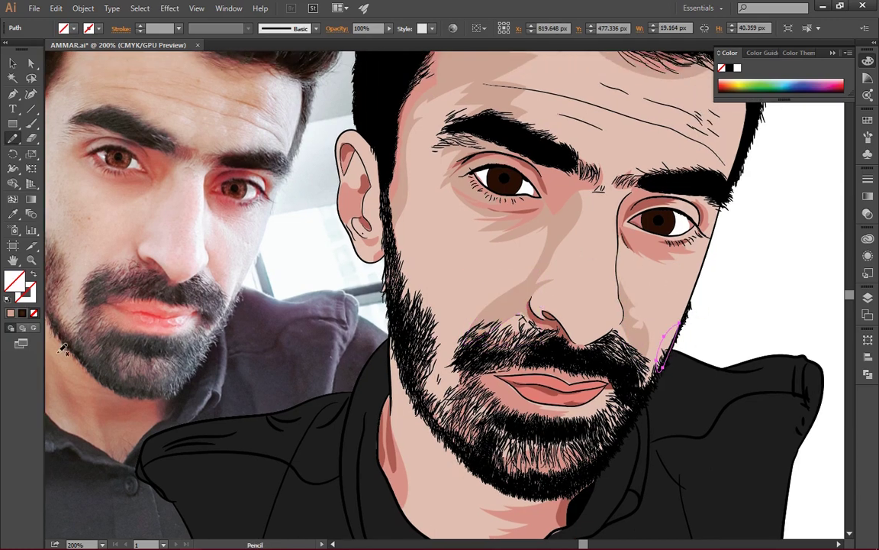
key("ctrl+shift+a")
left_click_drag(620, 222, 677, 265)
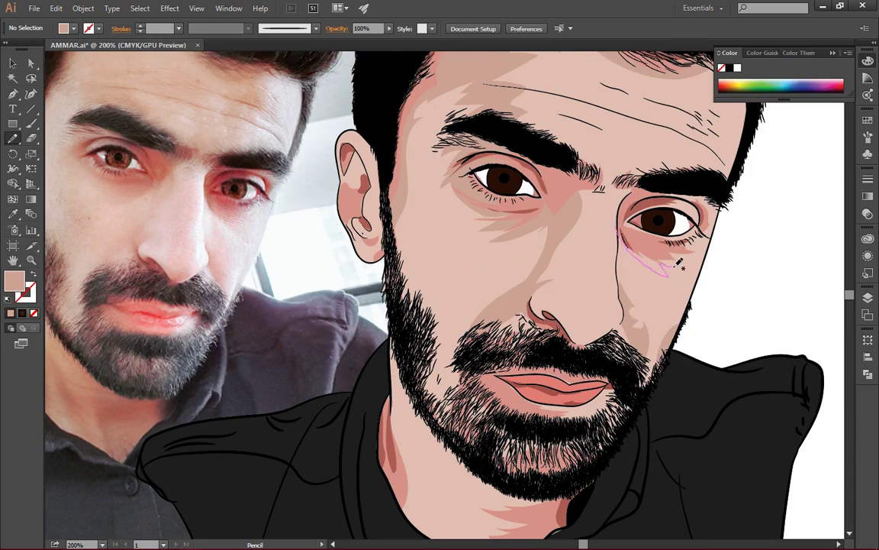
left_click_drag(620, 226, 621, 228)
key("ctrl+shift+a")
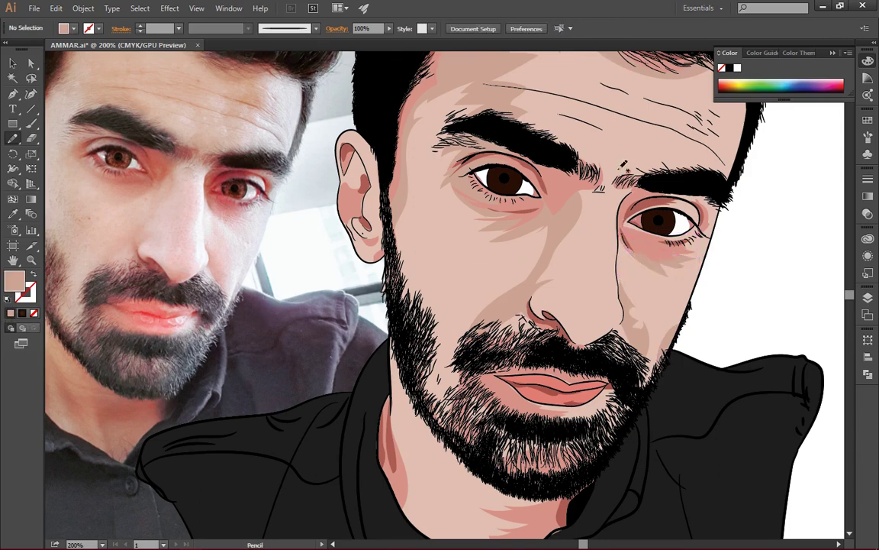
Shade along the right eyebrow and add zigzag shading on the inner eyebrow
left_click_drag(647, 190, 698, 197)
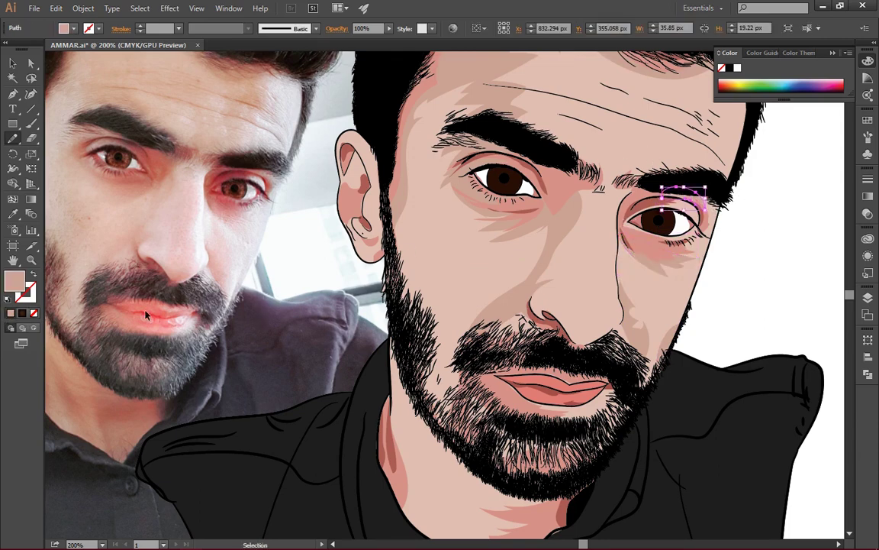
key("ctrl+shift+a")
scroll(665, 193, "up", 1)
left_click_drag(600, 179, 626, 205)
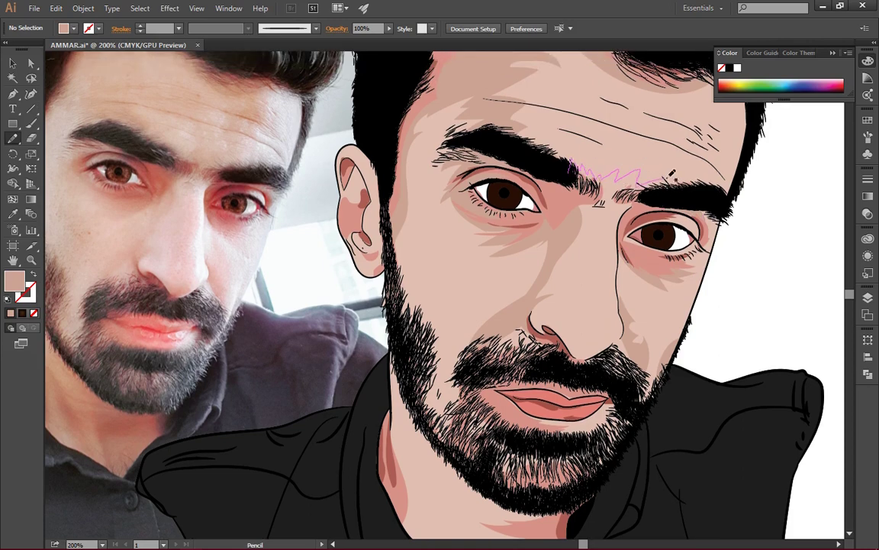
left_click_drag(568, 178, 569, 180)
key("ctrl+shift+a")
Draw forehead shading strokes and trace a line along the forehead crease
scroll(569, 179, "up", 1)
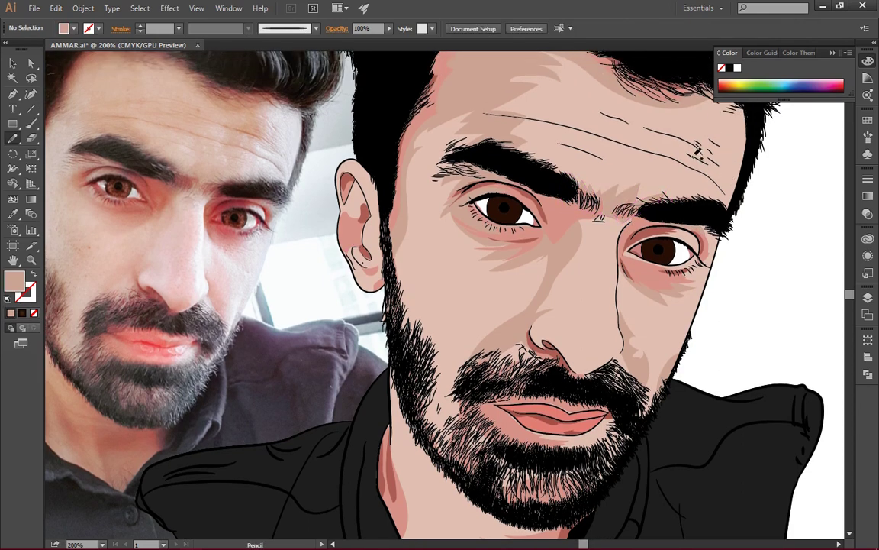
left_click_drag(681, 105, 608, 134)
left_click_drag(667, 163, 619, 82)
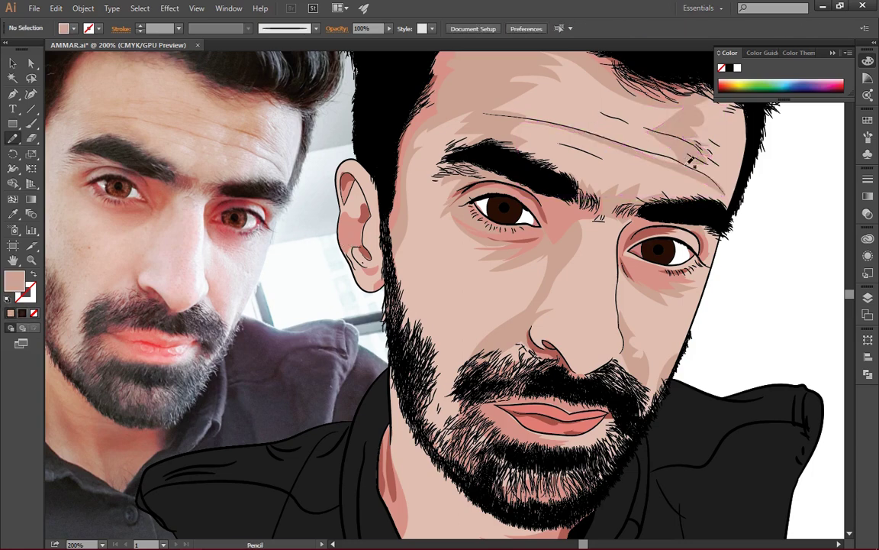
left_click_drag(478, 112, 702, 177)
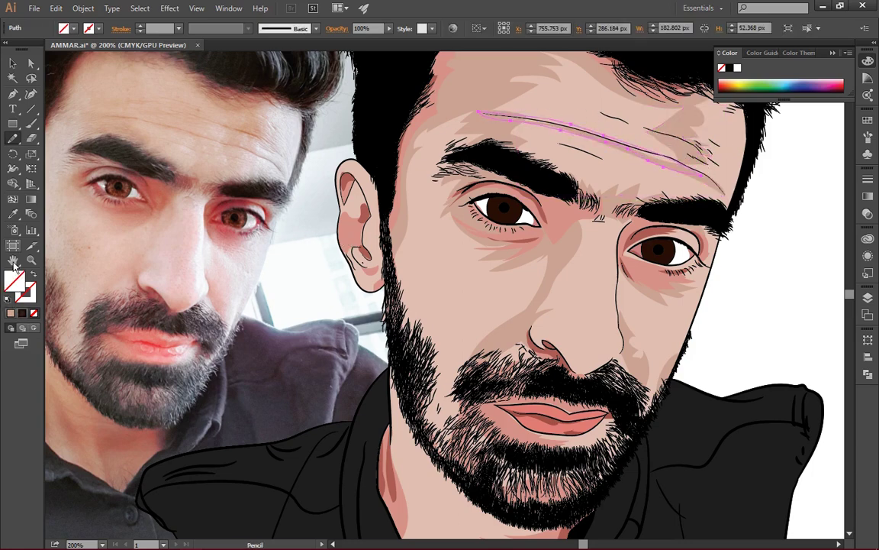
key("ctrl+shift+a")
scroll(664, 153, "up", 1)
mouse_move(663, 113)
left_mouse_down()
mouse_move(681, 176)
mouse_move(671, 153)
left_mouse_up()
Shade the left side of the neck and check the whole portrait
scroll(591, 172, "left", 3)
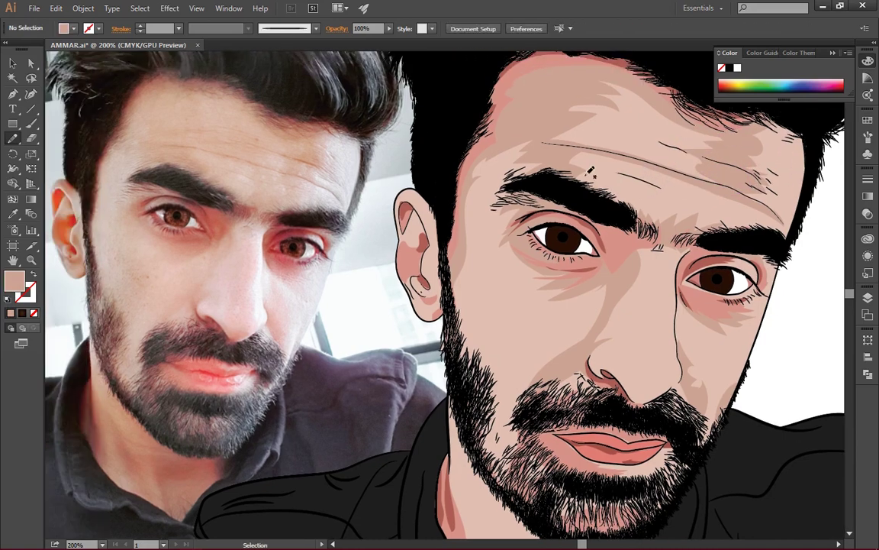
scroll(592, 172, "down", 5)
mouse_move(489, 345)
left_mouse_down()
mouse_move(513, 382)
mouse_move(494, 350)
mouse_move(527, 368)
left_mouse_up()
left_click_drag(411, 268, 428, 378)
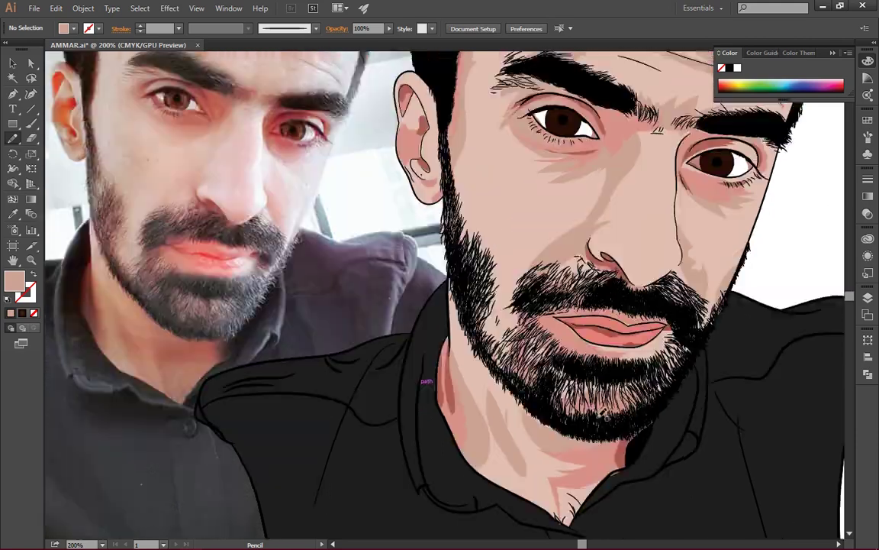
key("ctrl+minus")
key("ctrl+minus")
key("ctrl+plus")
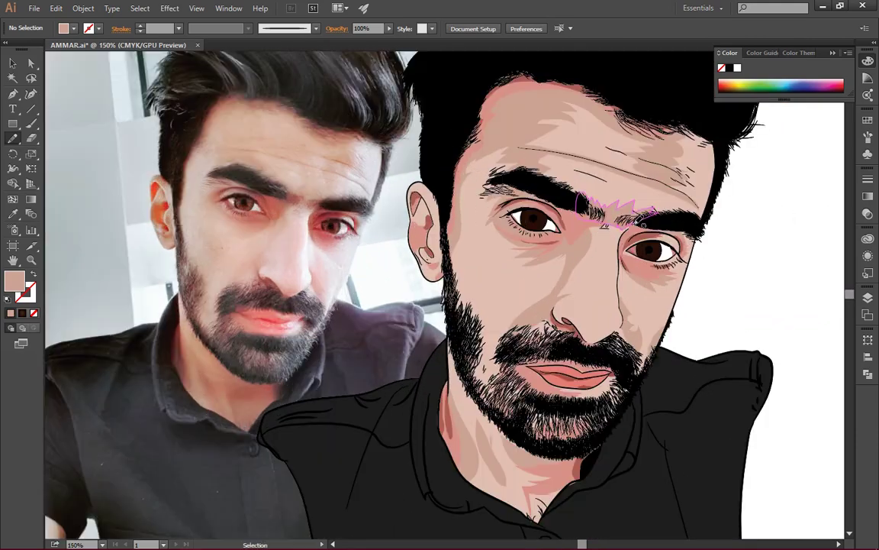
scroll(767, 235, "down", 1)
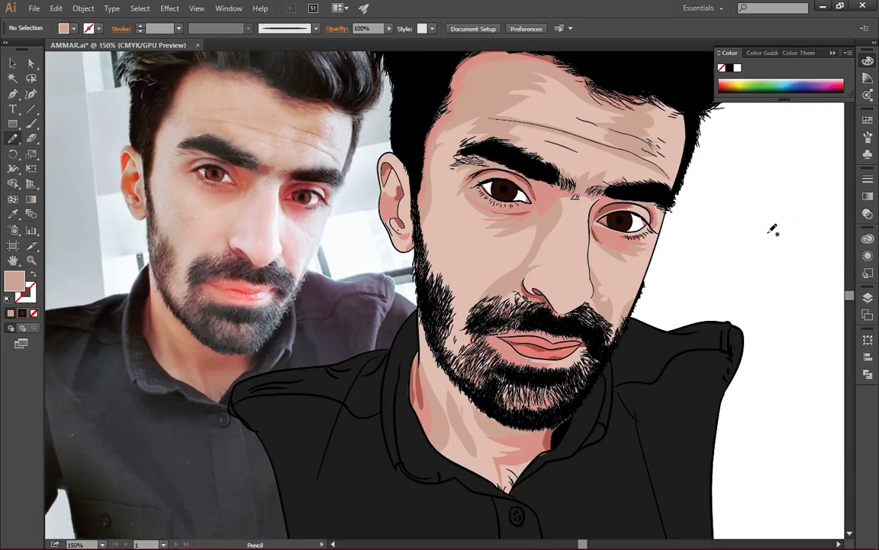
Add a new Layer 6 and move it below Layer 5
left_click(867, 298)
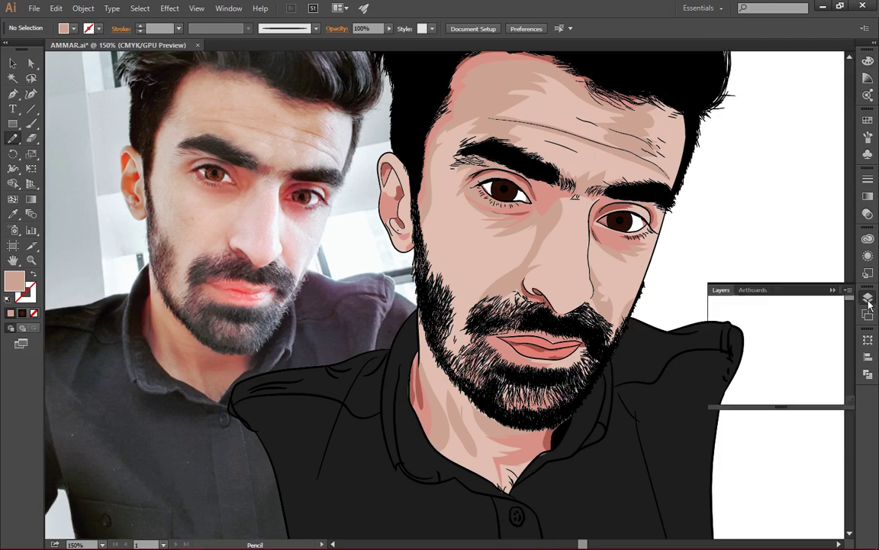
left_click(819, 398)
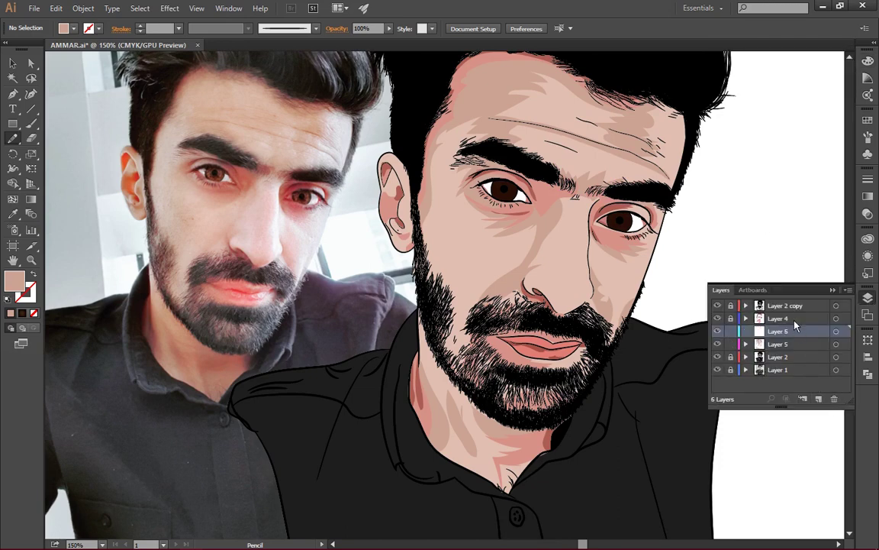
left_click_drag(795, 332, 793, 356)
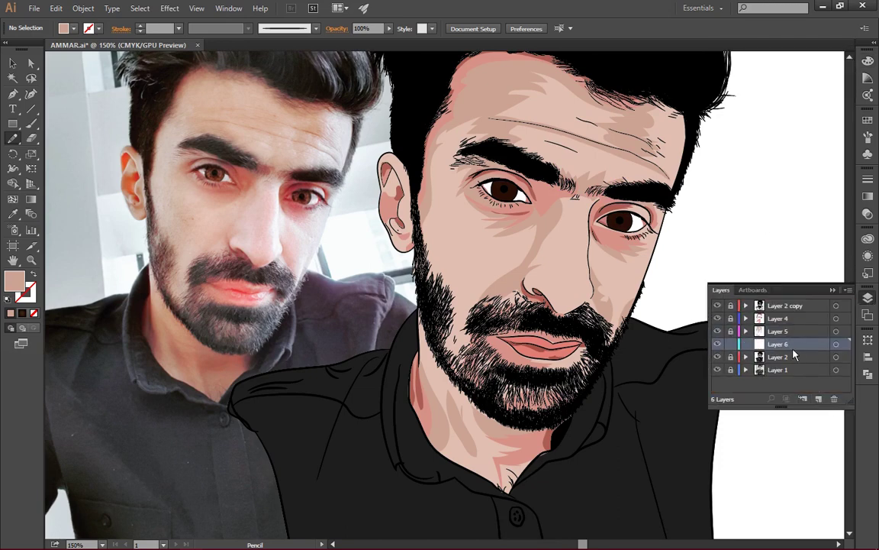
left_click(832, 291)
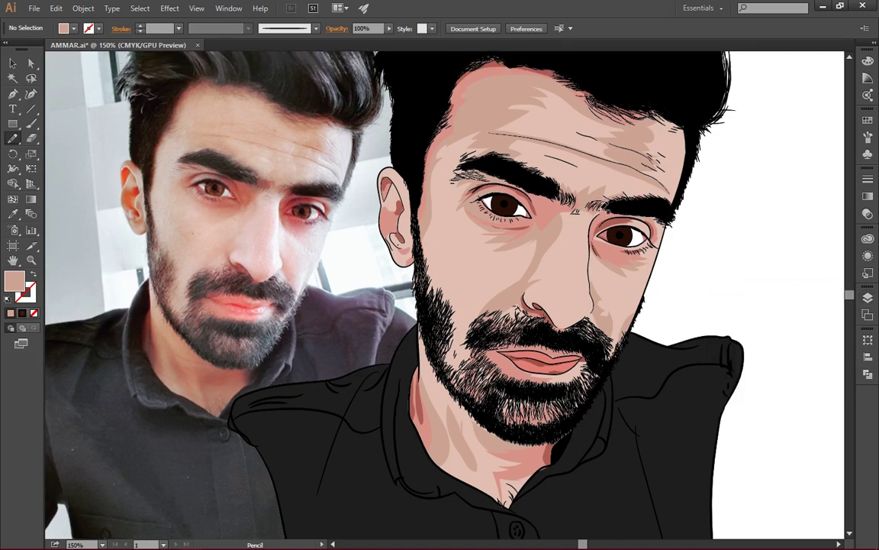
Draw a white-filled highlight down the nose and between the eyebrows
left_click_drag(574, 212, 589, 207)
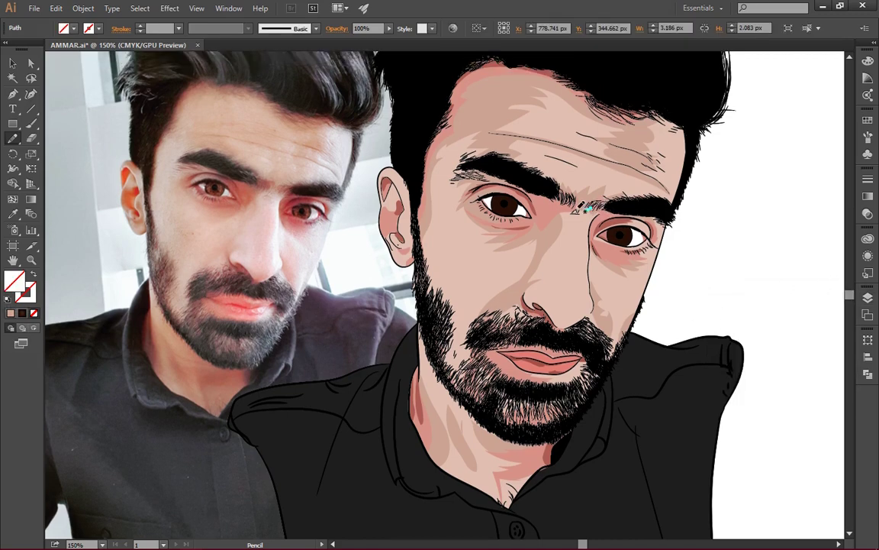
left_click(584, 206, "ctrl")
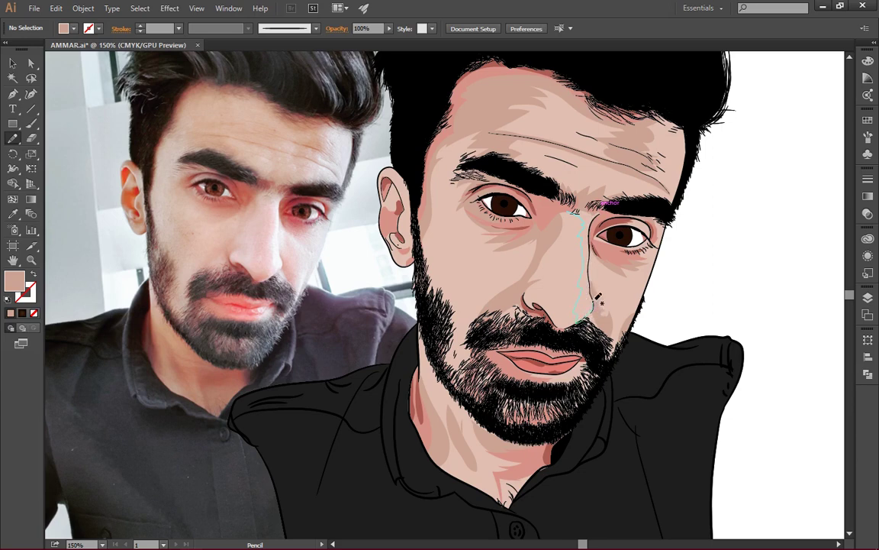
left_click_drag(596, 294, 598, 293)
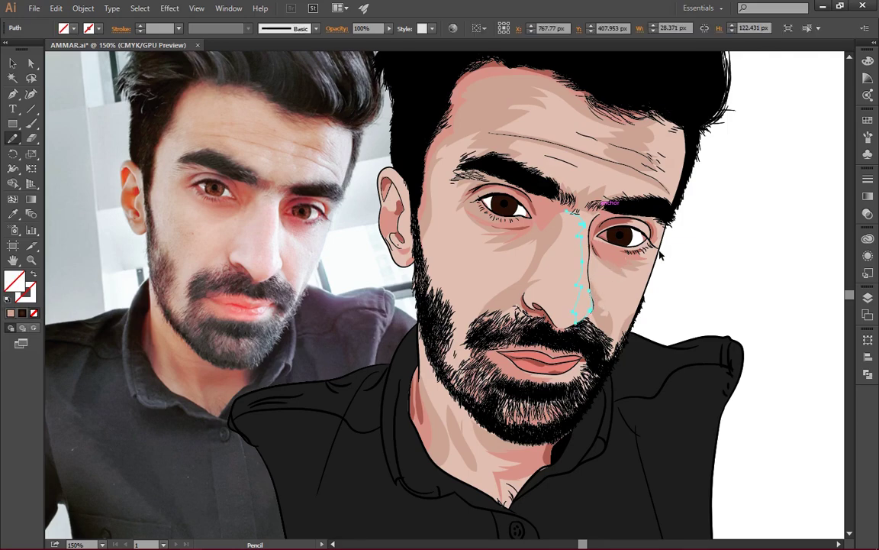
key("ctrl+equal")
key("ctrl+equal")
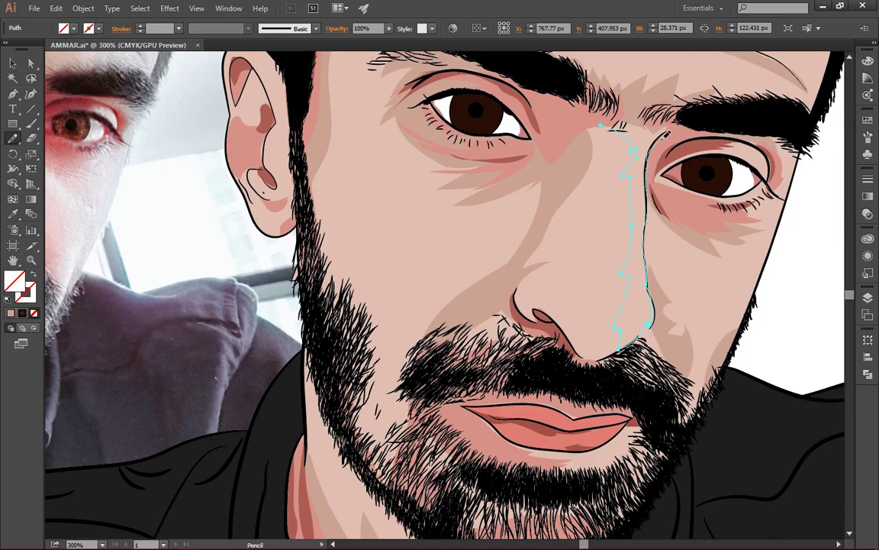
left_click_drag(602, 123, 603, 124)
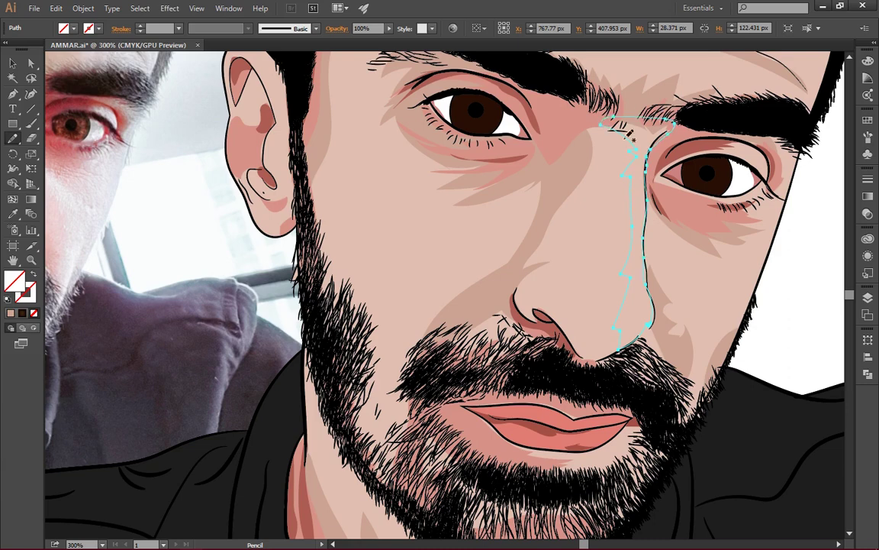
left_click(868, 119)
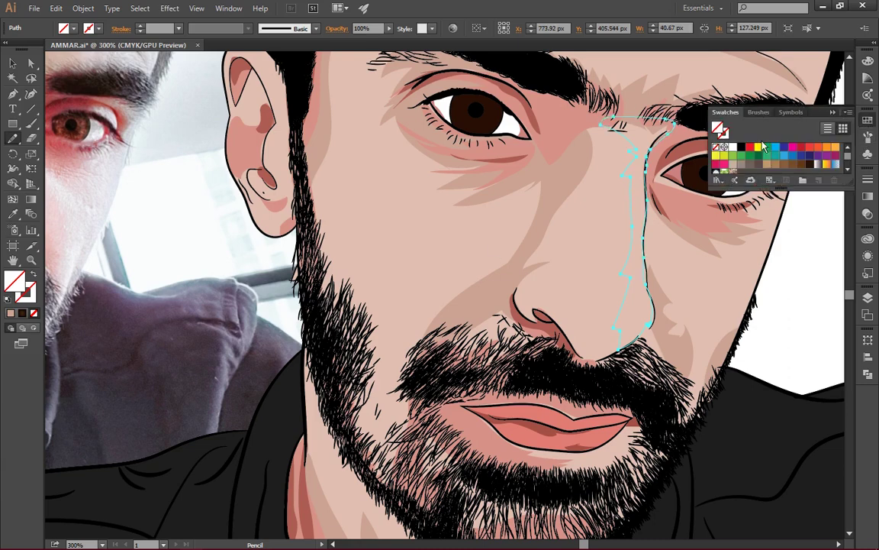
left_click(733, 147)
key("ctrl+minus")
key("ctrl+minus")
key("ctrl+shift+a")
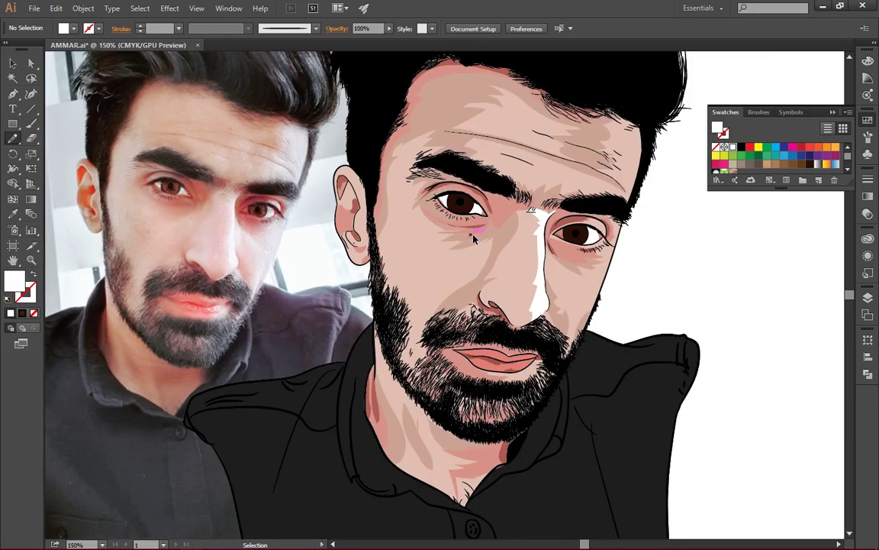
Add small highlights under the eye, near the nose tip and on the hair
left_click_drag(473, 237, 499, 234)
key("F6")
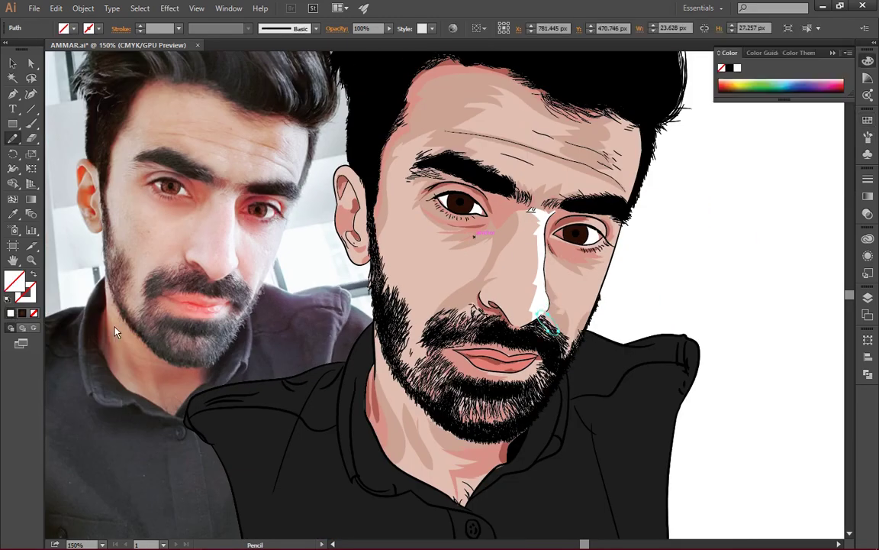
left_click_drag(510, 309, 489, 273)
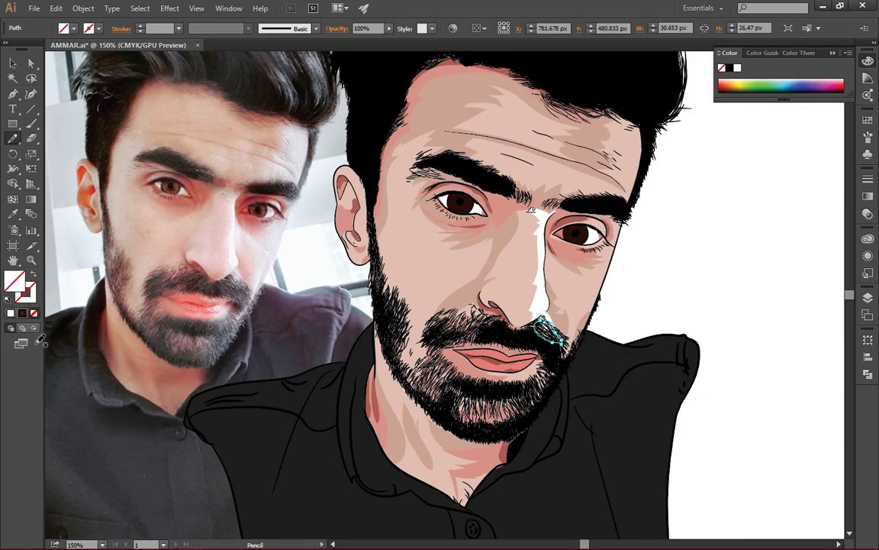
left_click(228, 300, "ctrl")
scroll(458, 229, "up", 2)
scroll(458, 229, "down", 1)
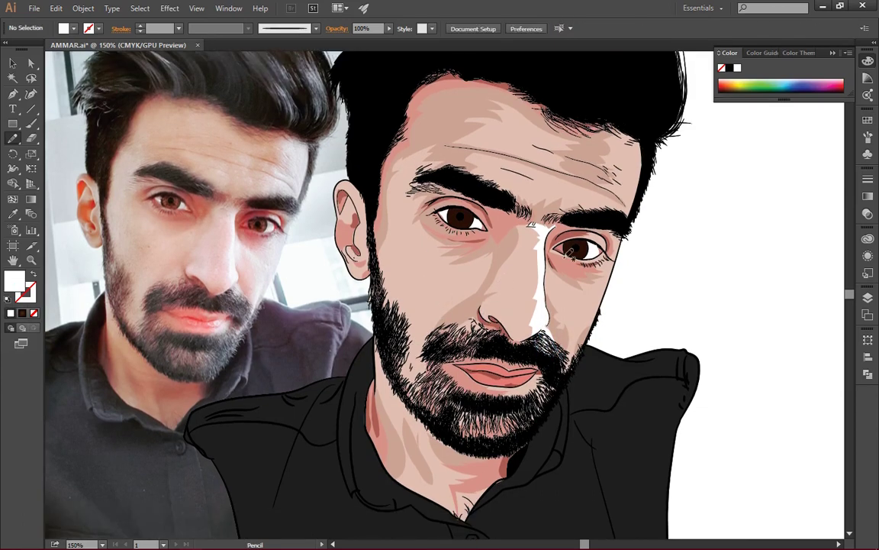
mouse_move(643, 139)
left_mouse_down()
mouse_move(605, 121)
mouse_move(648, 155)
mouse_move(603, 124)
left_mouse_up()
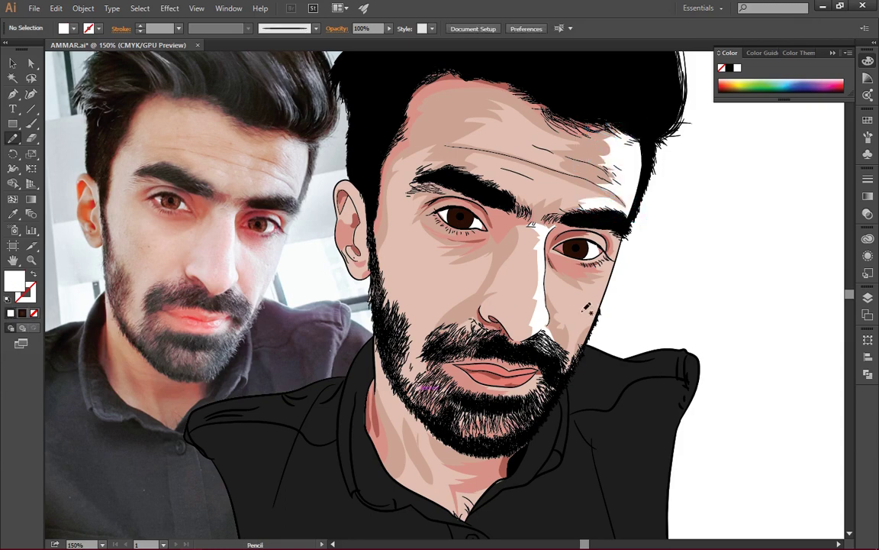
Draw white highlights along the beard edge, under the right eye and down the right cheek
mouse_move(581, 331)
left_mouse_down()
mouse_move(575, 337)
mouse_move(578, 321)
left_mouse_up()
left_click_drag(561, 384, 547, 398)
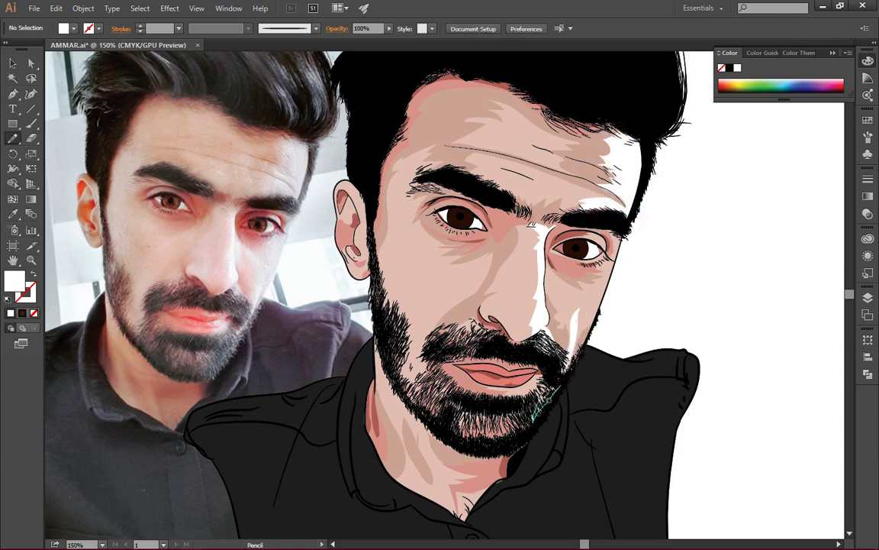
key("ctrl+z")
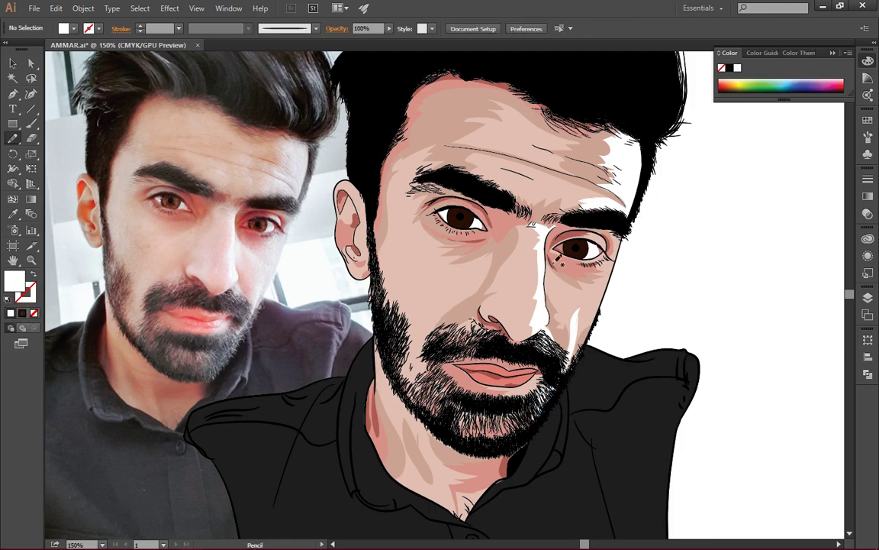
left_click_drag(586, 286, 546, 256)
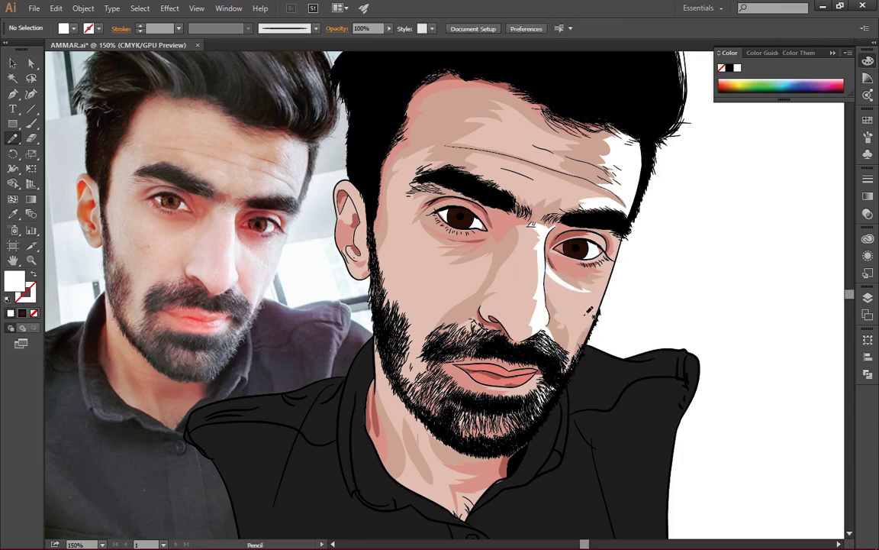
left_click_drag(583, 306, 561, 379)
Complete the white cheek strip and start a highlight down the cheek edge beside the eye
key("slash")
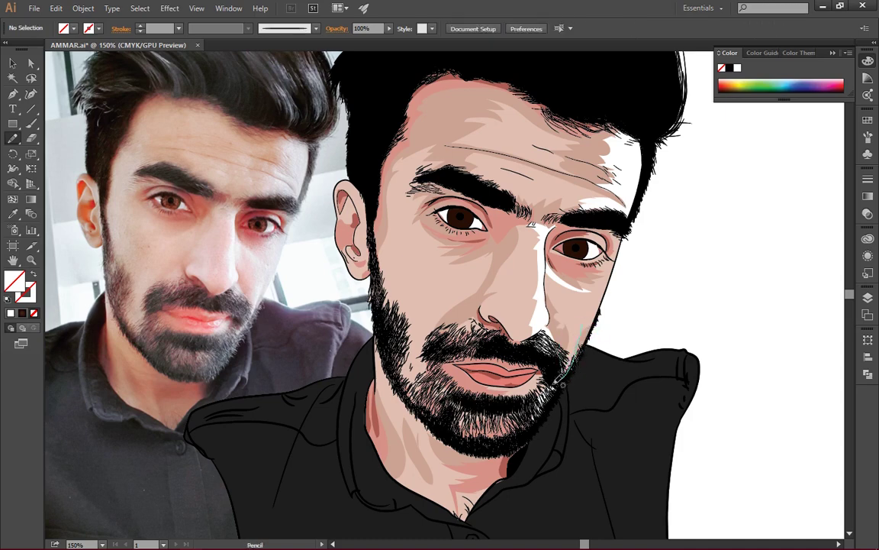
key("shift+x")
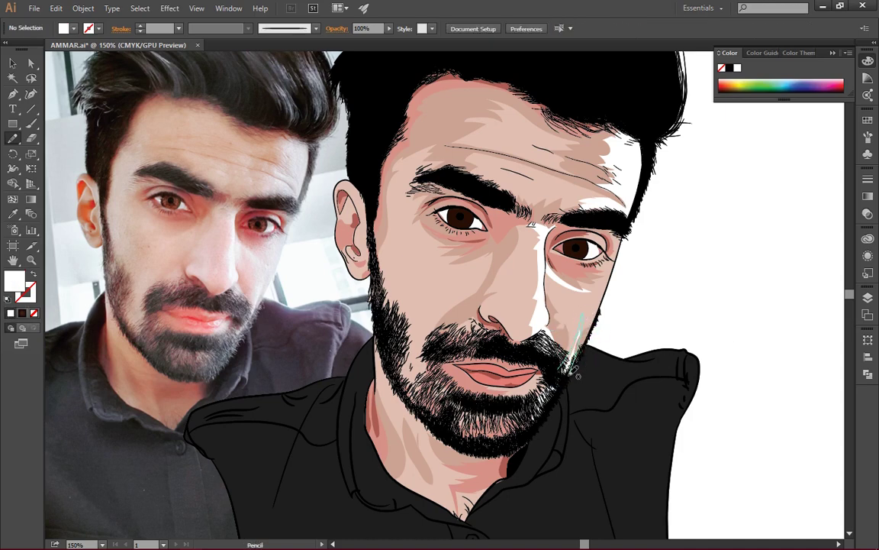
left_click_drag(503, 340, 557, 377)
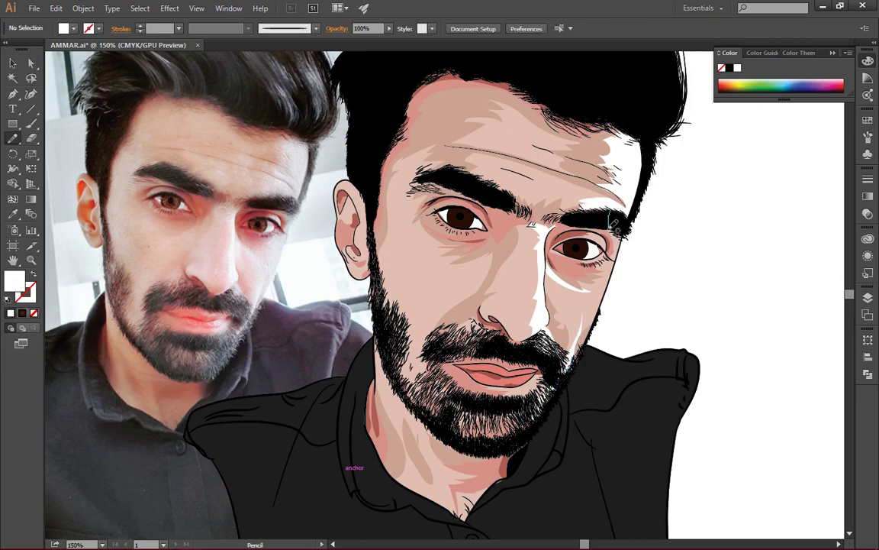
left_click_drag(609, 212, 603, 289)
Add a Curvature-tool anchor to reshape the cheek-edge highlight path
key("shift+grave")
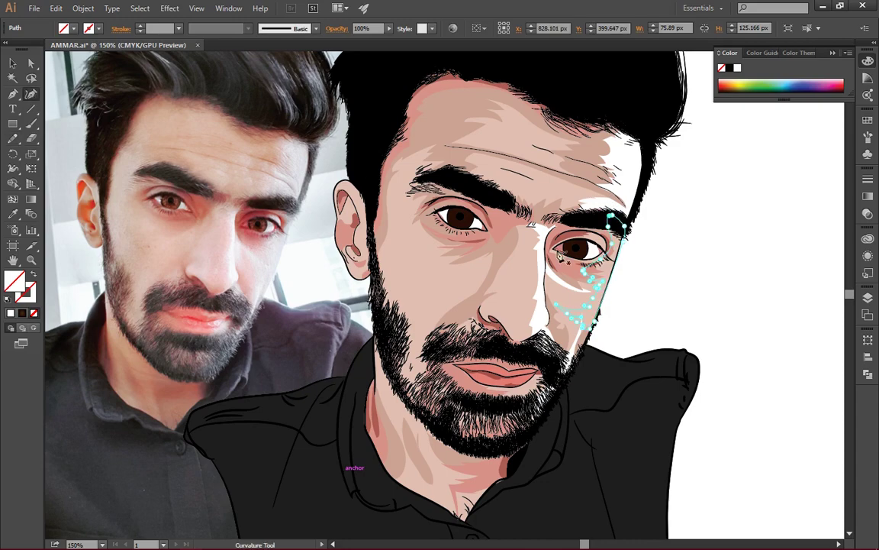
scroll(662, 275, "up", 1)
scroll(661, 275, "up", 1)
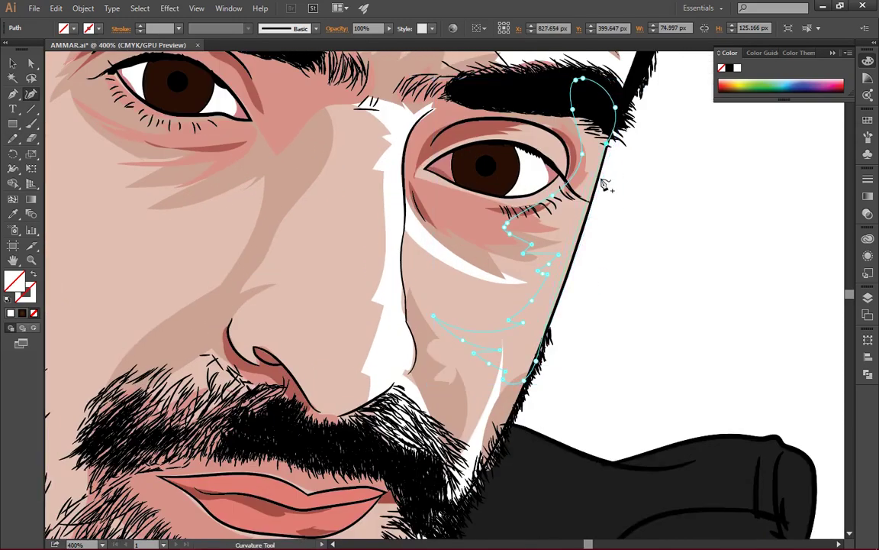
left_click(557, 303)
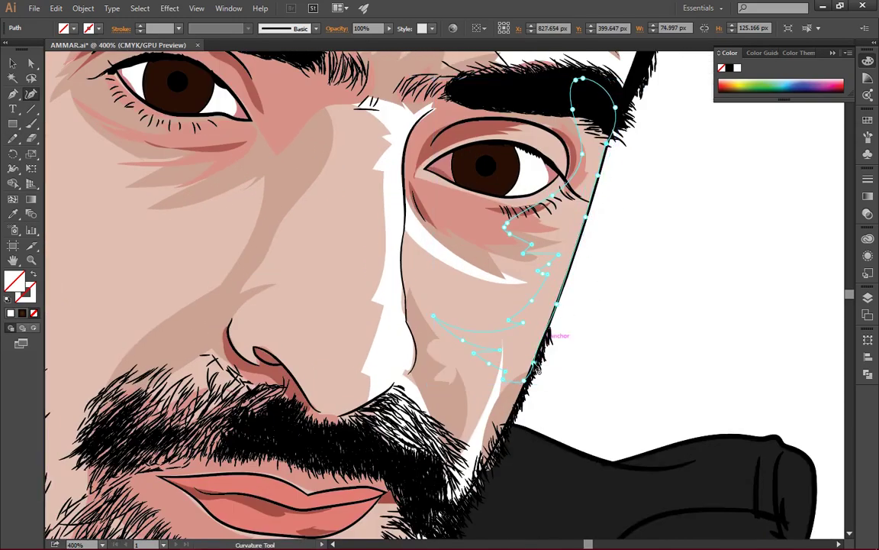
key("v")
key("ctrl+minus")
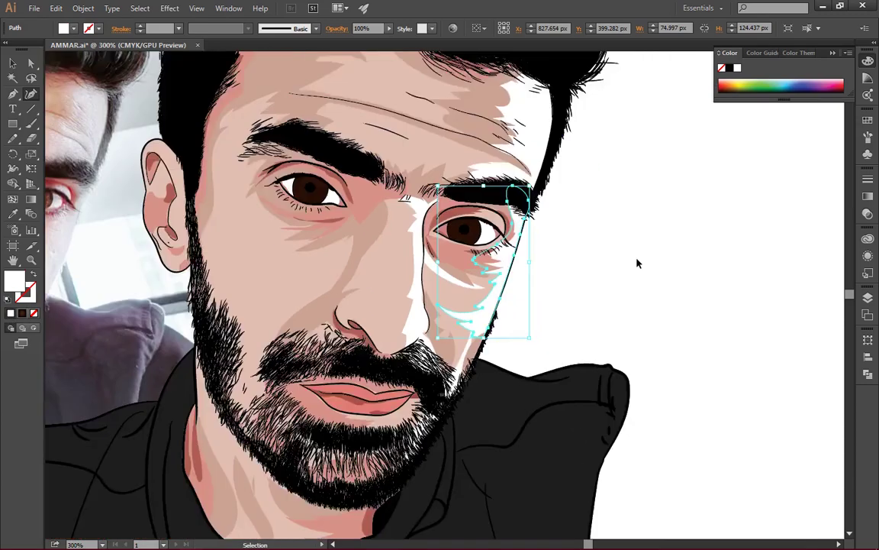
key("ctrl+1")
key("ctrl+shift+a")
Draw a short white Pencil highlight along the upper ear edge
key("b")
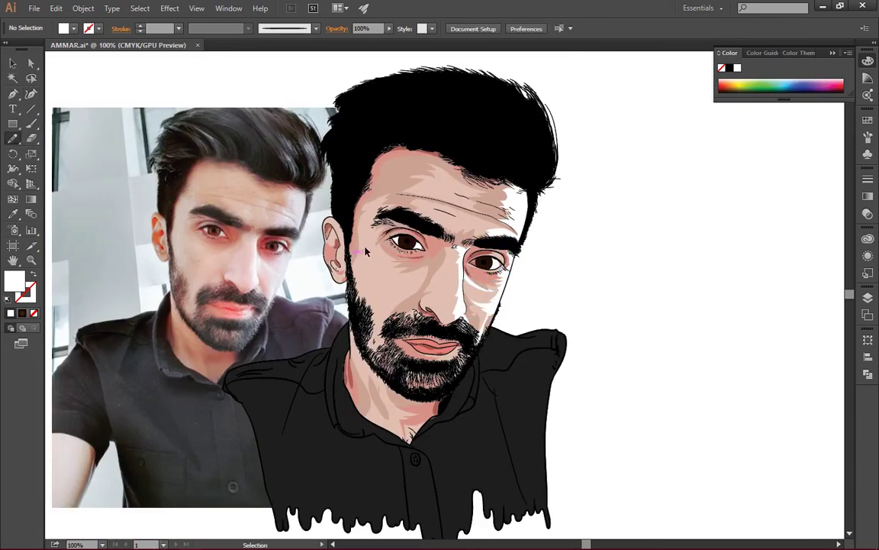
left_click_drag(343, 224, 347, 273)
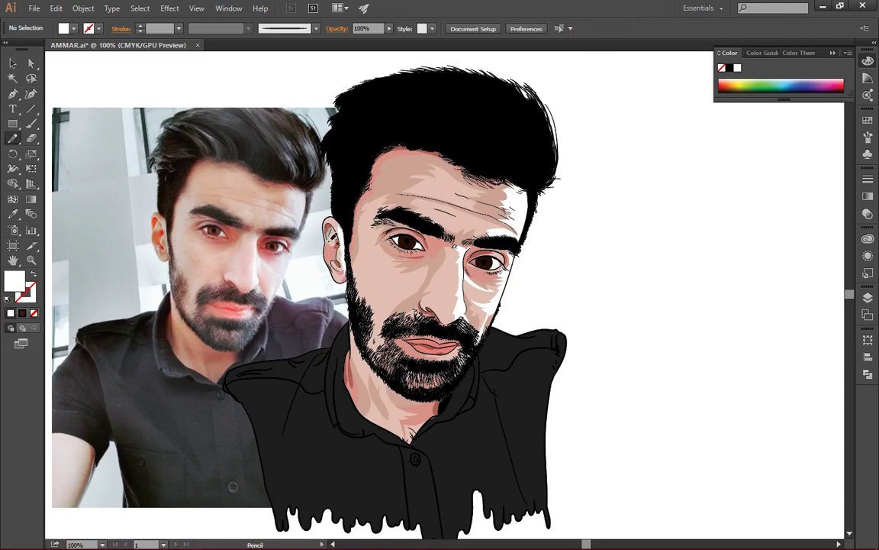
left_click_drag(333, 226, 327, 243)
left_click(10, 312)
key("ctrl+shift+a")
key("ctrl+minus")
key("ctrl+plus")
key("ctrl+plus")
key("ctrl+plus")
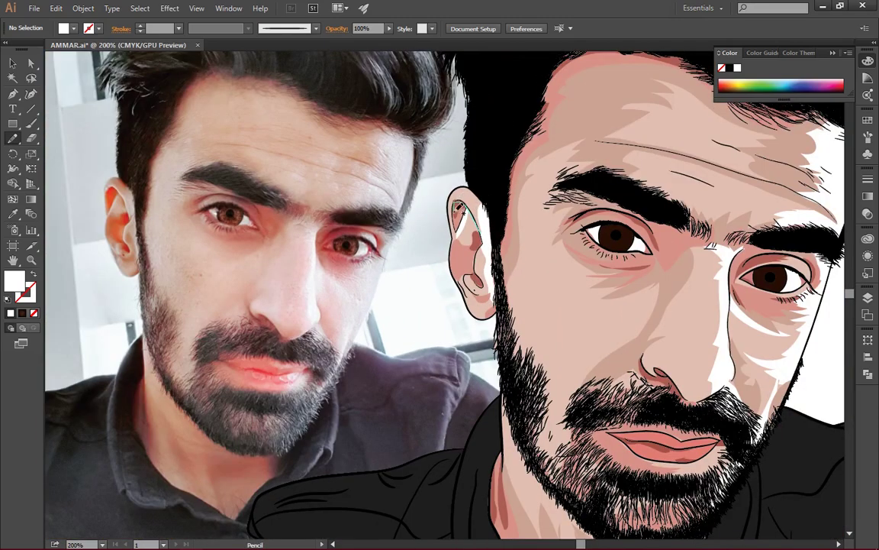
Draw white highlight shapes on the upper and lower ear
left_click_drag(471, 200, 474, 202)
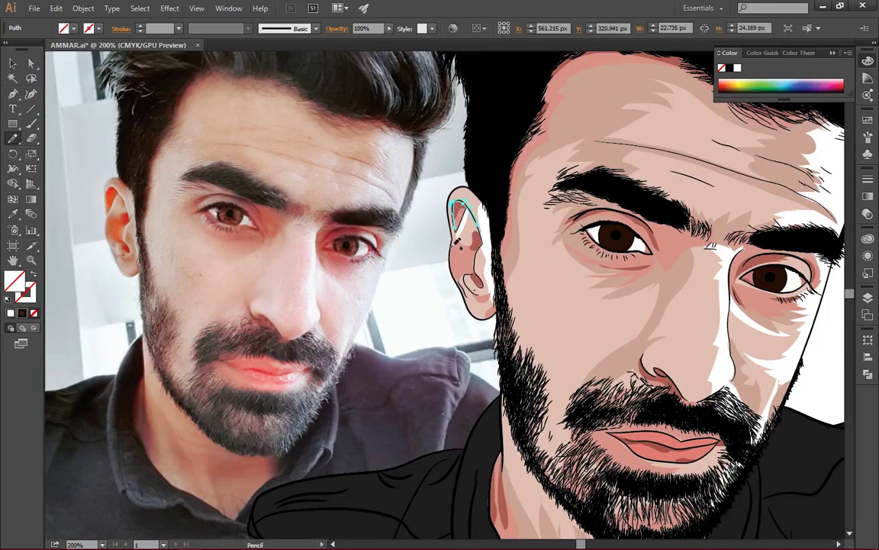
key("ctrl+shift+a")
left_click_drag(470, 275, 475, 290)
key("ctrl+shift+a")
key("ctrl+shift+a")
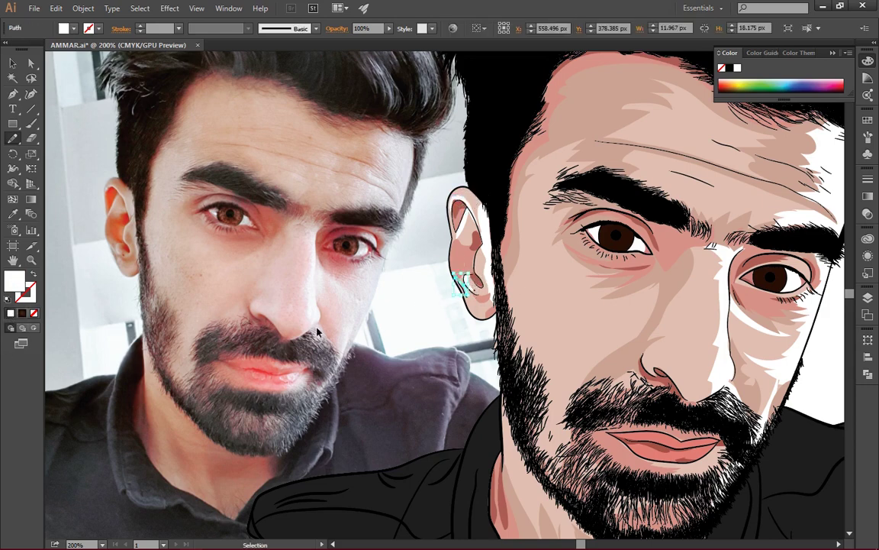
key("ctrl+shift+a")
Add a white highlight along the forehead wrinkle line
left_click_drag(551, 254, 537, 212)
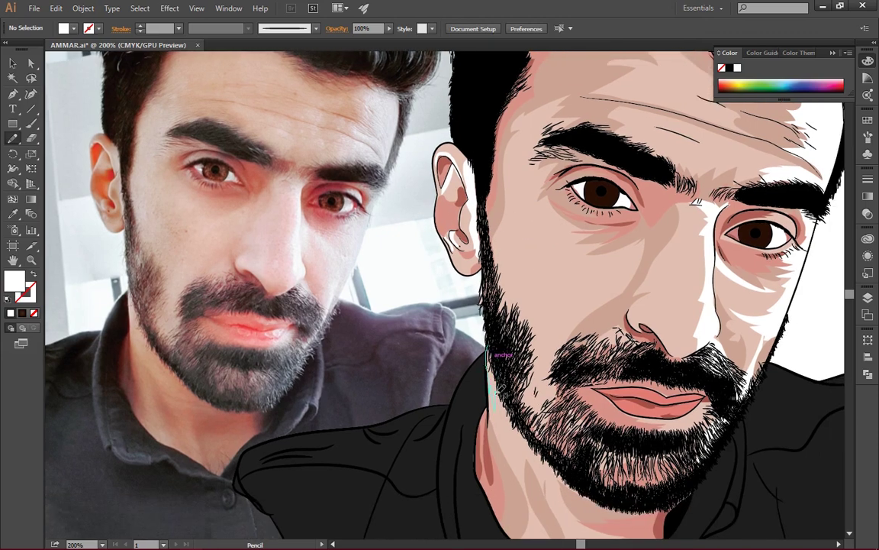
left_click_drag(603, 319, 471, 319)
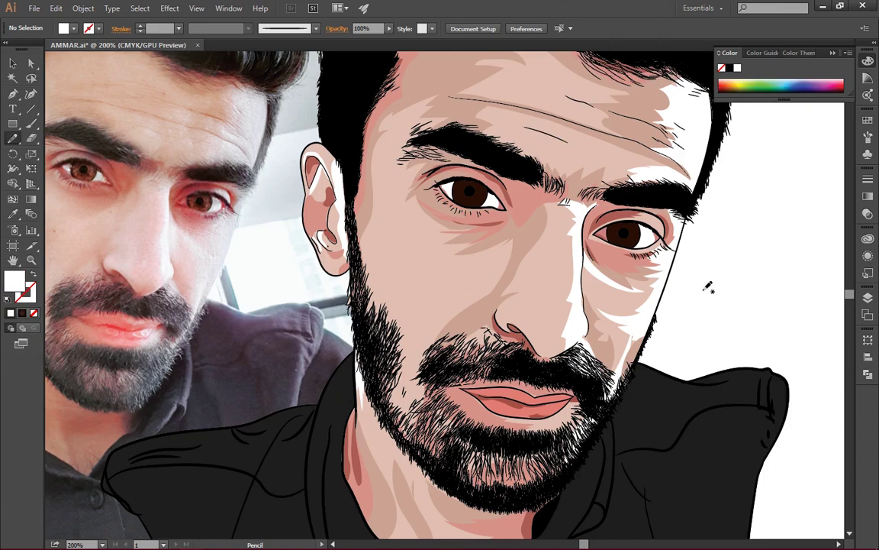
left_click_drag(577, 293, 580, 307)
key("ctrl+shift+a")
scroll(619, 302, "up", 1)
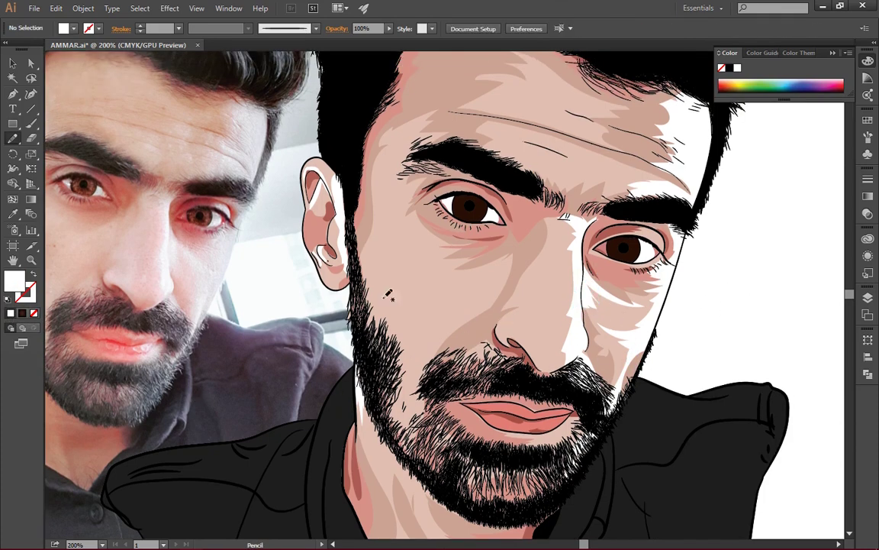
mouse_move(558, 157)
left_mouse_down()
mouse_move(592, 194)
mouse_move(586, 219)
left_mouse_up()
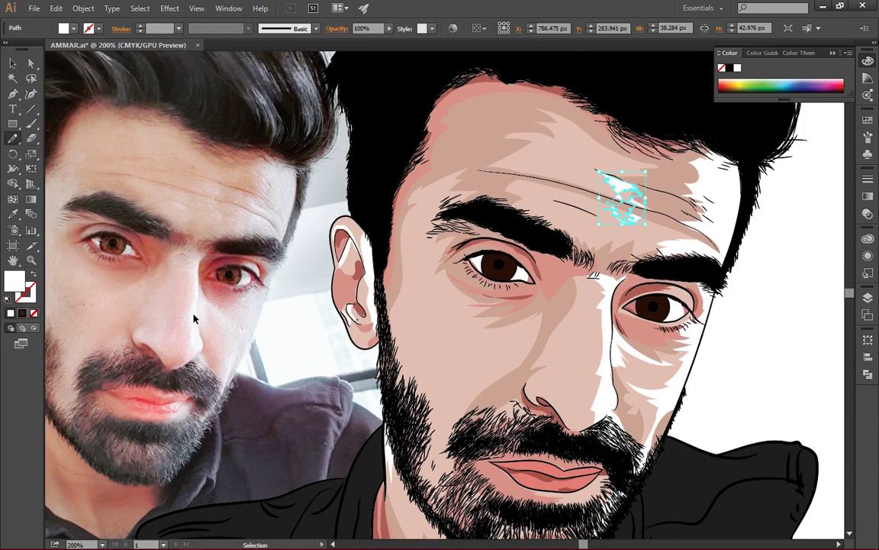
mouse_move(635, 203)
left_mouse_down()
mouse_move(603, 170)
mouse_move(603, 200)
left_mouse_up()
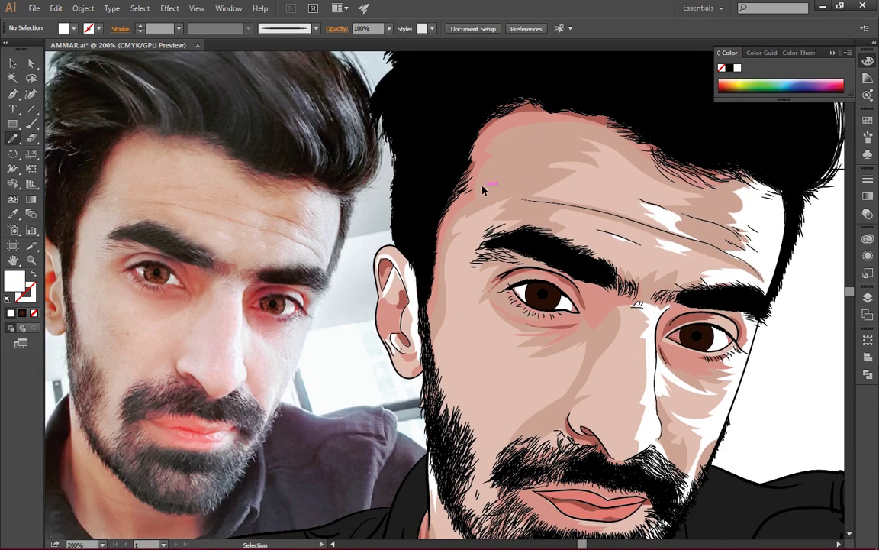
Add white highlights on the left forehead and the lower lip
left_click_drag(206, 304, 246, 330)
mouse_move(463, 191)
left_mouse_down()
mouse_move(537, 224)
mouse_move(492, 200)
left_mouse_up()
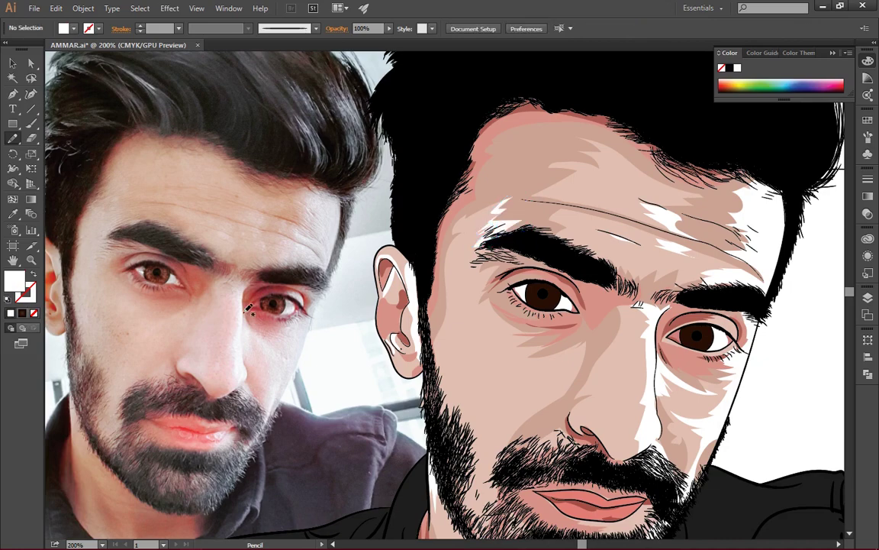
scroll(578, 276, "down", 3)
scroll(578, 276, "down", 2)
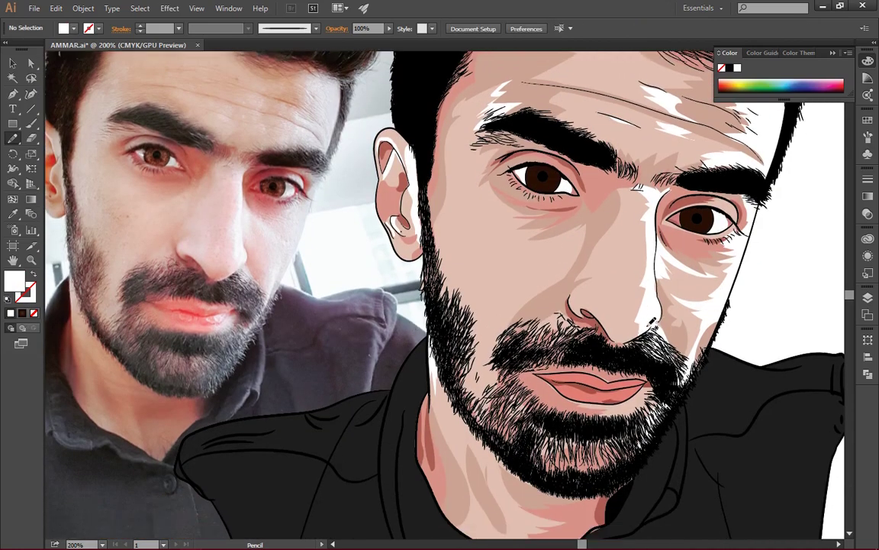
scroll(578, 305, "down", 3)
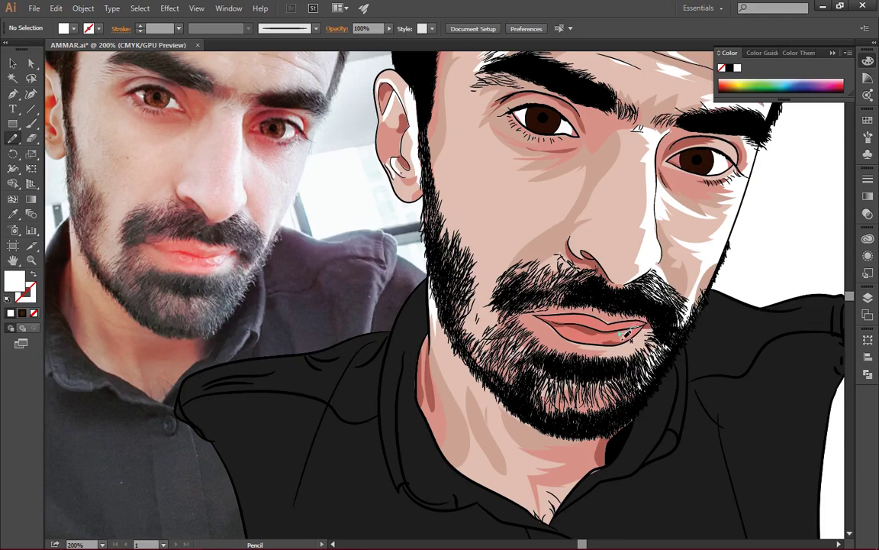
mouse_move(615, 337)
left_mouse_down()
mouse_move(647, 323)
mouse_move(620, 337)
mouse_move(630, 353)
mouse_move(631, 345)
left_mouse_up()
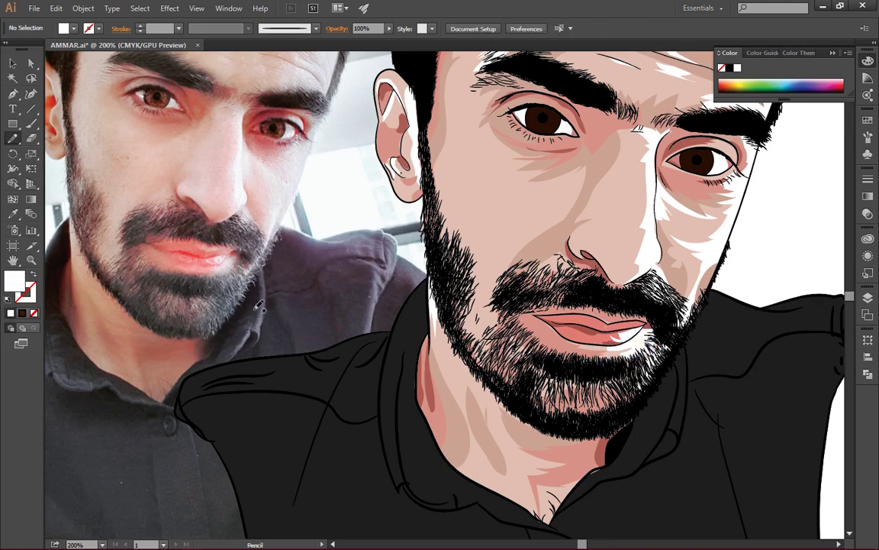
Select all the white face highlights and lower their opacity to 78%
scroll(439, 334, "down", 2)
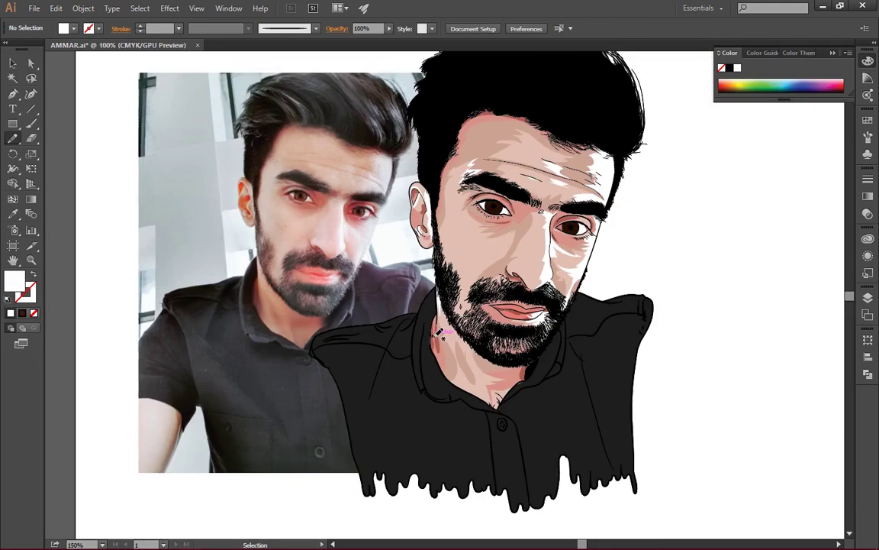
left_click_drag(707, 495, 385, 72)
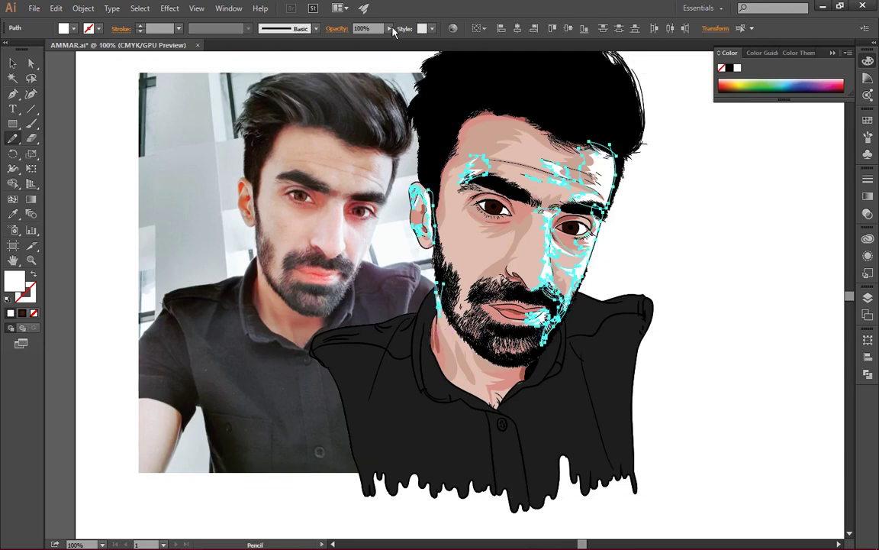
mouse_move(389, 28)
left_mouse_down()
mouse_move(384, 44)
mouse_move(392, 44)
left_mouse_up()
left_click(705, 164, "ctrl")
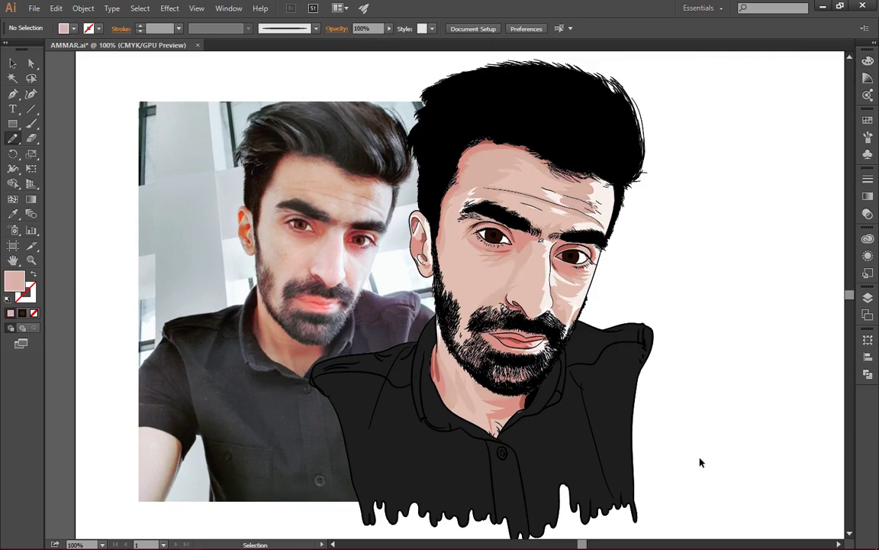
mouse_move(687, 466)
left_mouse_down()
mouse_move(420, 177)
mouse_move(363, 86)
left_mouse_up()
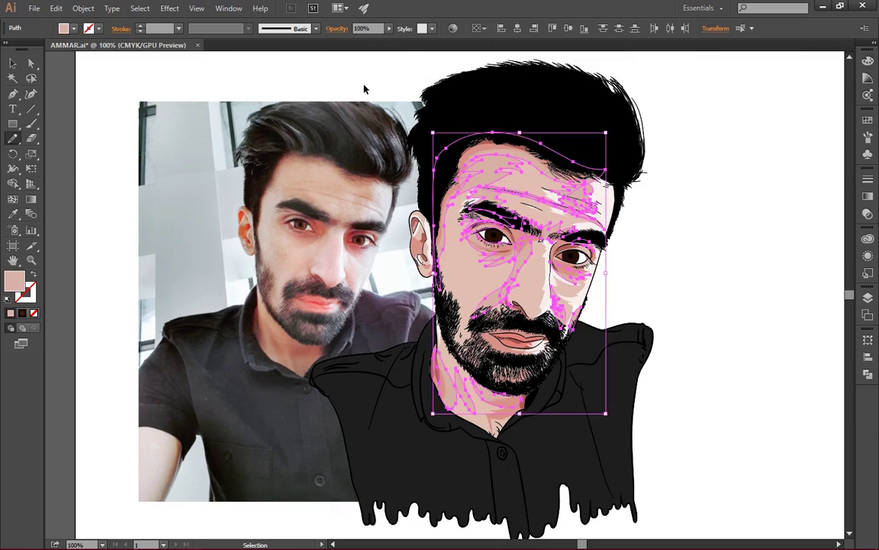
Recolour the selected face shading to a slightly lighter skin tone, D1A597
double_click(14, 284)
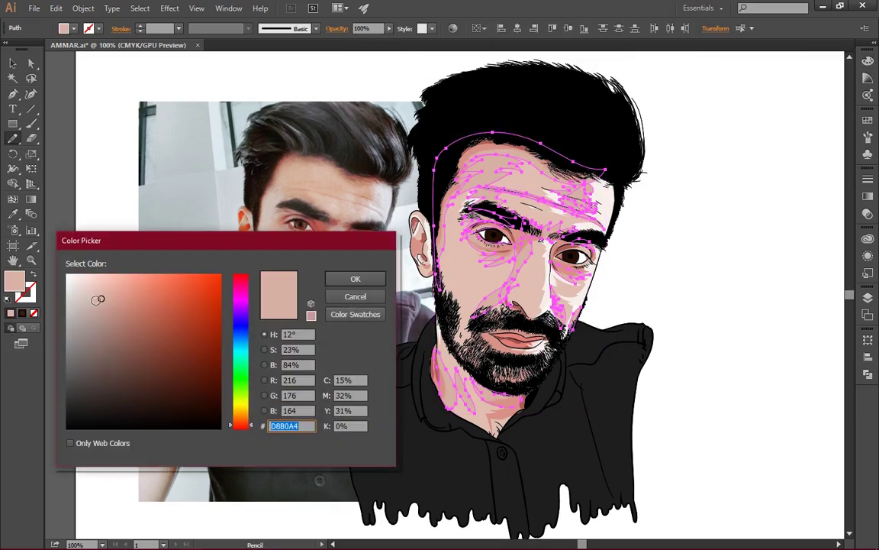
left_click_drag(100, 299, 110, 294)
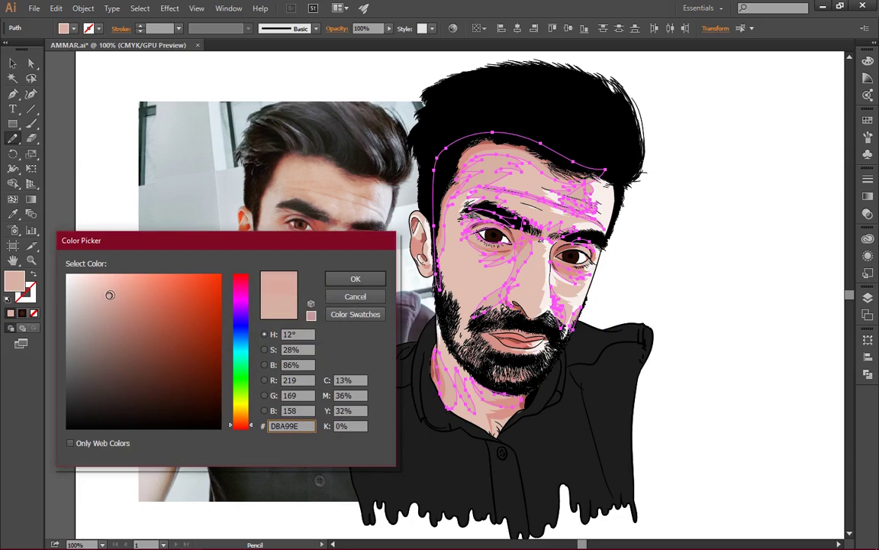
left_click(355, 279)
left_click(664, 275, "ctrl")
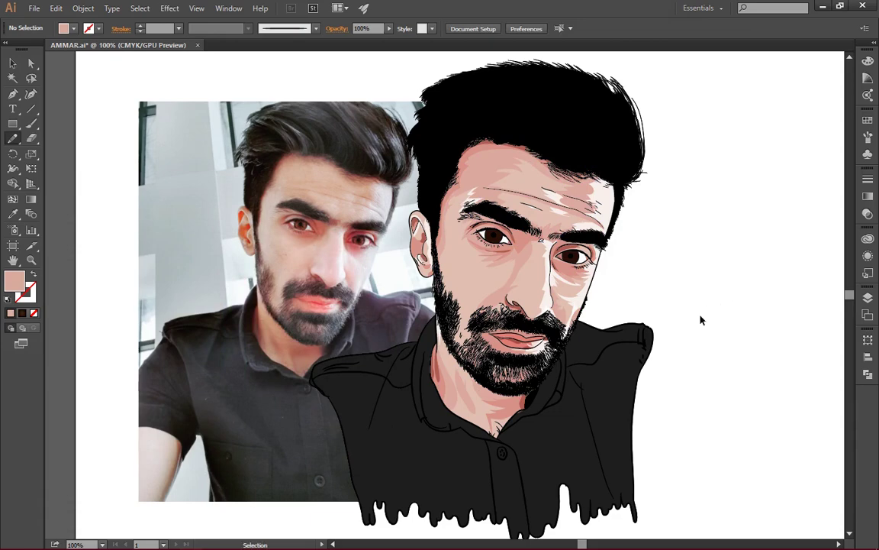
key("ctrl+z")
left_click(725, 311, "ctrl")
key("ctrl+z")
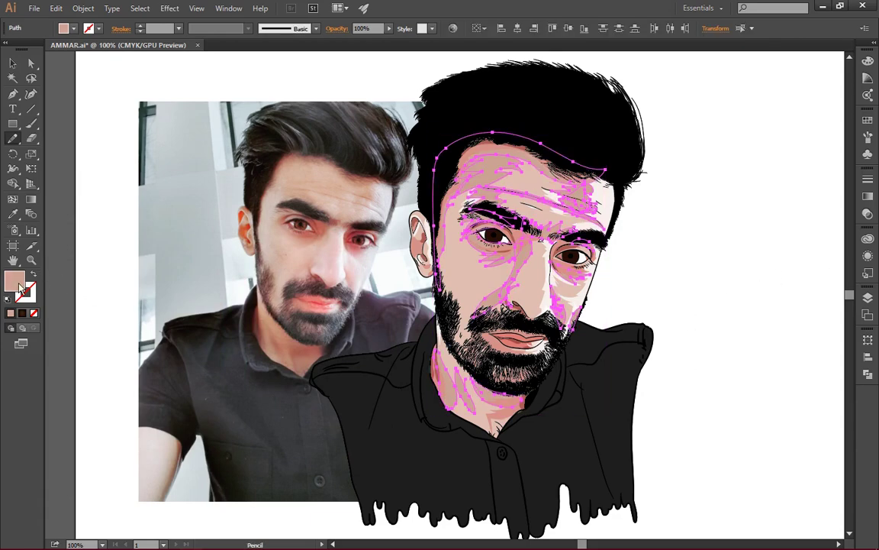
double_click(19, 285)
left_click_drag(106, 304, 105, 293)
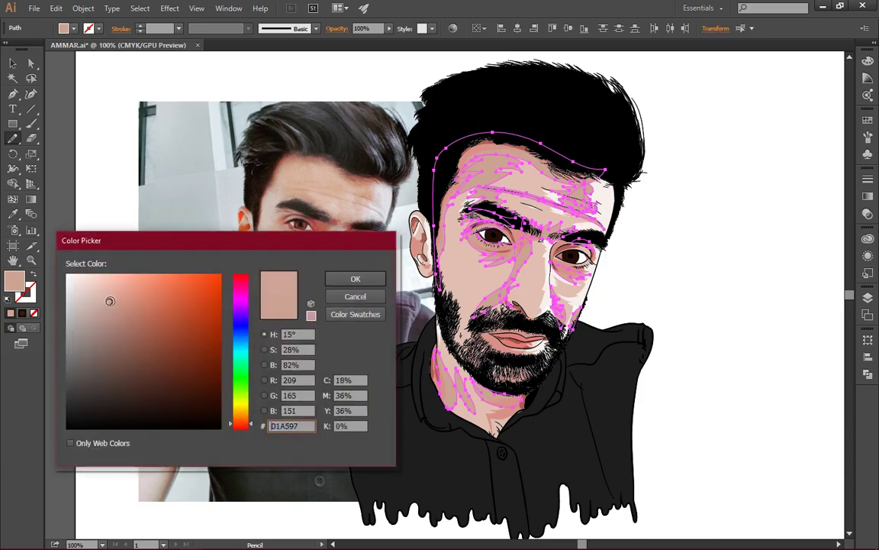
left_click(359, 279)
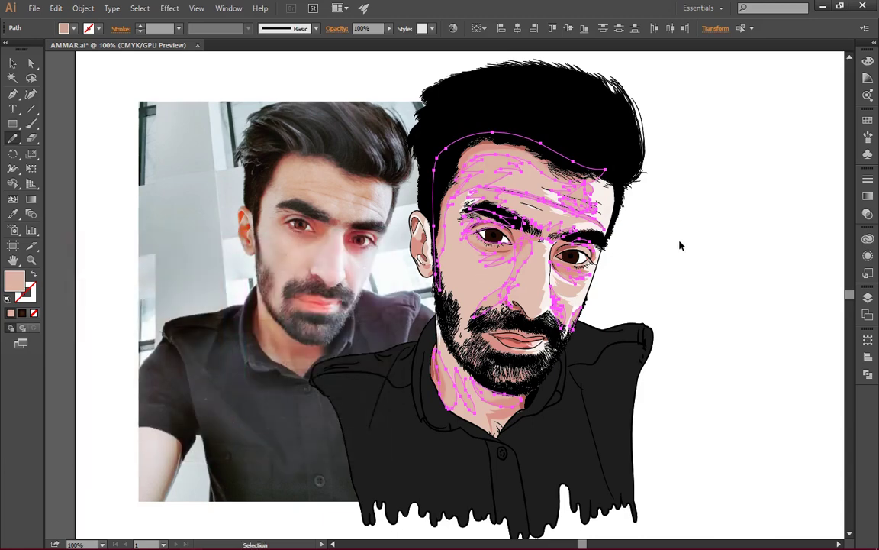
Target Layer 6 as the working layer in the Layers panel
key("ctrl+shift+a")
scroll(751, 190, "down", 1)
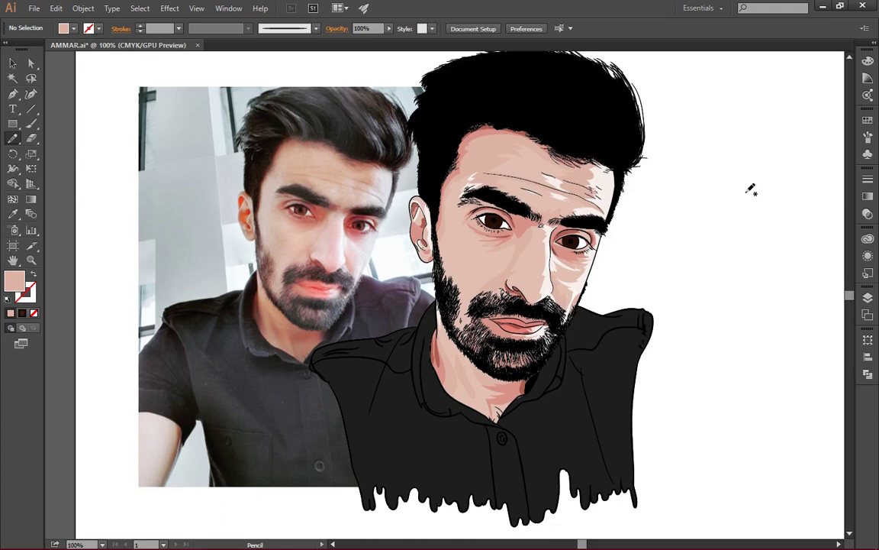
key("F7")
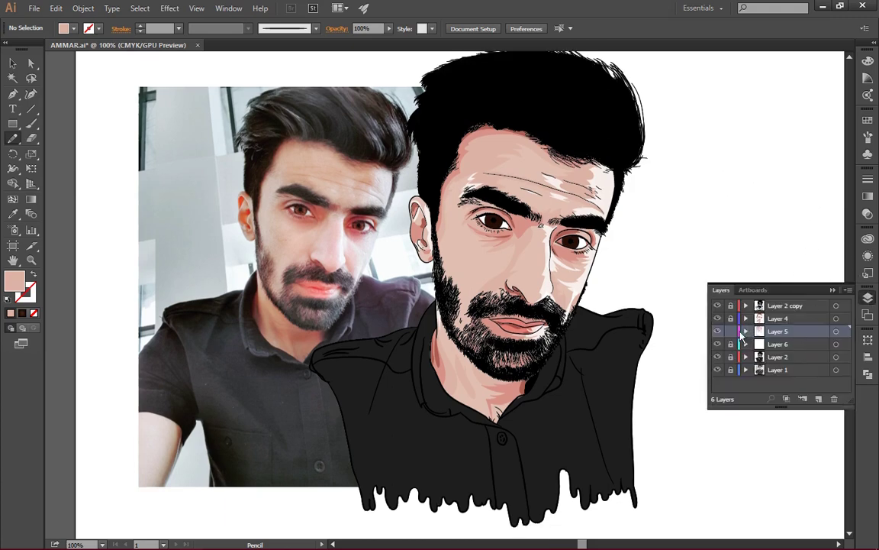
left_click(764, 345)
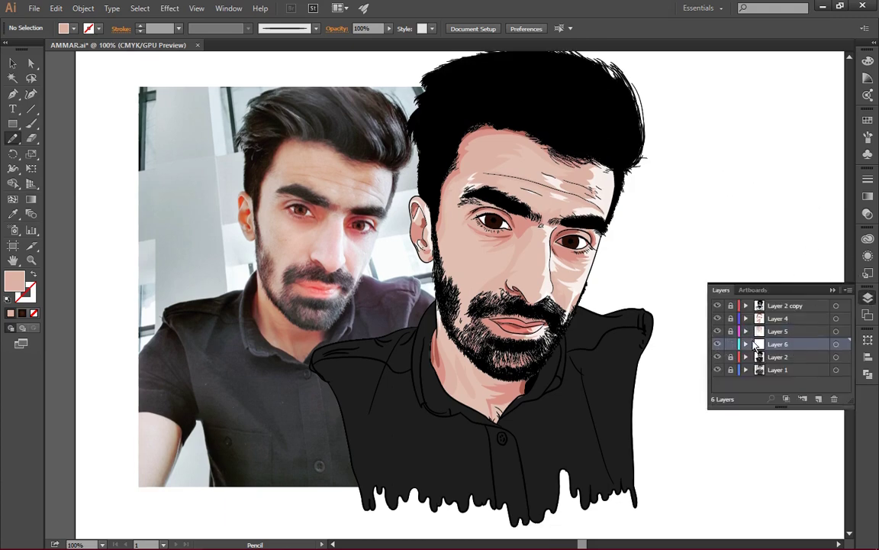
key("F7")
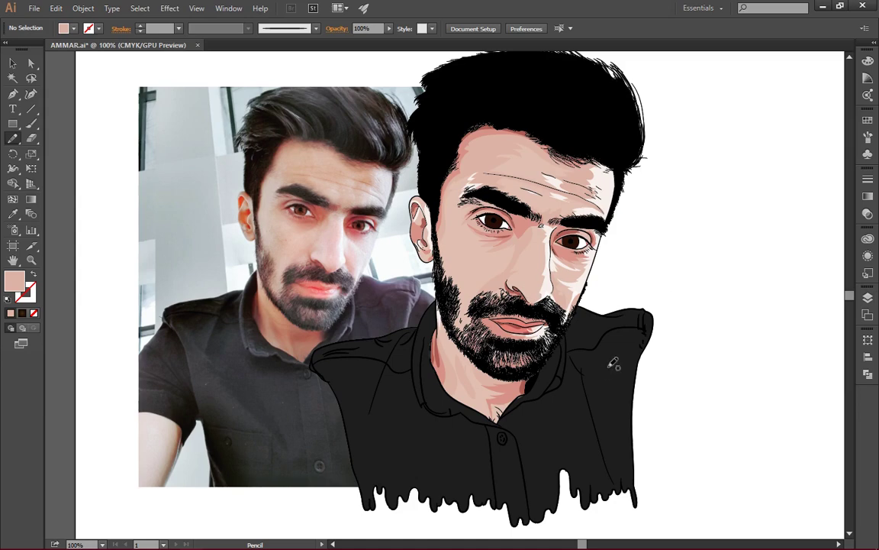
Set the selected face highlight shapes to 50% opacity, then deselect
scroll(698, 432, "down", 1)
mouse_move(707, 431)
left_mouse_down()
mouse_move(348, 46)
mouse_move(216, 272)
left_mouse_up()
scroll(374, 243, "down", 5)
scroll(374, 242, "down", 2)
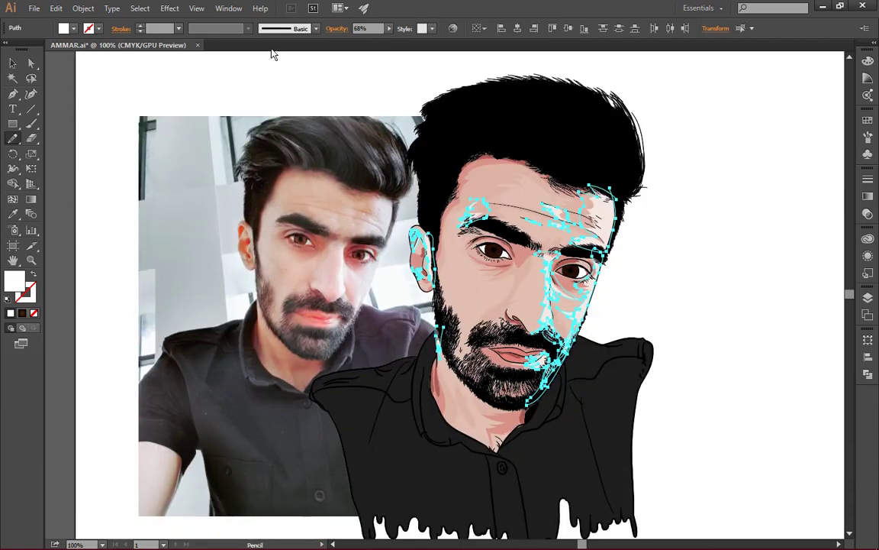
left_click(388, 28)
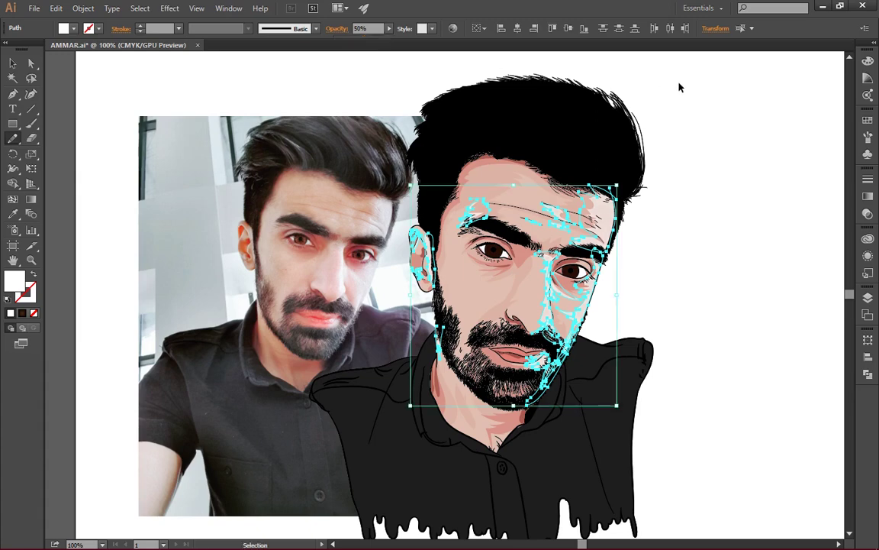
left_click(653, 168, "ctrl")
scroll(720, 222, "down", 1)
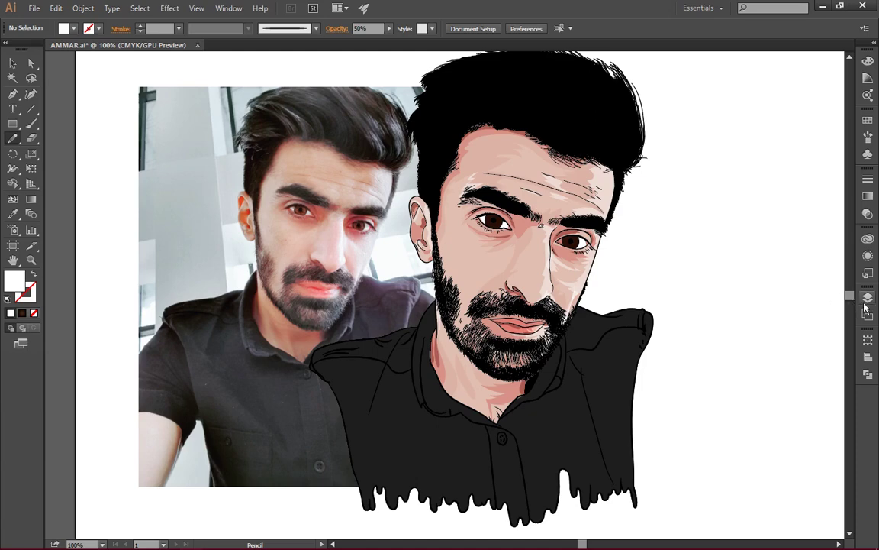
Lock Layer 4, create Layer 7 at the top, and zoom in on the face
key("F7")
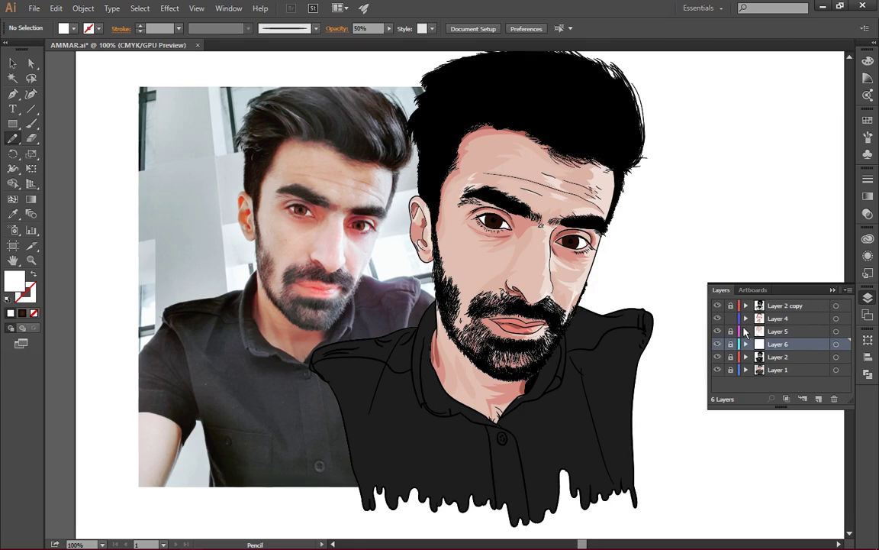
left_click(731, 318)
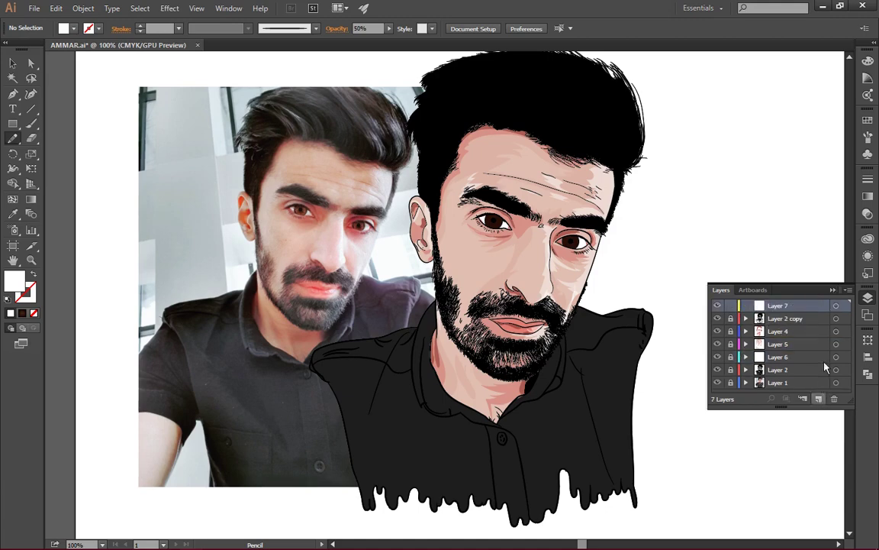
left_click(832, 289)
key("ctrl+plus")
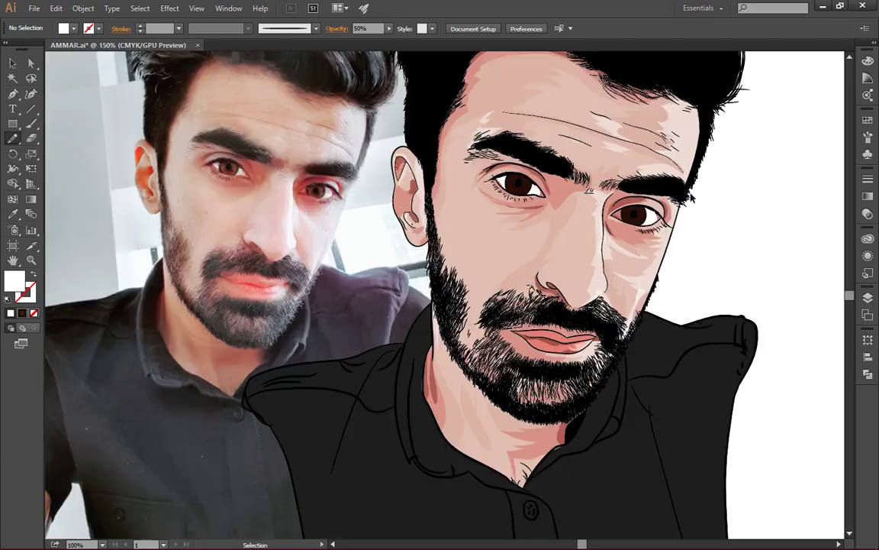
key("ctrl+plus")
key("ctrl+plus")
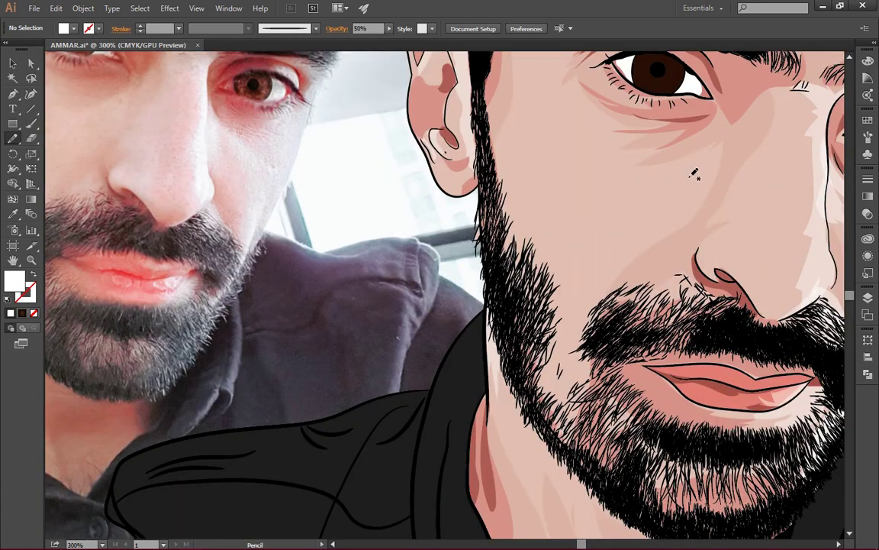
key("ctrl+plus")
Draw a spiky lighter-brown starburst ring around the left eye's pupil
scroll(694, 176, "up", 3)
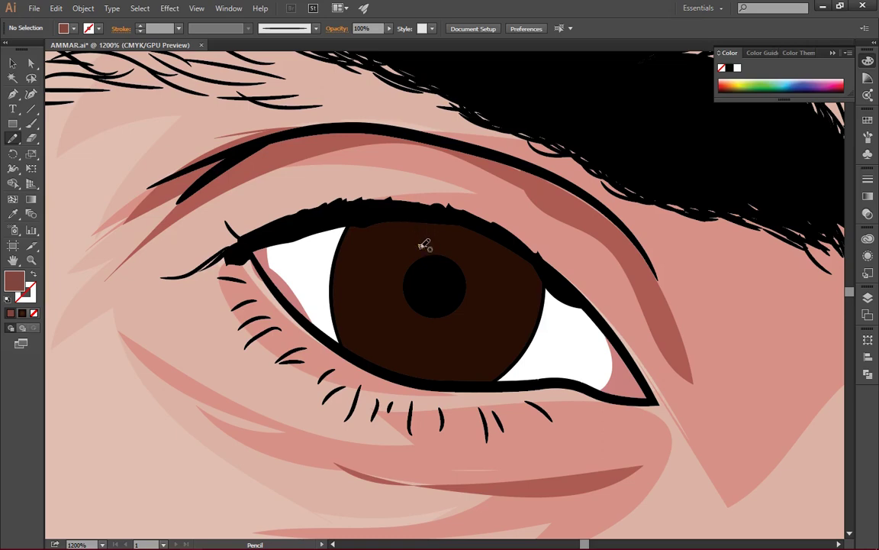
mouse_move(422, 246)
left_mouse_down()
mouse_move(398, 275)
mouse_move(430, 325)
mouse_move(470, 313)
mouse_move(467, 256)
mouse_move(441, 245)
mouse_move(440, 231)
mouse_move(482, 236)
mouse_move(525, 277)
mouse_move(504, 311)
mouse_move(500, 356)
mouse_move(486, 326)
mouse_move(489, 372)
mouse_move(475, 336)
mouse_move(452, 370)
mouse_move(431, 342)
mouse_move(366, 351)
mouse_move(377, 320)
mouse_move(340, 301)
mouse_move(374, 256)
mouse_move(437, 237)
left_mouse_up()
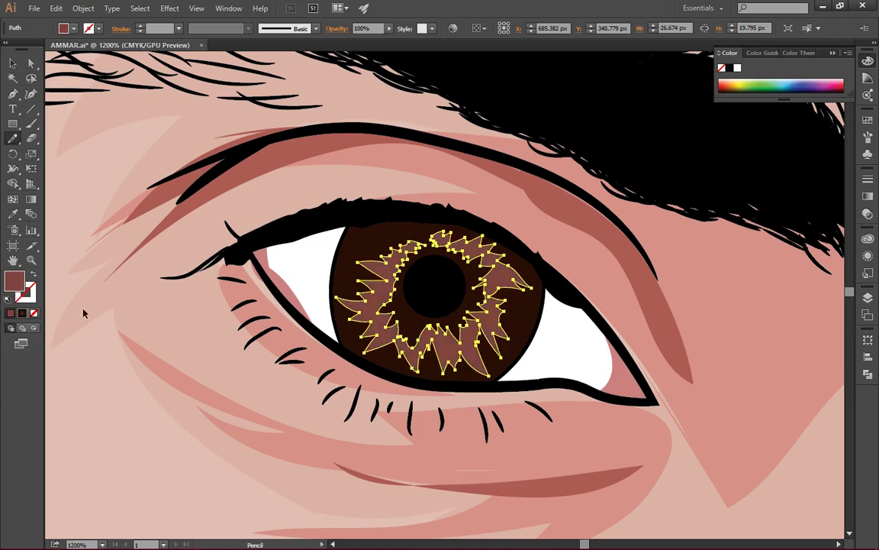
key("ctrl+shift+a")
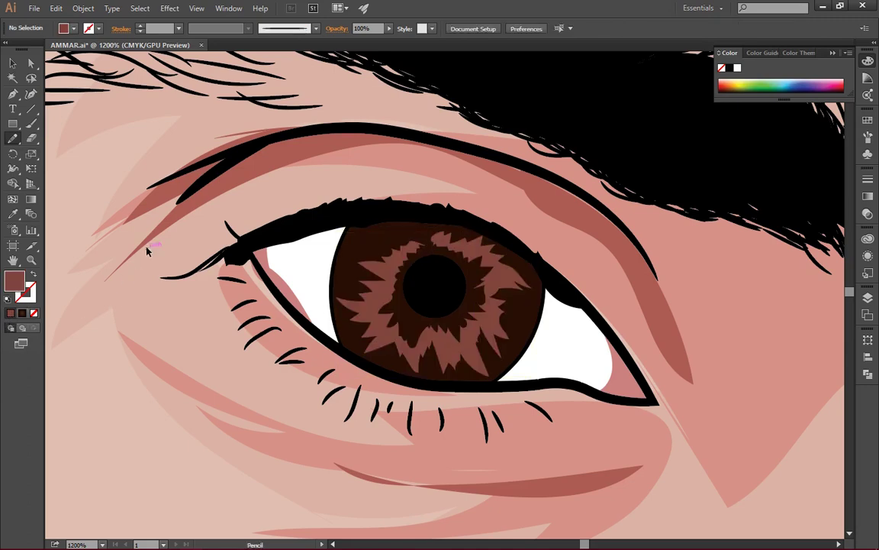
key("ctrl+minus")
key("ctrl+minus")
key("ctrl+minus")
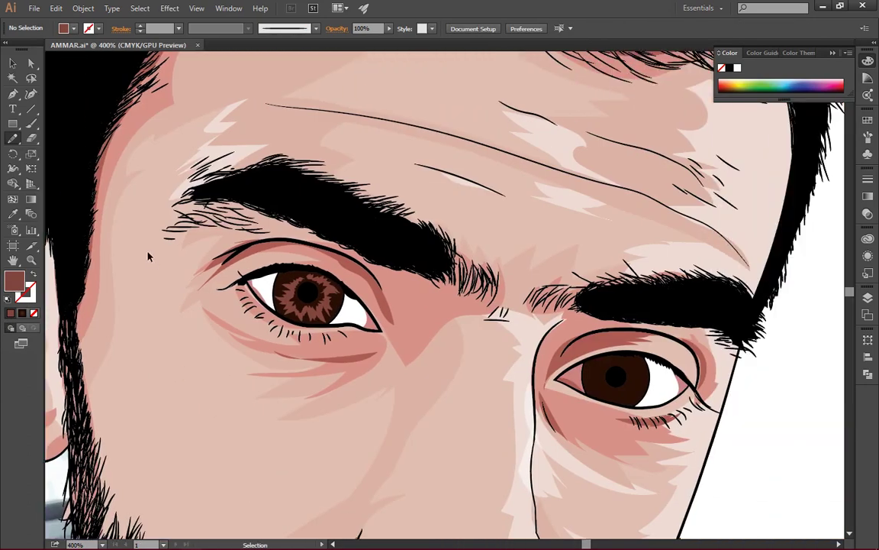
Alt-drag a copy of the iris starburst onto the right eye and scale it to fit
key("ctrl+minus")
key("ctrl+minus")
key("ctrl+minus")
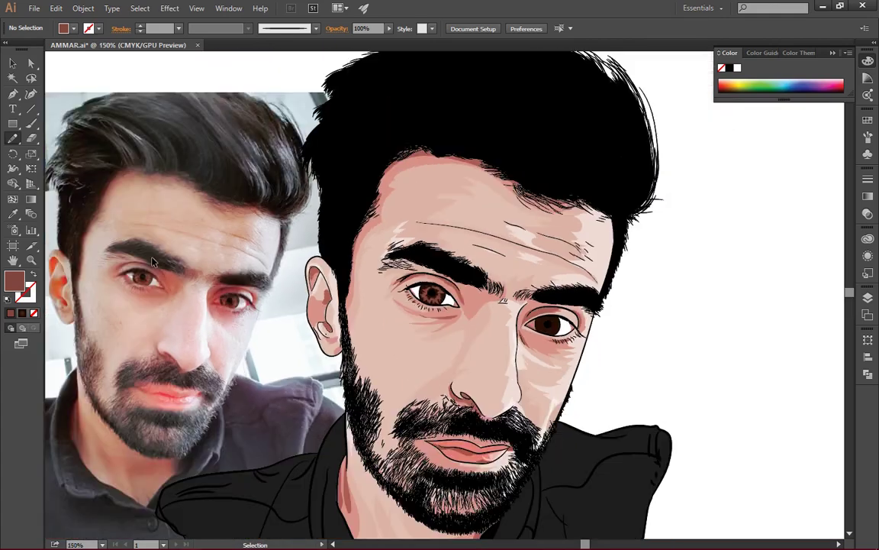
key("ctrl+plus")
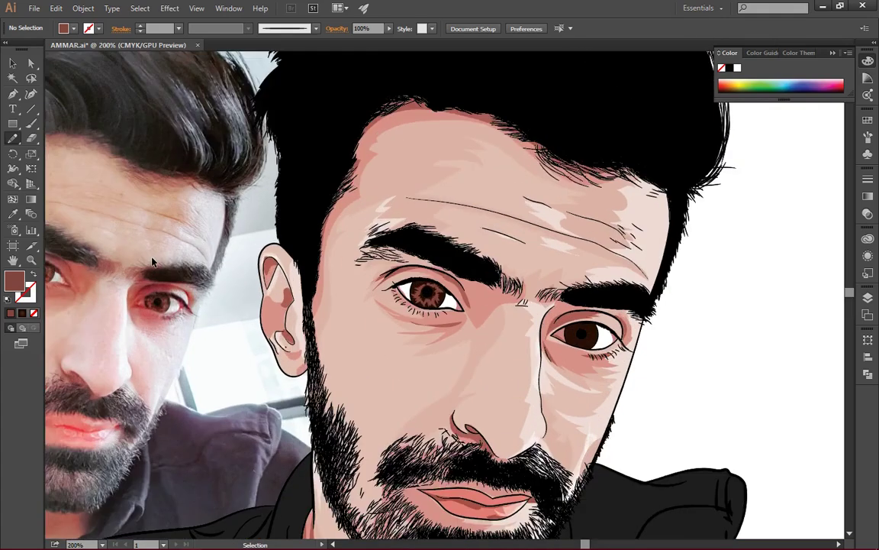
key("ctrl+plus")
key("ctrl+plus")
key("ctrl+plus")
key("ctrl+plus")
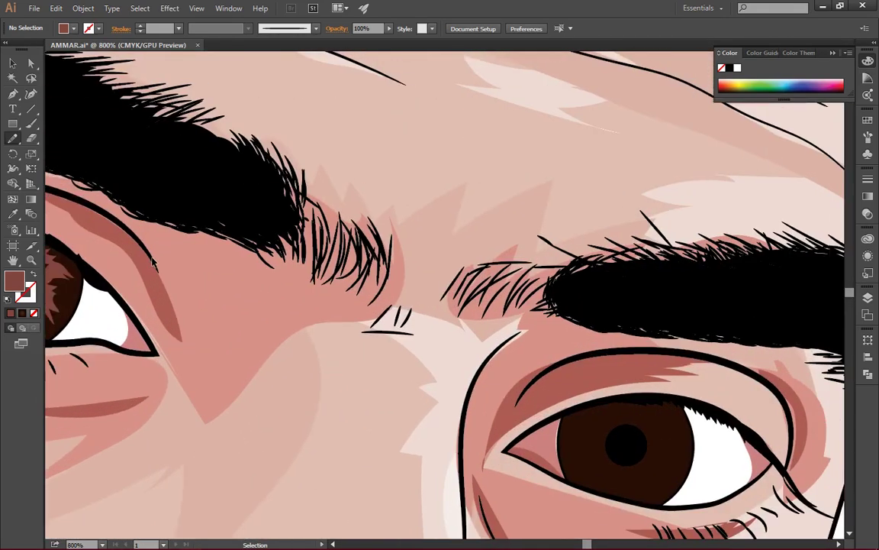
scroll(153, 261, "right", 3)
scroll(158, 256, "down", 3)
scroll(368, 264, "down", 2)
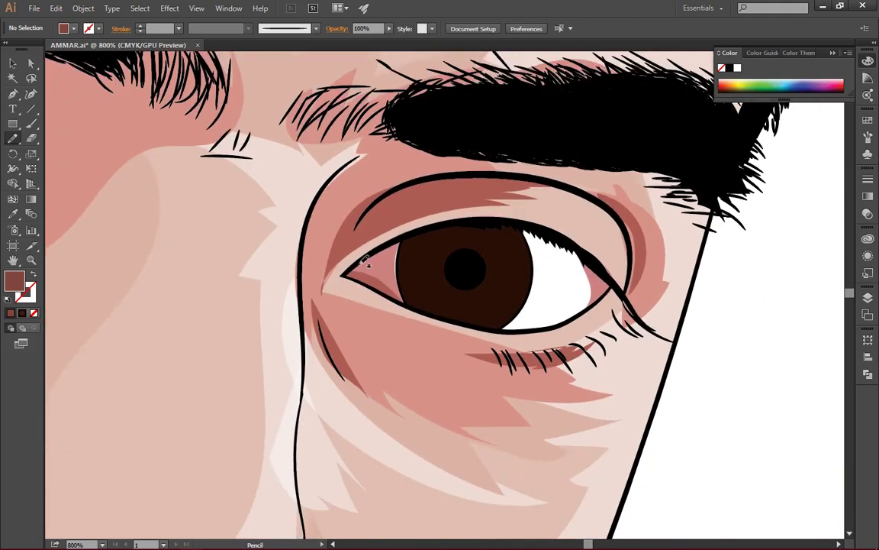
scroll(161, 251, "up", 3)
scroll(161, 251, "up", 3)
scroll(169, 294, "left", 4)
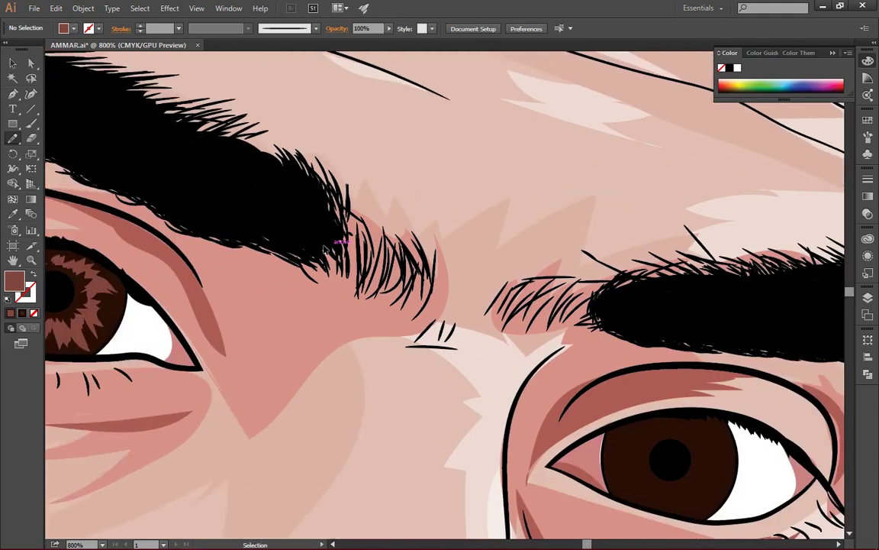
scroll(169, 294, "left", 2)
mouse_move(169, 294)
left_mouse_down()
mouse_move(787, 456)
mouse_move(777, 451)
left_mouse_up()
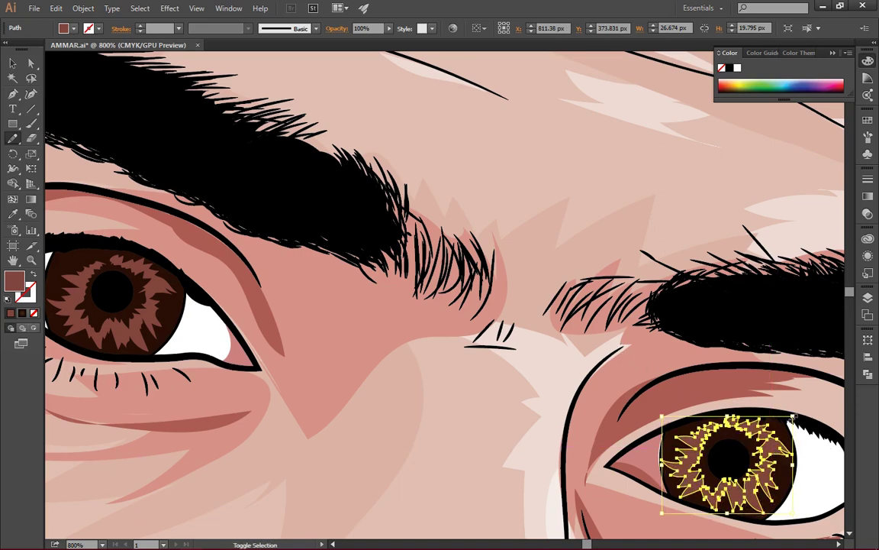
mouse_move(794, 419)
left_mouse_down()
mouse_move(771, 461)
mouse_move(775, 451)
left_mouse_up()
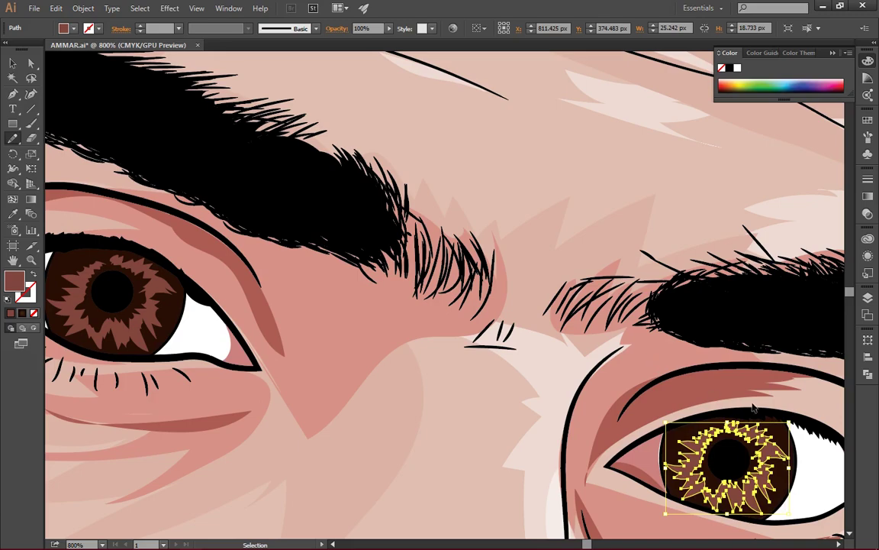
left_click(539, 375, "ctrl")
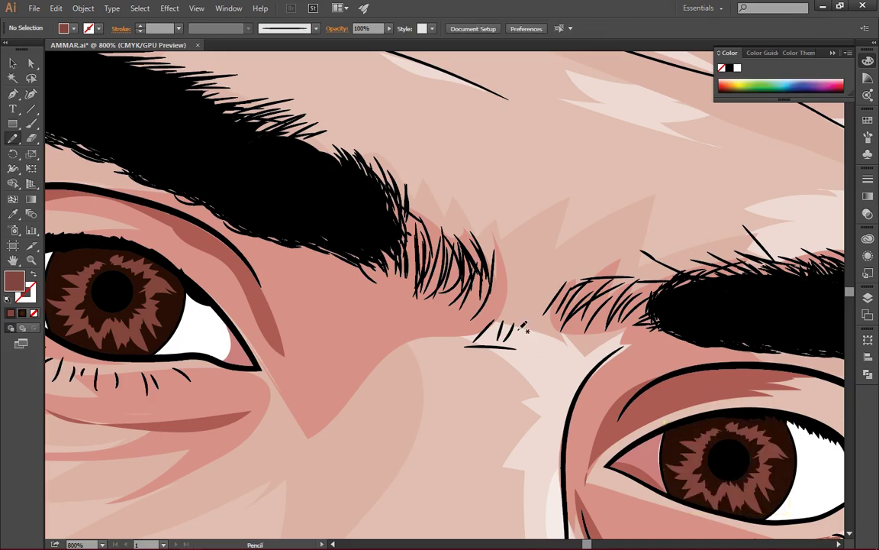
Recolour both iris starbursts to an orange-brown fill
key("ctrl+minus")
key("ctrl+minus")
key("ctrl+minus")
key("ctrl+minus")
key("ctrl+minus")
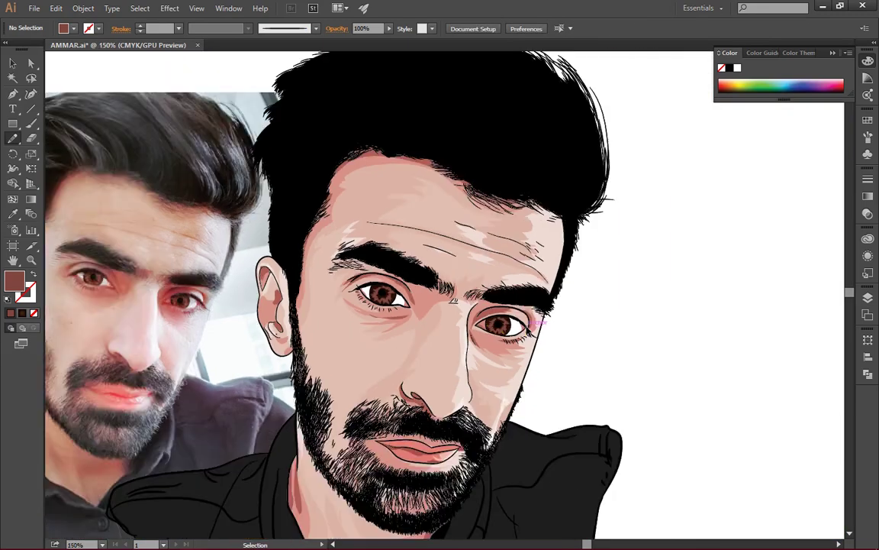
left_click(496, 324, "ctrl")
left_click(383, 296, "ctrl+shift")
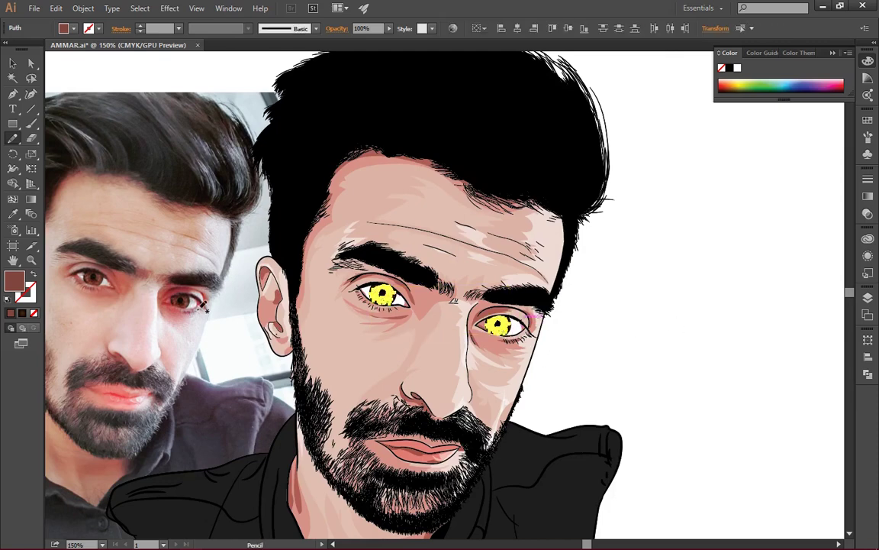
key("ctrl+plus")
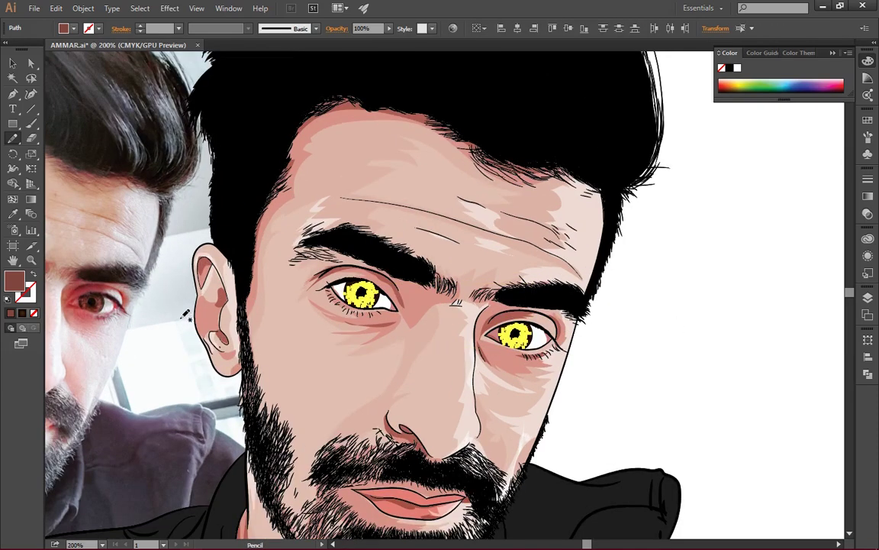
scroll(187, 313, "up", 3)
double_click(15, 287)
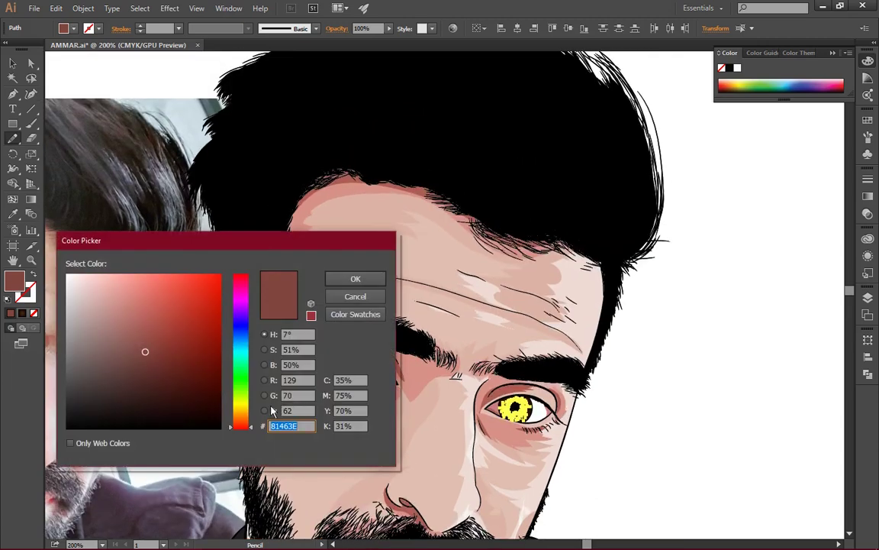
left_click_drag(243, 428, 242, 420)
mouse_move(124, 316)
left_mouse_down()
mouse_move(174, 347)
mouse_move(181, 340)
left_mouse_up()
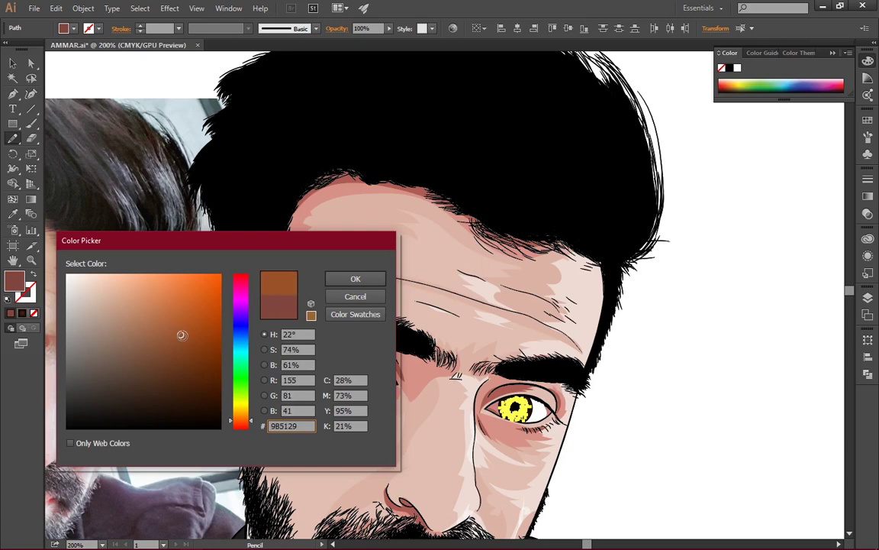
left_click(359, 285)
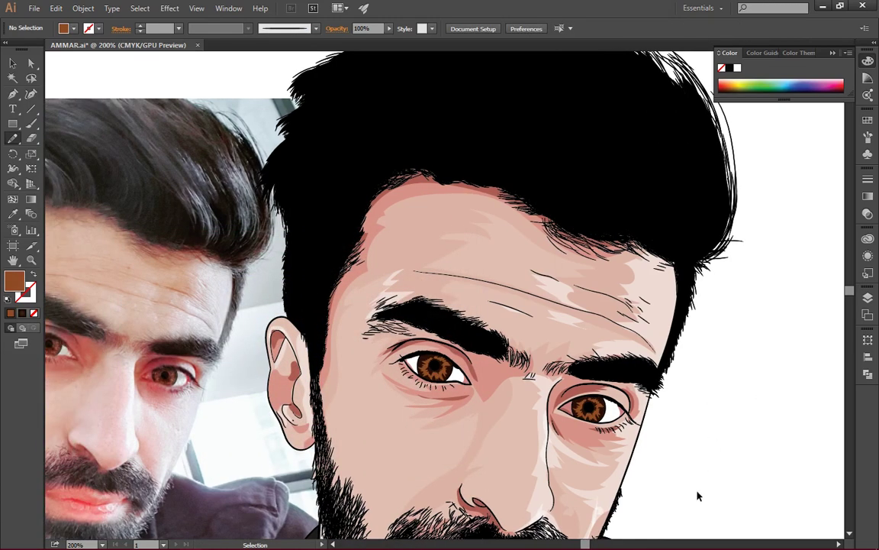
Lower both iris starbursts to 69% opacity
left_click_drag(697, 495, 419, 372)
left_click(389, 30)
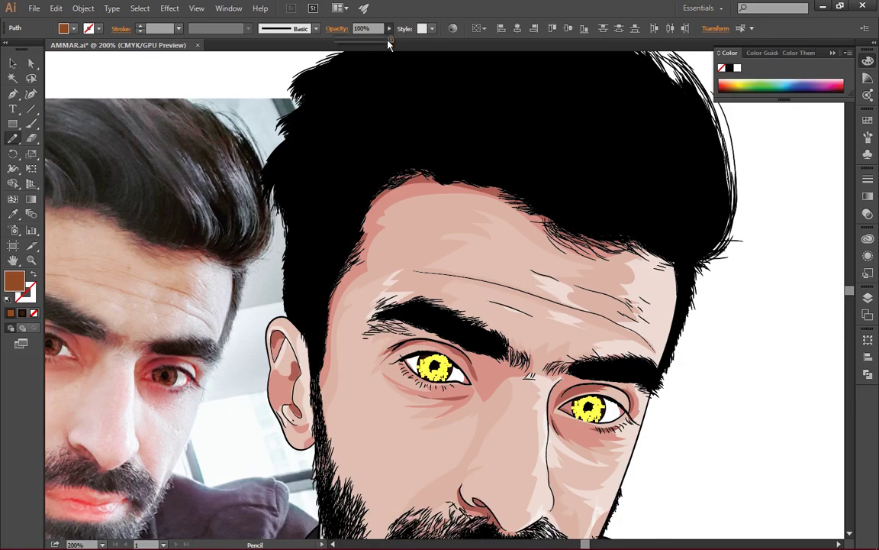
left_click_drag(387, 40, 377, 44)
key("ctrl+shift+a")
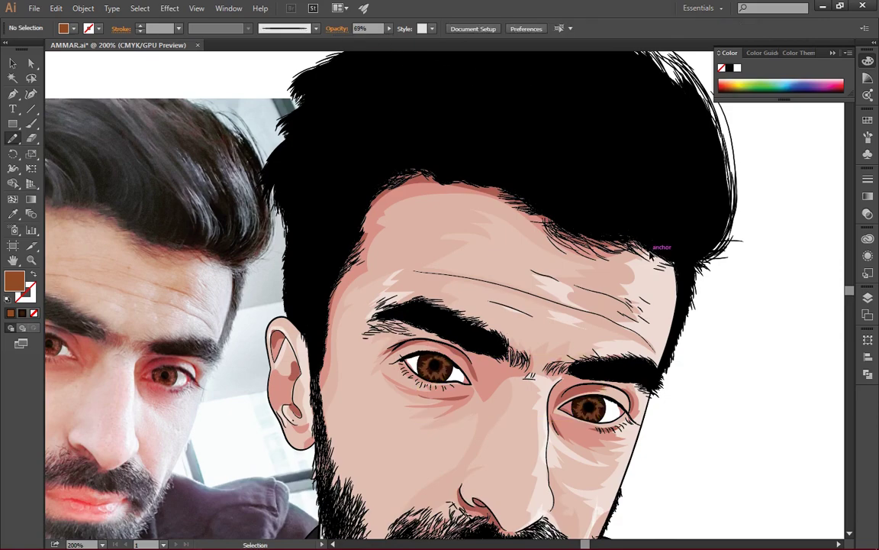
key("ctrl+minus")
key("ctrl+minus")
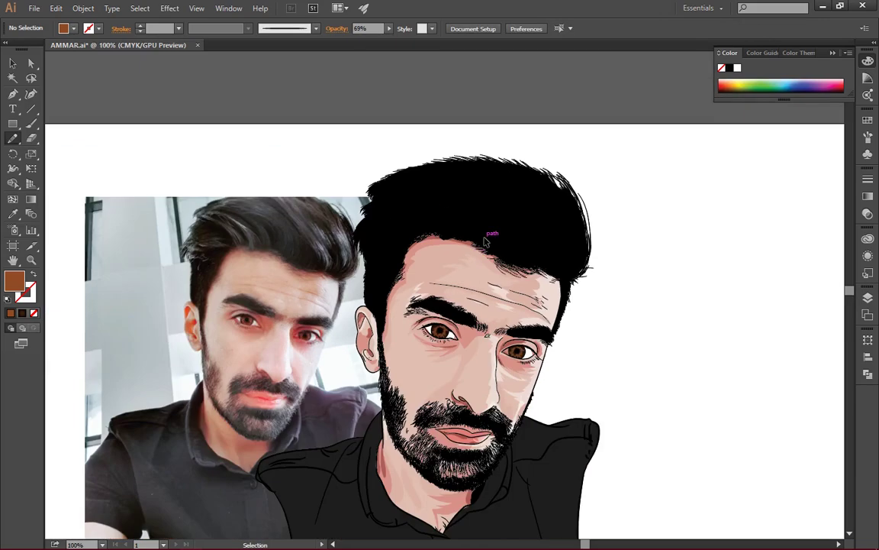
scroll(626, 250, "down", 3)
key("F7")
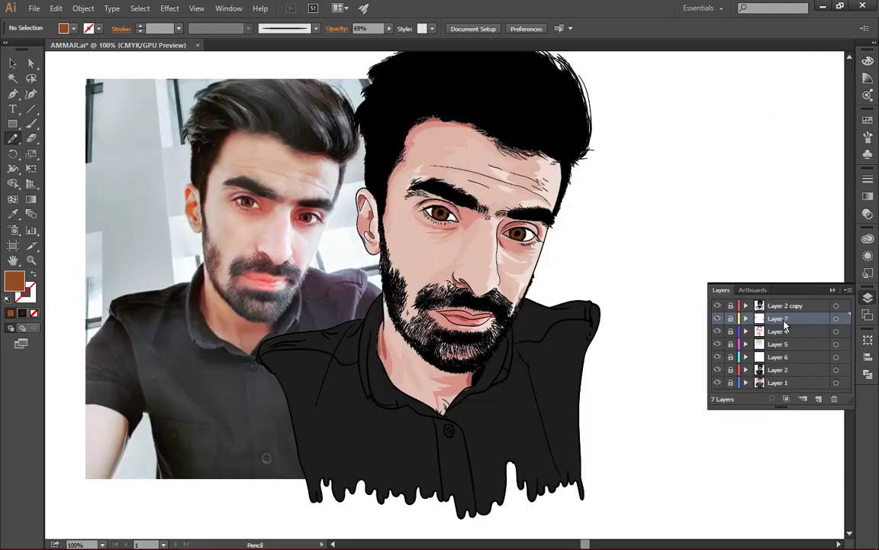
key("F7")
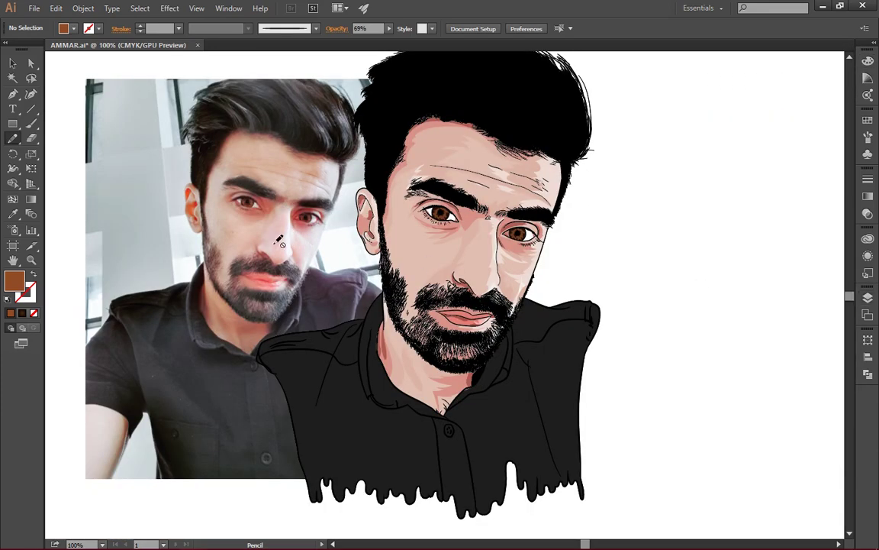
left_click(191, 367)
Scale the reference photo down and move it to the right of the portrait
left_click(12, 62)
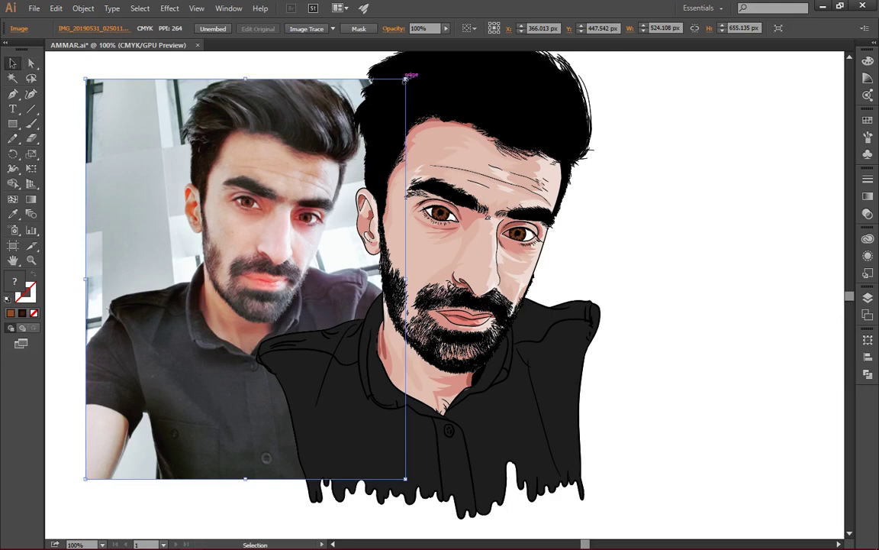
left_click_drag(406, 79, 302, 208)
left_click_drag(208, 317, 733, 185)
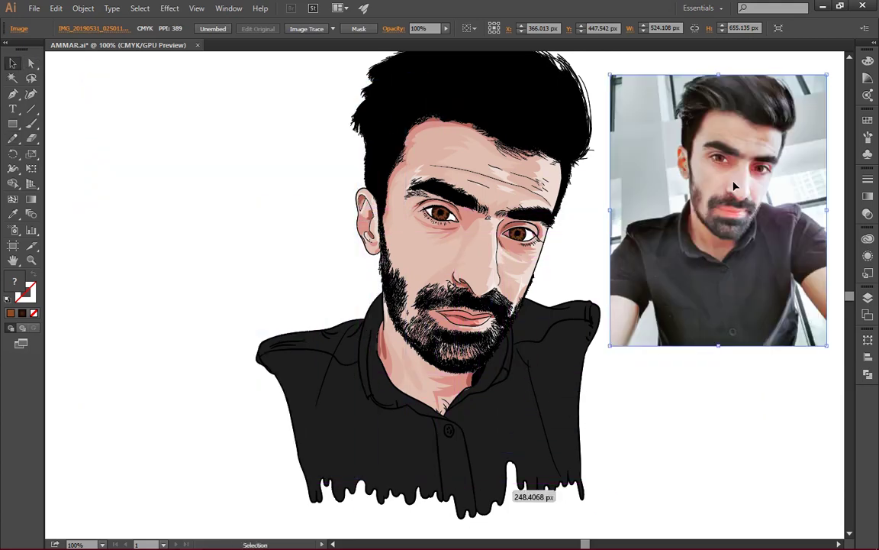
left_click(709, 412)
Zoom out and back to view the full portrait, then reopen the Layers list
scroll(759, 389, "down", 1)
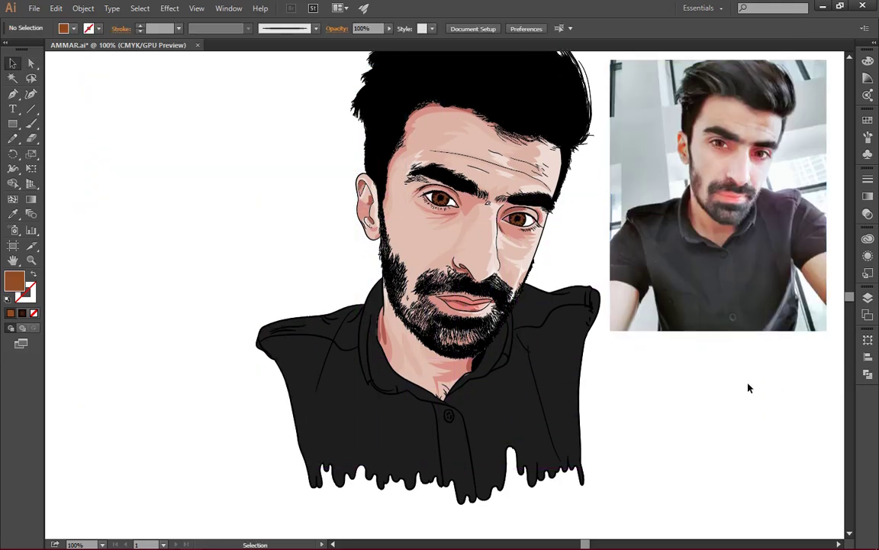
key("ctrl+minus")
key("ctrl+plus")
key("n")
key("F7")
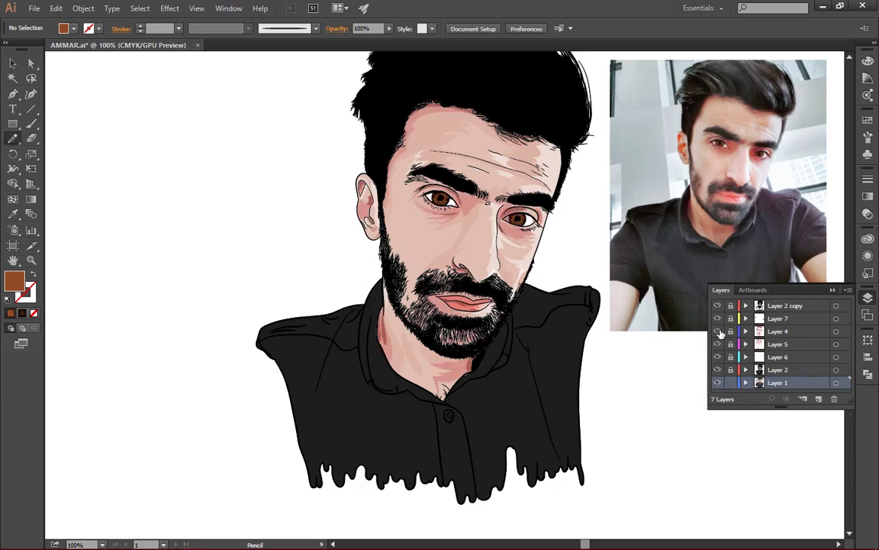
On Layer 4, trace a freehand shape around the mustache and chin beard, filled with a sampled reddish skin tone
left_click(771, 333)
left_click(833, 289)
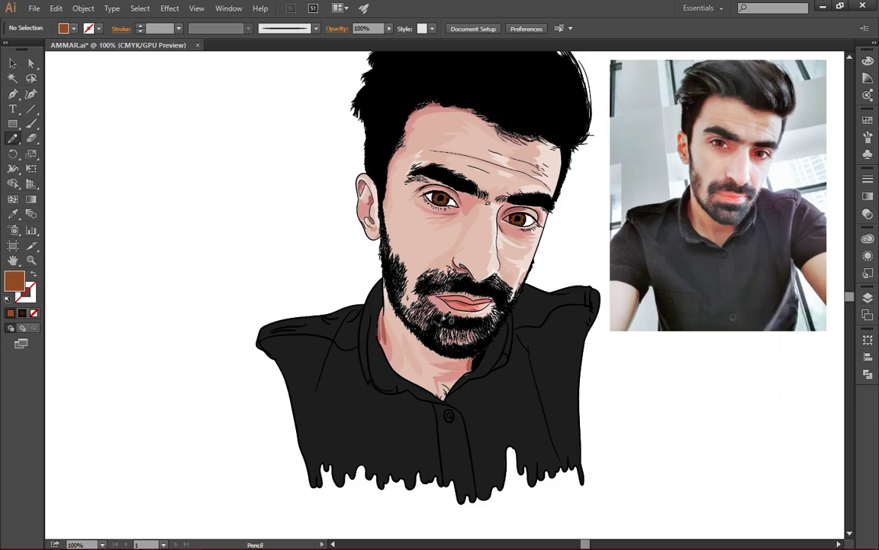
mouse_move(460, 267)
left_mouse_down()
mouse_move(418, 284)
mouse_move(458, 334)
left_mouse_up()
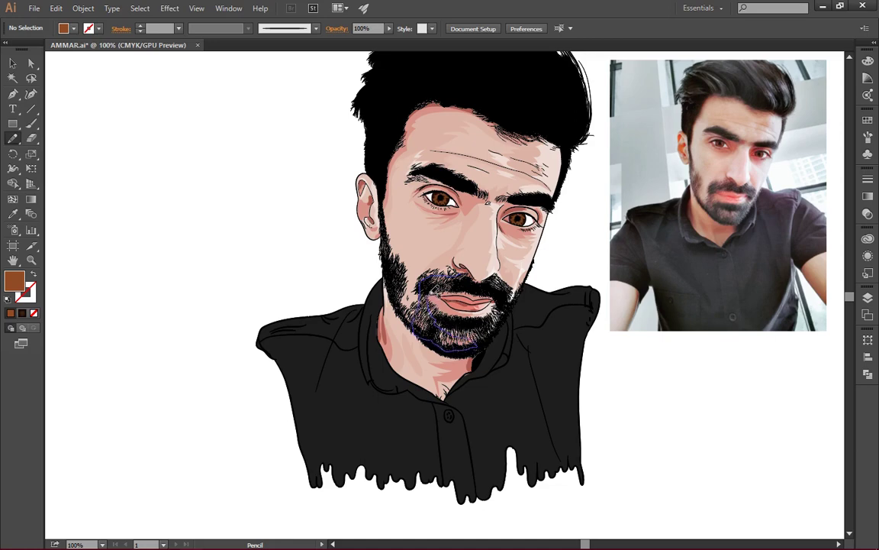
mouse_move(387, 262)
left_mouse_down()
mouse_move(416, 256)
mouse_move(456, 273)
left_mouse_up()
left_click(13, 214)
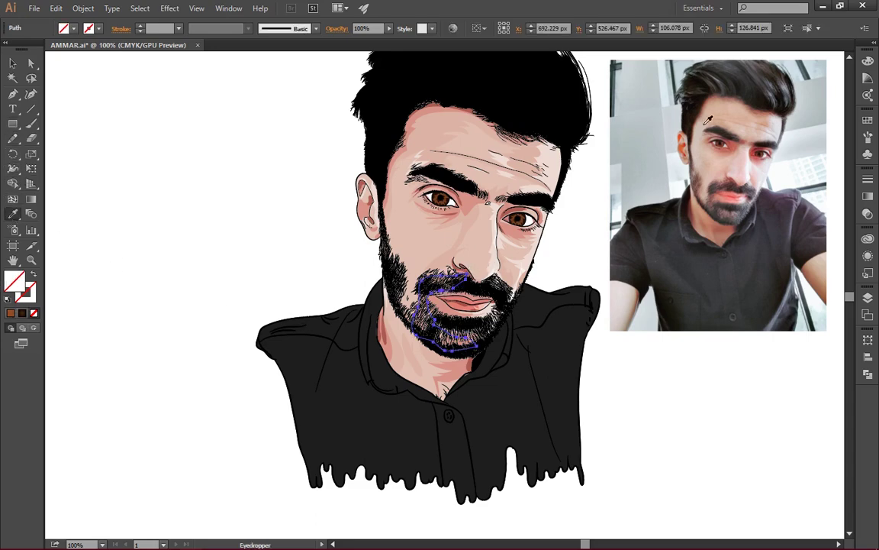
left_click(441, 98)
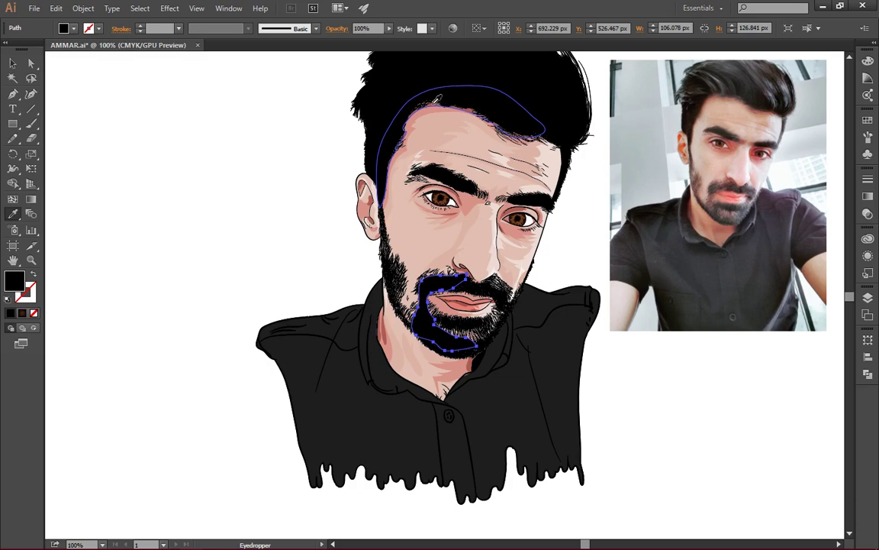
left_click(380, 292)
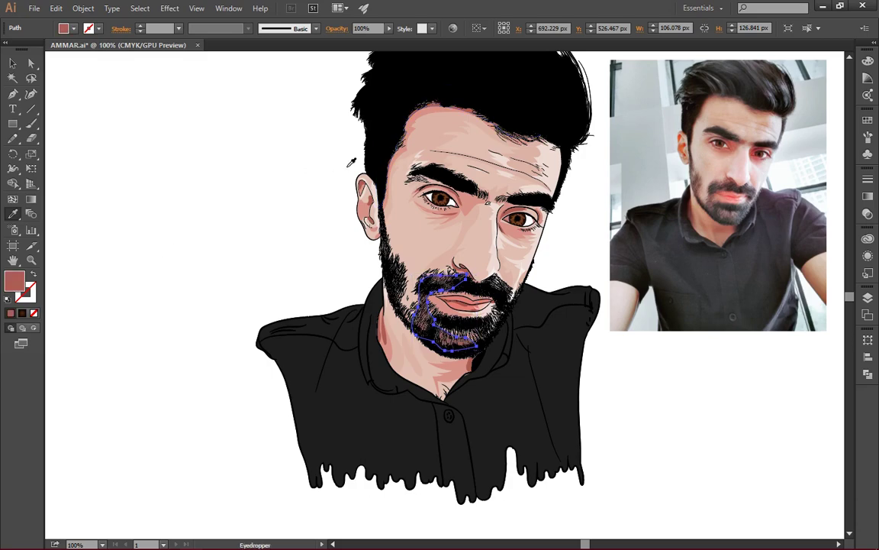
Draw a freehand shading shape around the left beard cheek
key("ctrl+shift+a")
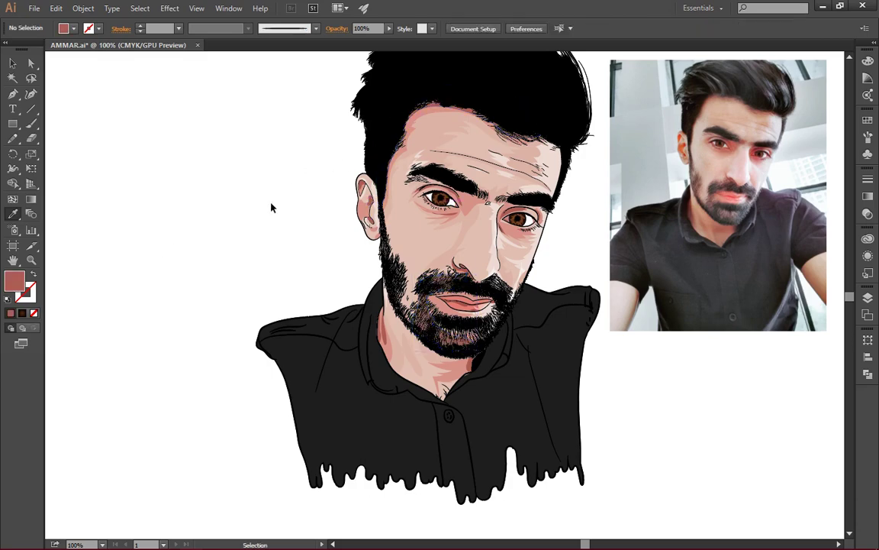
key("n")
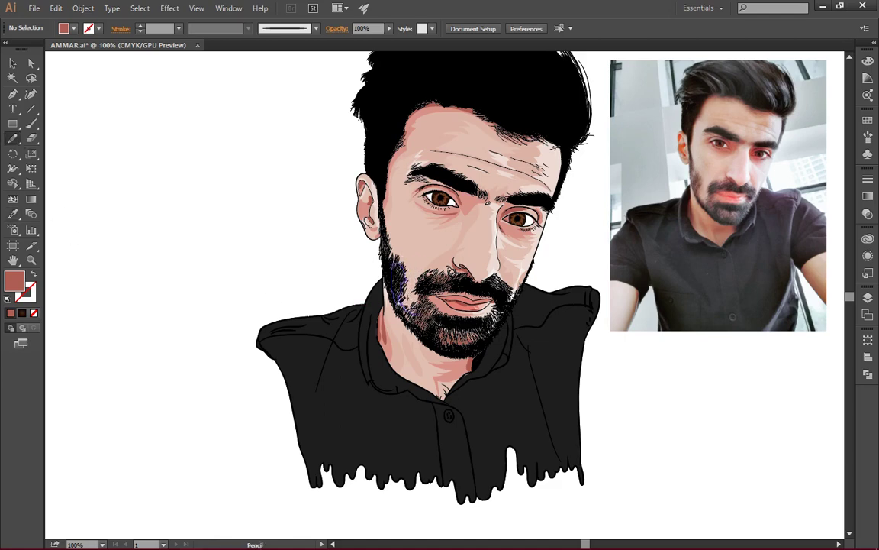
left_click(391, 288, "ctrl")
left_click(195, 290, "ctrl")
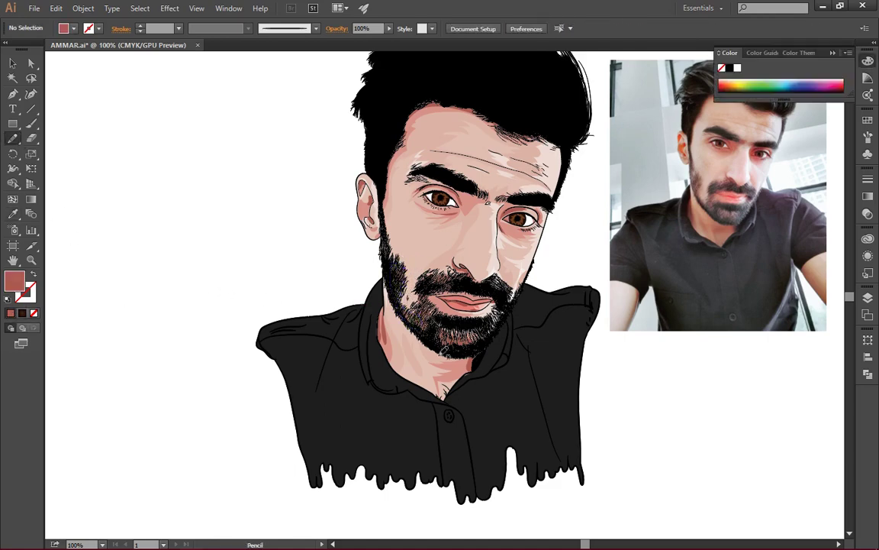
scroll(572, 244, "up", 1)
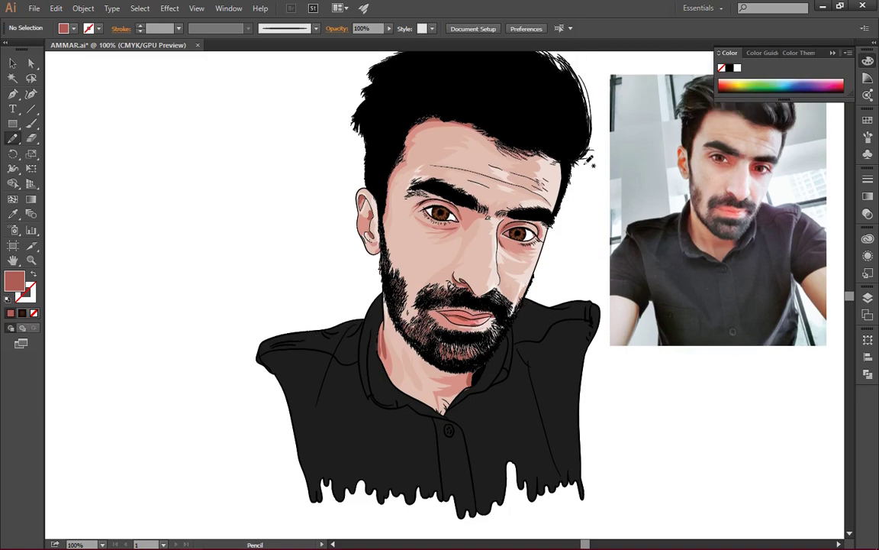
left_click_drag(393, 276, 381, 294)
Set the collar shading shape to 55% opacity
key("ctrl+plus")
key("ctrl+plus")
key("ctrl+plus")
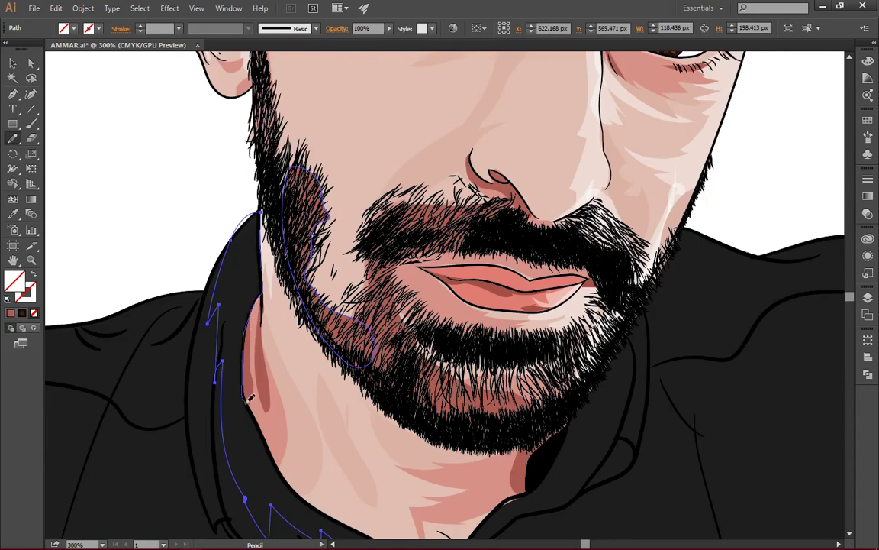
scroll(254, 220, "down", 3)
key("shift+grave")
key("ctrl+1")
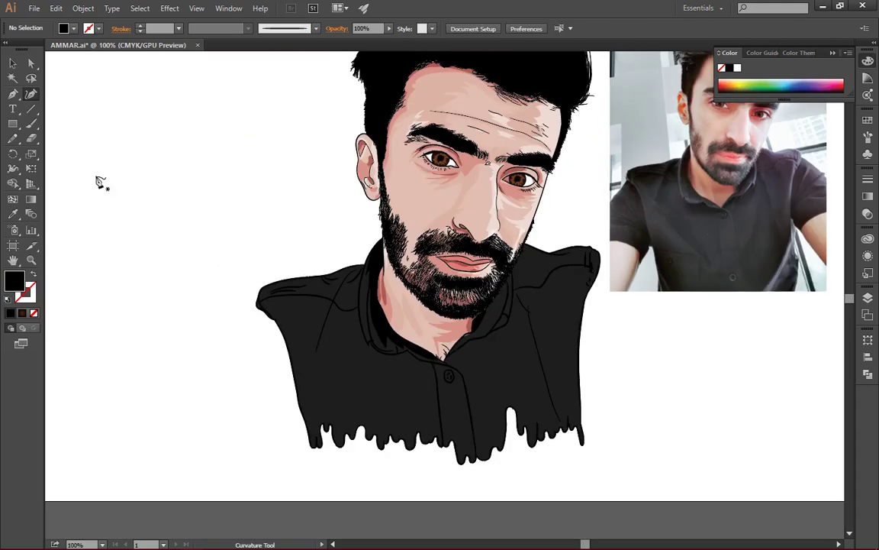
key("n")
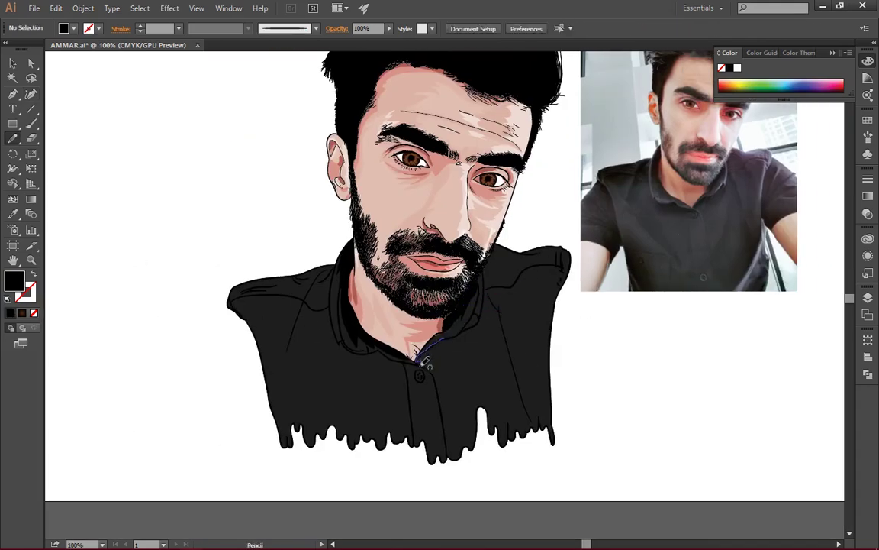
left_click(347, 326, "ctrl")
type("55")
key("Return")
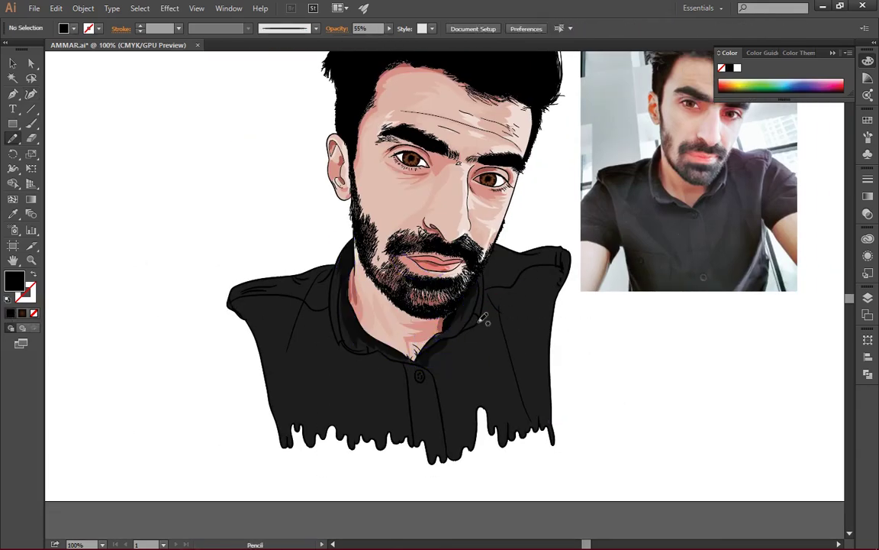
left_click(482, 291, "ctrl")
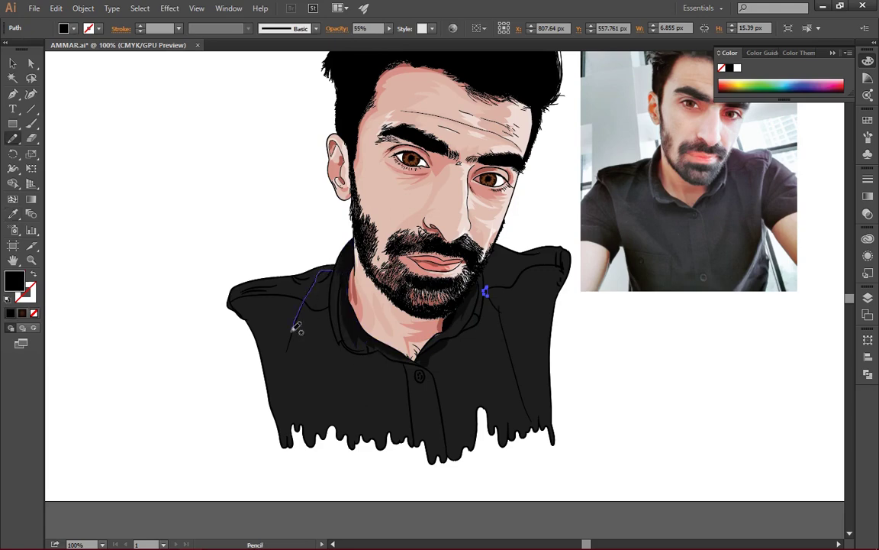
Draw dark shading shapes on the left collar and left shoulder
left_click_drag(295, 350, 297, 345)
key("i")
left_click(12, 139)
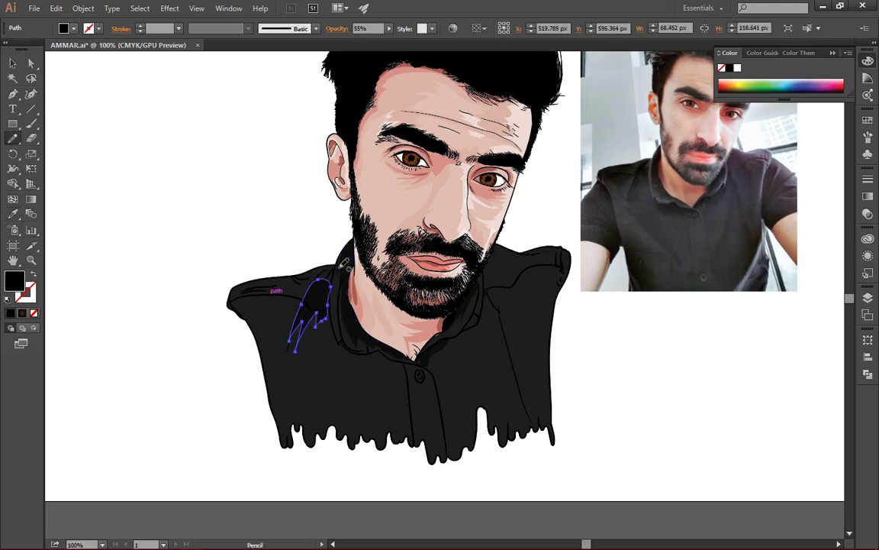
scroll(390, 292, "up", 3)
mouse_move(218, 206)
left_mouse_down()
mouse_move(206, 238)
mouse_move(215, 205)
left_mouse_up()
key("ctrl+minus")
scroll(297, 310, "up", 1)
mouse_move(177, 328)
left_mouse_down()
mouse_move(298, 309)
mouse_move(374, 395)
left_mouse_up()
scroll(359, 290, "right", 5)
scroll(358, 290, "down", 1)
Swap the fill and stroke on the left-shoulder shading and sample its colour from the artwork
key("x")
key("ctrl+minus")
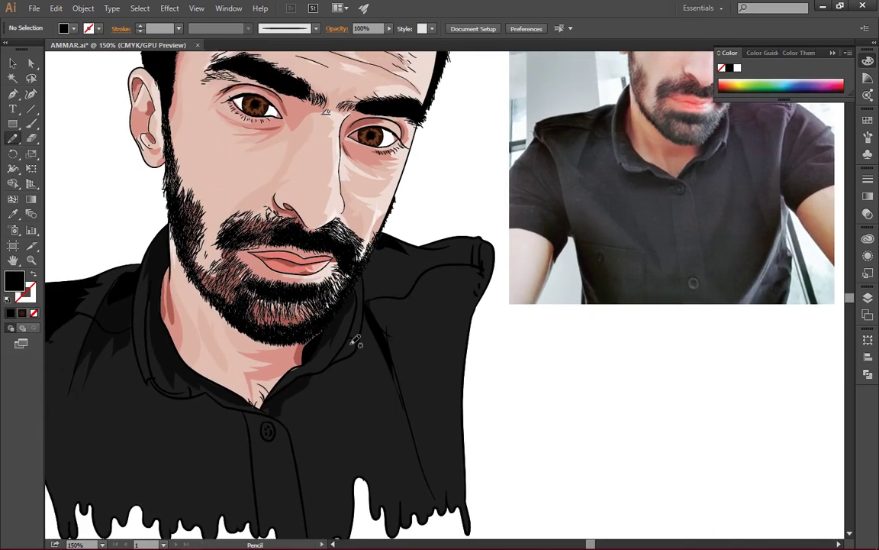
left_click(237, 313, "ctrl+shift")
left_click(11, 218)
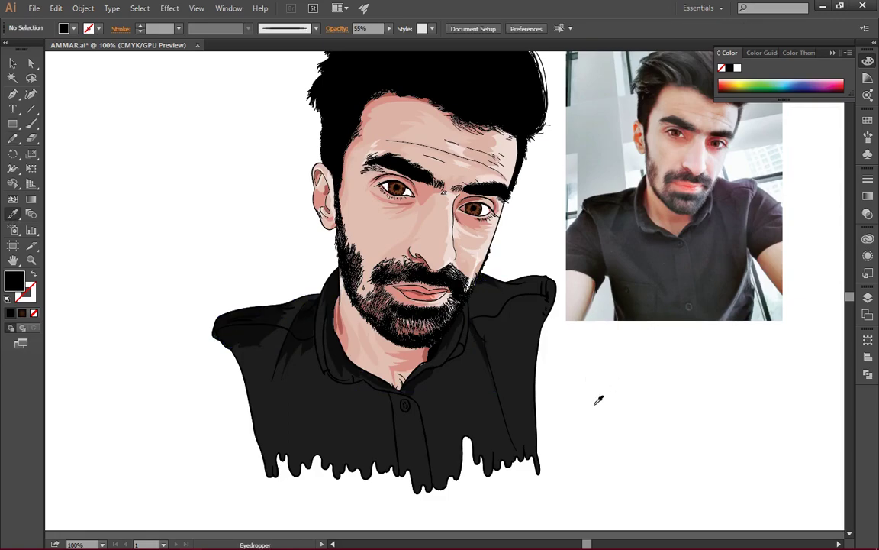
key("ctrl+minus")
key("ctrl+plus")
key("ctrl+plus")
Paint white highlight strands across the right and left sides of the hair
key("shift+b")
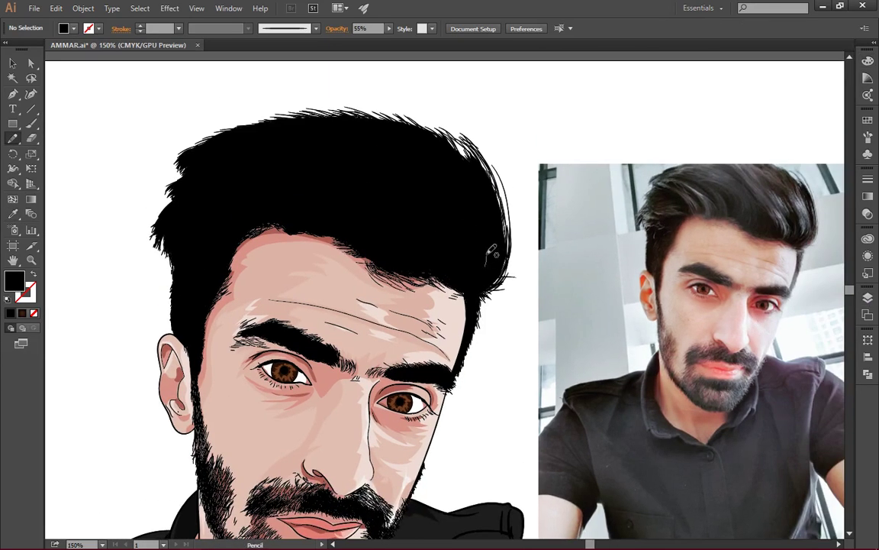
left_click_drag(416, 172, 469, 252)
left_click_drag(447, 187, 485, 279)
mouse_move(413, 191)
left_mouse_down()
mouse_move(393, 252)
mouse_move(377, 243)
left_mouse_up()
scroll(360, 222, "up", 1)
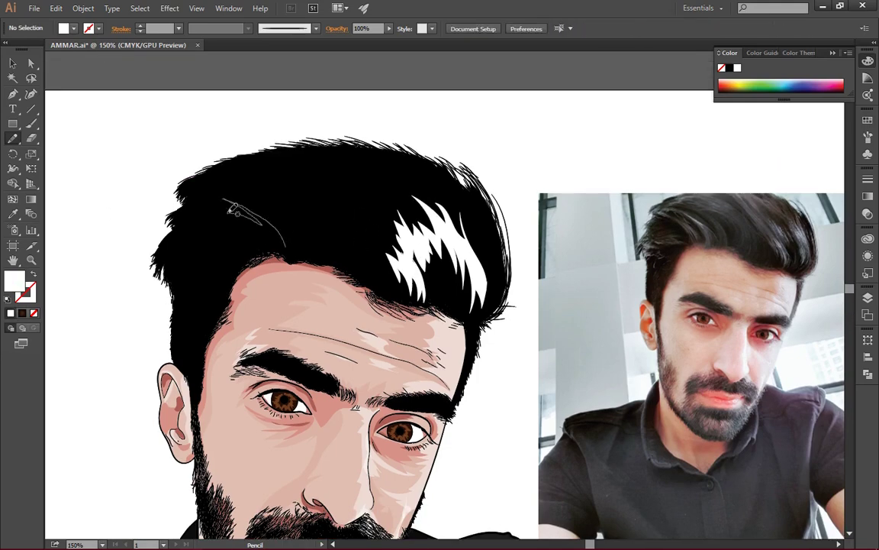
left_click_drag(229, 200, 286, 248)
scroll(336, 187, "up", 1)
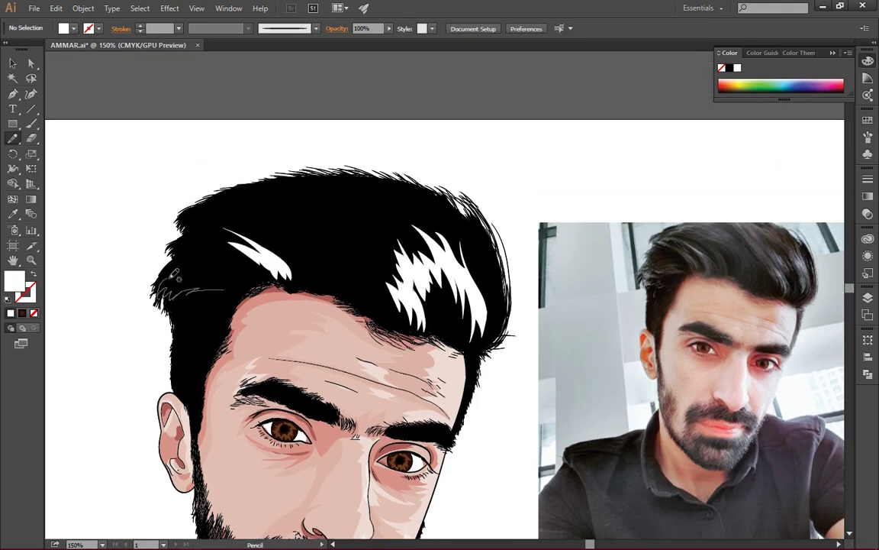
left_click_drag(220, 288, 152, 284)
left_click_drag(215, 307, 164, 313)
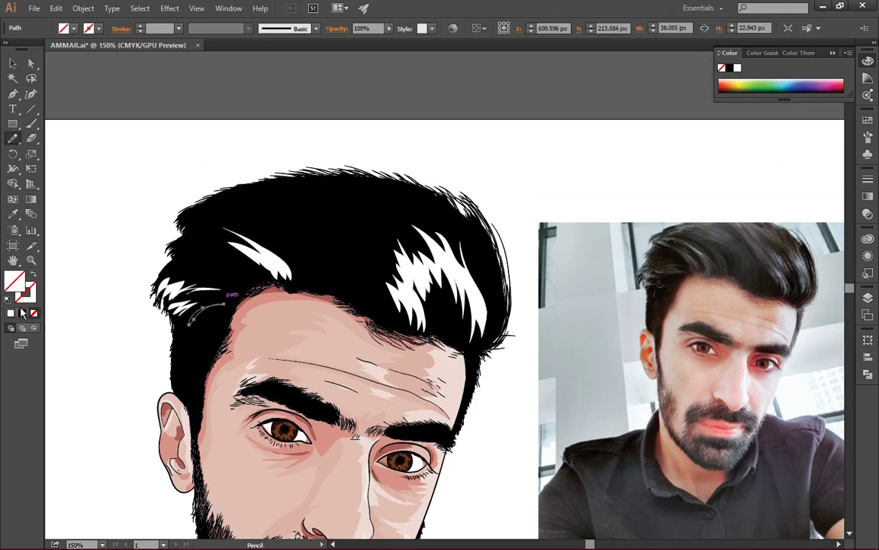
mouse_move(254, 267)
left_mouse_down()
mouse_move(181, 263)
mouse_move(355, 263)
mouse_move(313, 305)
left_mouse_up()
Add one more strand and lower the hair highlights to about 30% opacity
scroll(207, 252, "up", 1)
key("ctrl+shift+a")
scroll(229, 252, "up", 1)
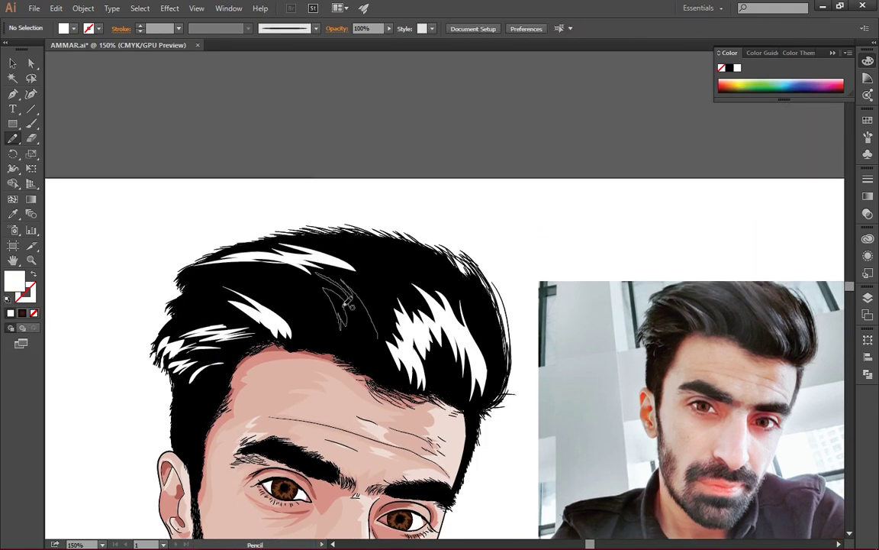
left_click_drag(342, 259, 305, 319)
left_click_drag(447, 244, 432, 323)
left_click_drag(389, 29, 353, 40)
key("ctrl+shift+a")
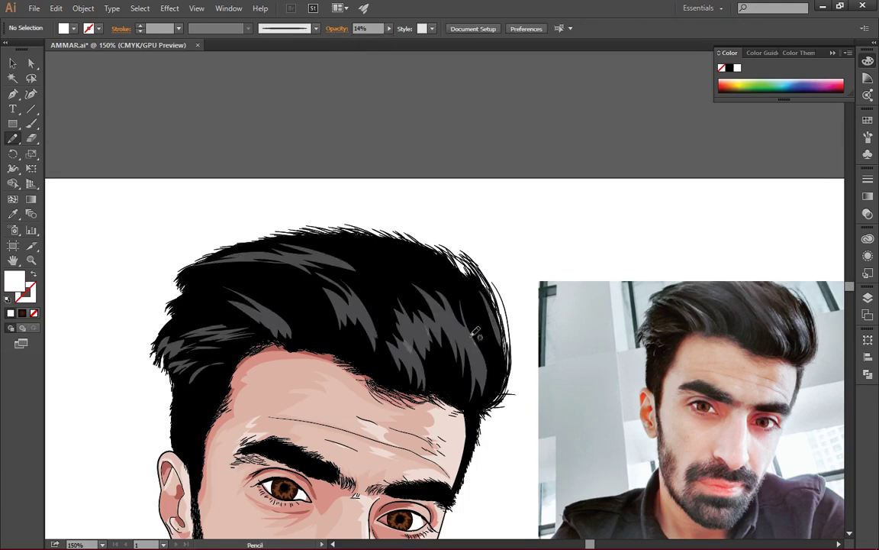
Add further highlight strands on the hair's right side with no fill, then zoom out
mouse_move(416, 306)
left_mouse_down()
mouse_move(427, 336)
mouse_move(462, 348)
left_mouse_up()
left_click(34, 313)
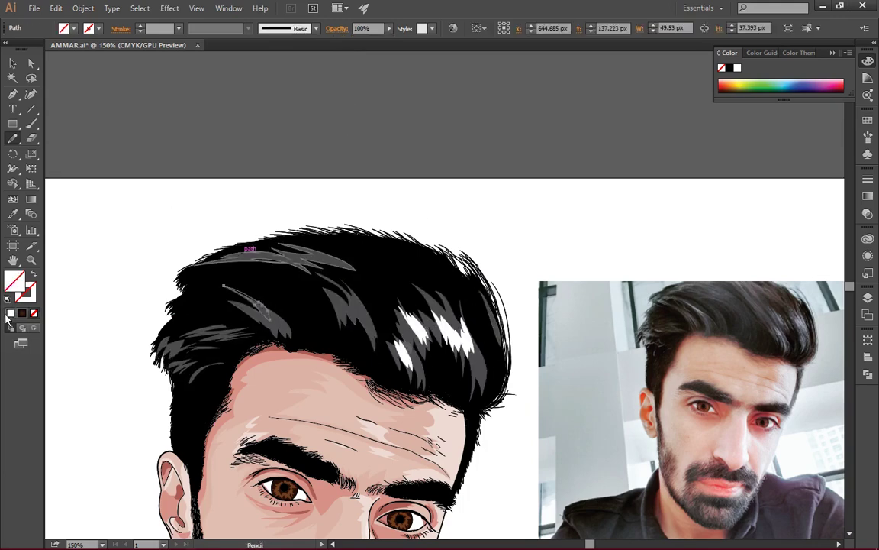
key("ctrl+shift+a")
key("ctrl+minus")
key("ctrl+minus")
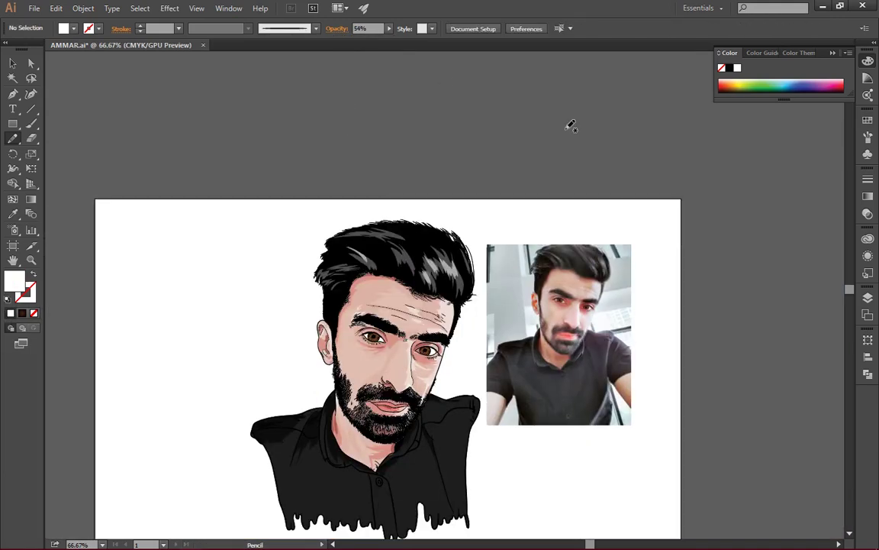
Trace grey shading shapes along the shirt collar edges
scroll(577, 109, "up", 5)
scroll(612, 179, "down", 5)
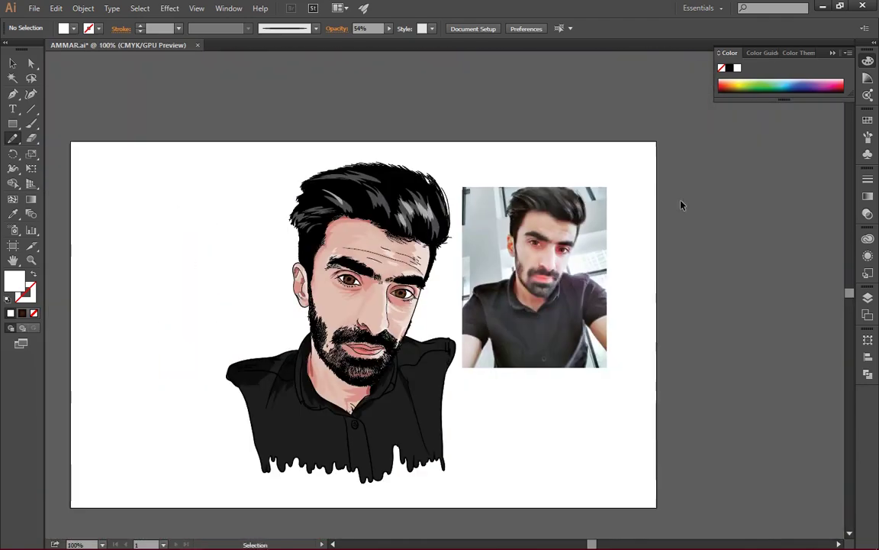
scroll(612, 179, "up", 3)
scroll(675, 244, "down", 2)
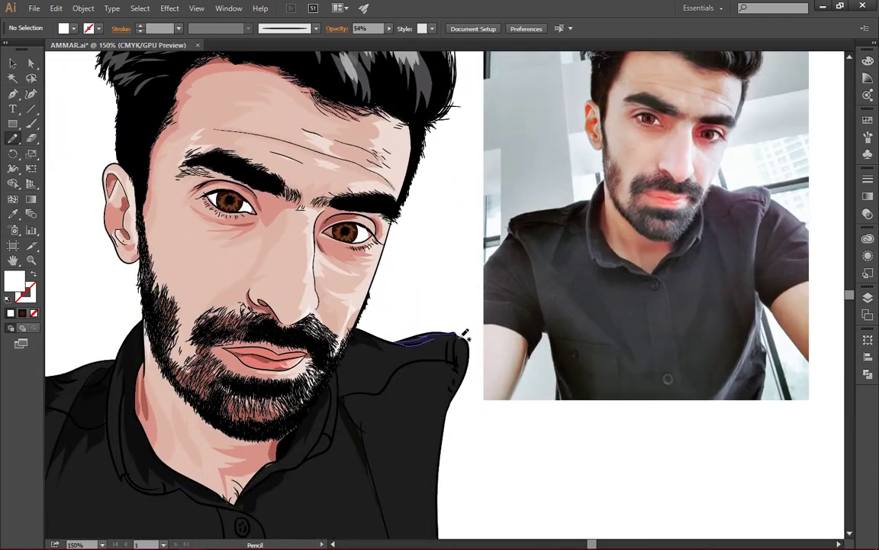
left_click_drag(463, 334, 458, 416)
left_click(33, 313)
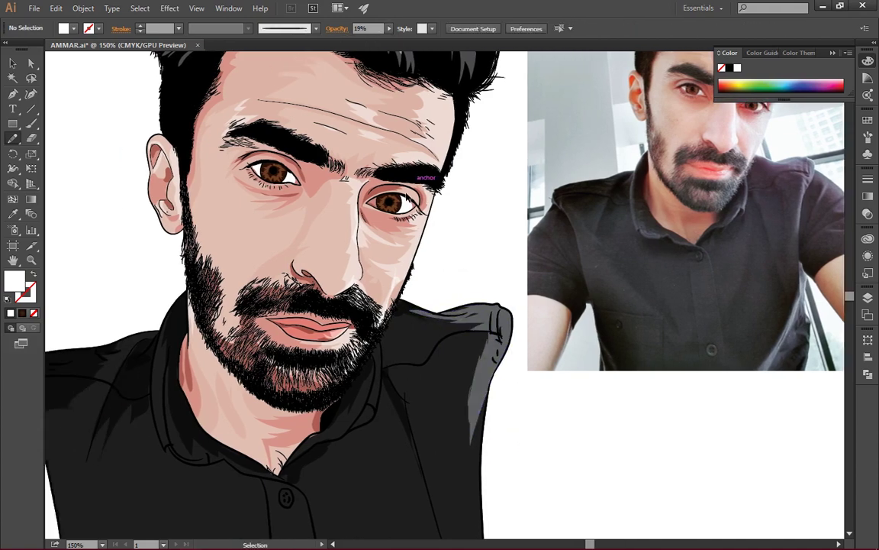
left_click_drag(155, 336, 227, 304)
Draw a shading stroke beside the beard, then fit the artboard and open the Layers list
scroll(491, 230, "down", 1)
left_click_drag(435, 297, 430, 369)
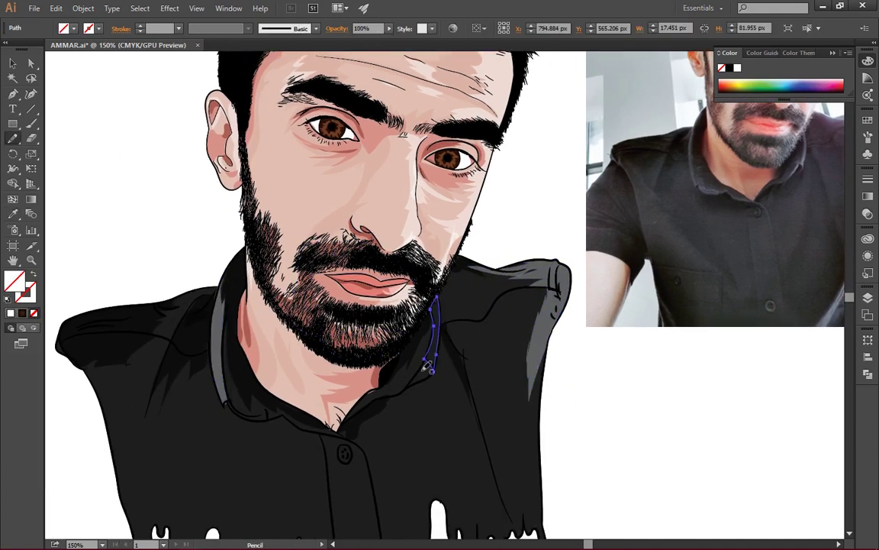
key("ctrl+shift+a")
key("ctrl+0")
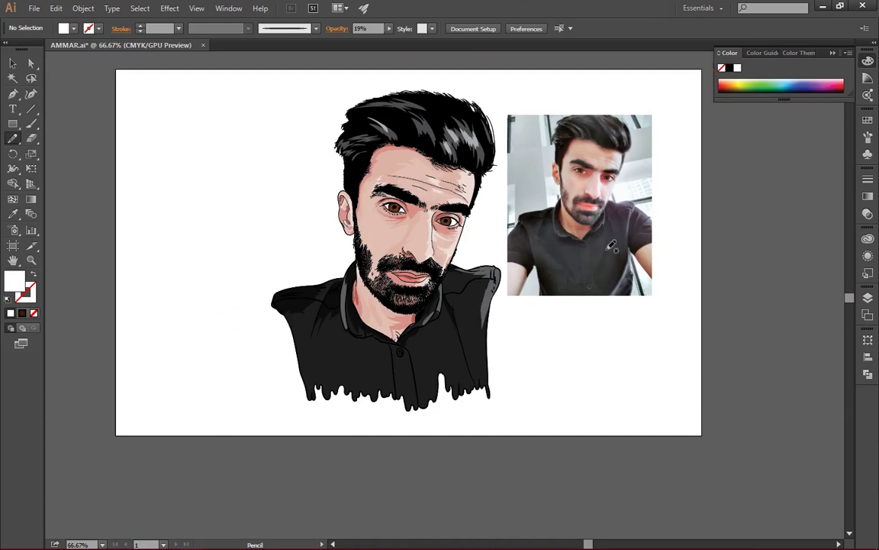
key("F7")
Delete Layer 1 containing the reference photo
left_click(786, 387)
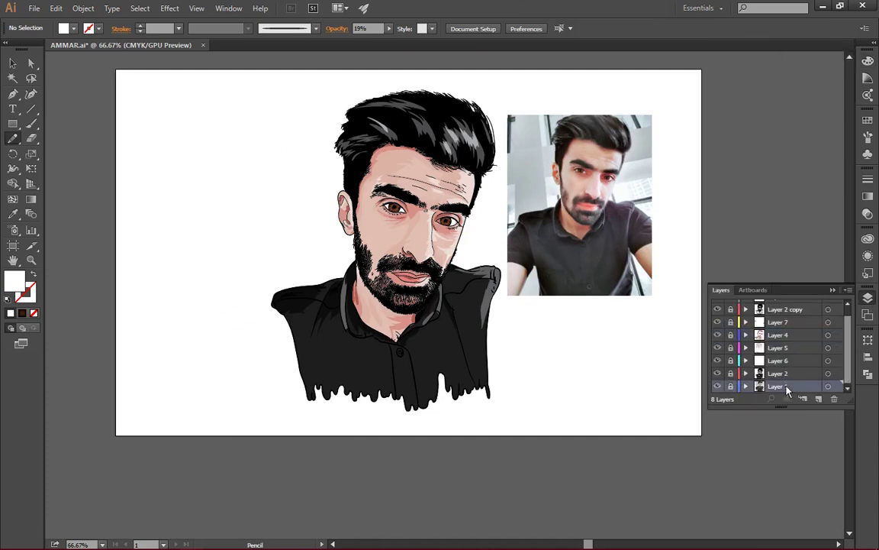
left_click(834, 399)
key("Return")
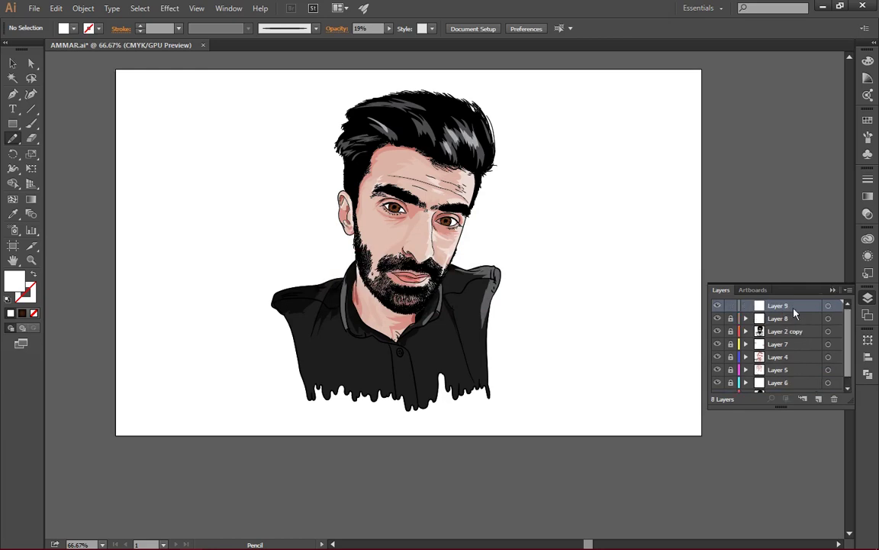
key("F7")
Draw a 1440 × 900 px artboard-sized rectangle and fill it with teal
scroll(838, 290, "up", 2)
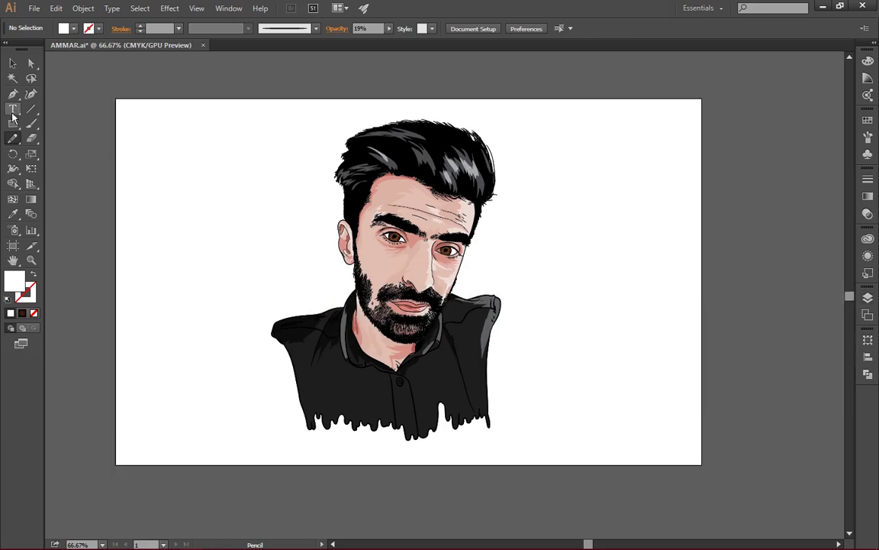
key("m")
mouse_move(116, 99)
left_mouse_down()
mouse_move(682, 462)
mouse_move(700, 464)
left_mouse_up()
left_click(868, 120)
left_click(801, 156)
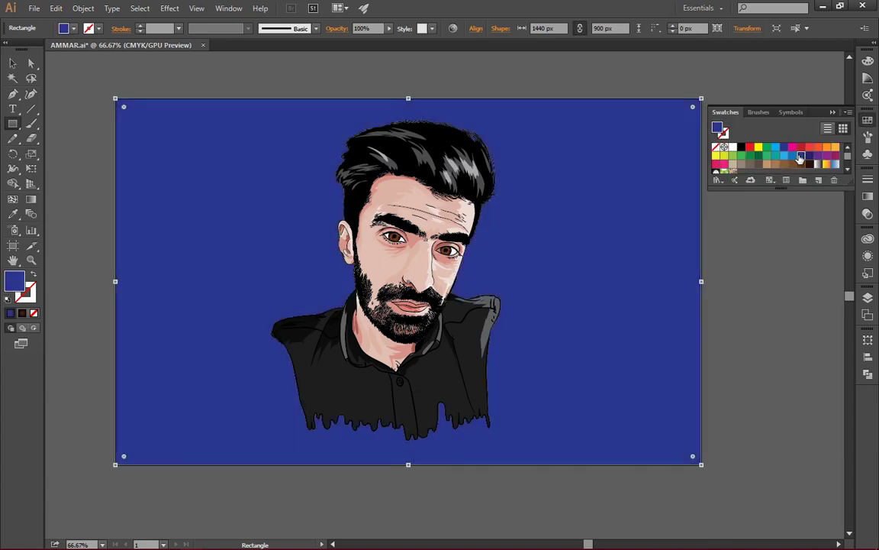
left_click(776, 156)
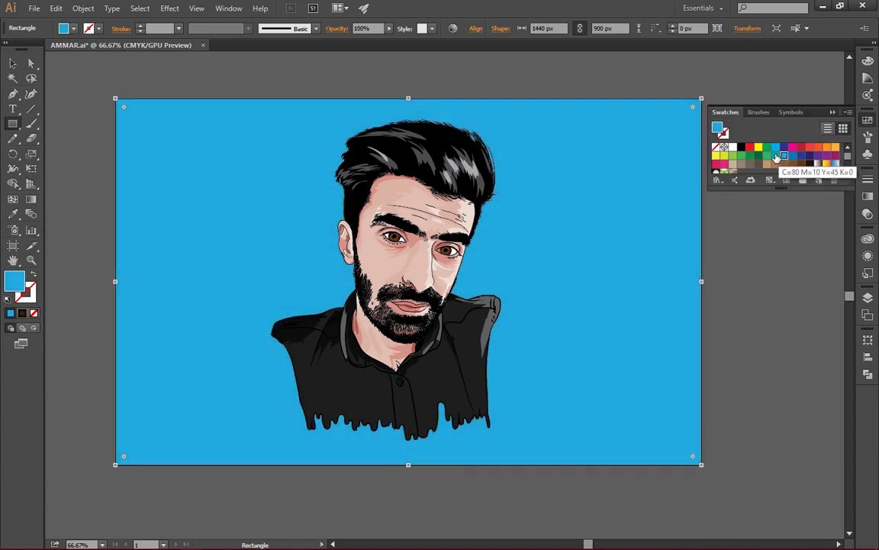
left_click(776, 155)
key("ctrl+shift+a")
key("ctrl+equal")
key("ctrl+equal")
Draw a wavy closed splash outline over the bottom of the shirt
key("n")
left_click_drag(217, 223, 229, 258)
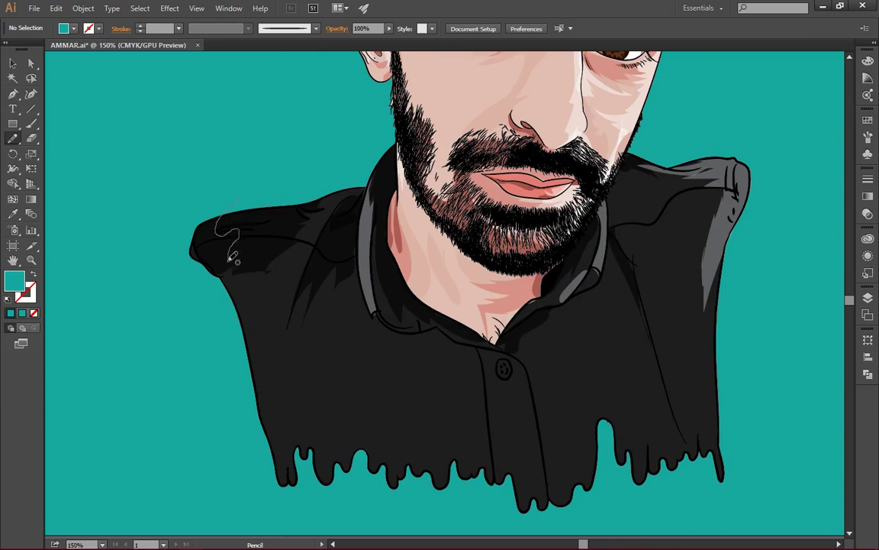
left_click_drag(279, 293, 287, 339)
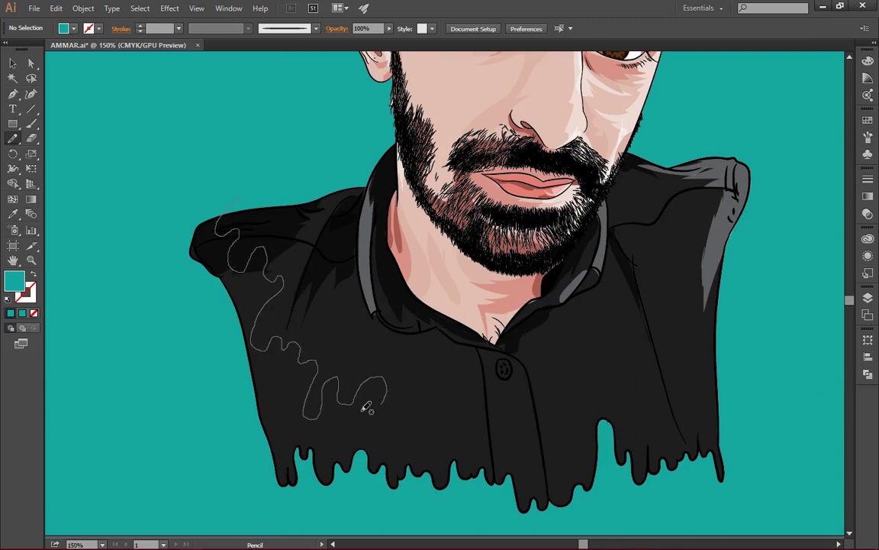
left_click_drag(367, 408, 384, 406)
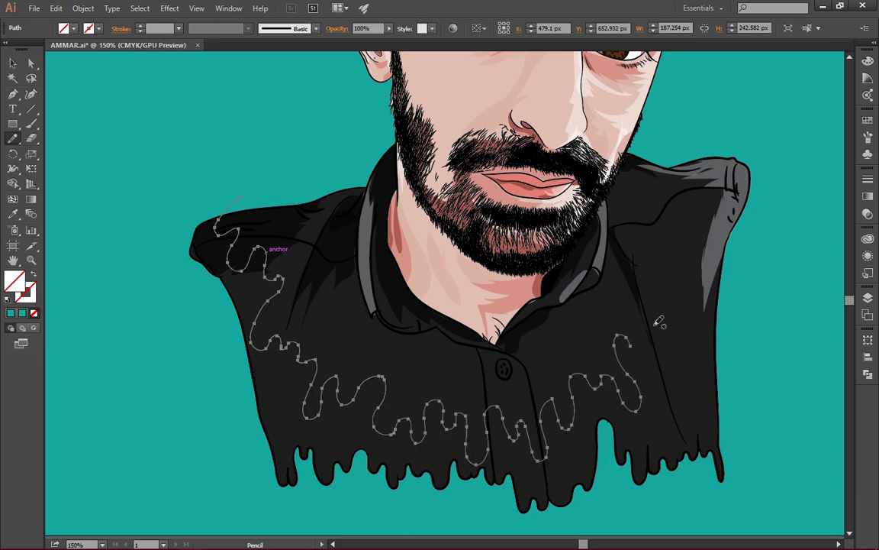
scroll(641, 336, "right", 2)
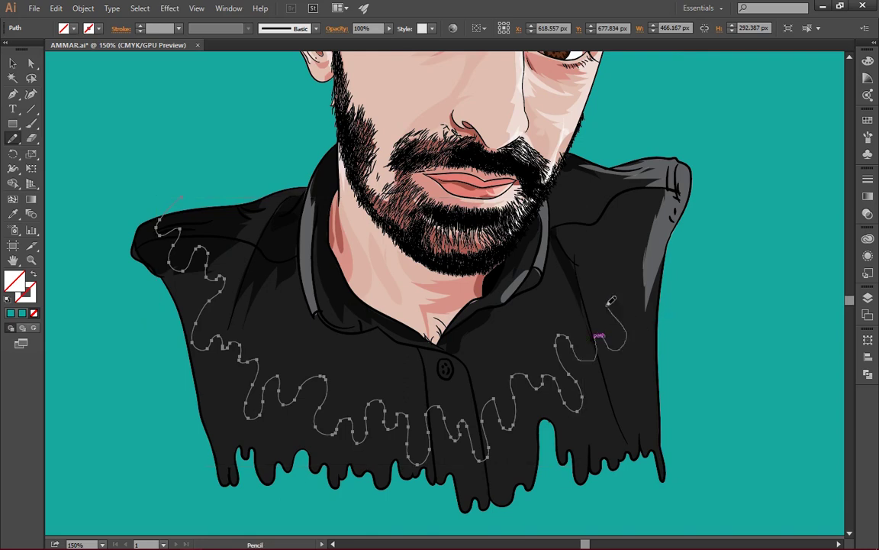
scroll(628, 276, "up", 2)
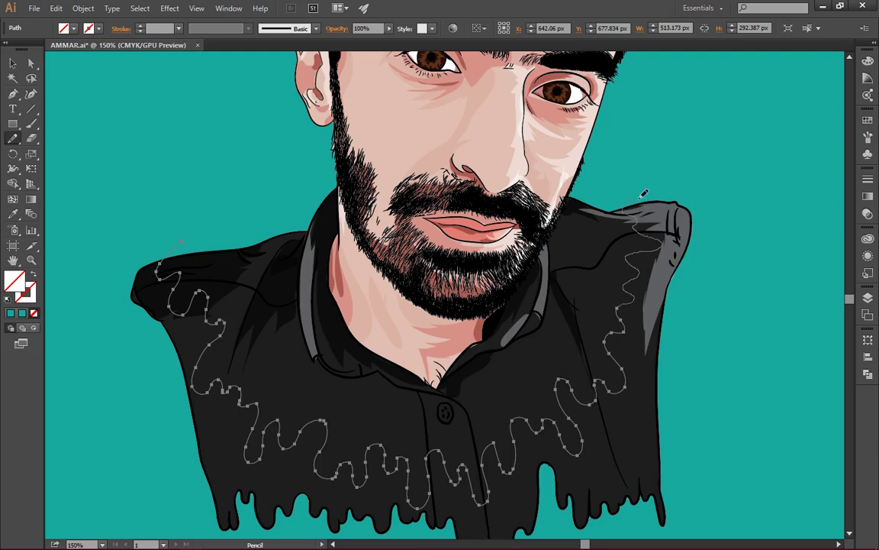
scroll(717, 276, "down", 5)
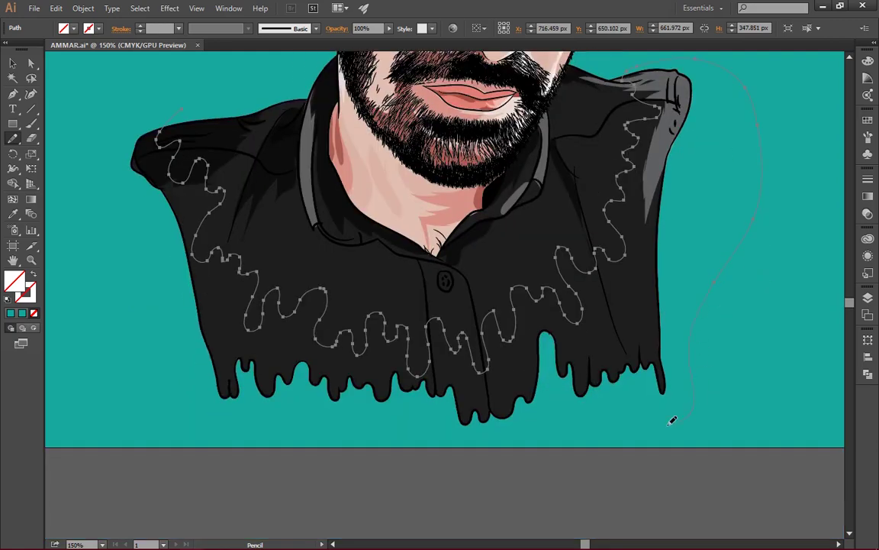
left_click_drag(185, 107, 109, 223)
Fill the splash shape with the sampled background teal and zoom out to the full portrait
key("i")
left_click(79, 108)
key("ctrl+shift+a")
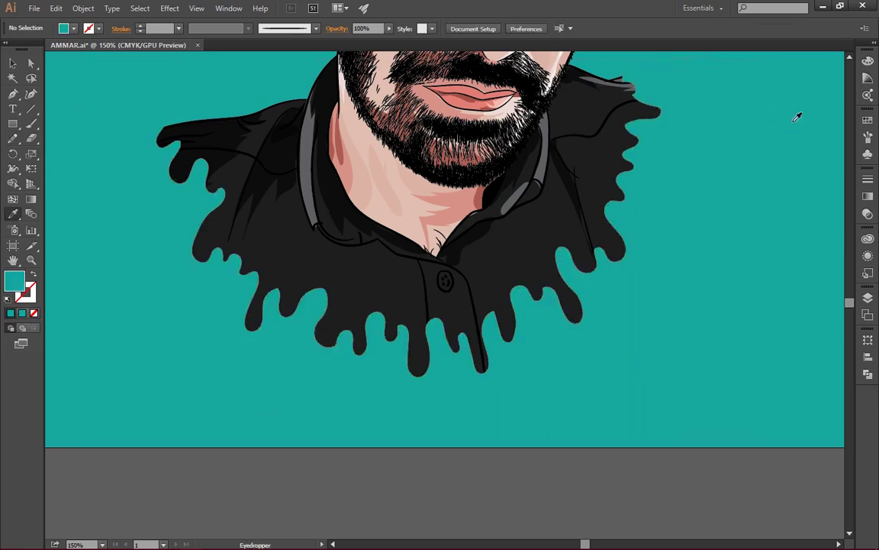
key("ctrl+minus")
key("ctrl+minus")
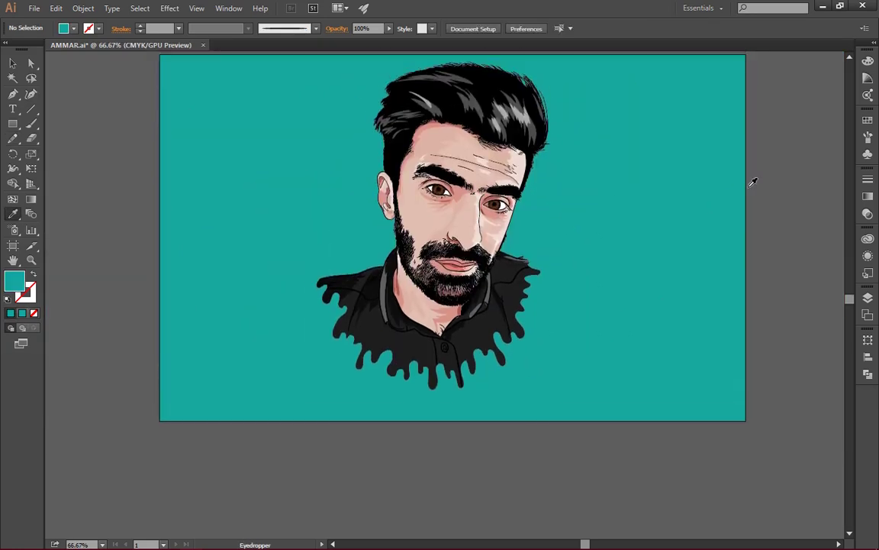
scroll(741, 190, "up", 2)
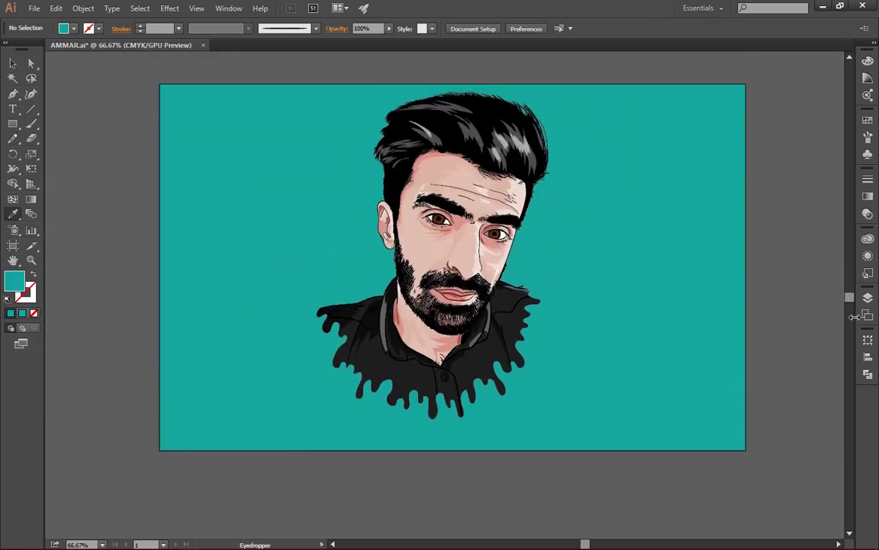
key("F7")
left_click(835, 290)
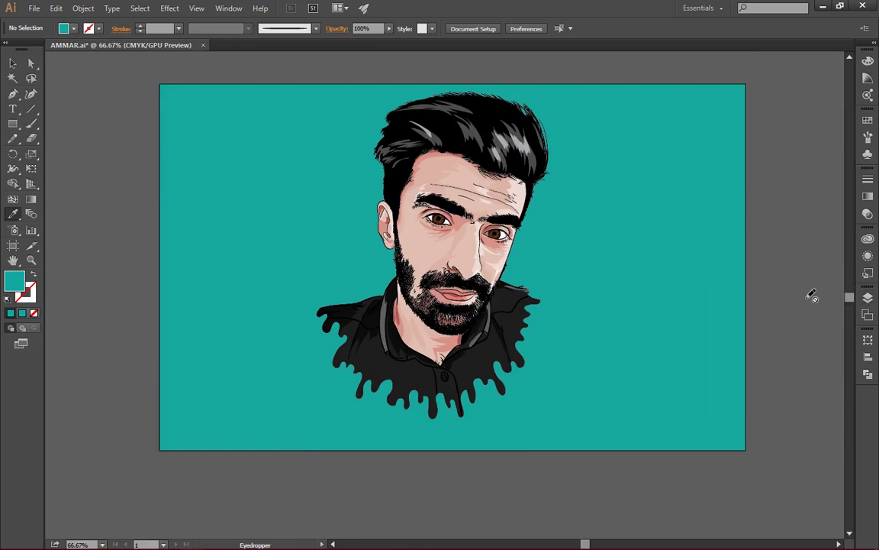